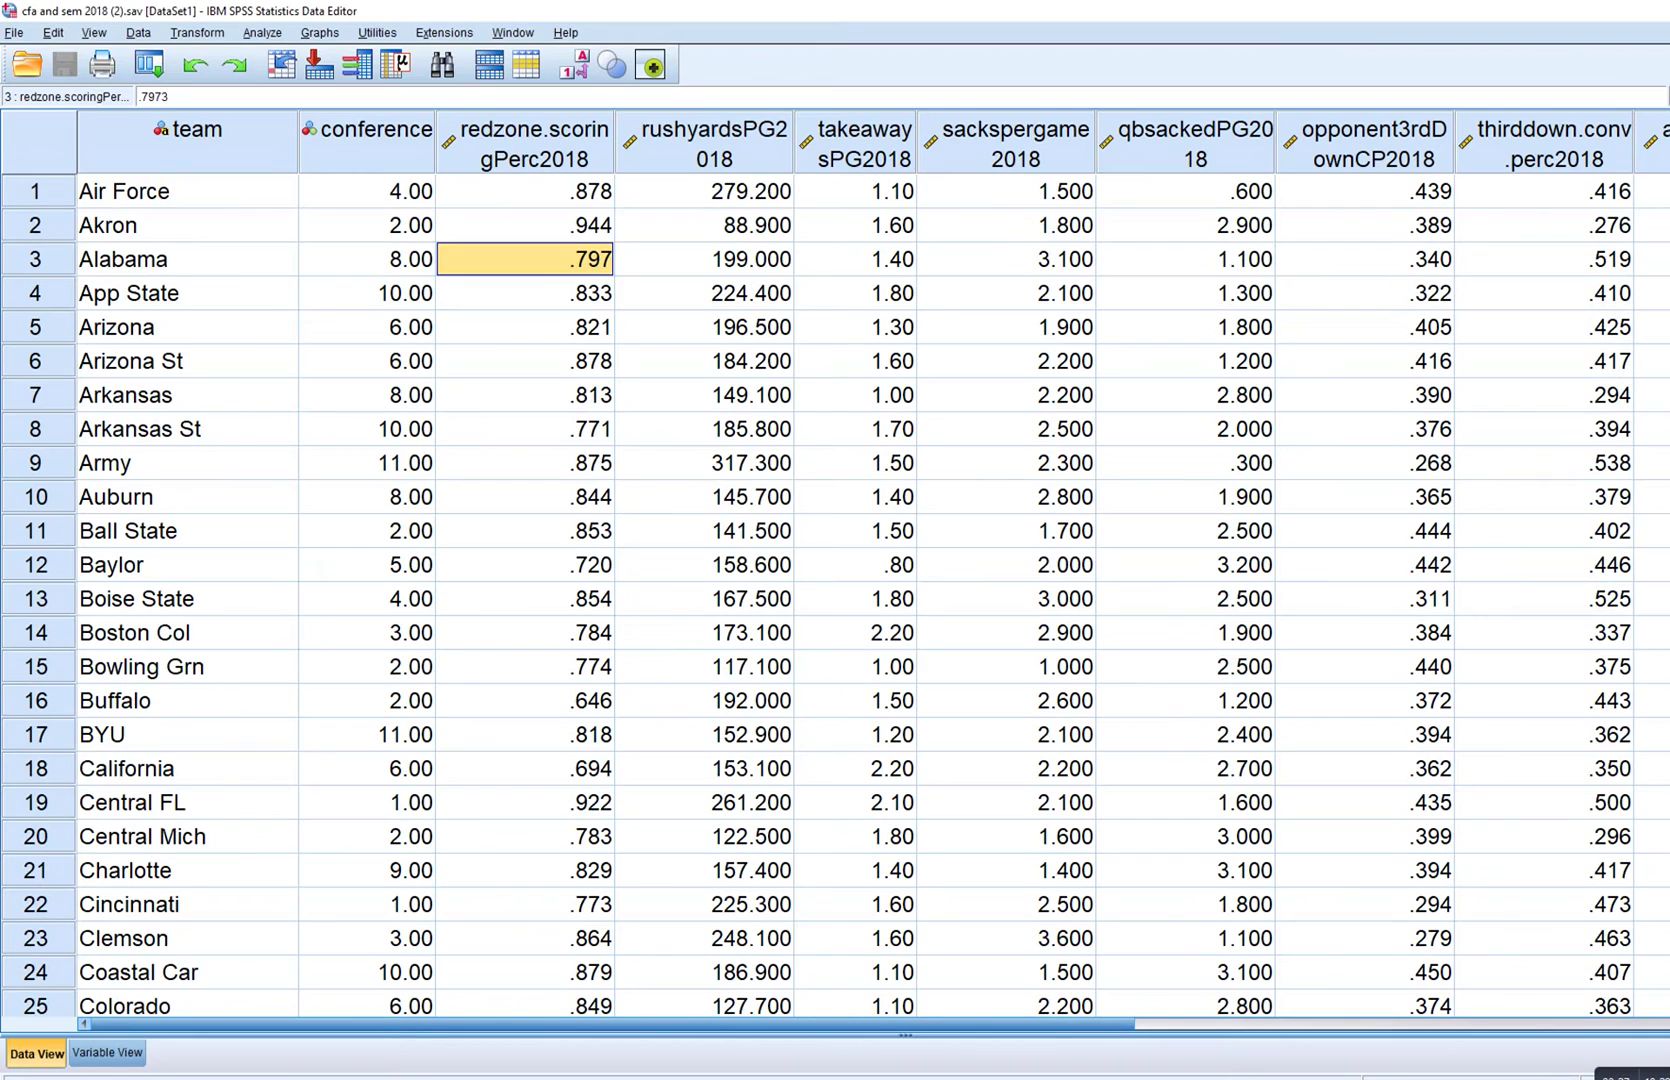
Step: Look over the team, conference and football performance variables in the data set
click(366, 598)
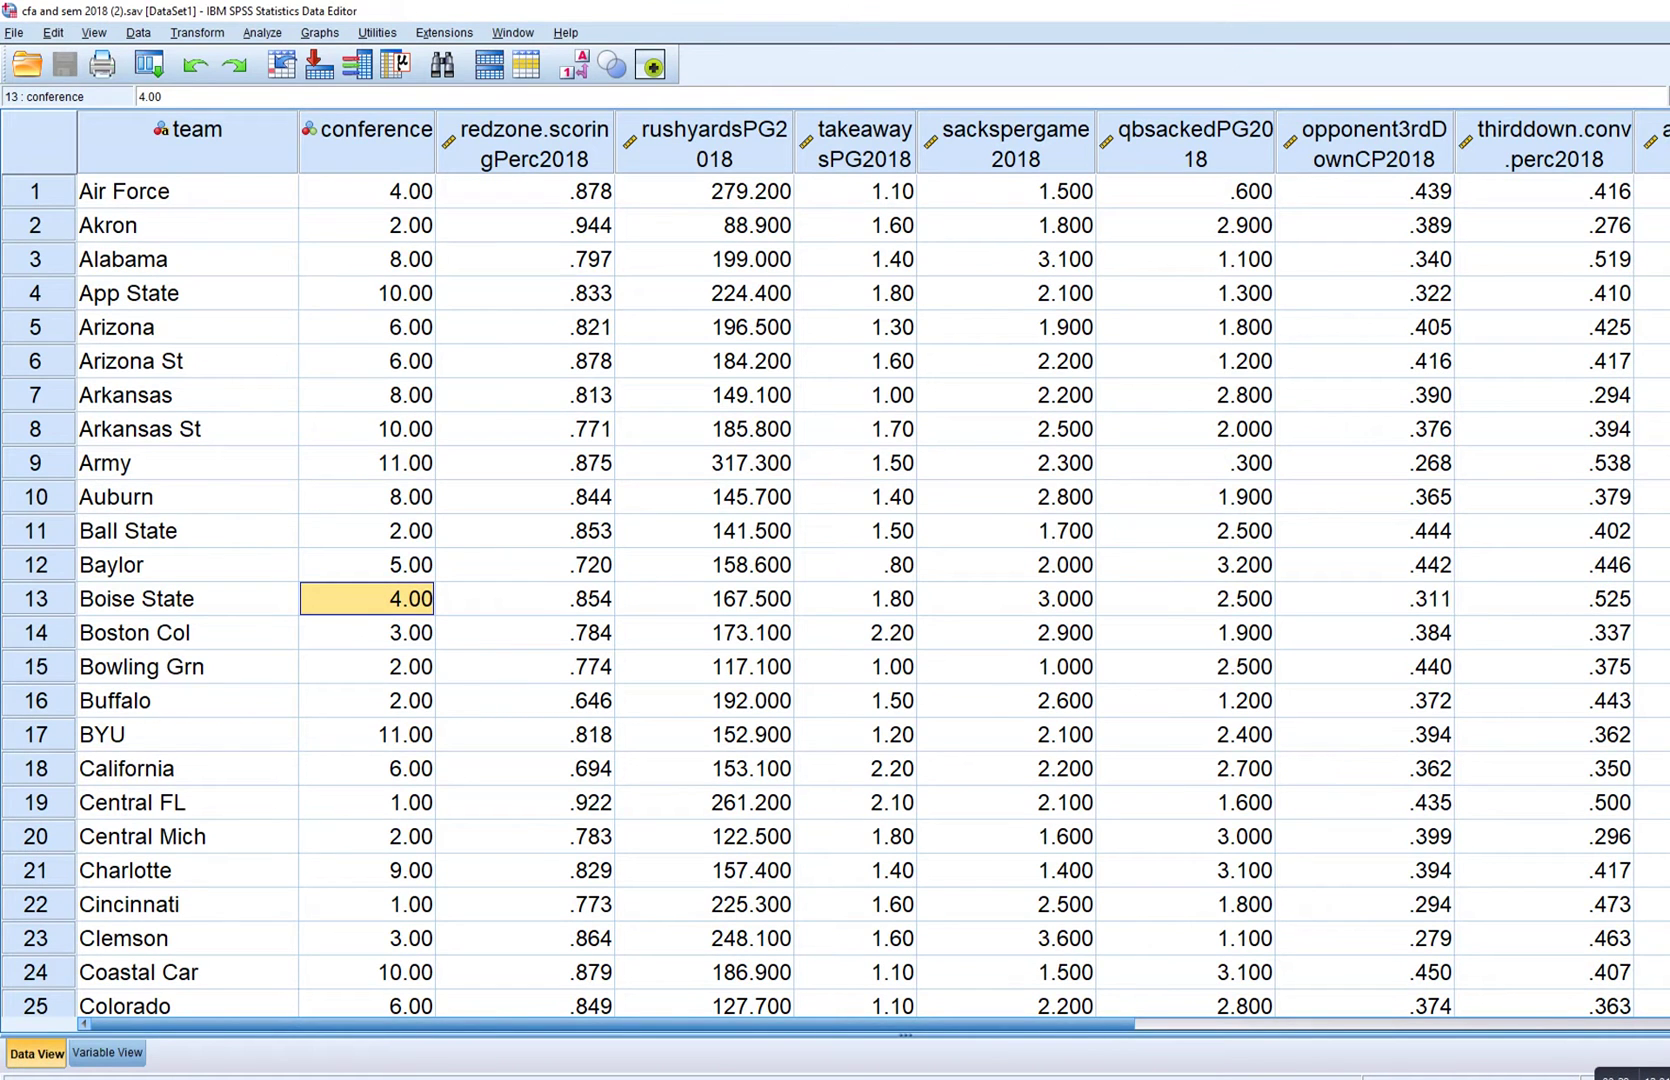
click(188, 141)
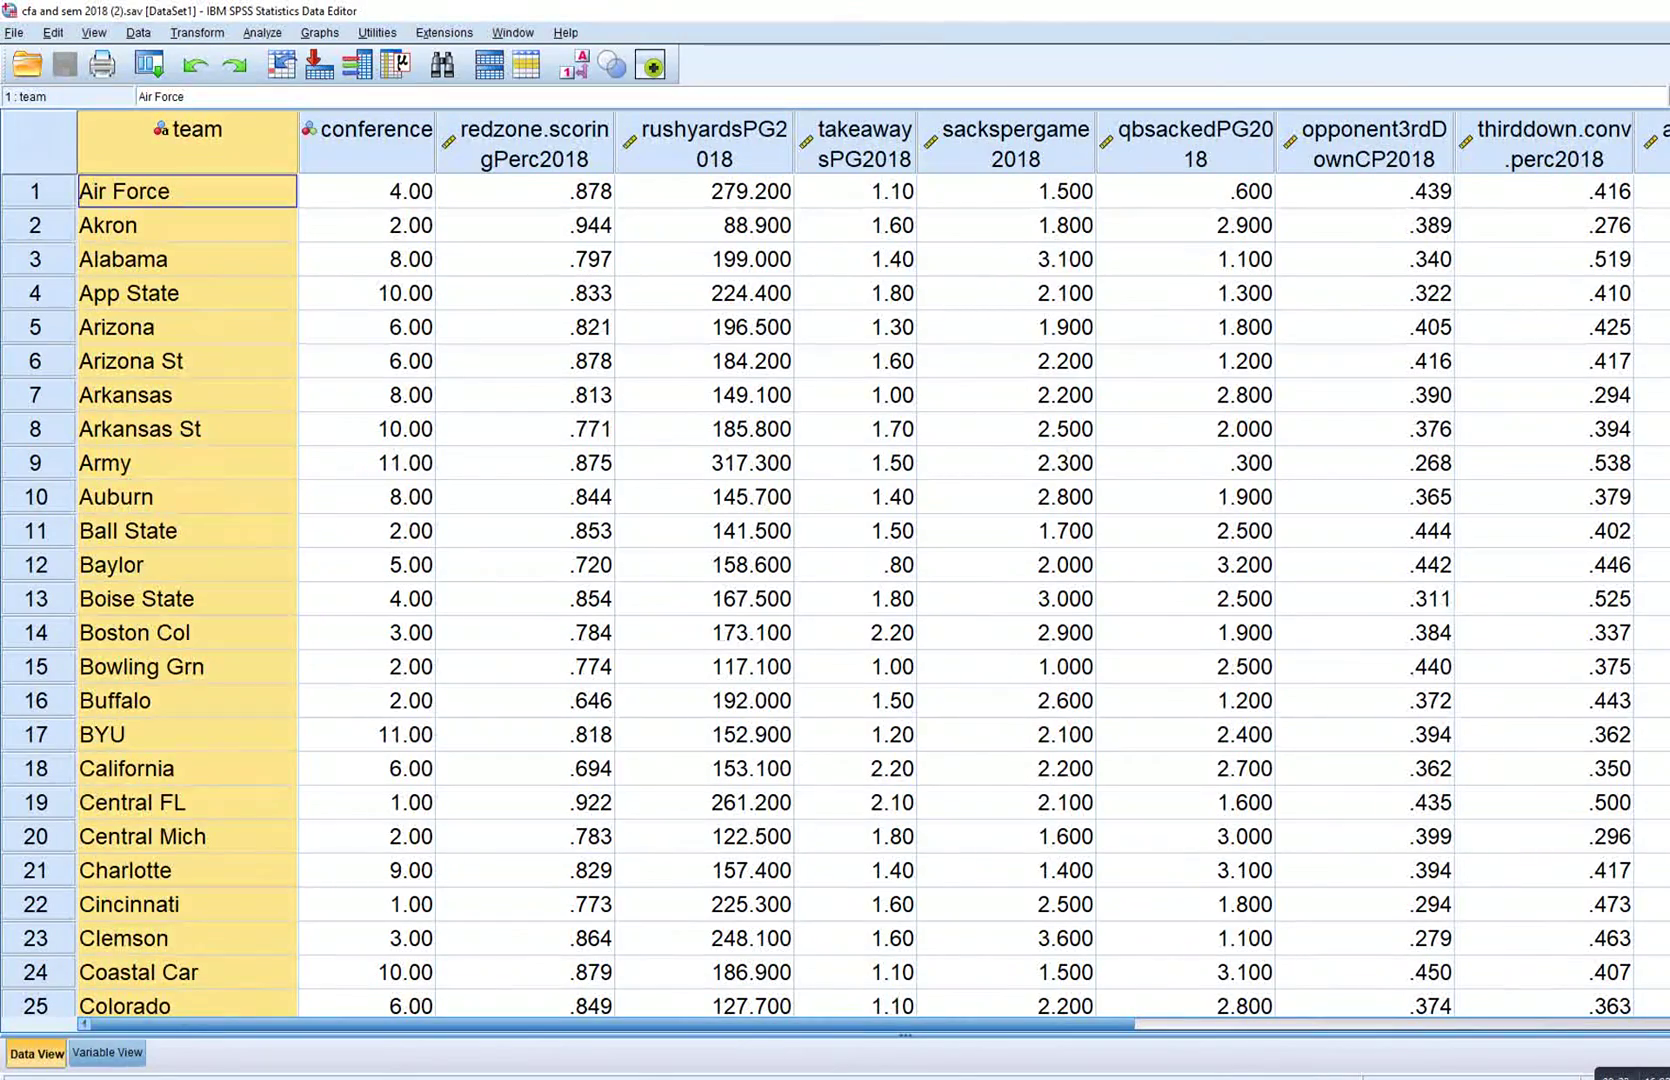
drag(525, 143, 1010, 143)
click(856, 191)
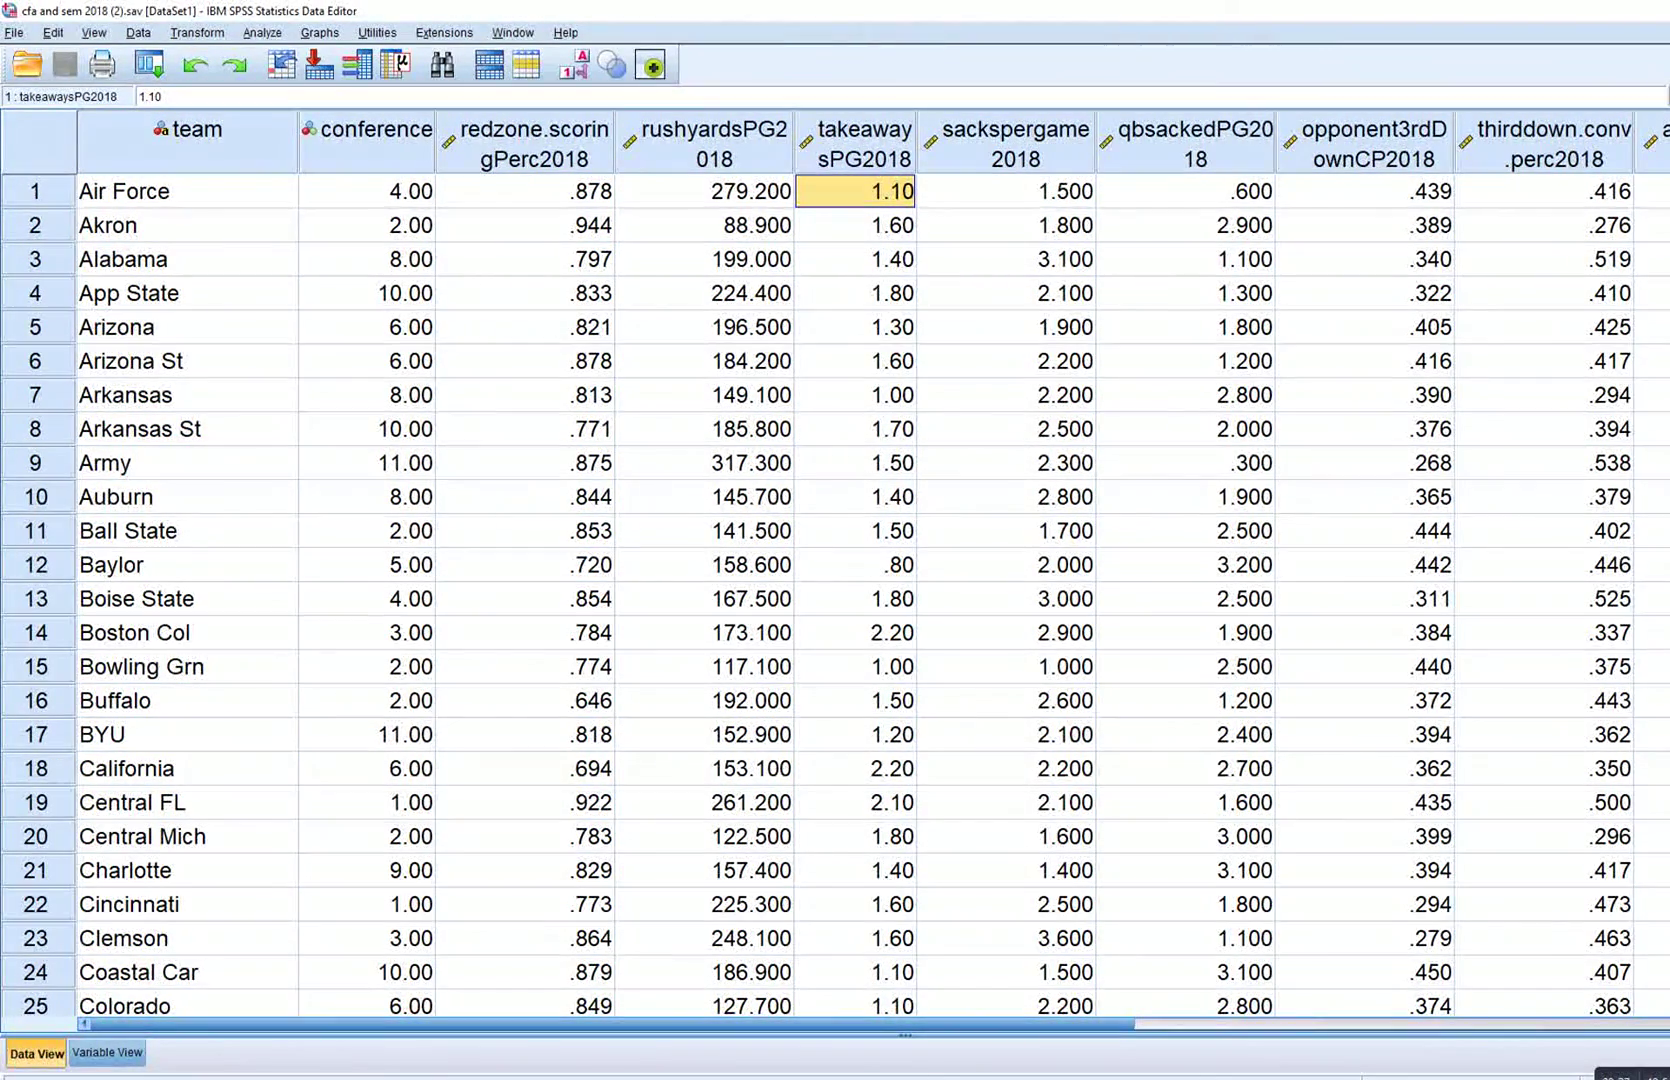
Step: Switch to the Amos path diagram and examine the Offensive and (low) Defensive proficiency factors, their indicators, factor covariance and correlated errors
key(alt+Tab)
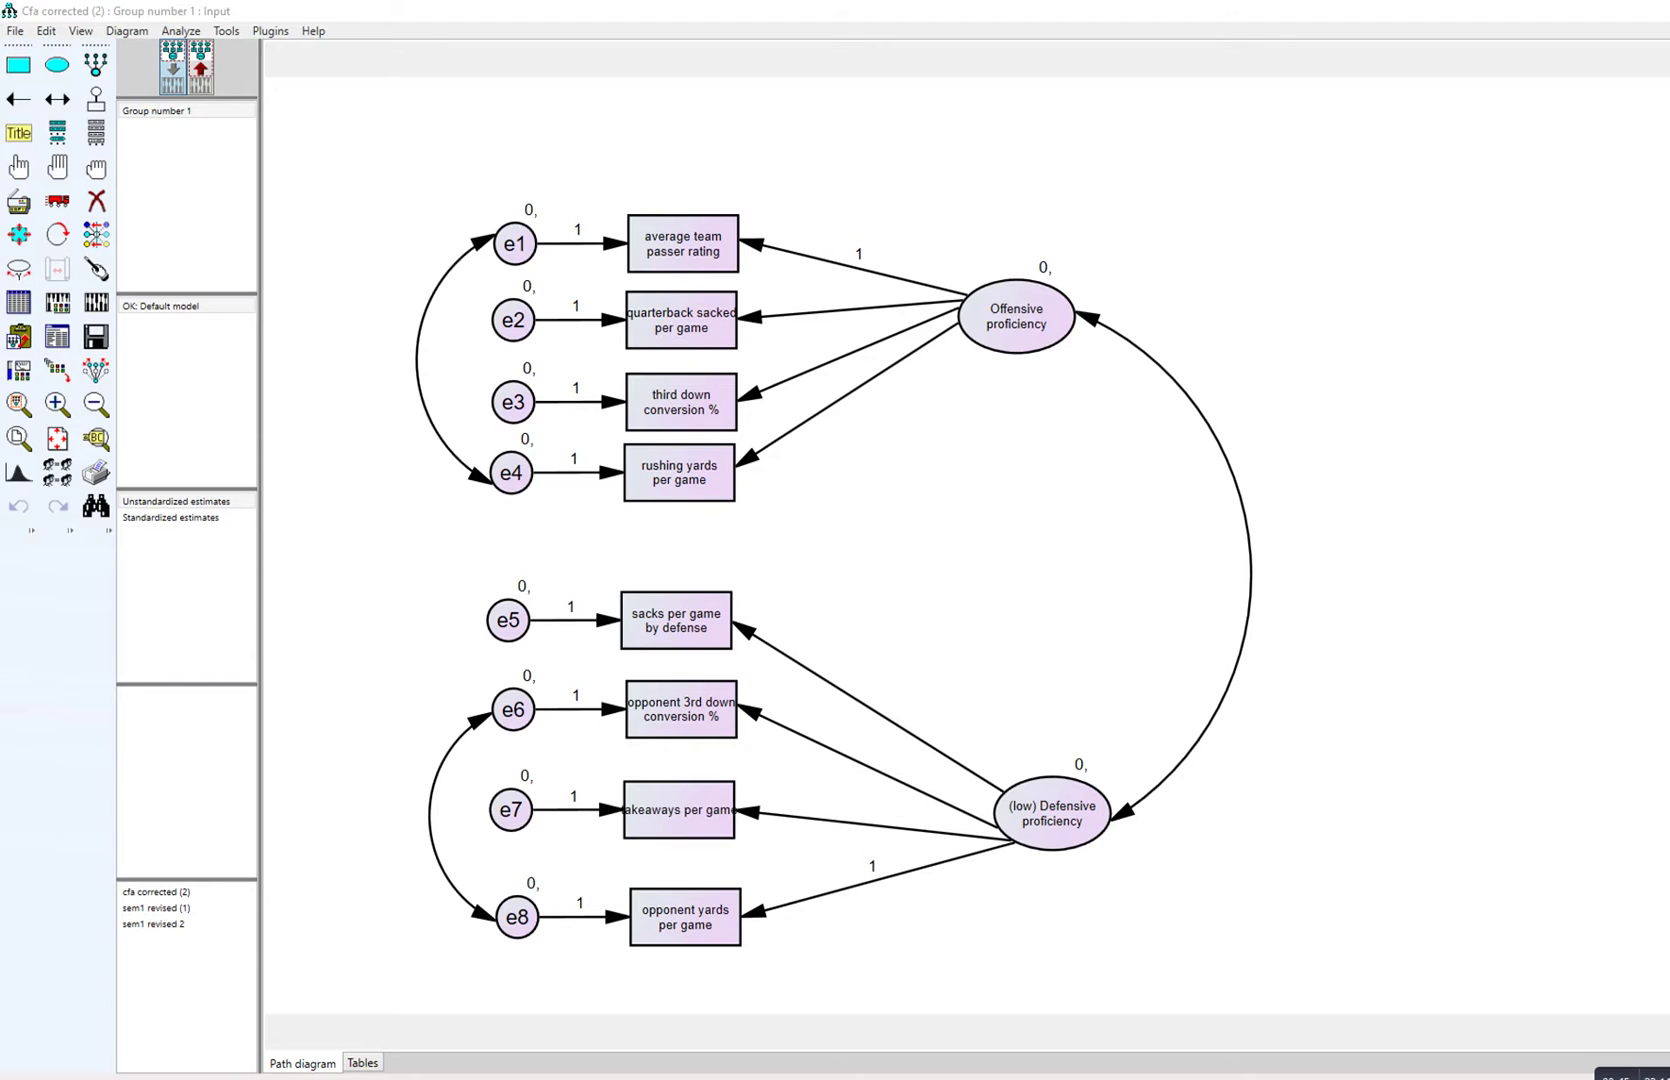
drag(983, 337, 1046, 336)
drag(1019, 834, 1087, 835)
drag(645, 263, 697, 263)
drag(655, 339, 712, 339)
drag(650, 420, 694, 420)
drag(647, 491, 708, 491)
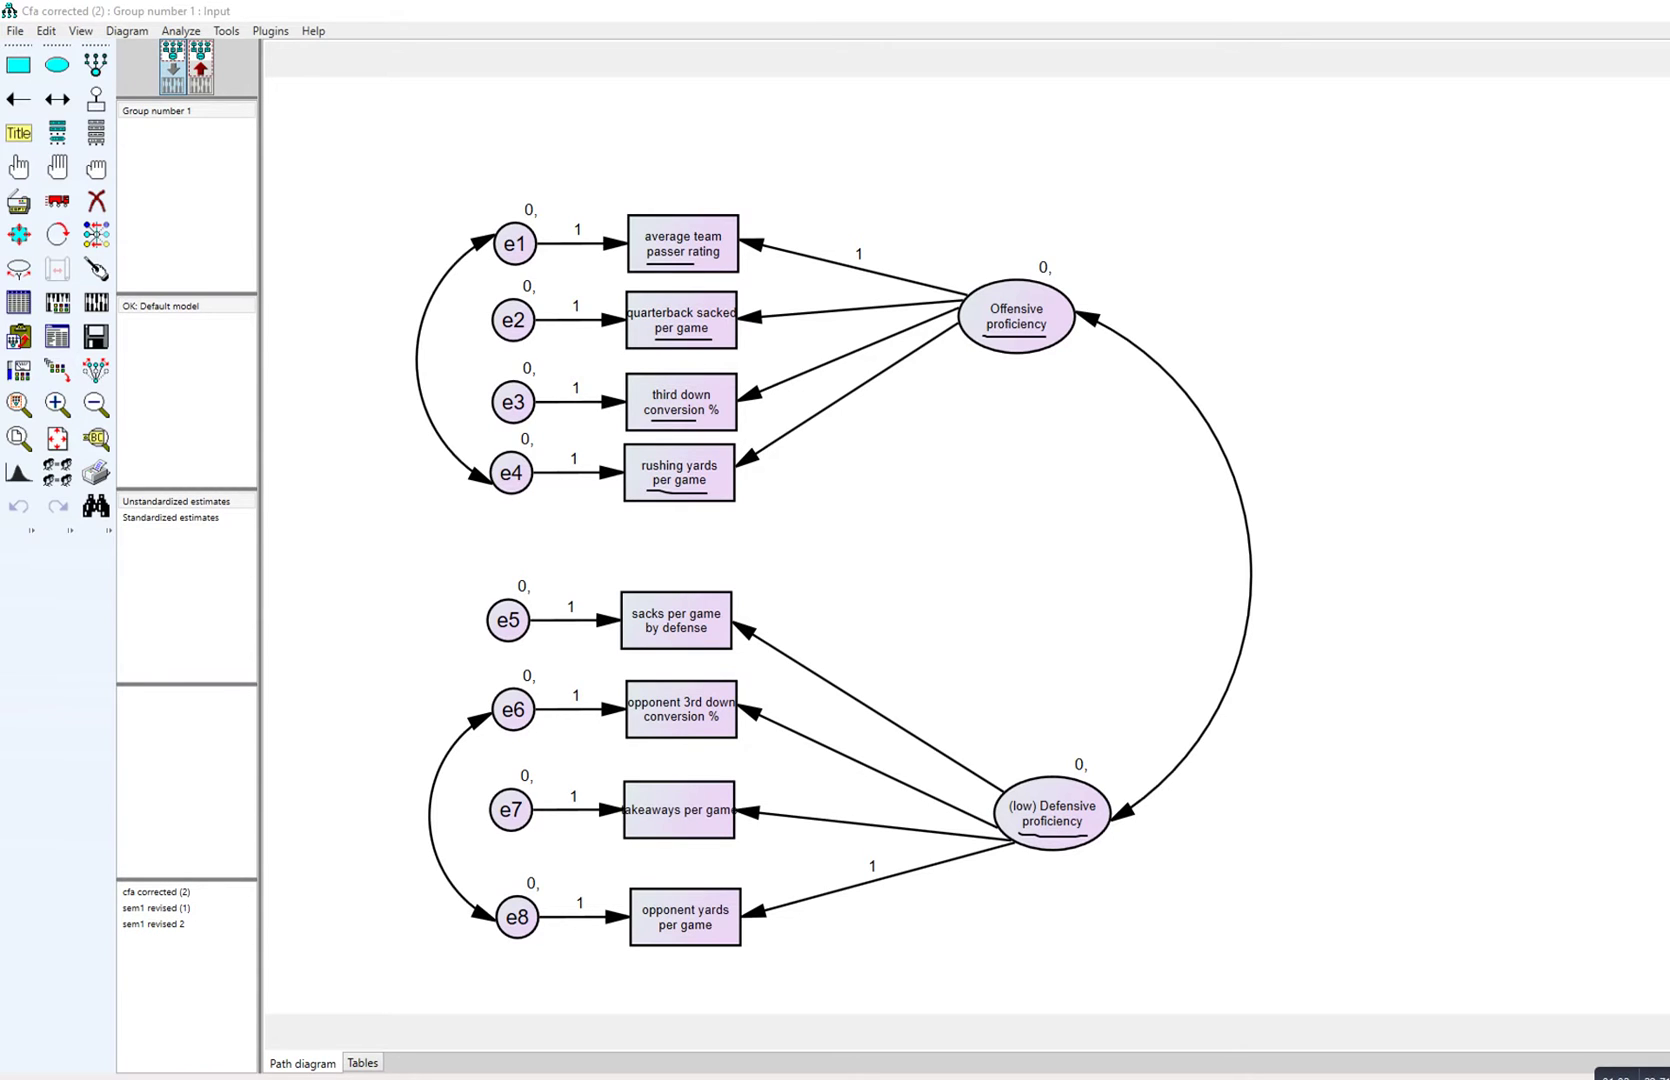
drag(651, 644, 700, 635)
drag(650, 729, 709, 726)
drag(642, 825, 732, 822)
drag(666, 940, 724, 938)
mouse_move(1096, 320)
mouse_down()
mouse_move(1237, 703)
mouse_move(1136, 772)
mouse_up()
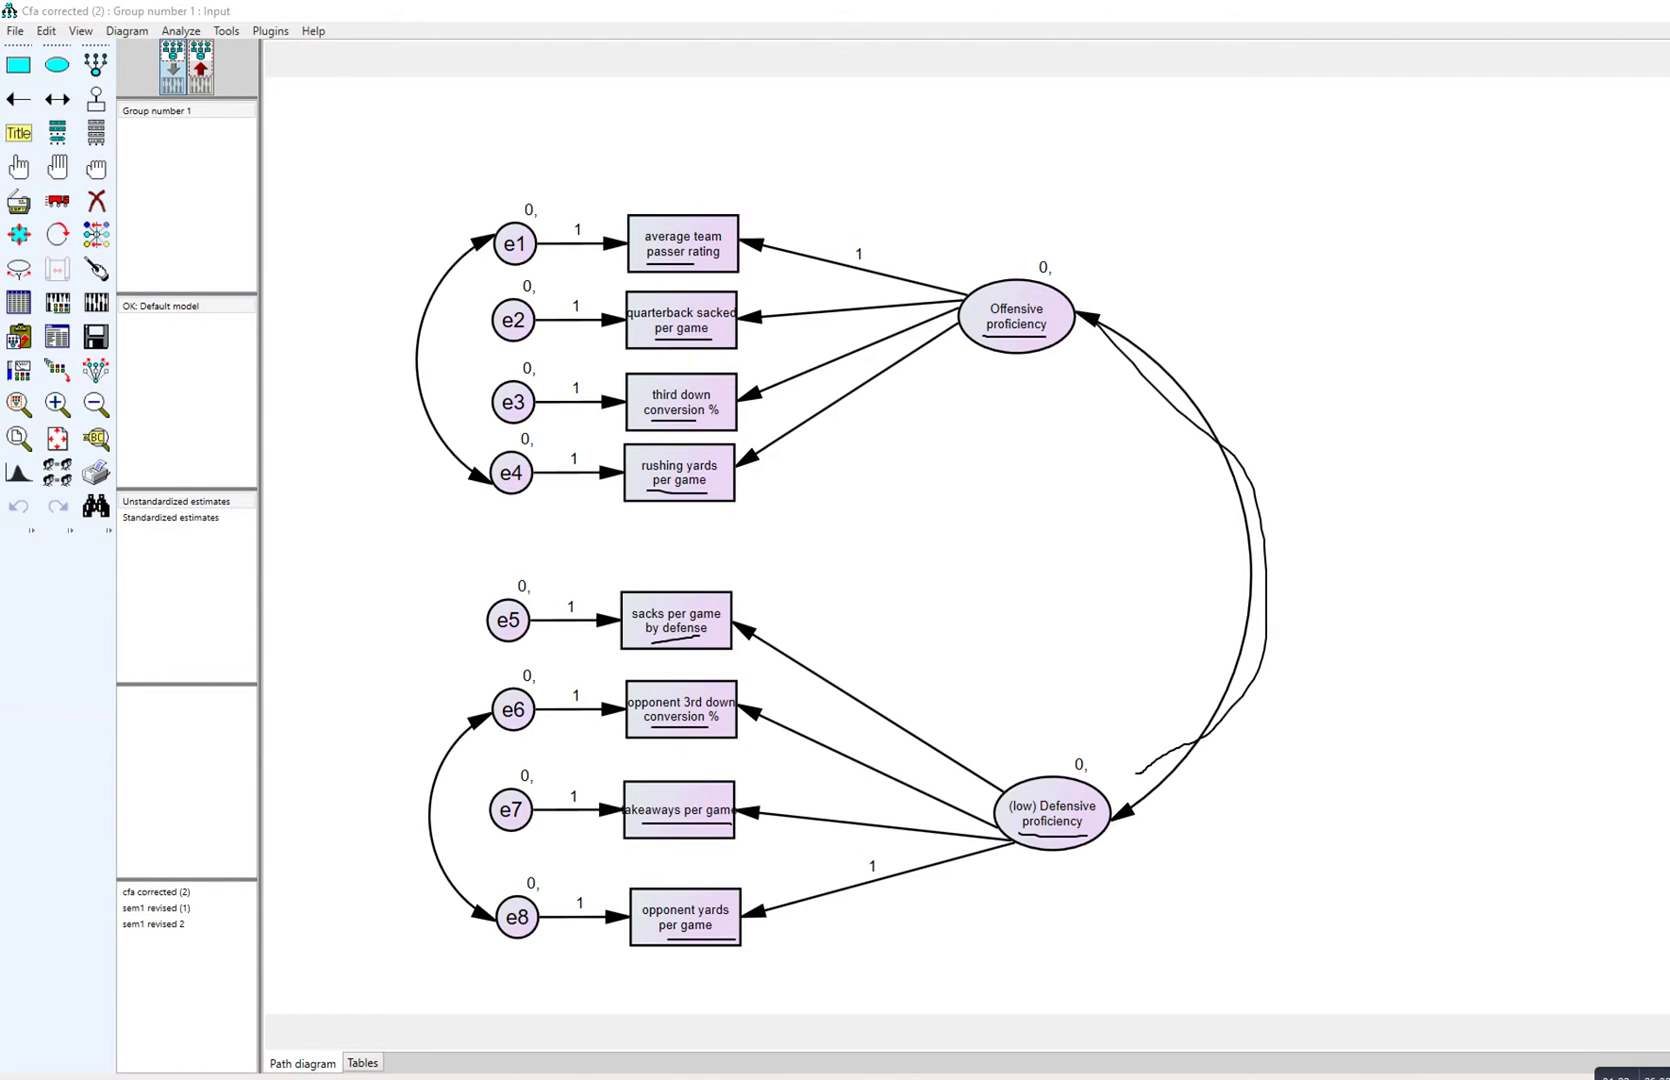
mouse_move(474, 468)
mouse_down()
mouse_move(422, 320)
mouse_move(487, 252)
mouse_up()
drag(626, 735, 697, 730)
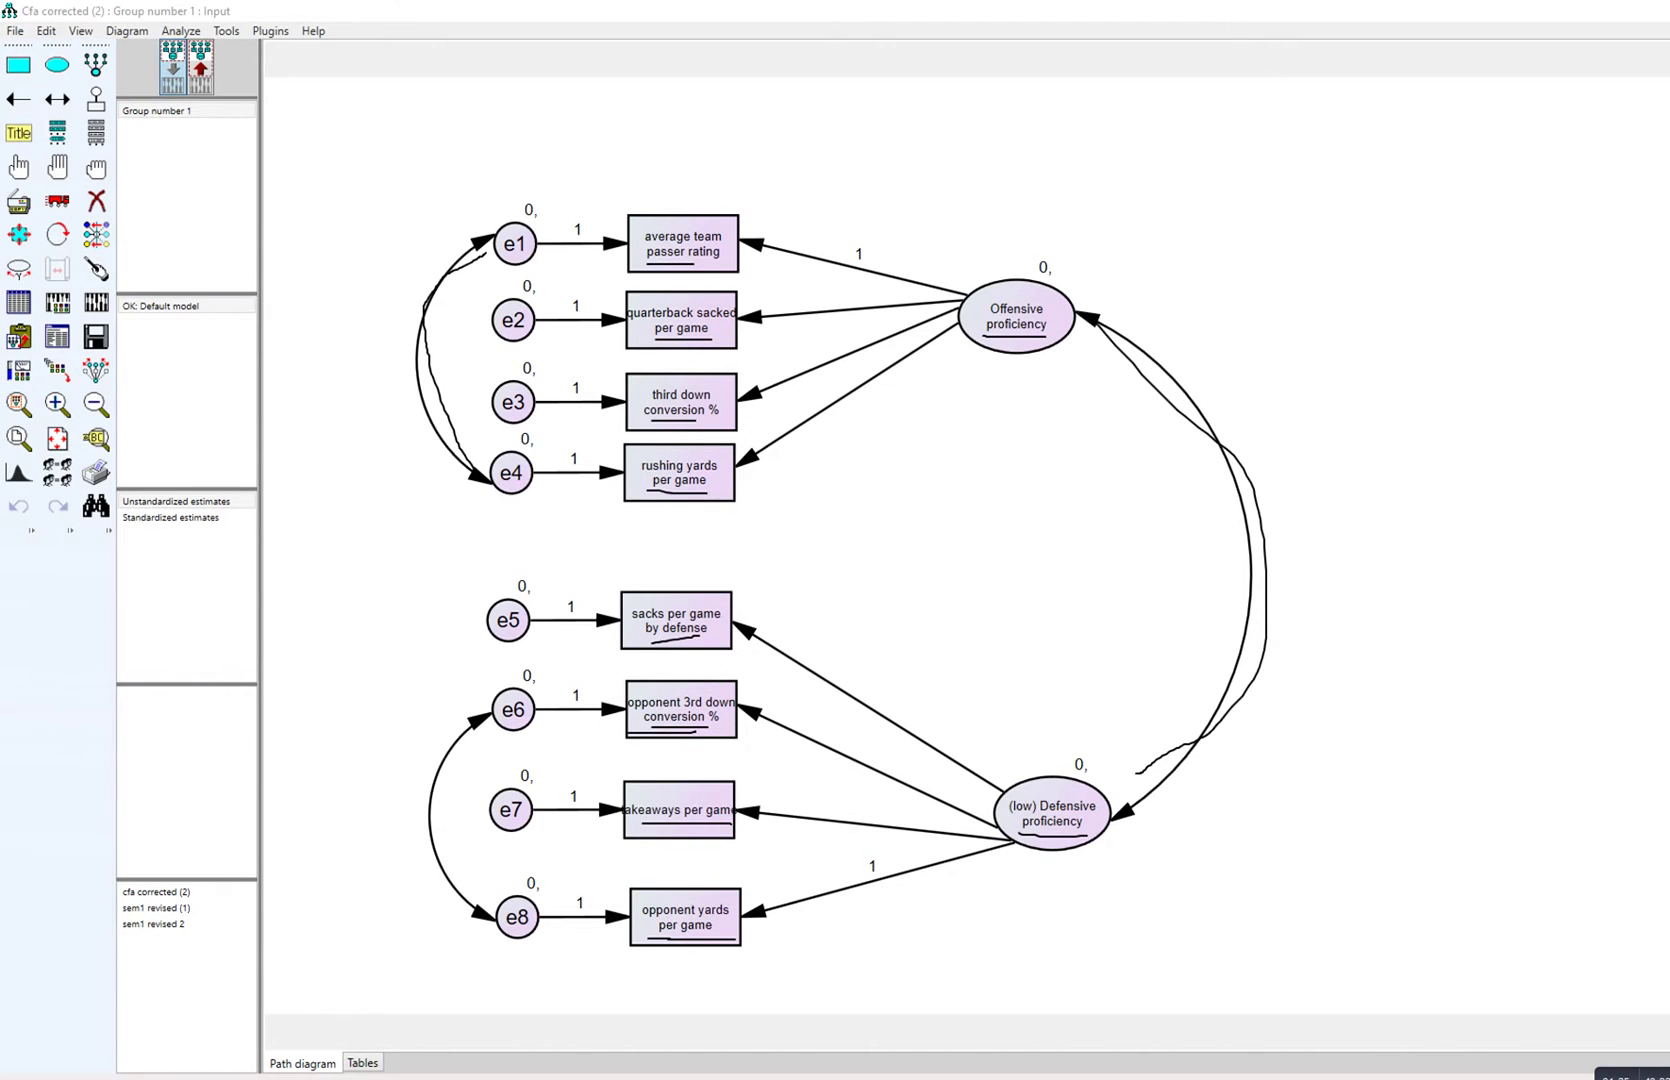
key(Escape)
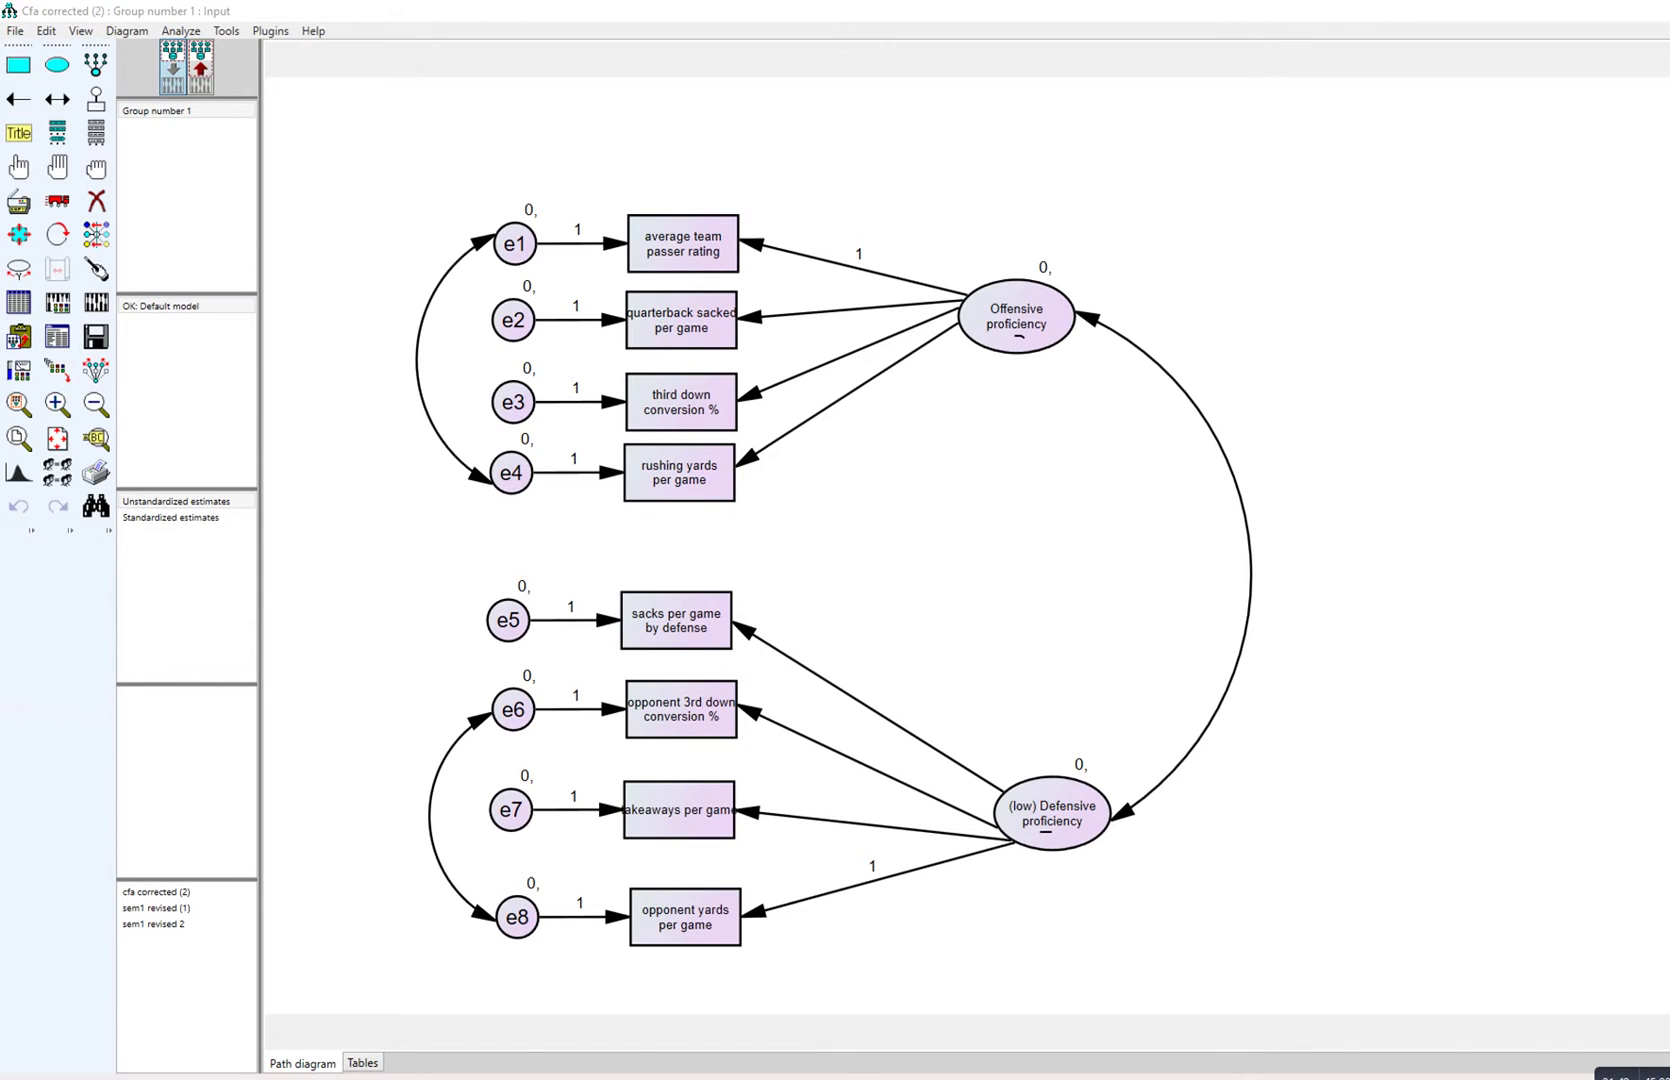
Step: Examine the loadings fixed to 1 on average team passer rating and opponent yards per game
drag(650, 258, 694, 257)
mouse_move(843, 270)
mouse_down()
mouse_move(848, 234)
mouse_move(838, 291)
mouse_up()
drag(666, 932, 703, 936)
mouse_move(858, 870)
mouse_down()
mouse_move(903, 872)
mouse_move(853, 858)
mouse_up()
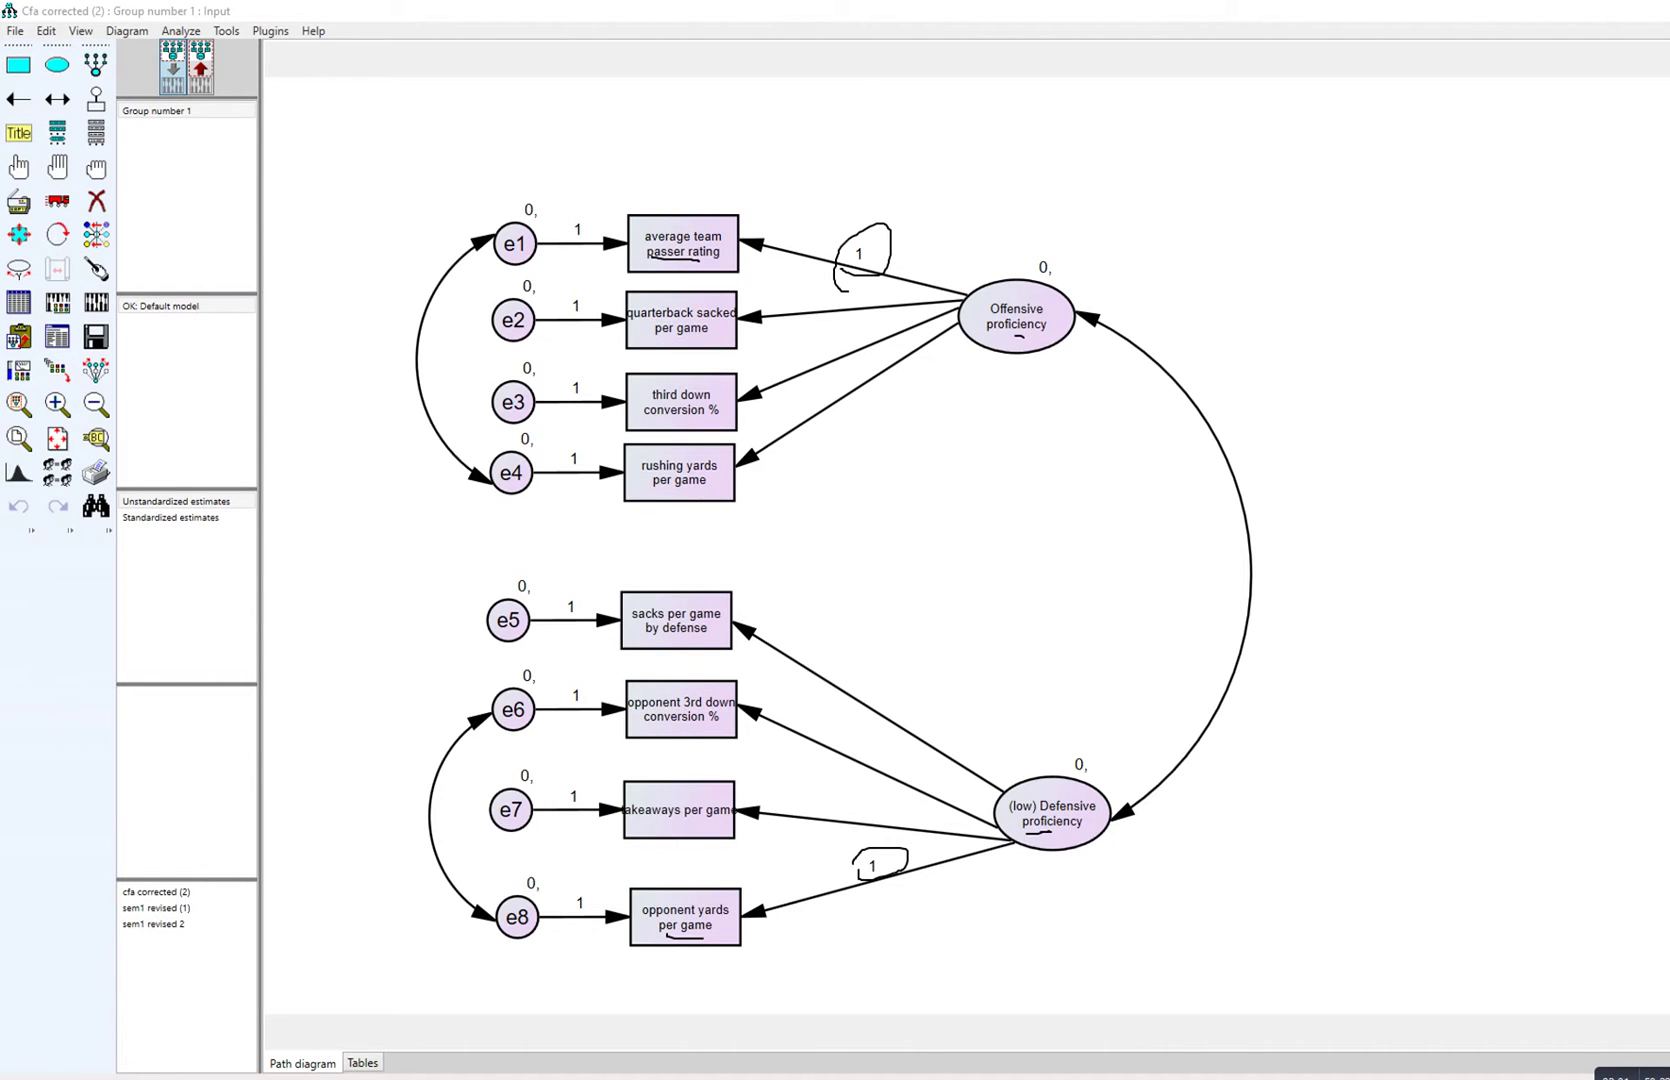
key(Escape)
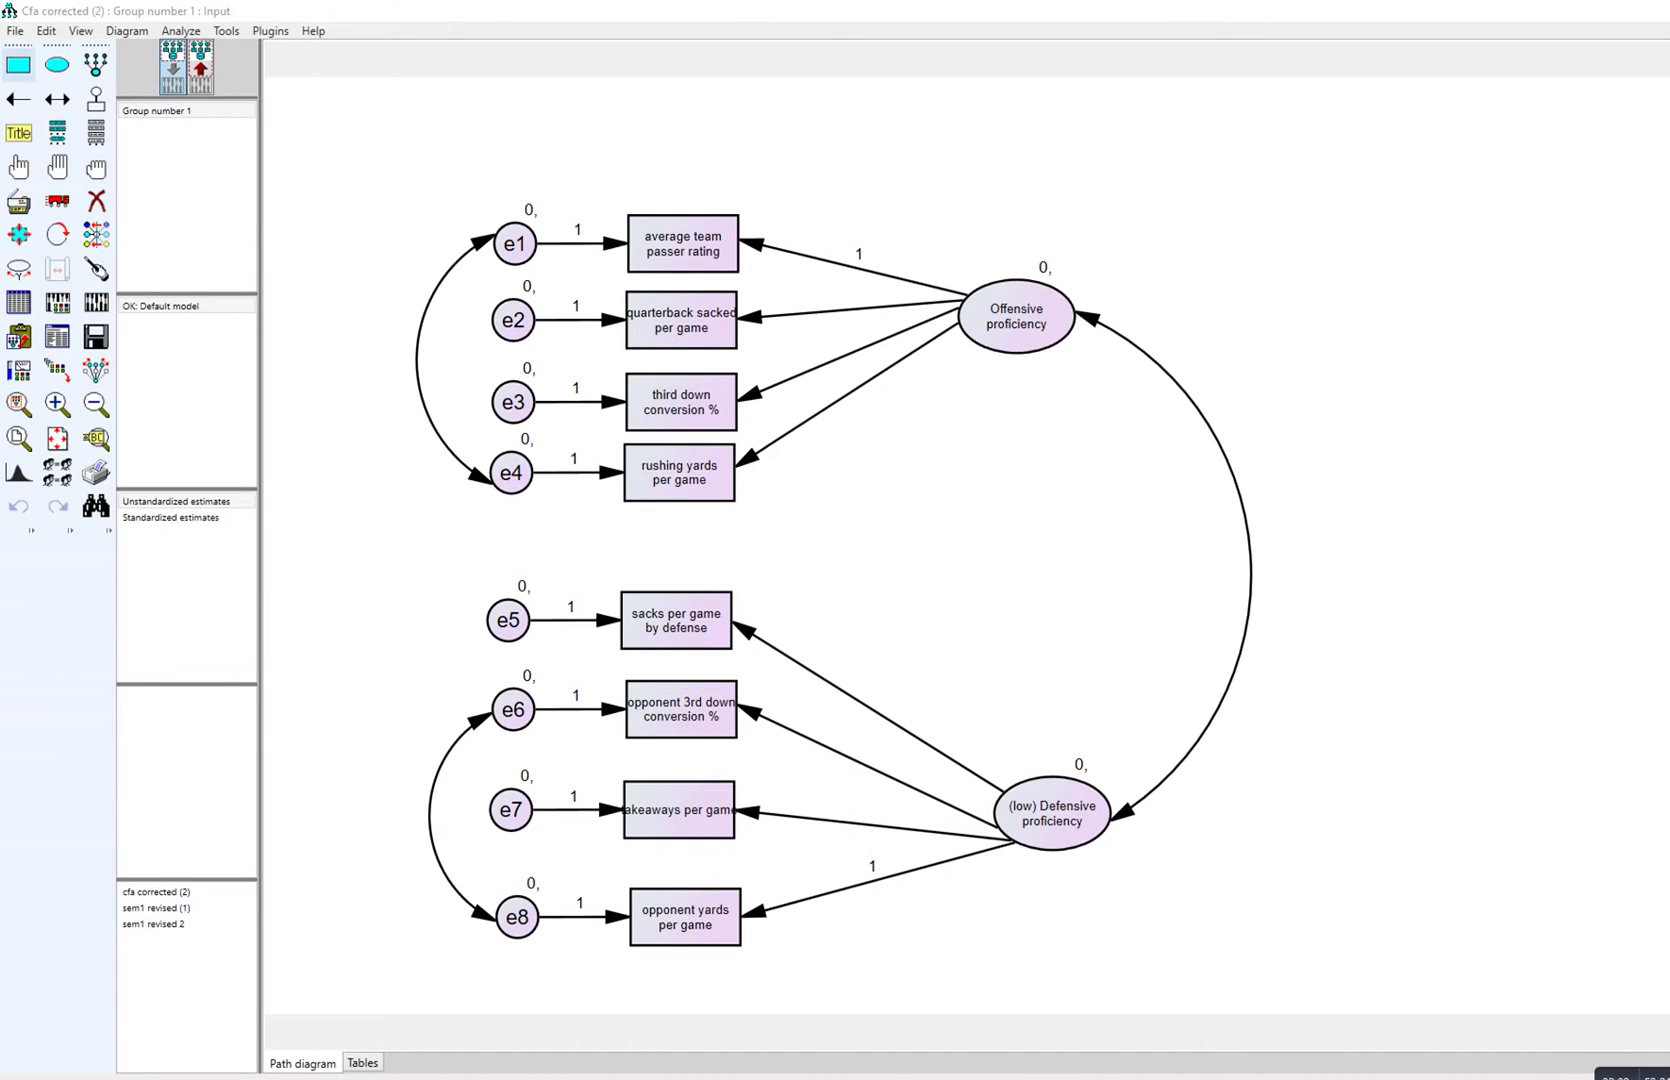
Step: Start a new, empty path diagram and set its paper size to Landscape - Legal
click(15, 31)
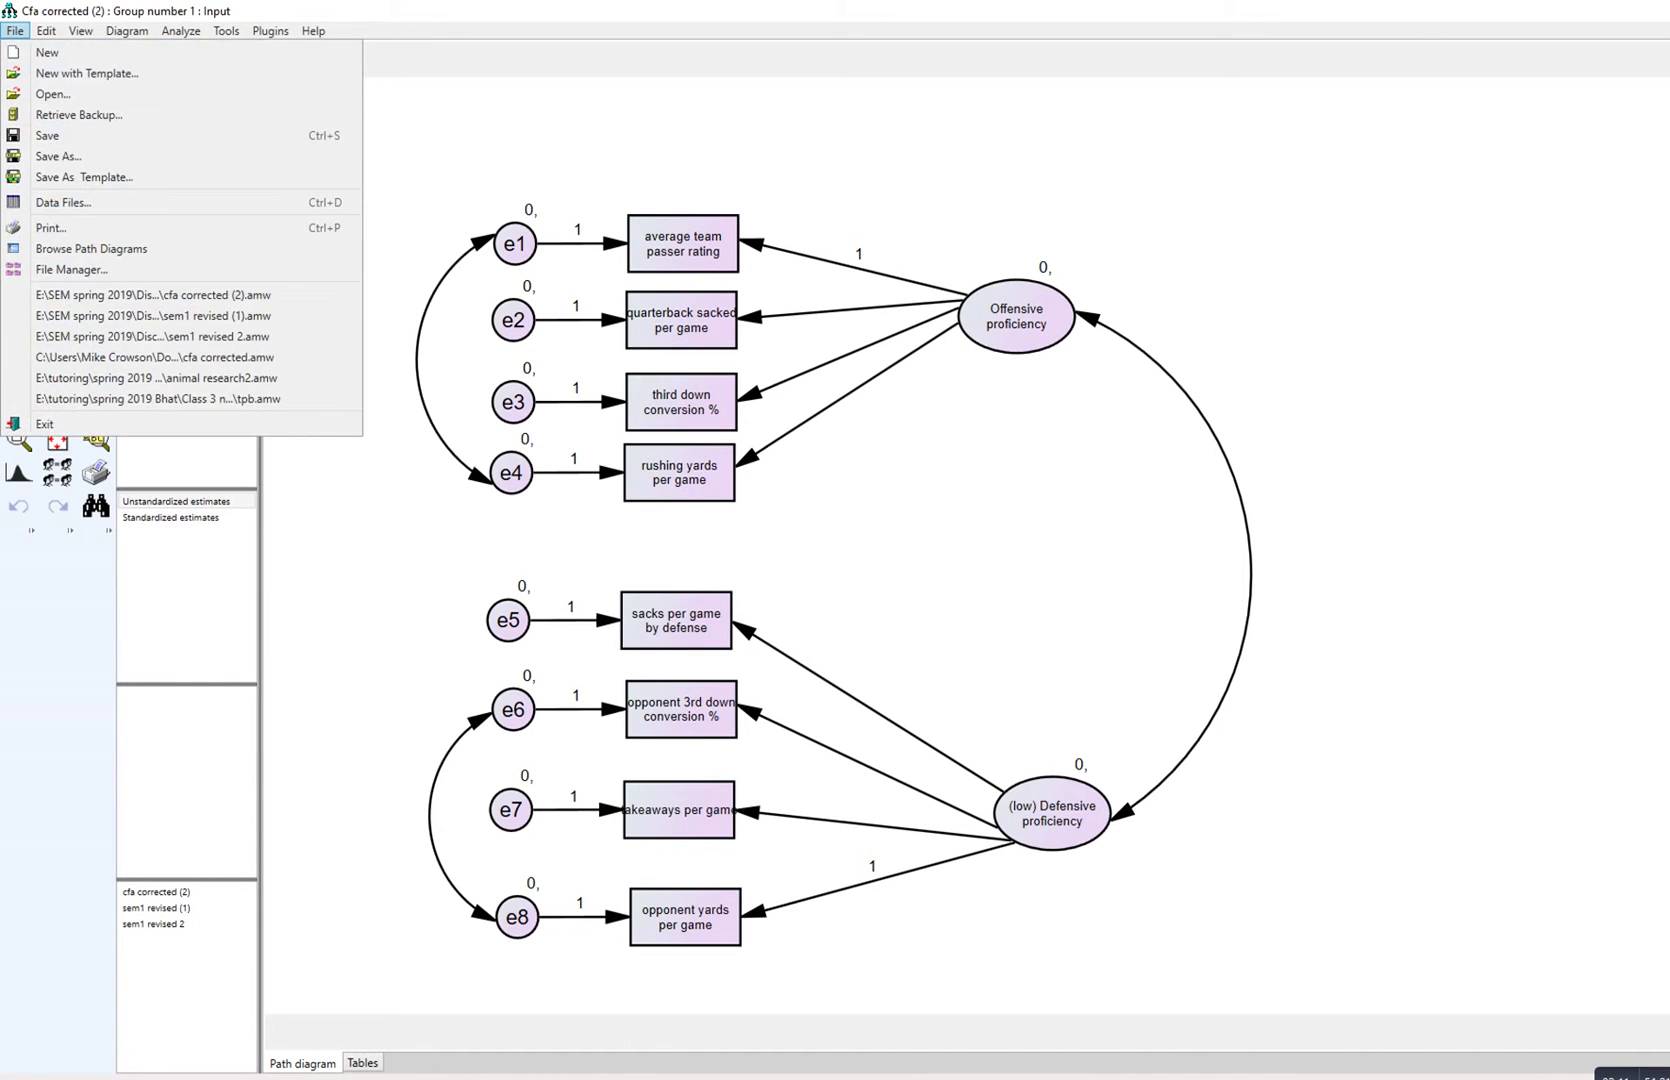
click(47, 52)
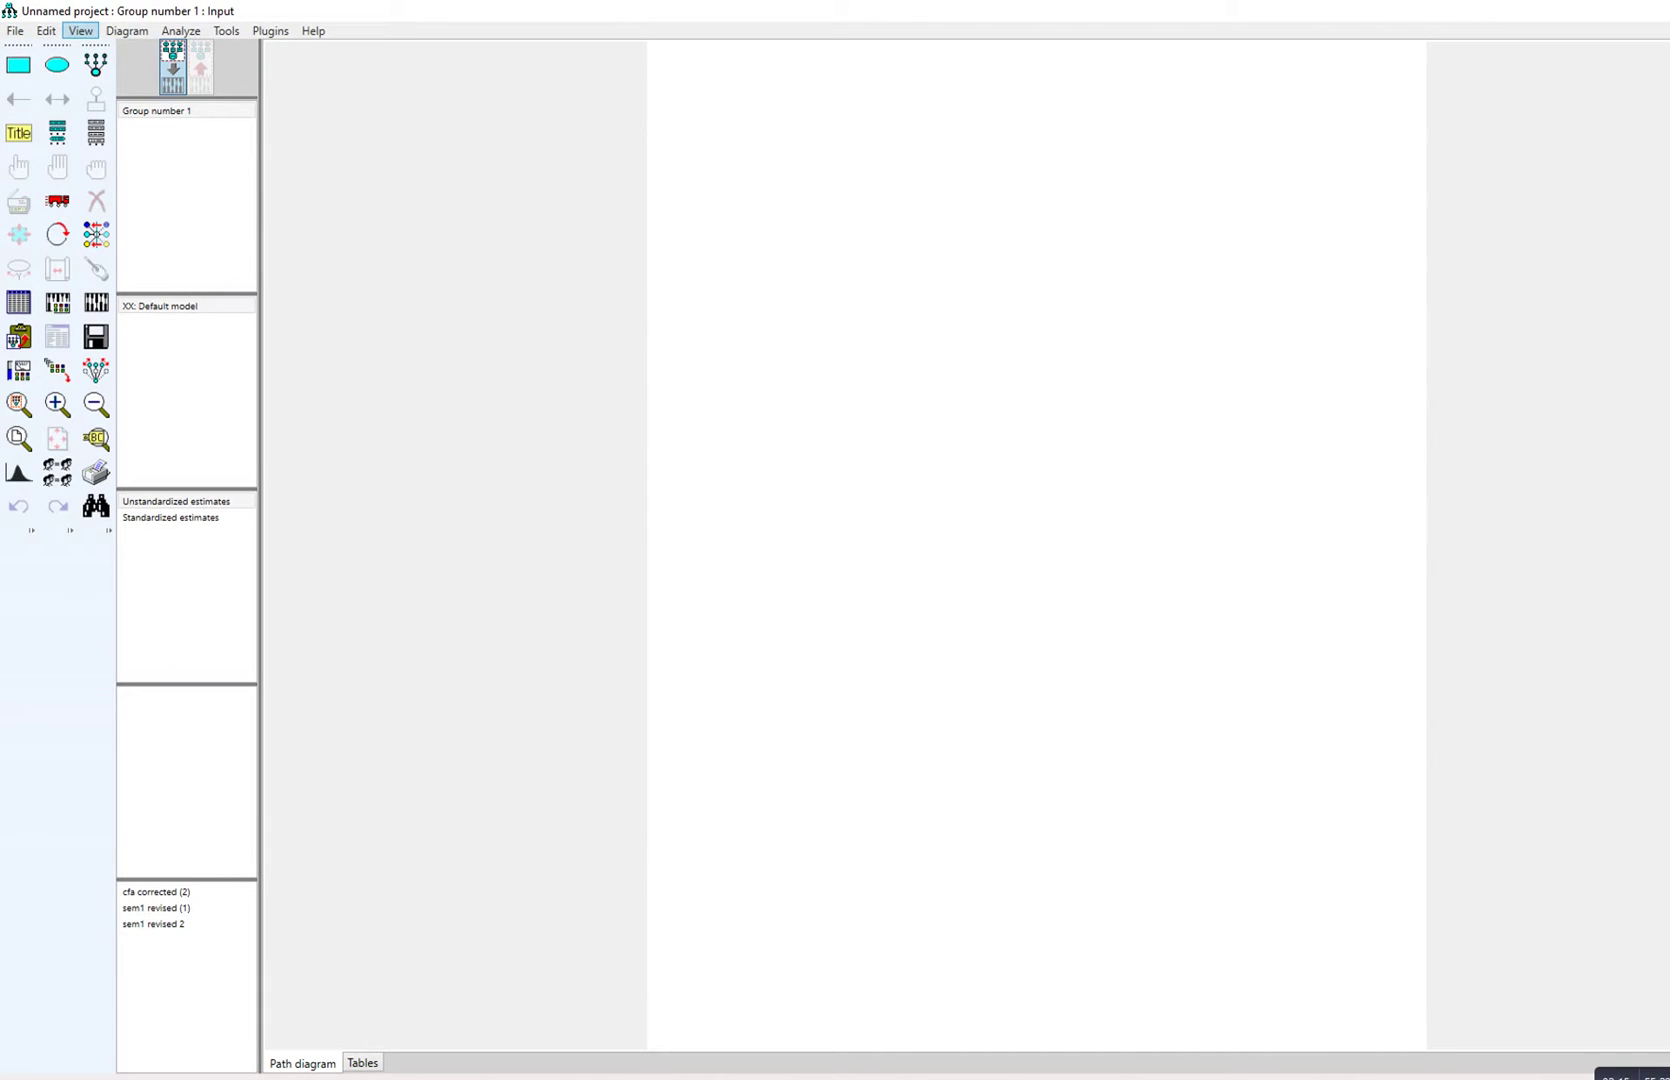
click(80, 31)
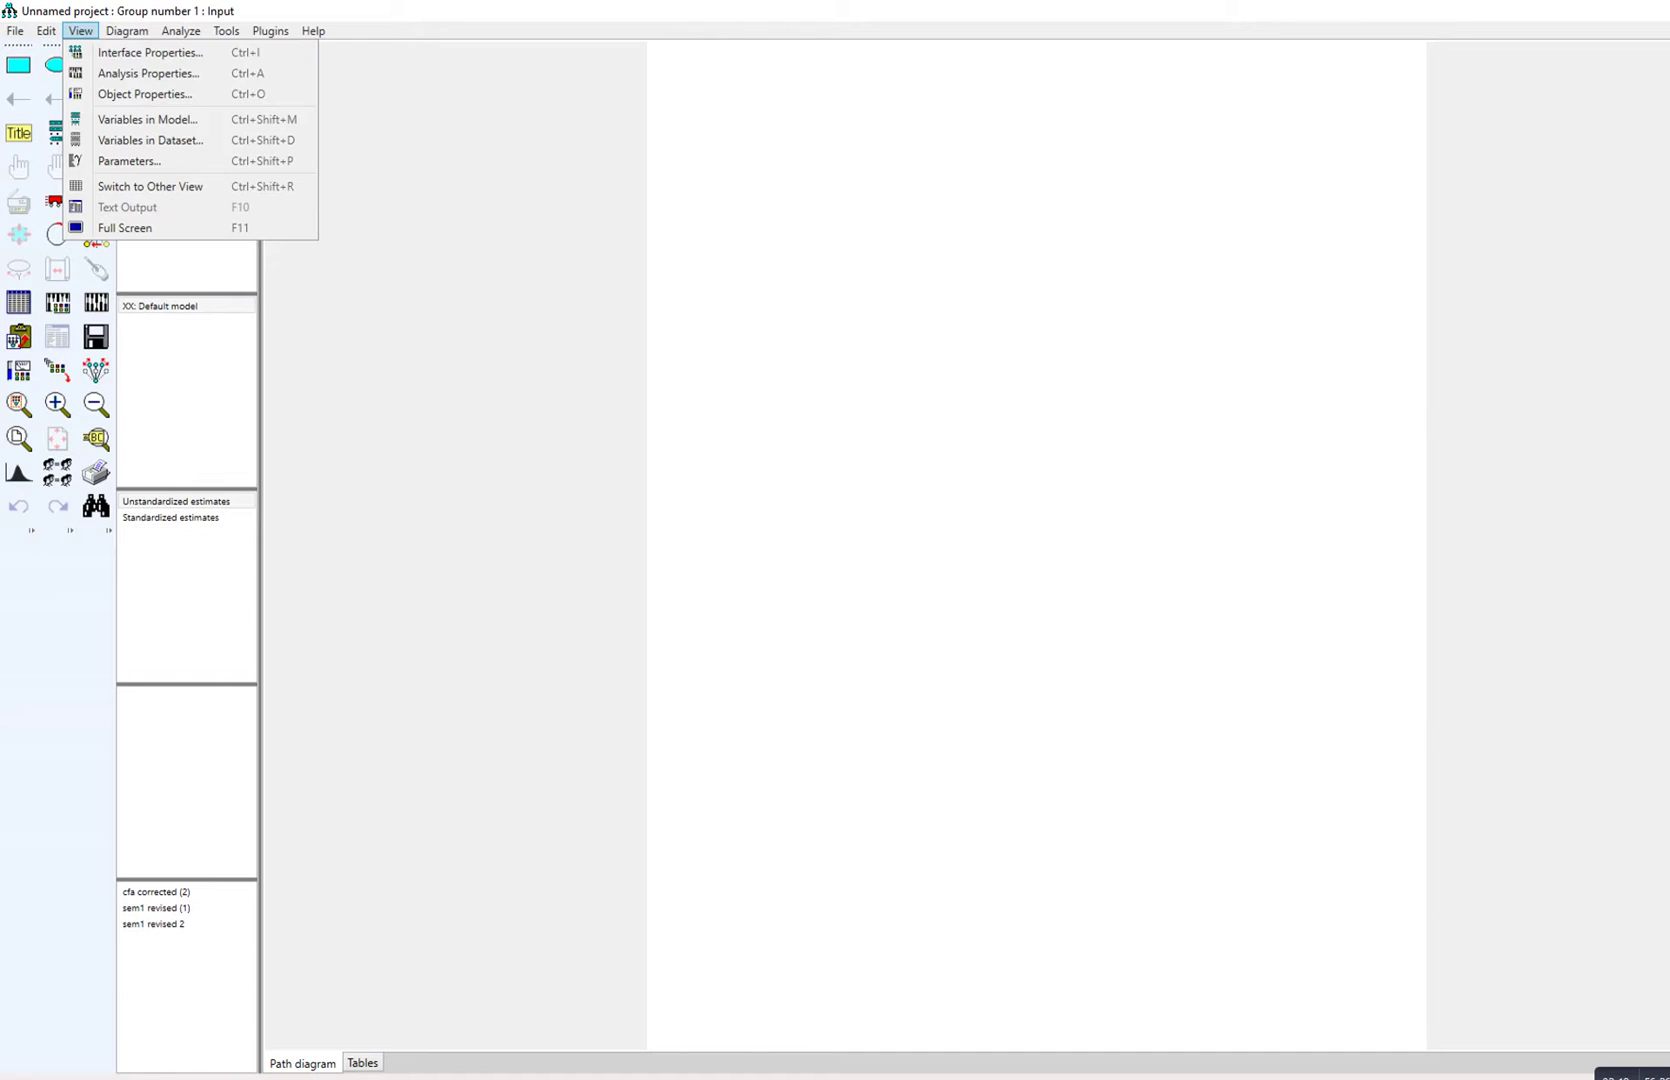
click(150, 52)
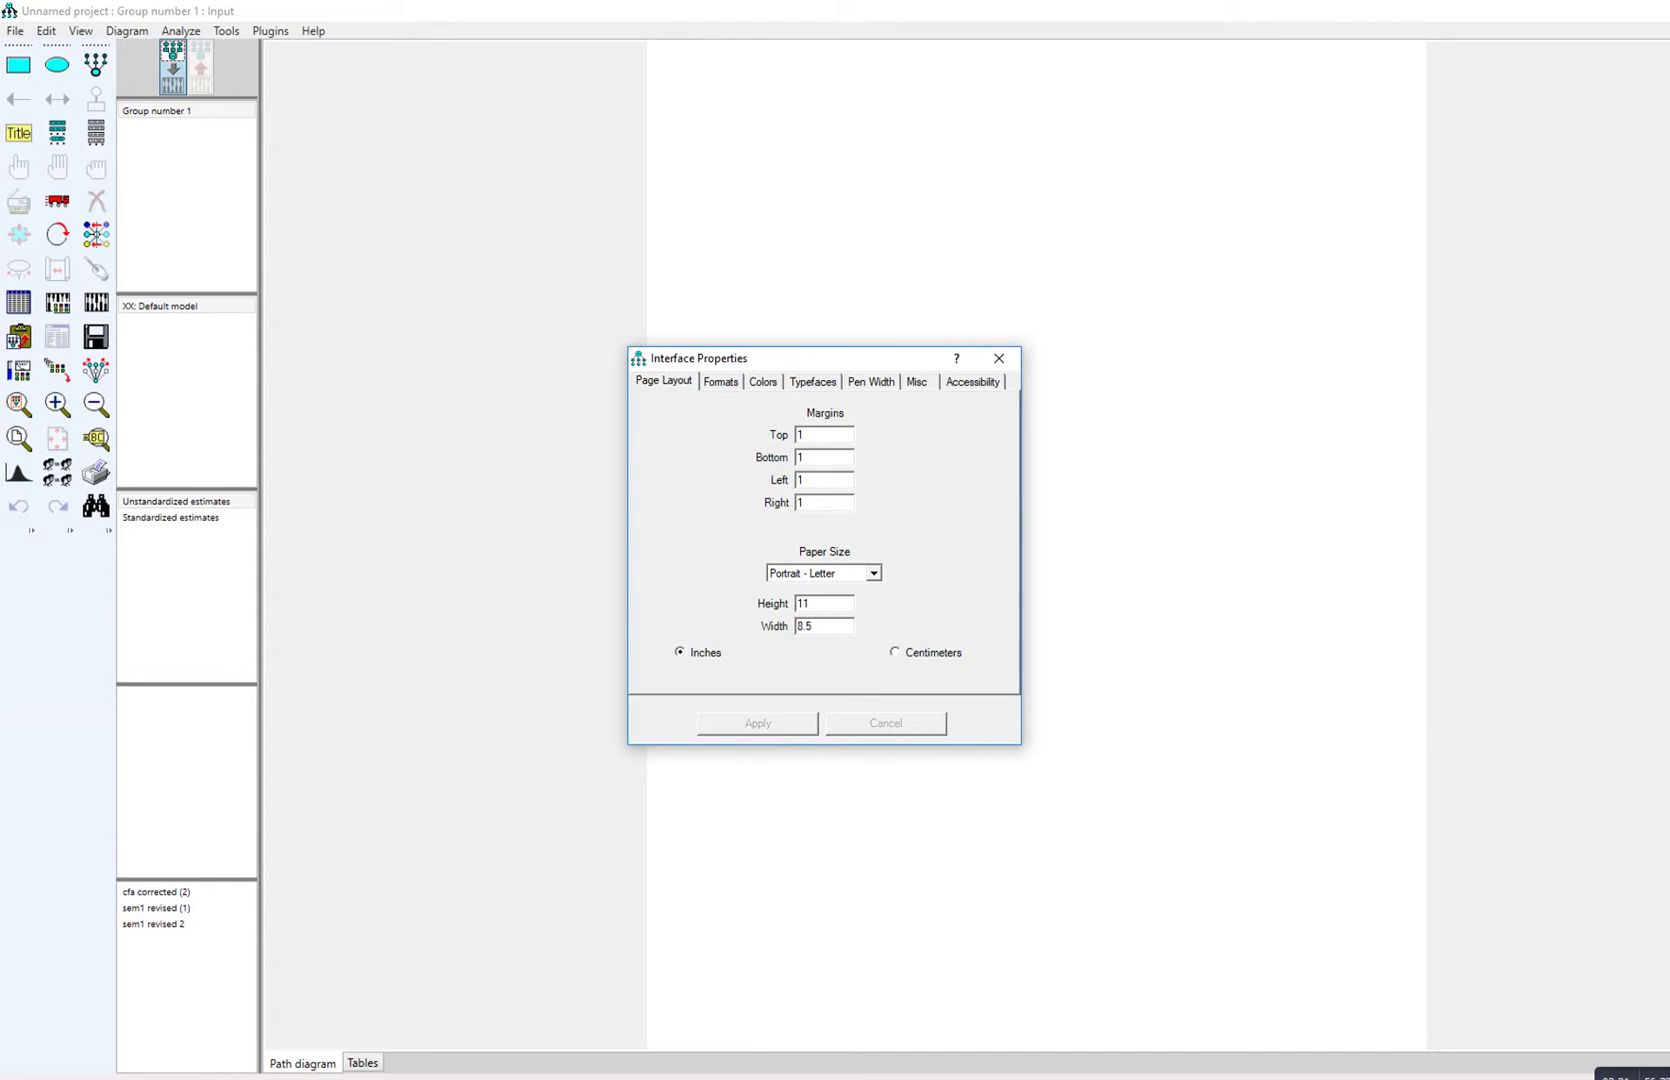
click(873, 573)
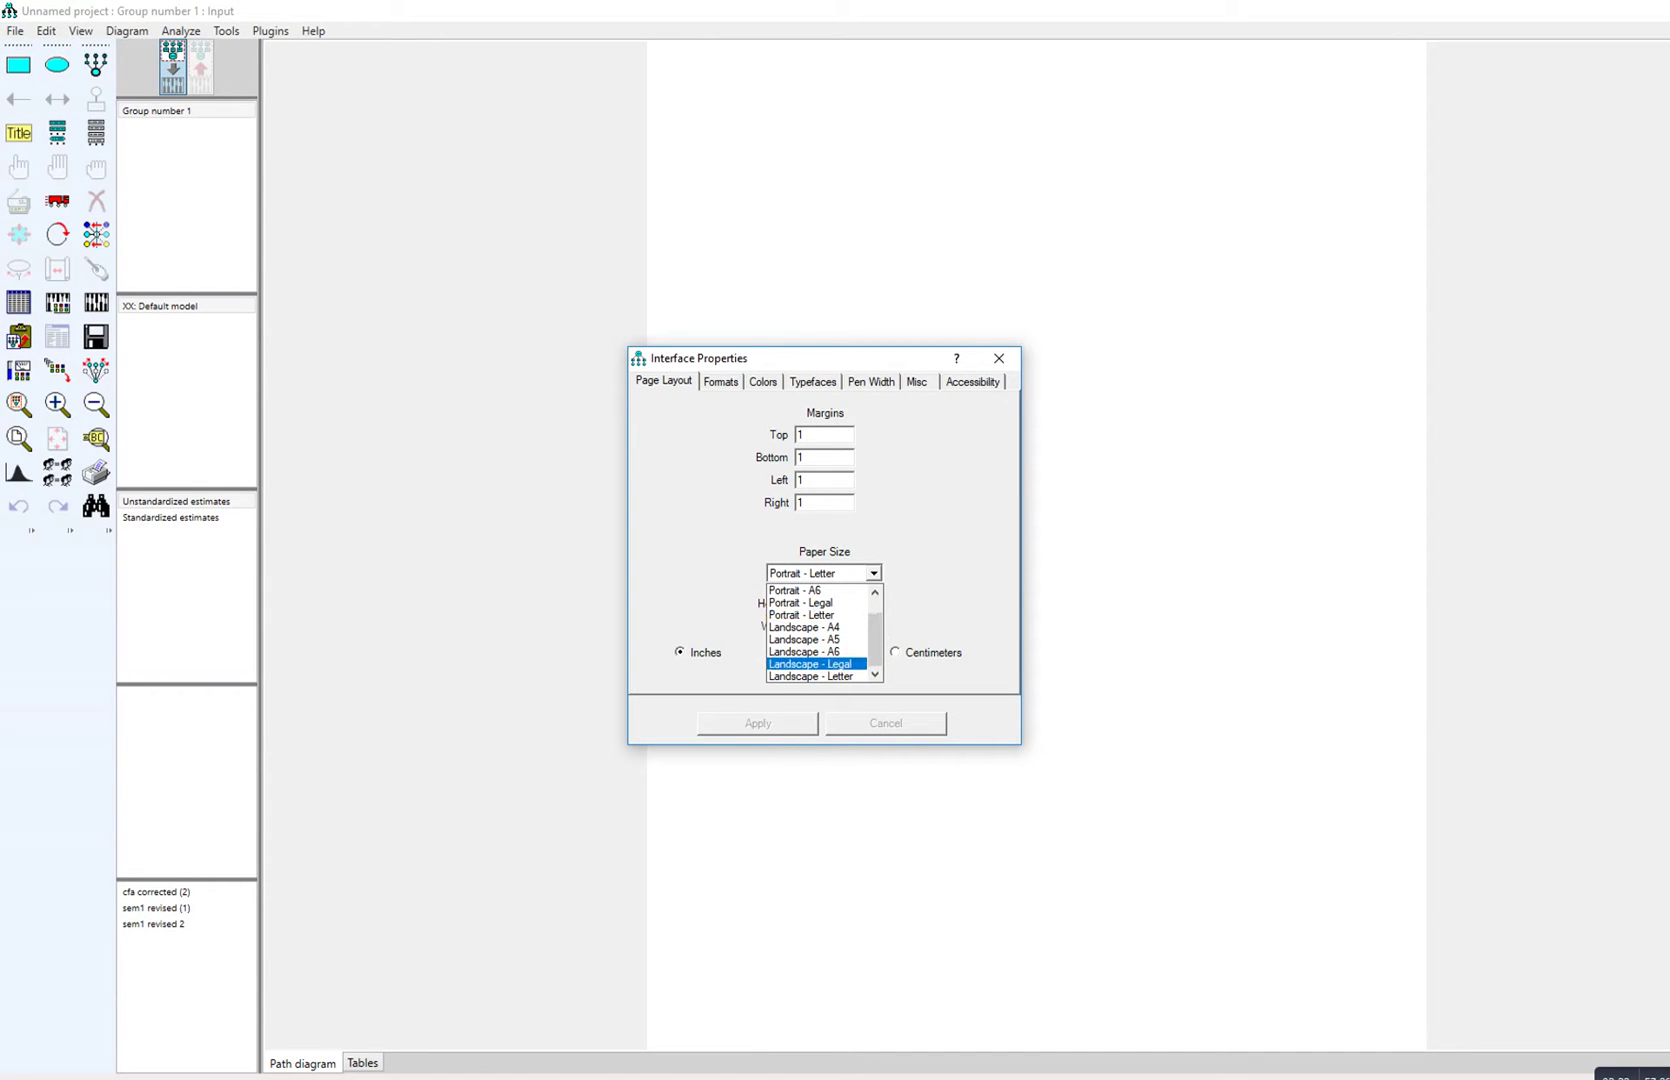
key(Return)
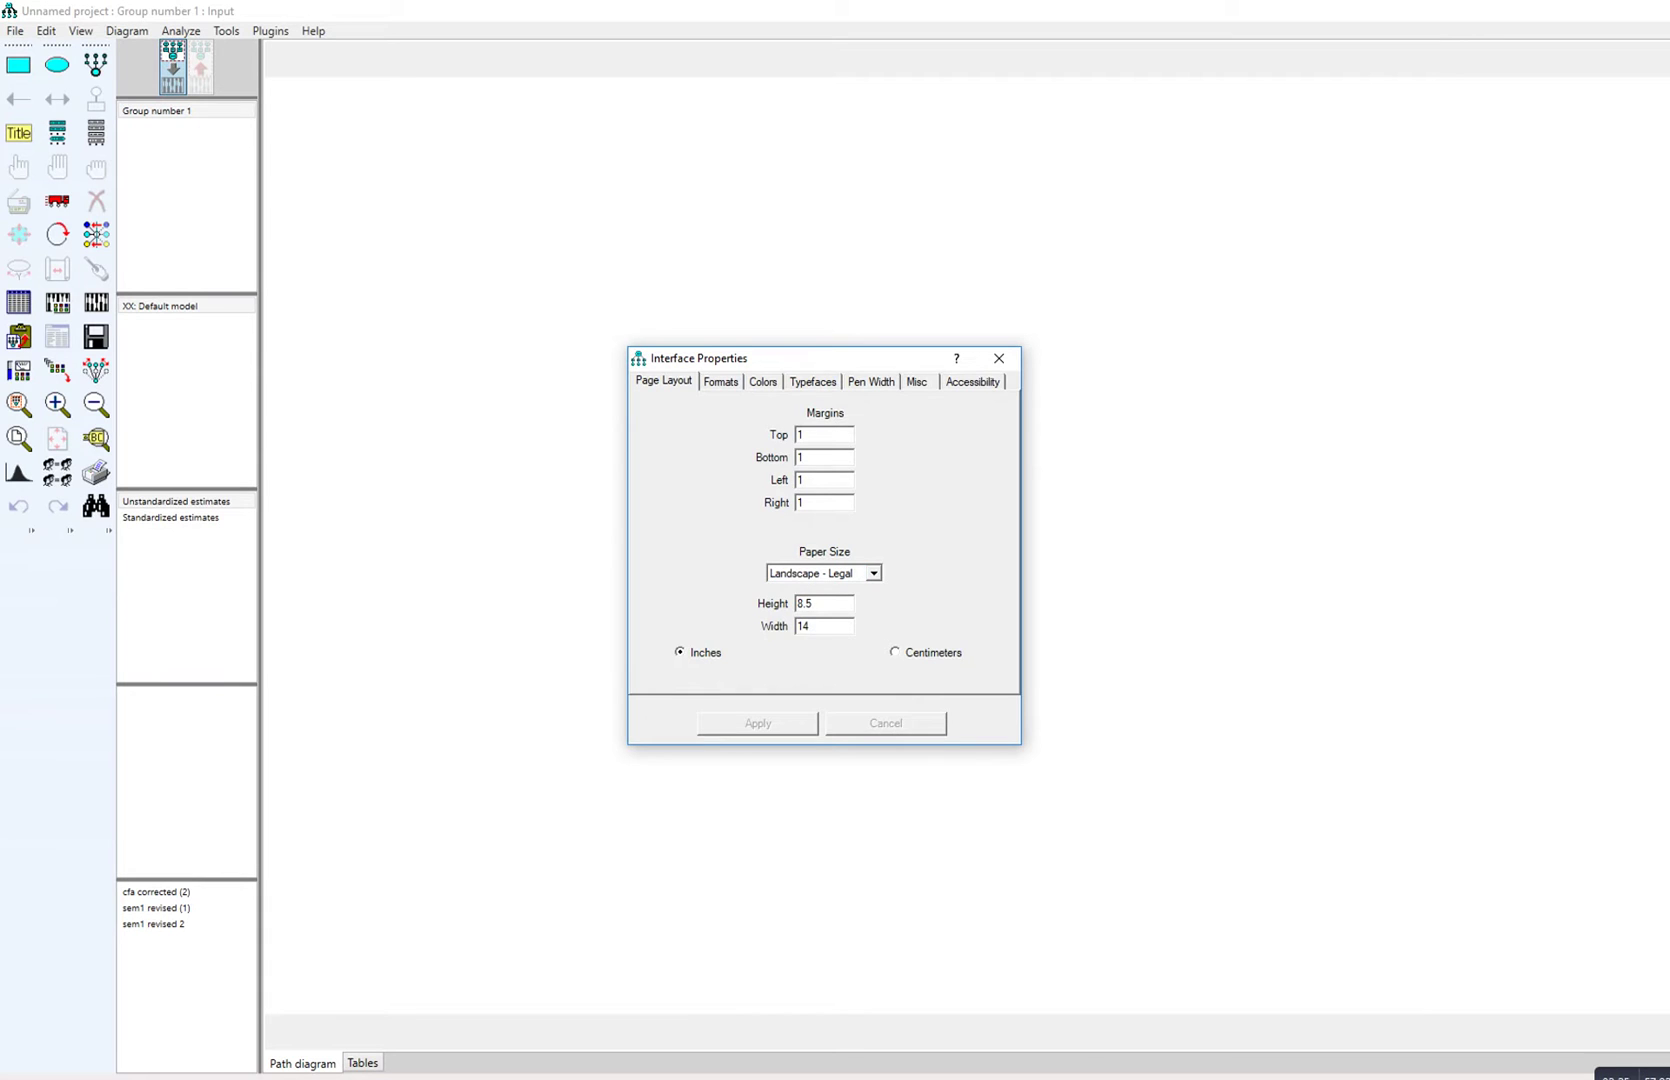
click(999, 358)
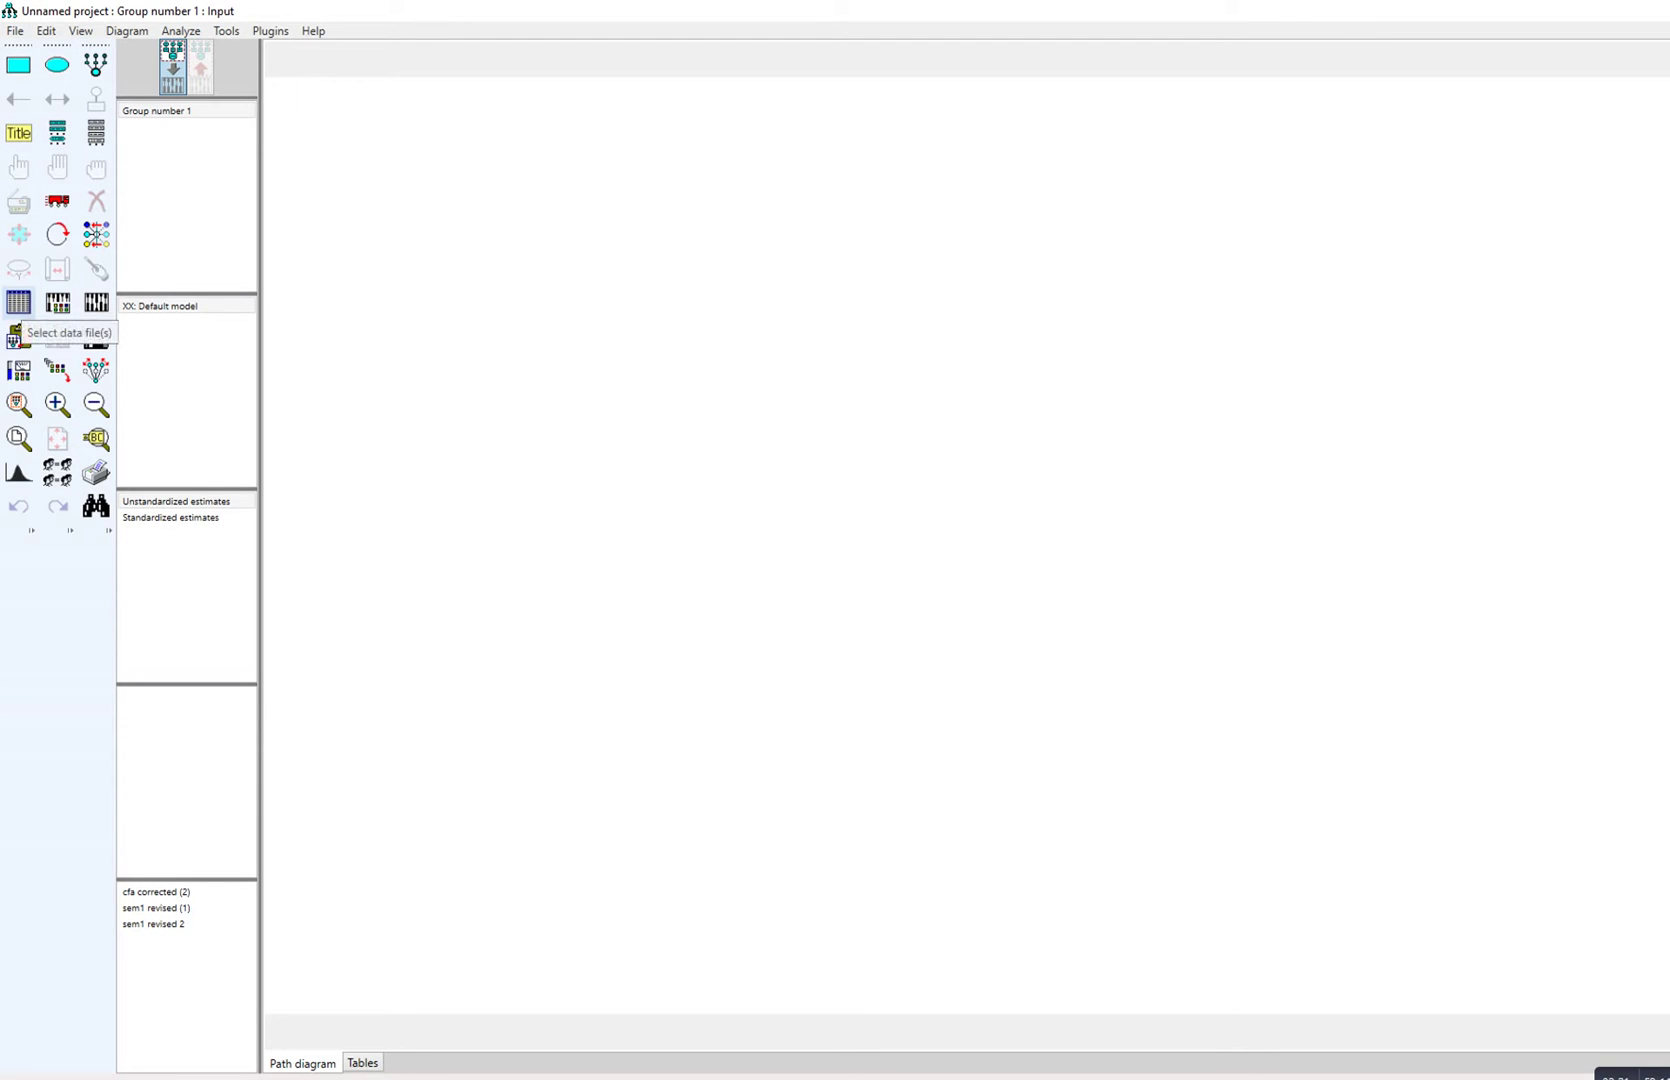
Step: Attach the SPSS data file "cfa and sem 2018 (2)" from the Discussion exercise 4 folder to Group number 1
click(18, 302)
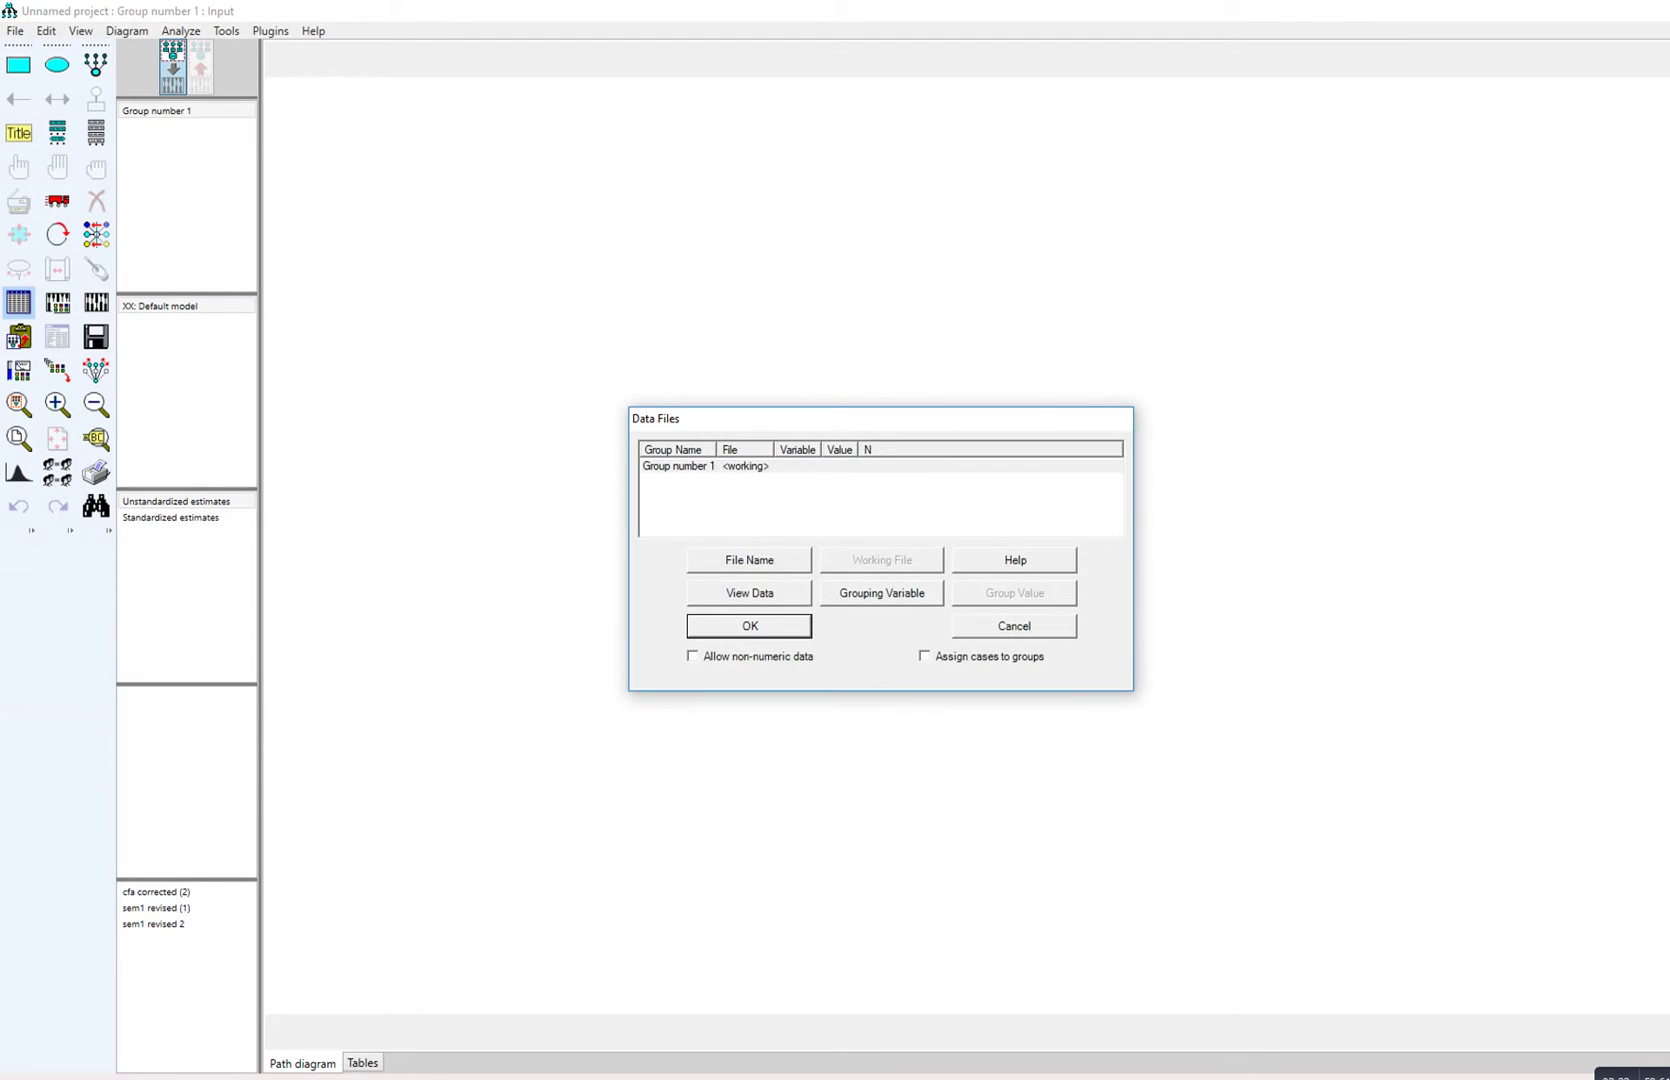
click(749, 560)
click(953, 582)
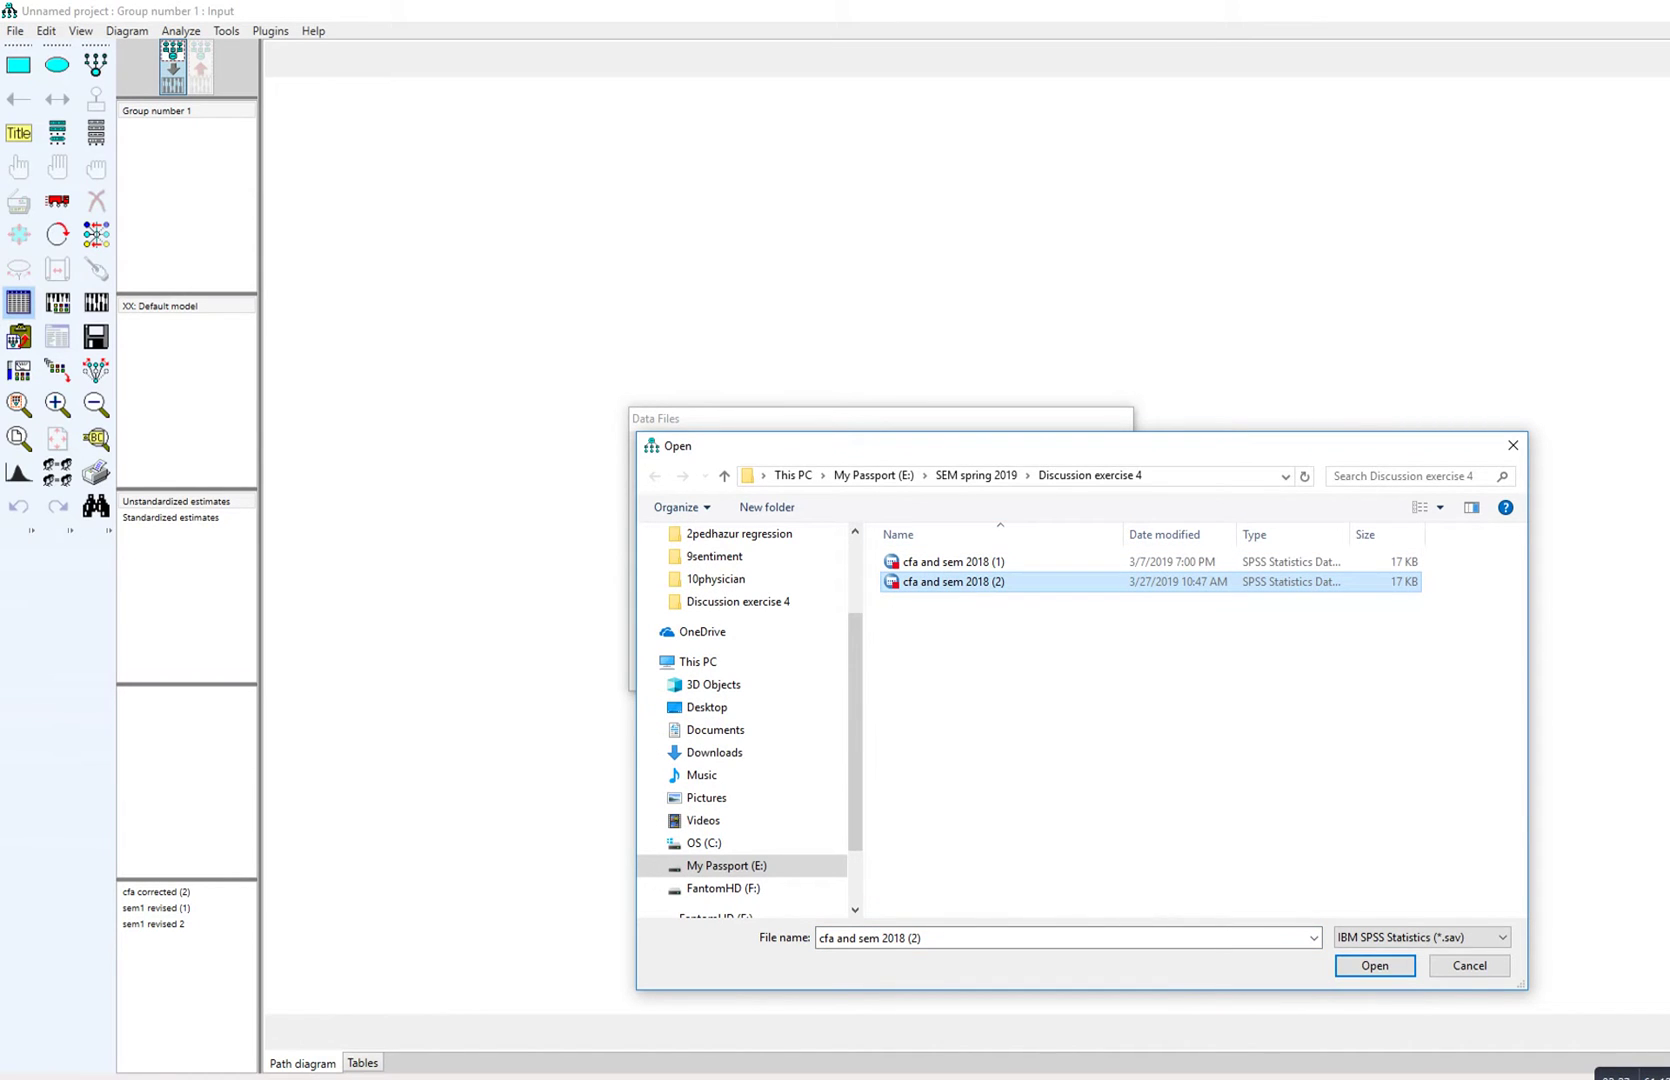
click(1374, 965)
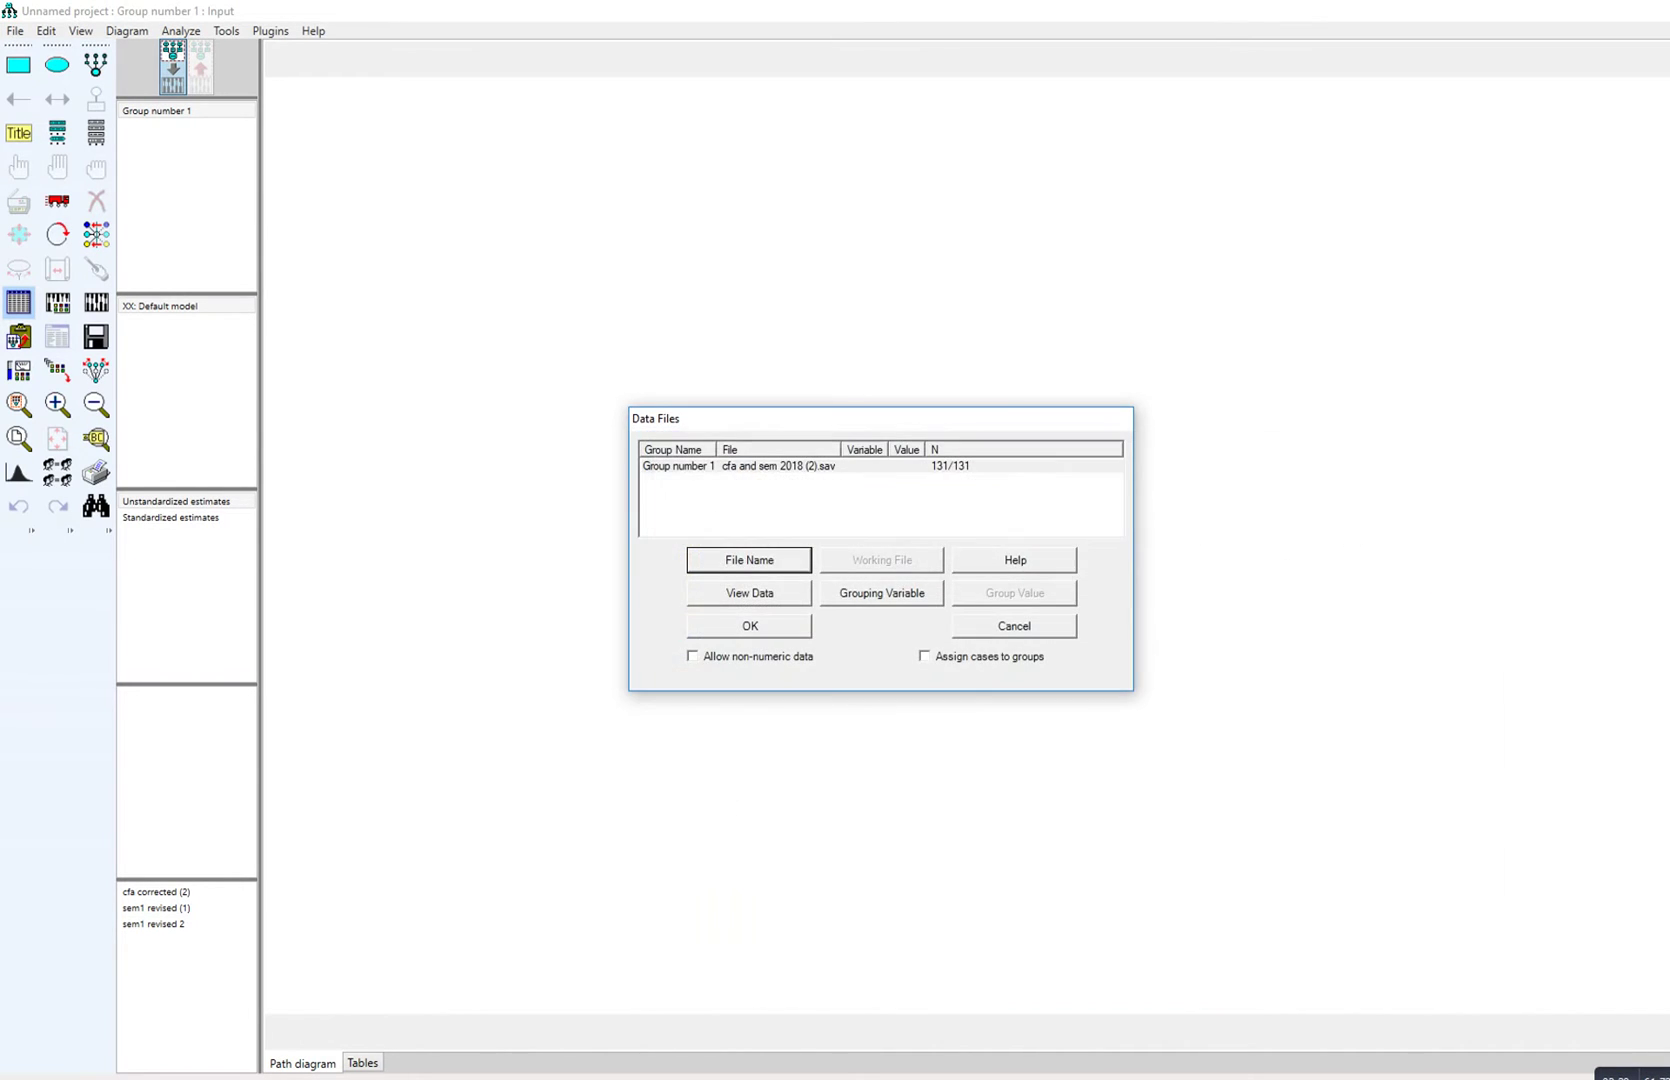
click(800, 466)
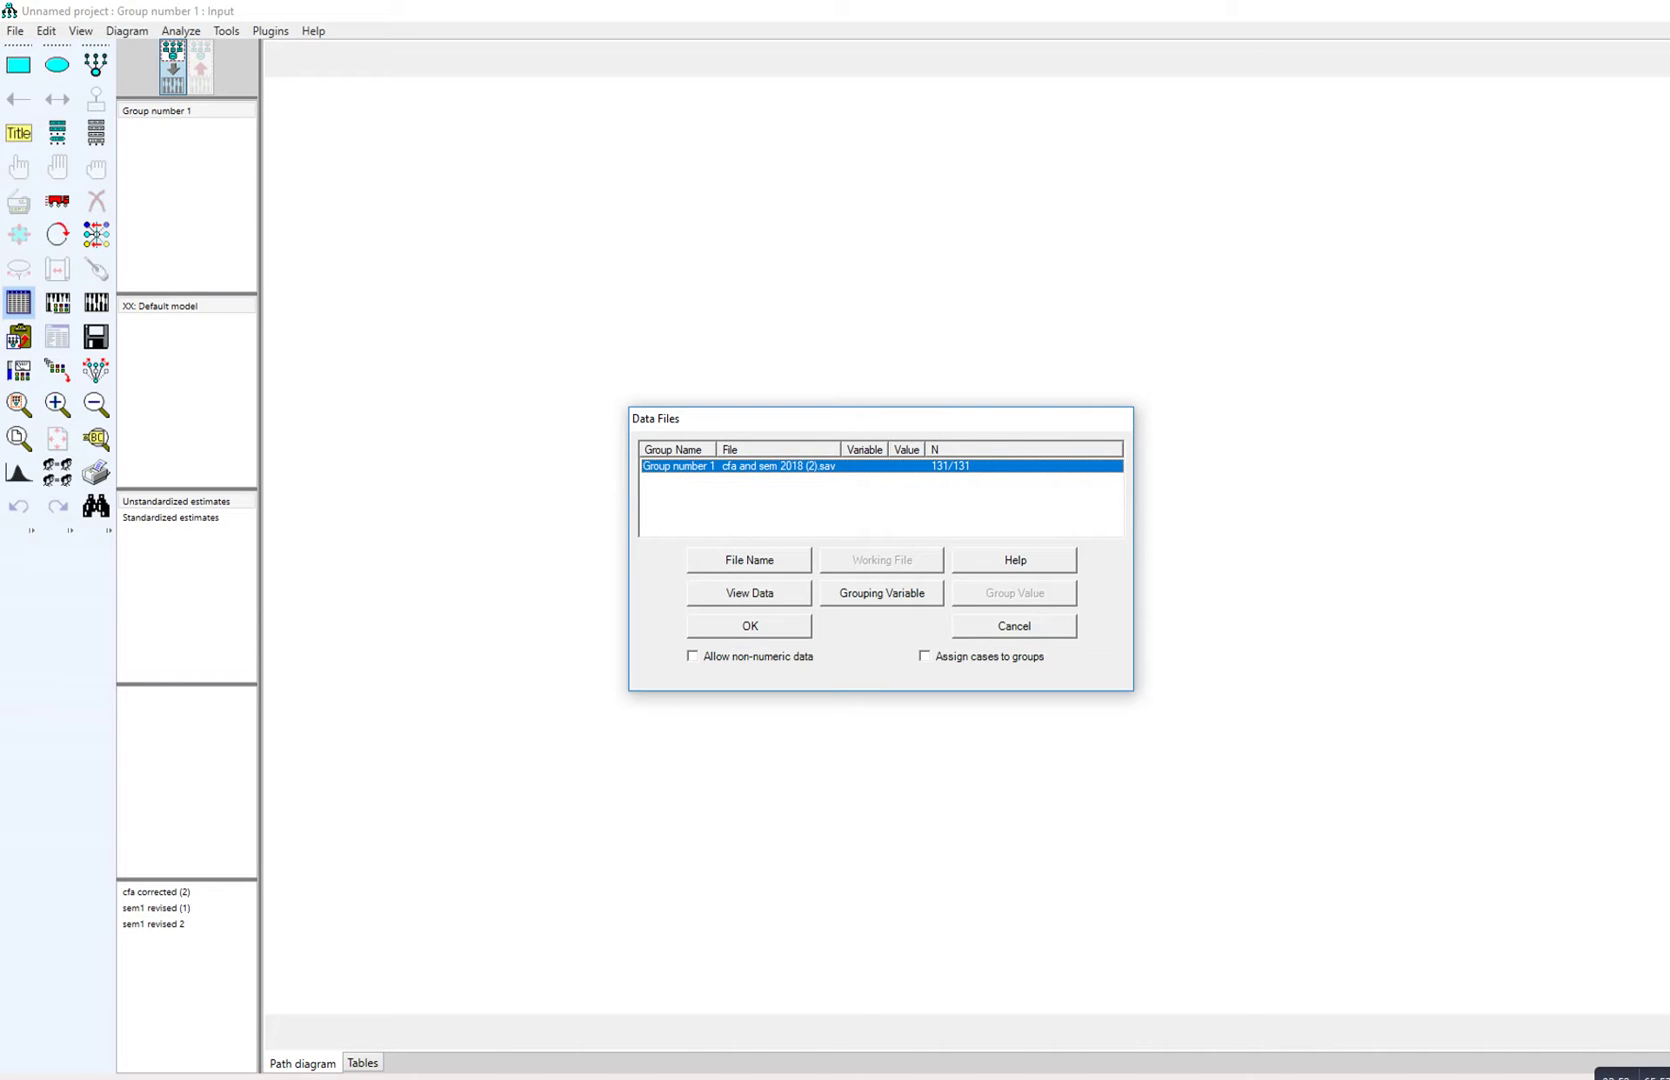
click(750, 626)
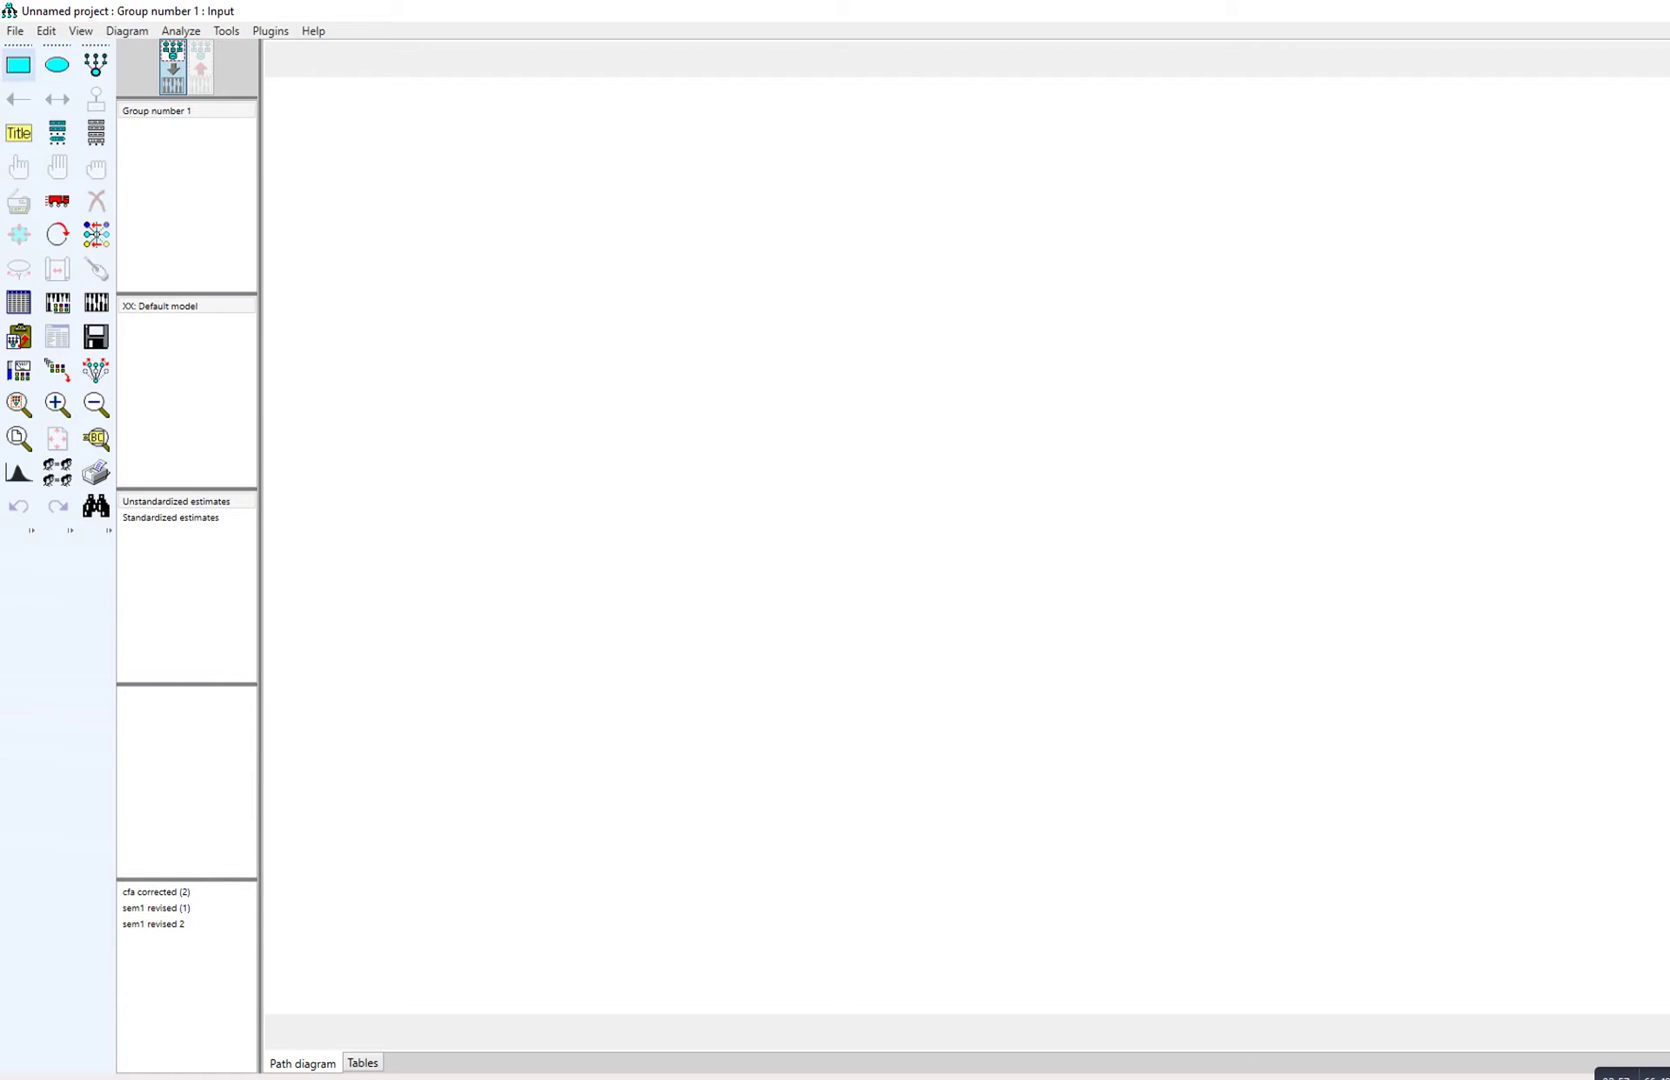
Step: Draw one observed-variable rectangle near the page's upper left and add a unique error variable rotated to its left side
click(18, 65)
drag(499, 194, 596, 250)
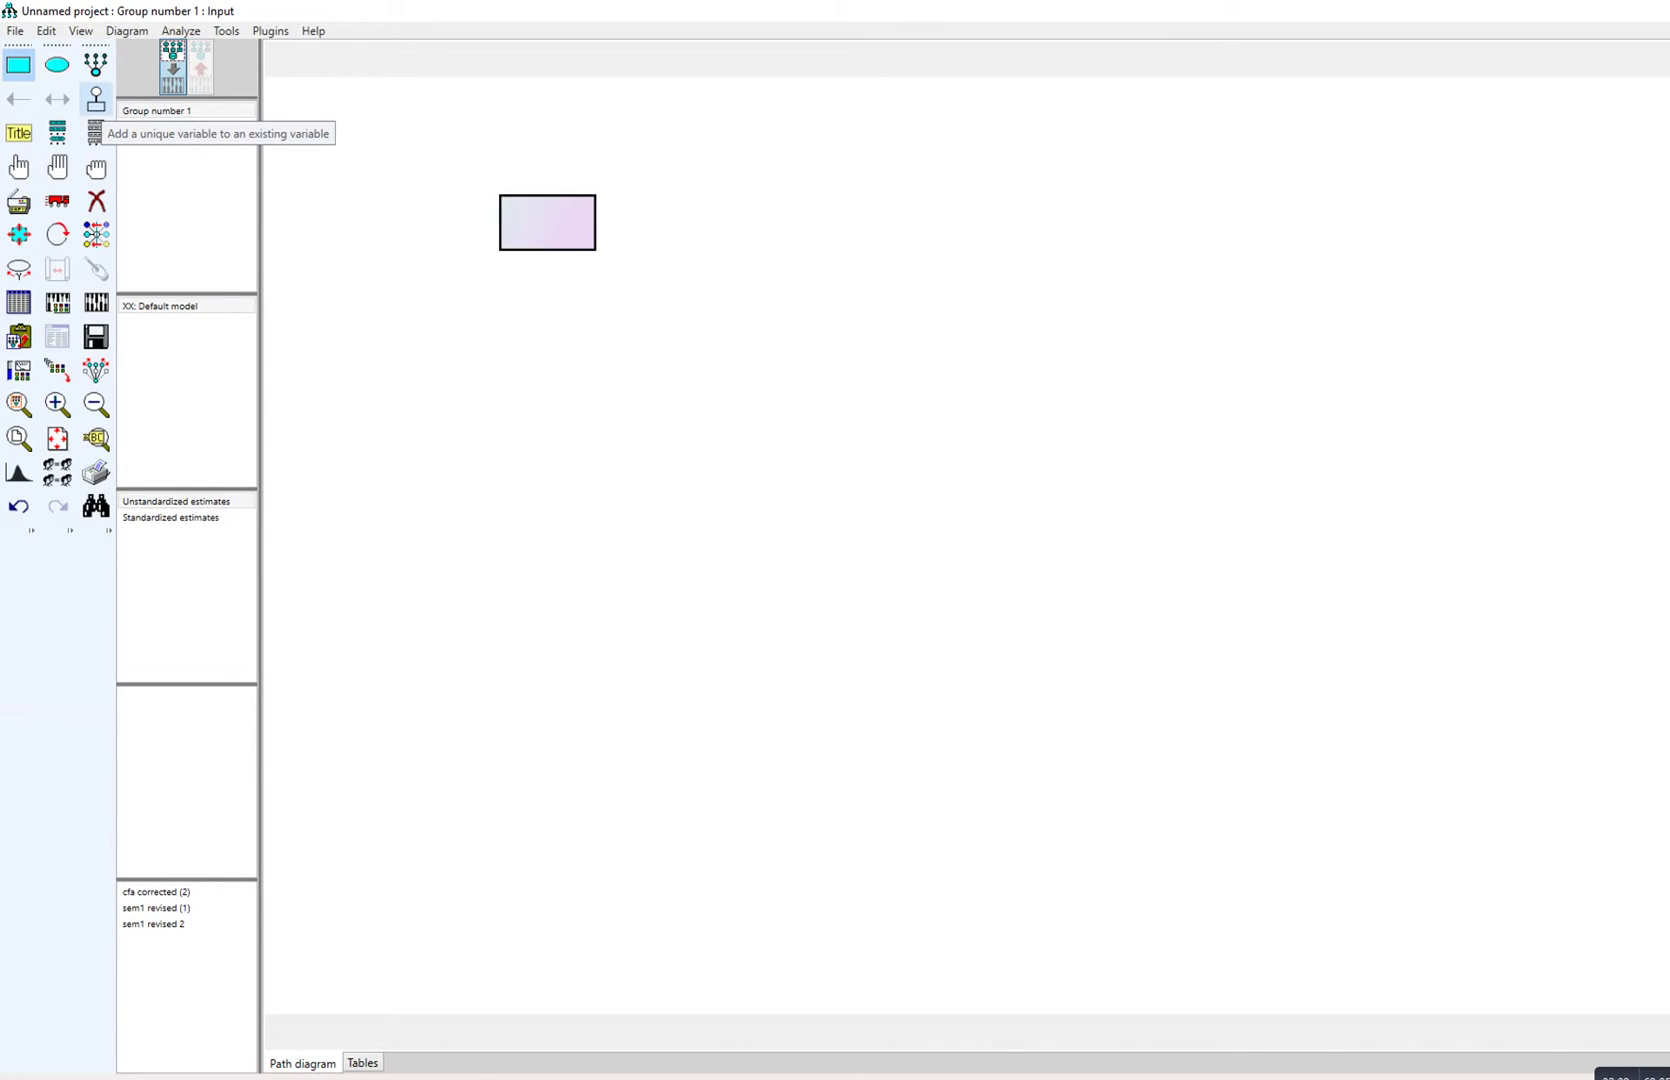
click(96, 99)
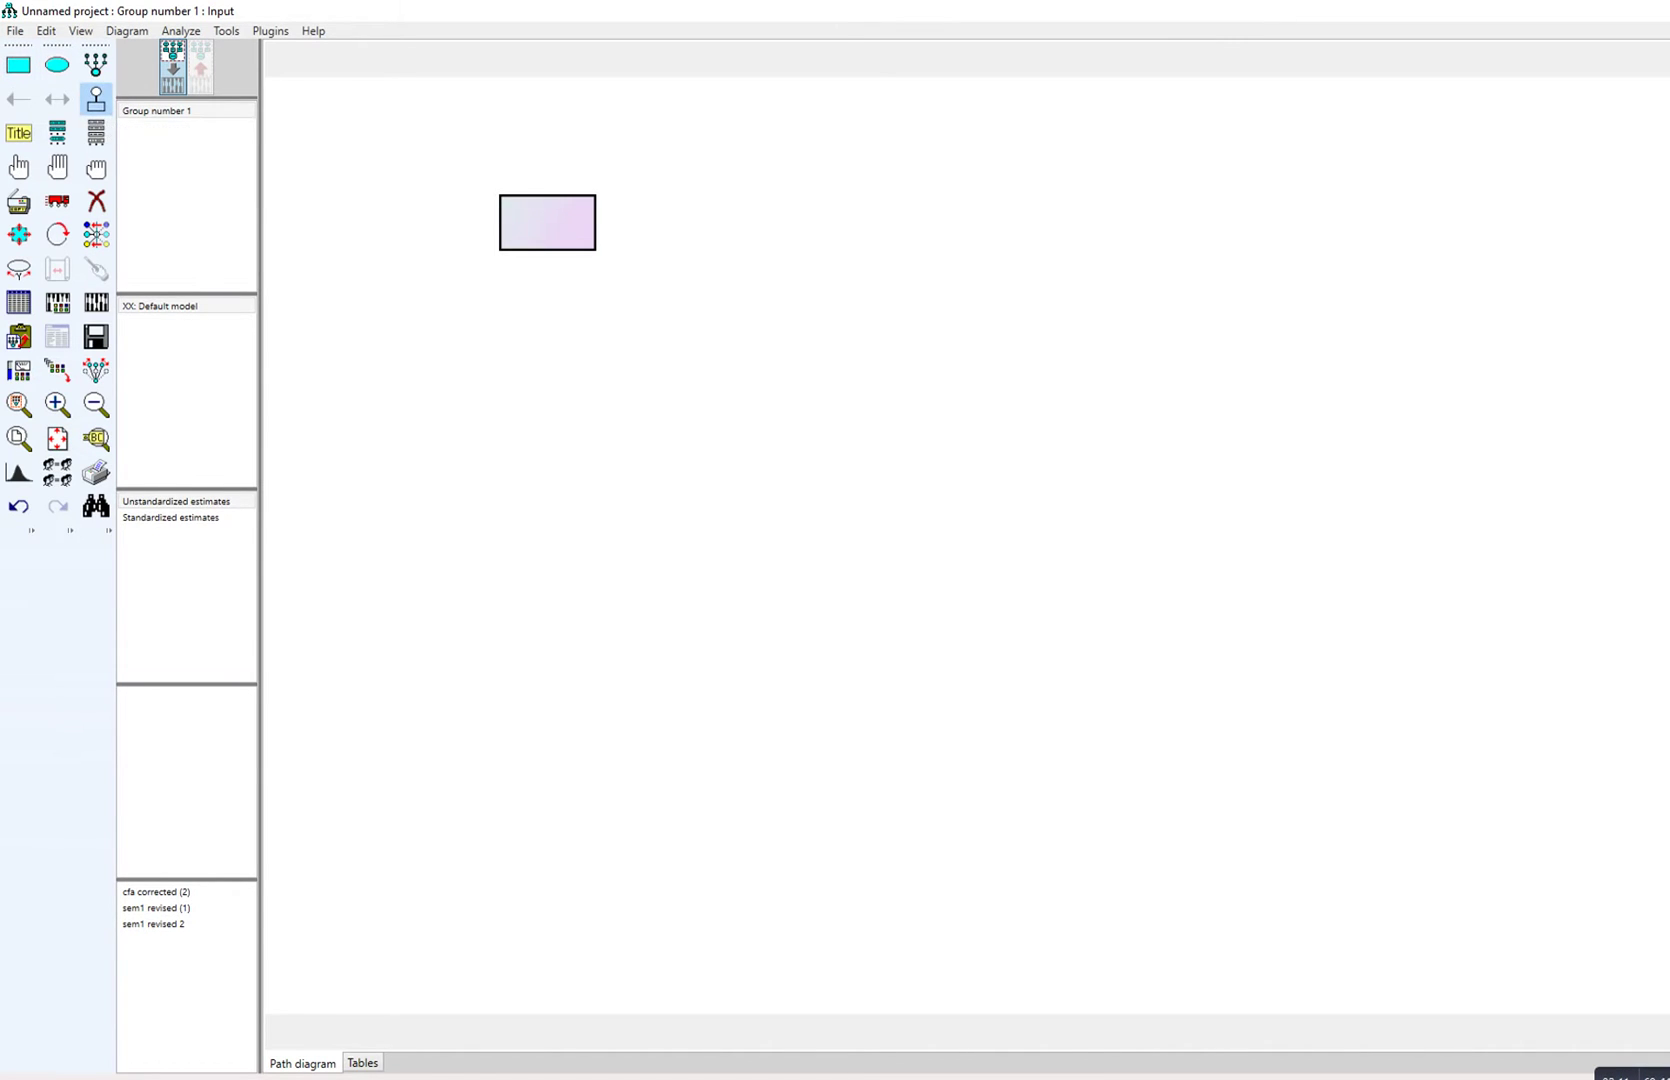
click(547, 222)
click(547, 222)
click(547, 222)
click(547, 222)
click(547, 222)
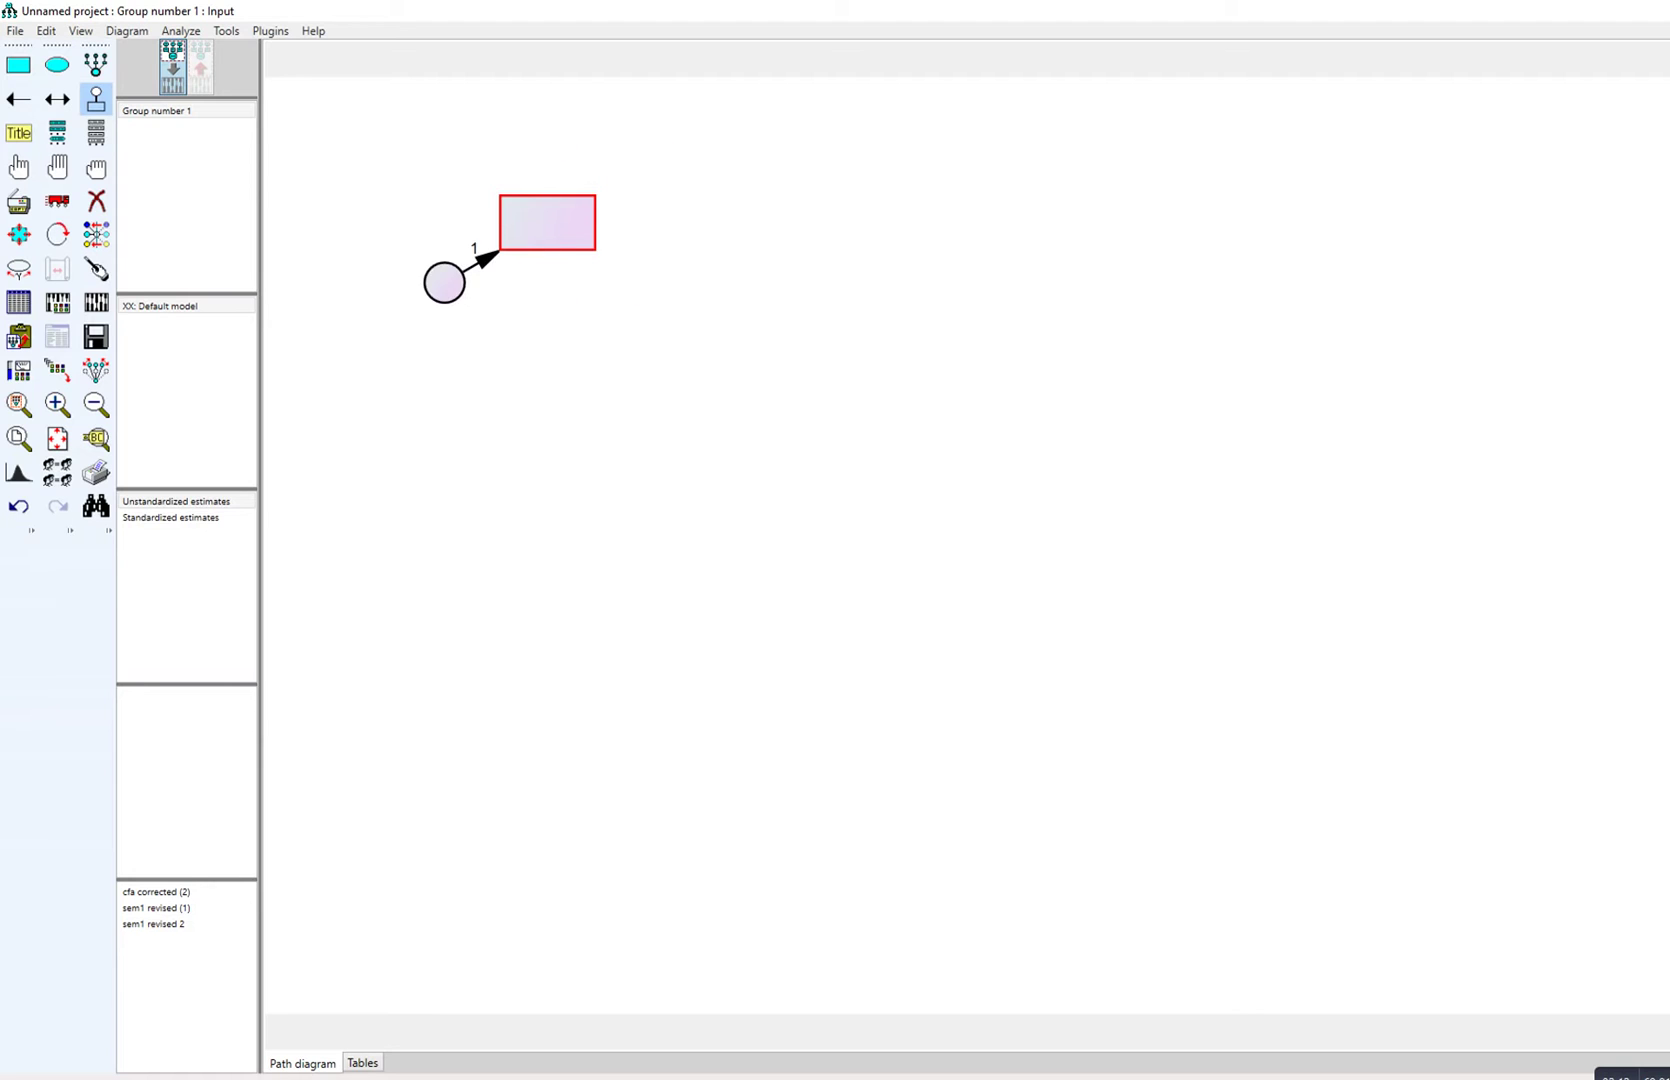
click(547, 222)
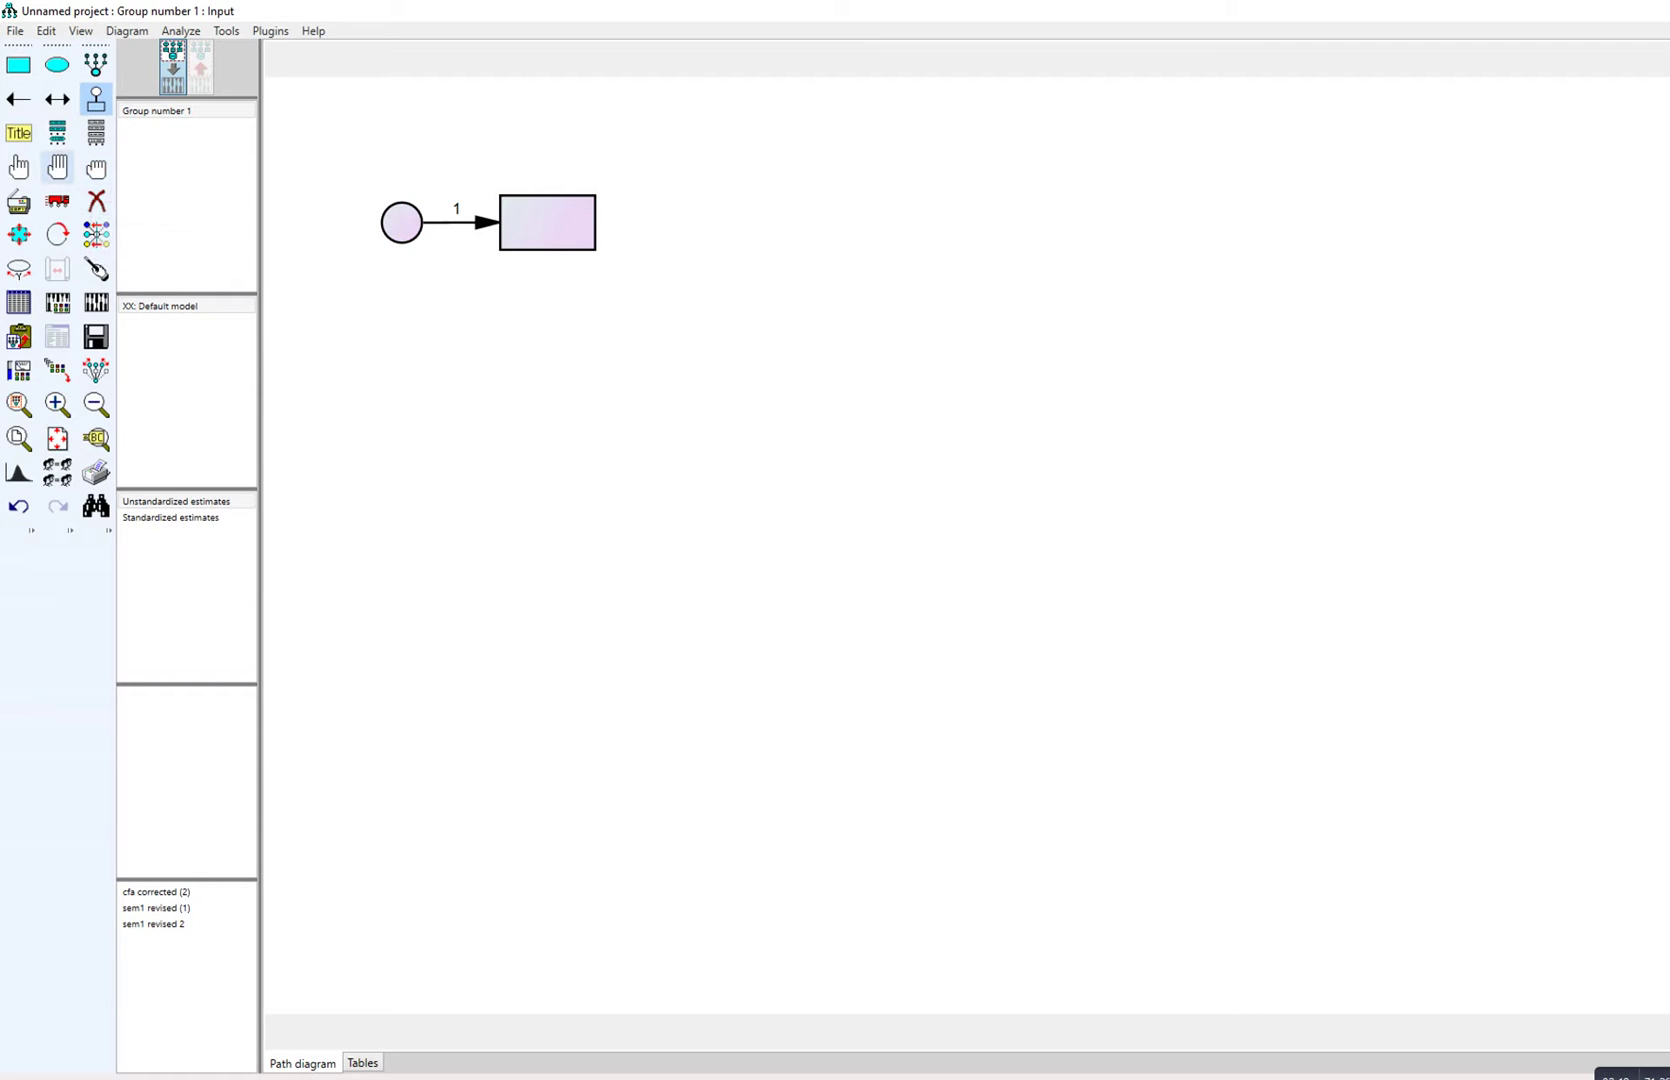
Step: Duplicate the rectangle with its error term straight down into a column of eight indicators, and deselect everything
click(57, 167)
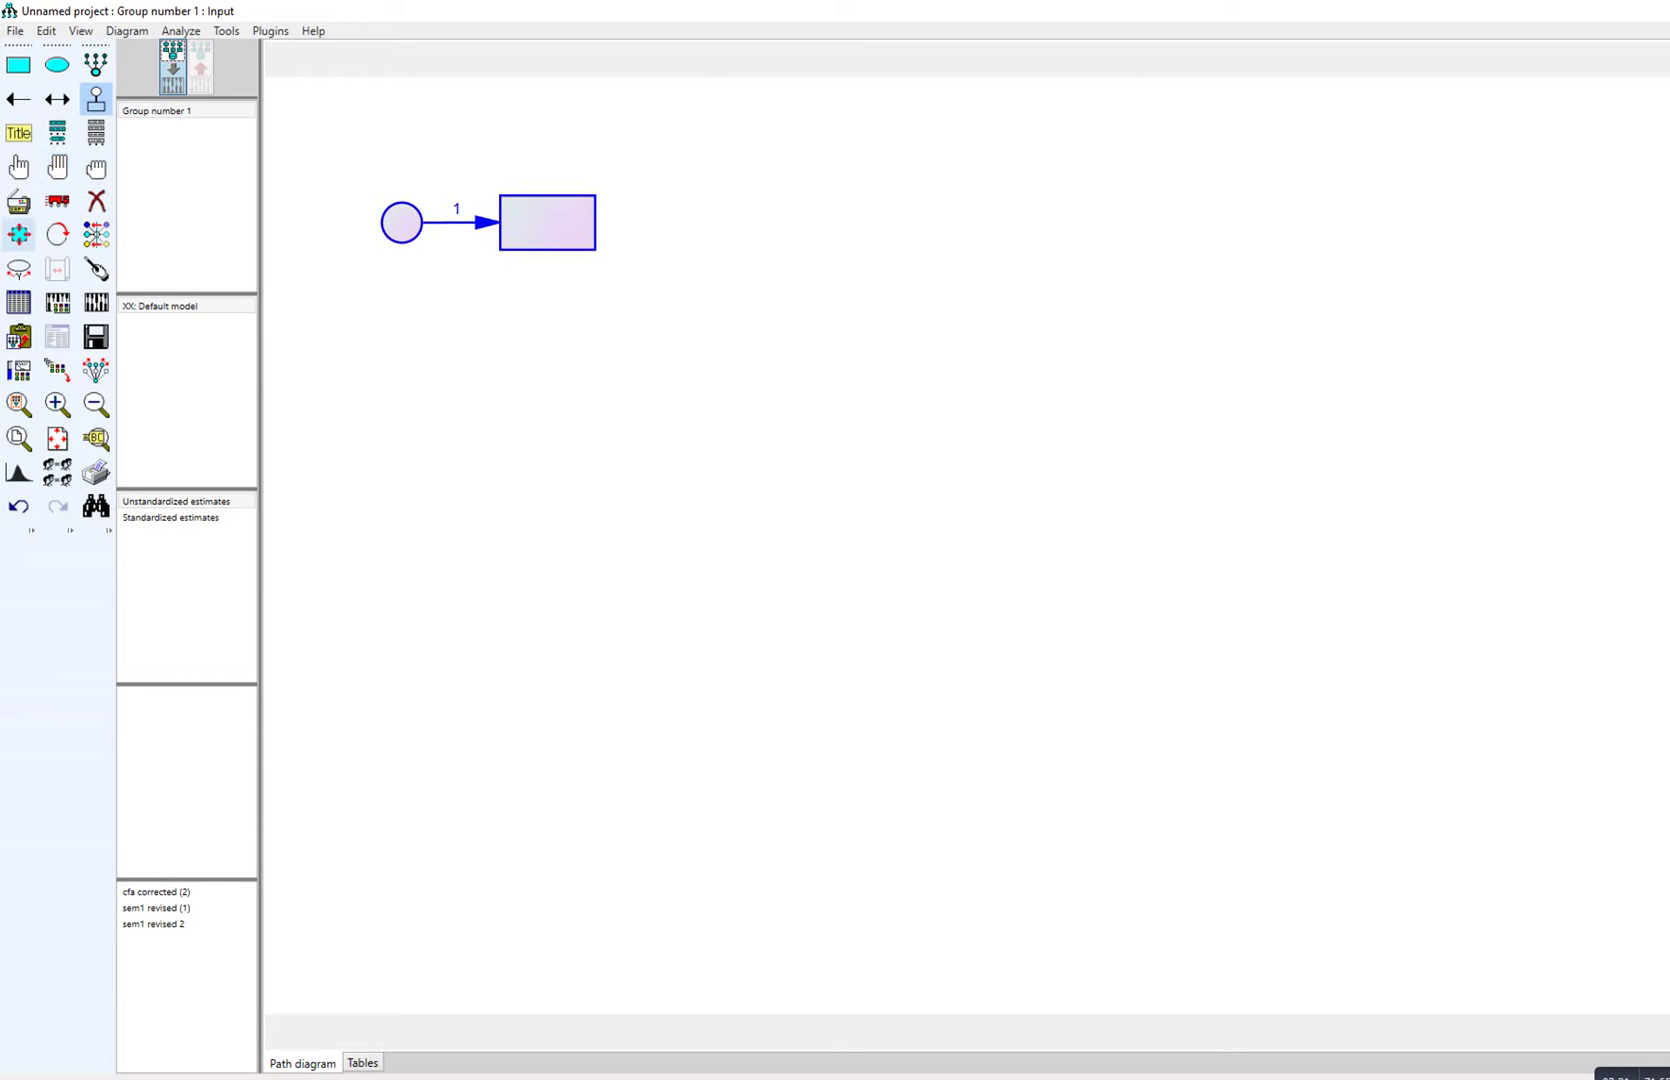
click(18, 201)
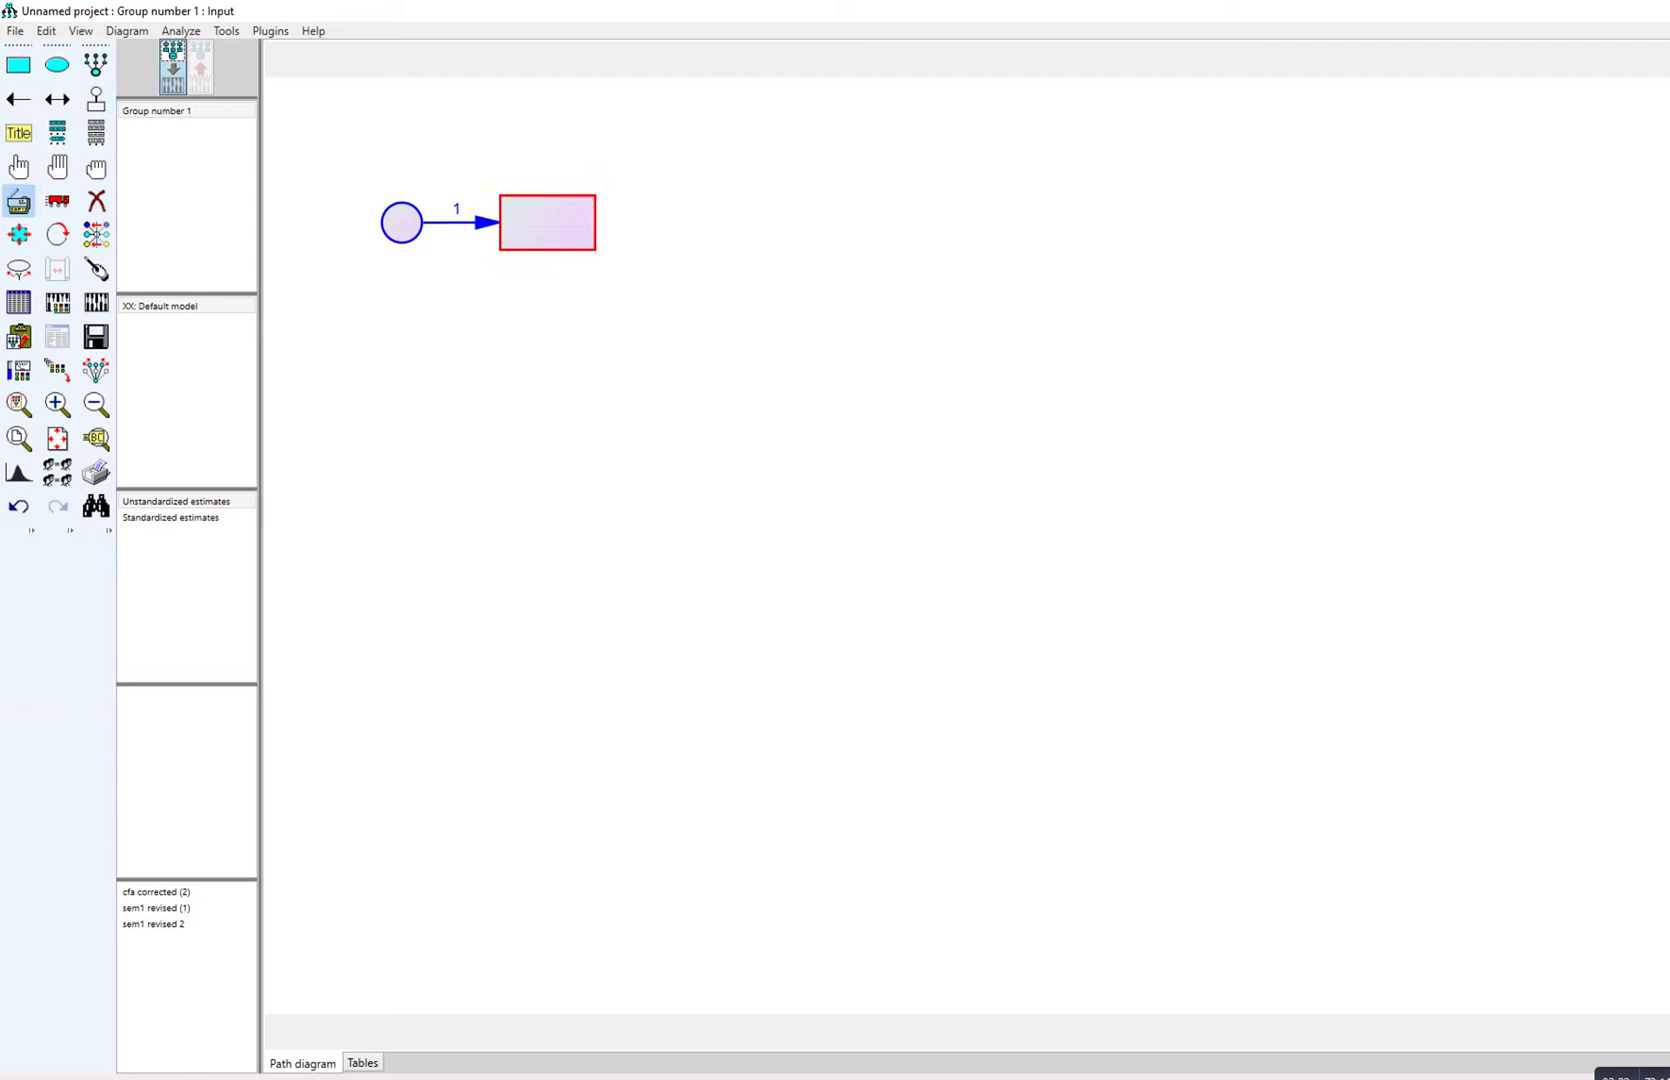
drag(547, 222, 545, 640)
drag(546, 703, 546, 710)
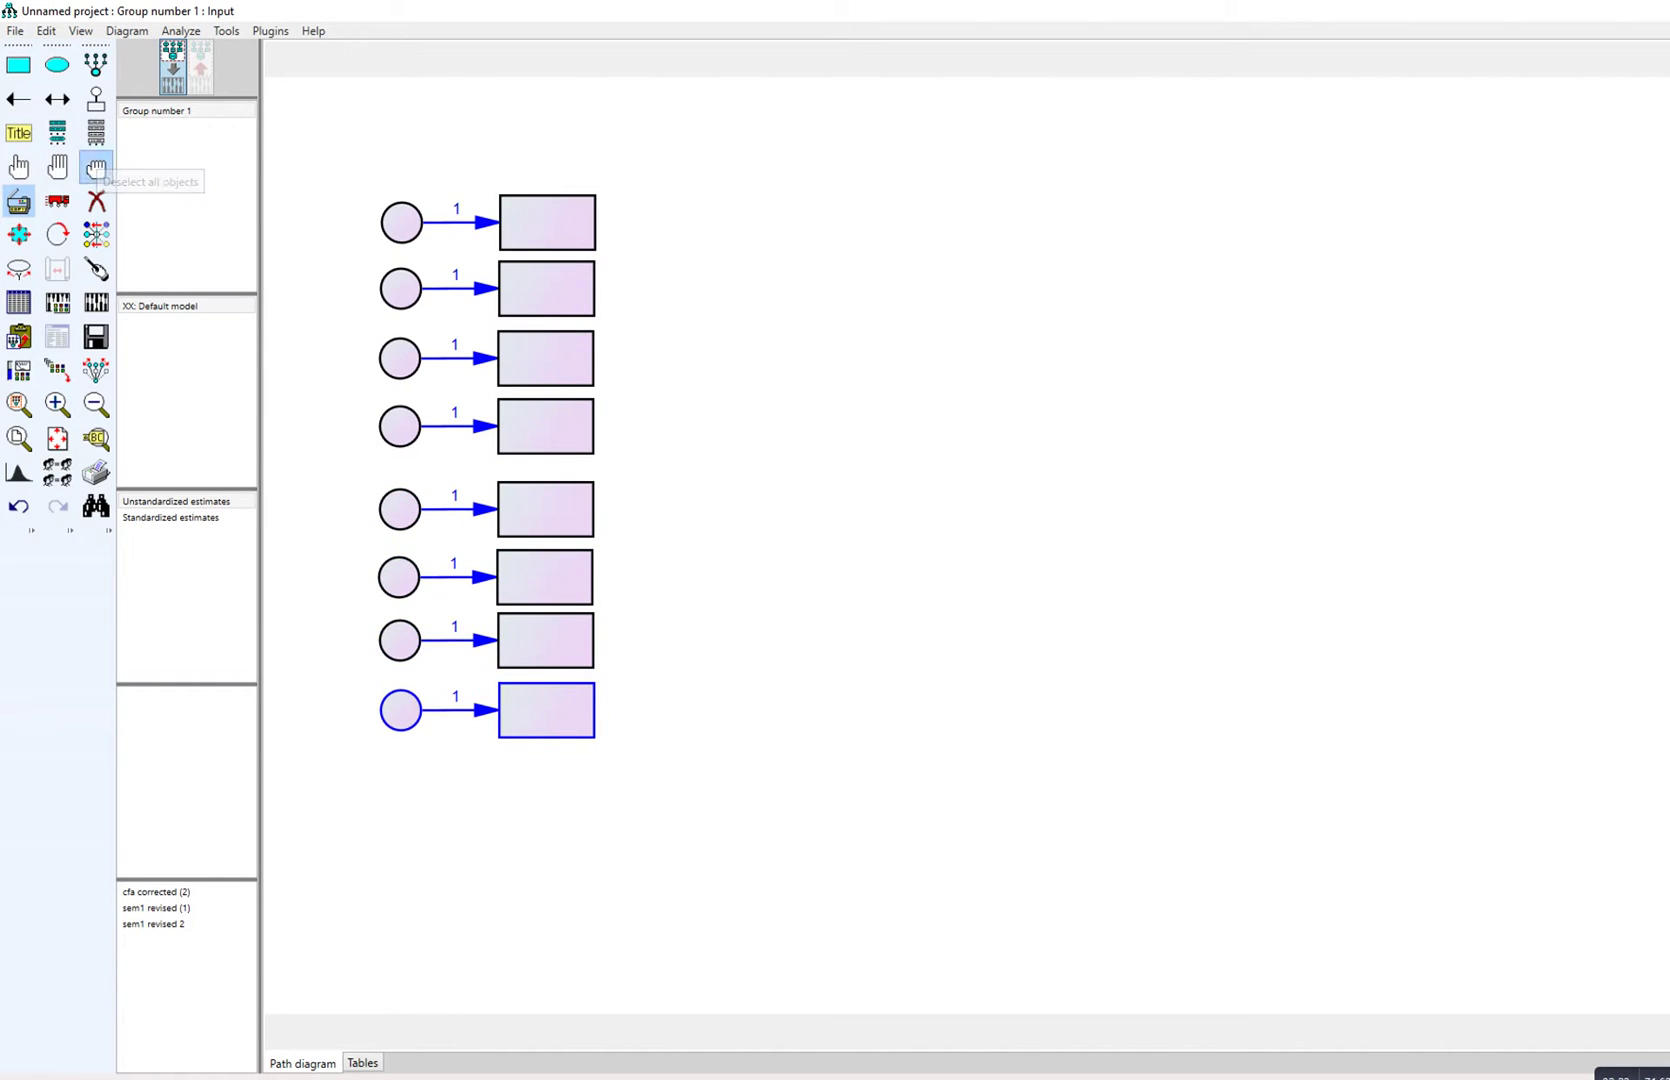
click(95, 167)
Step: Draw a latent-variable ellipse to the right of the upper four indicators and place a copy beside the lower four
click(57, 66)
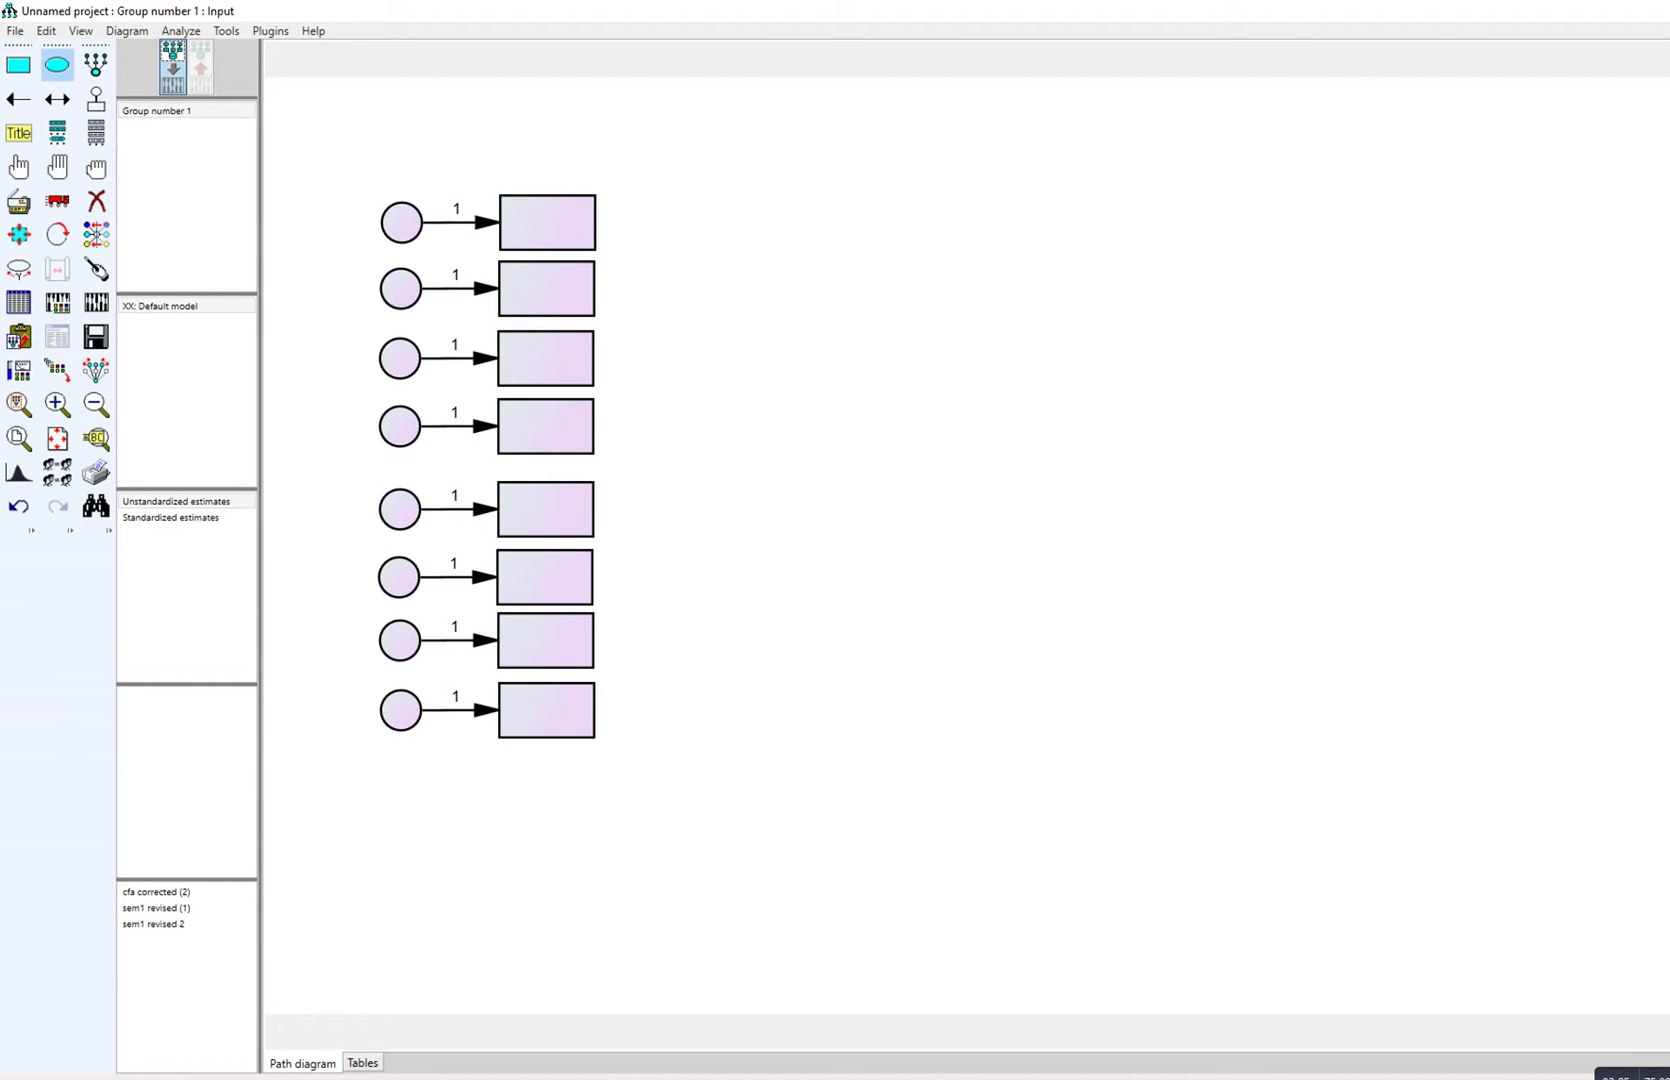
drag(872, 271, 923, 627)
click(18, 201)
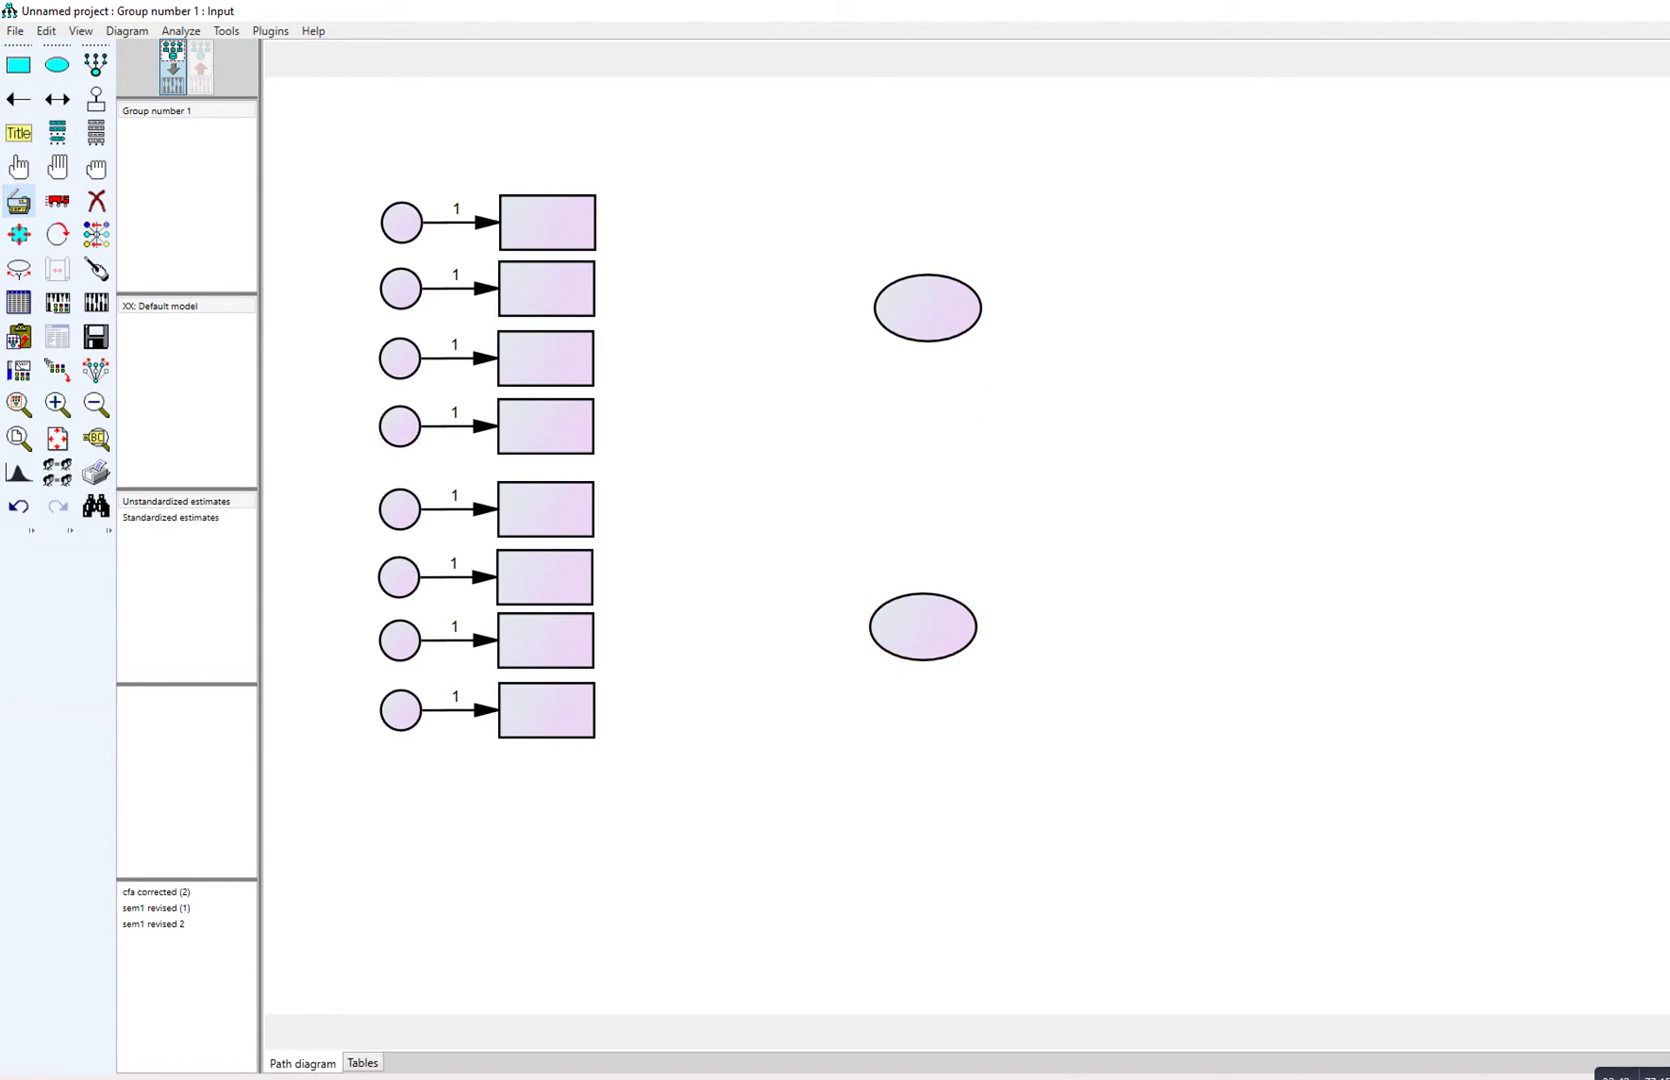
click(57, 201)
Step: Draw single-headed paths from the upper latent variable to each of the four upper indicators
click(18, 99)
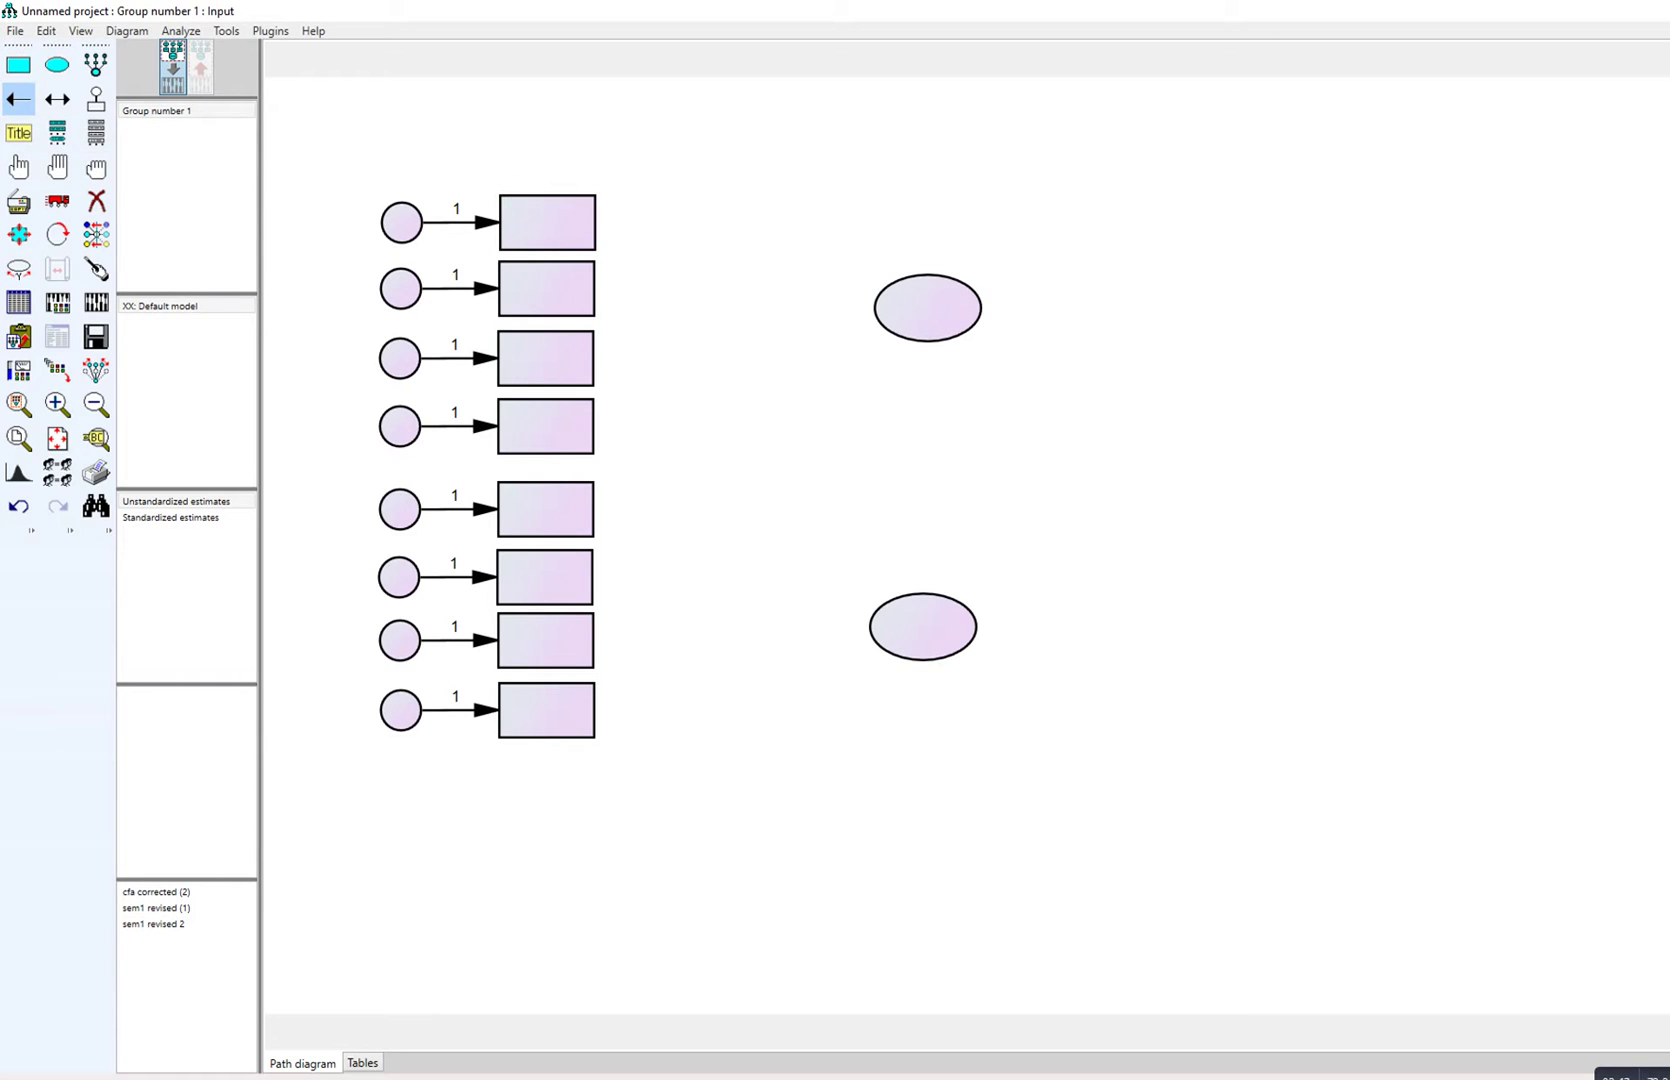
drag(905, 305, 585, 226)
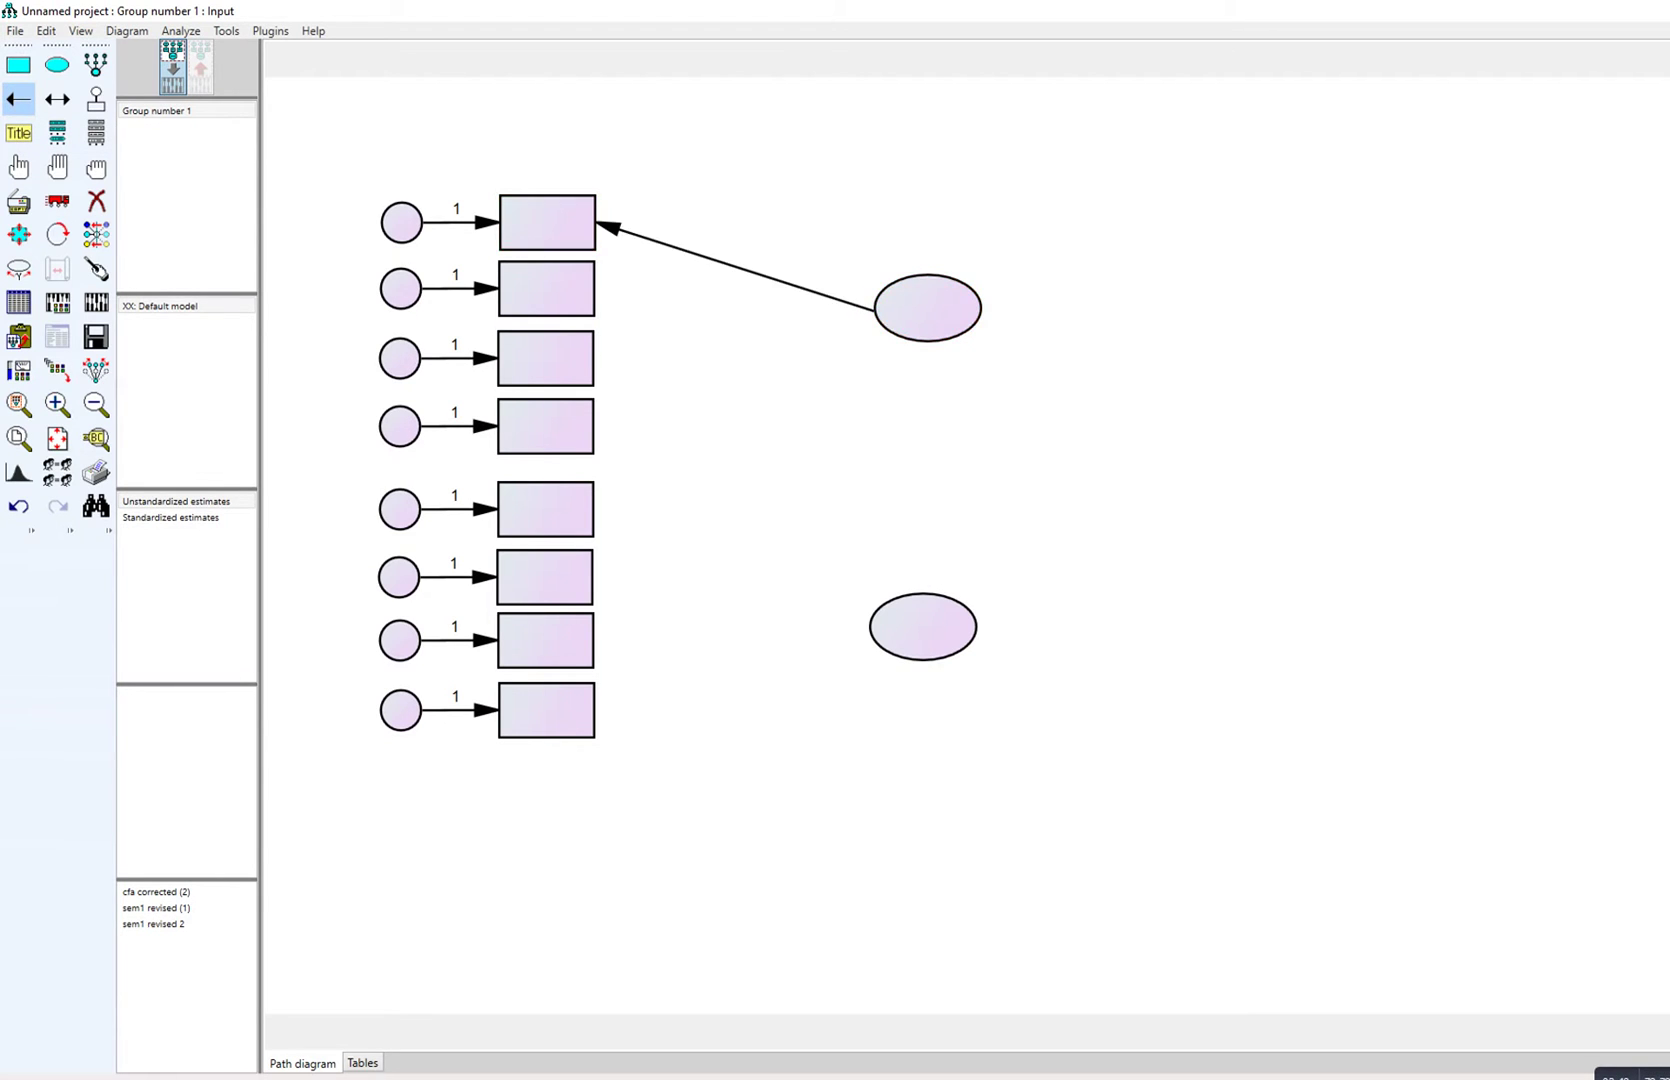
mouse_move(900, 315)
mouse_down()
mouse_move(560, 287)
mouse_move(890, 322)
mouse_move(558, 356)
mouse_move(886, 327)
mouse_move(600, 420)
mouse_up()
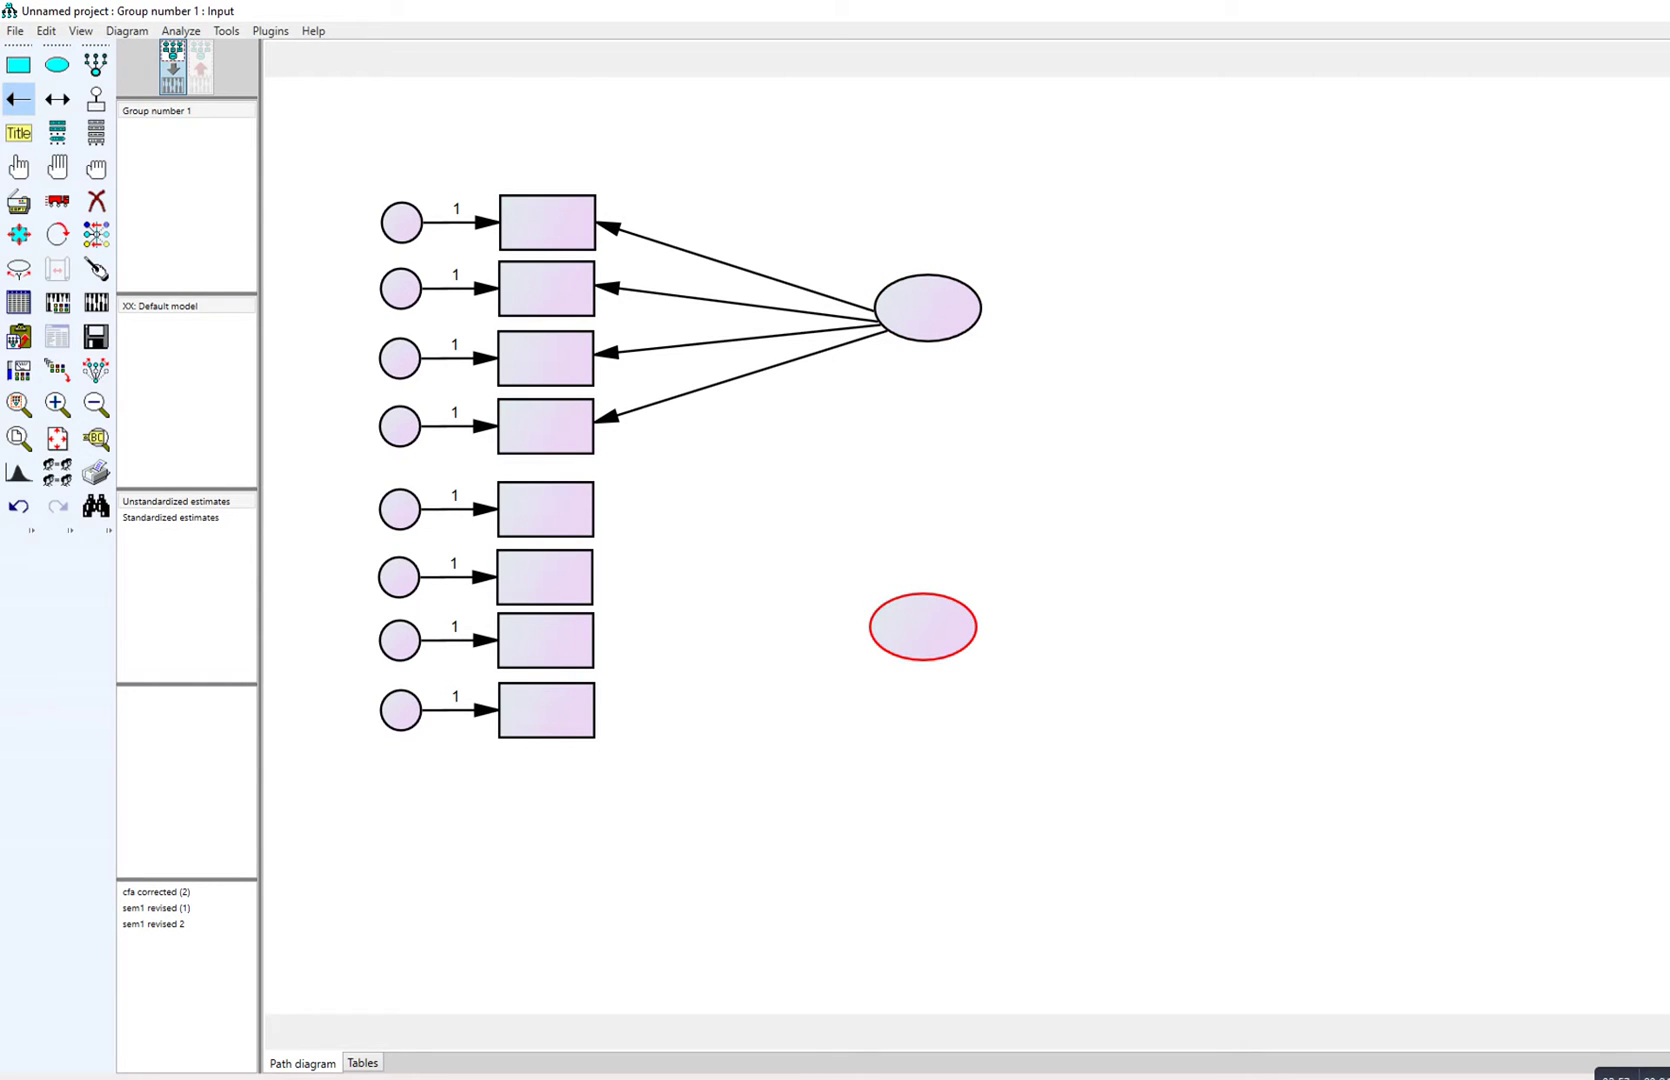
Step: Draw single-headed paths from the lower latent variable to each of the four lower indicators
drag(875, 625, 560, 510)
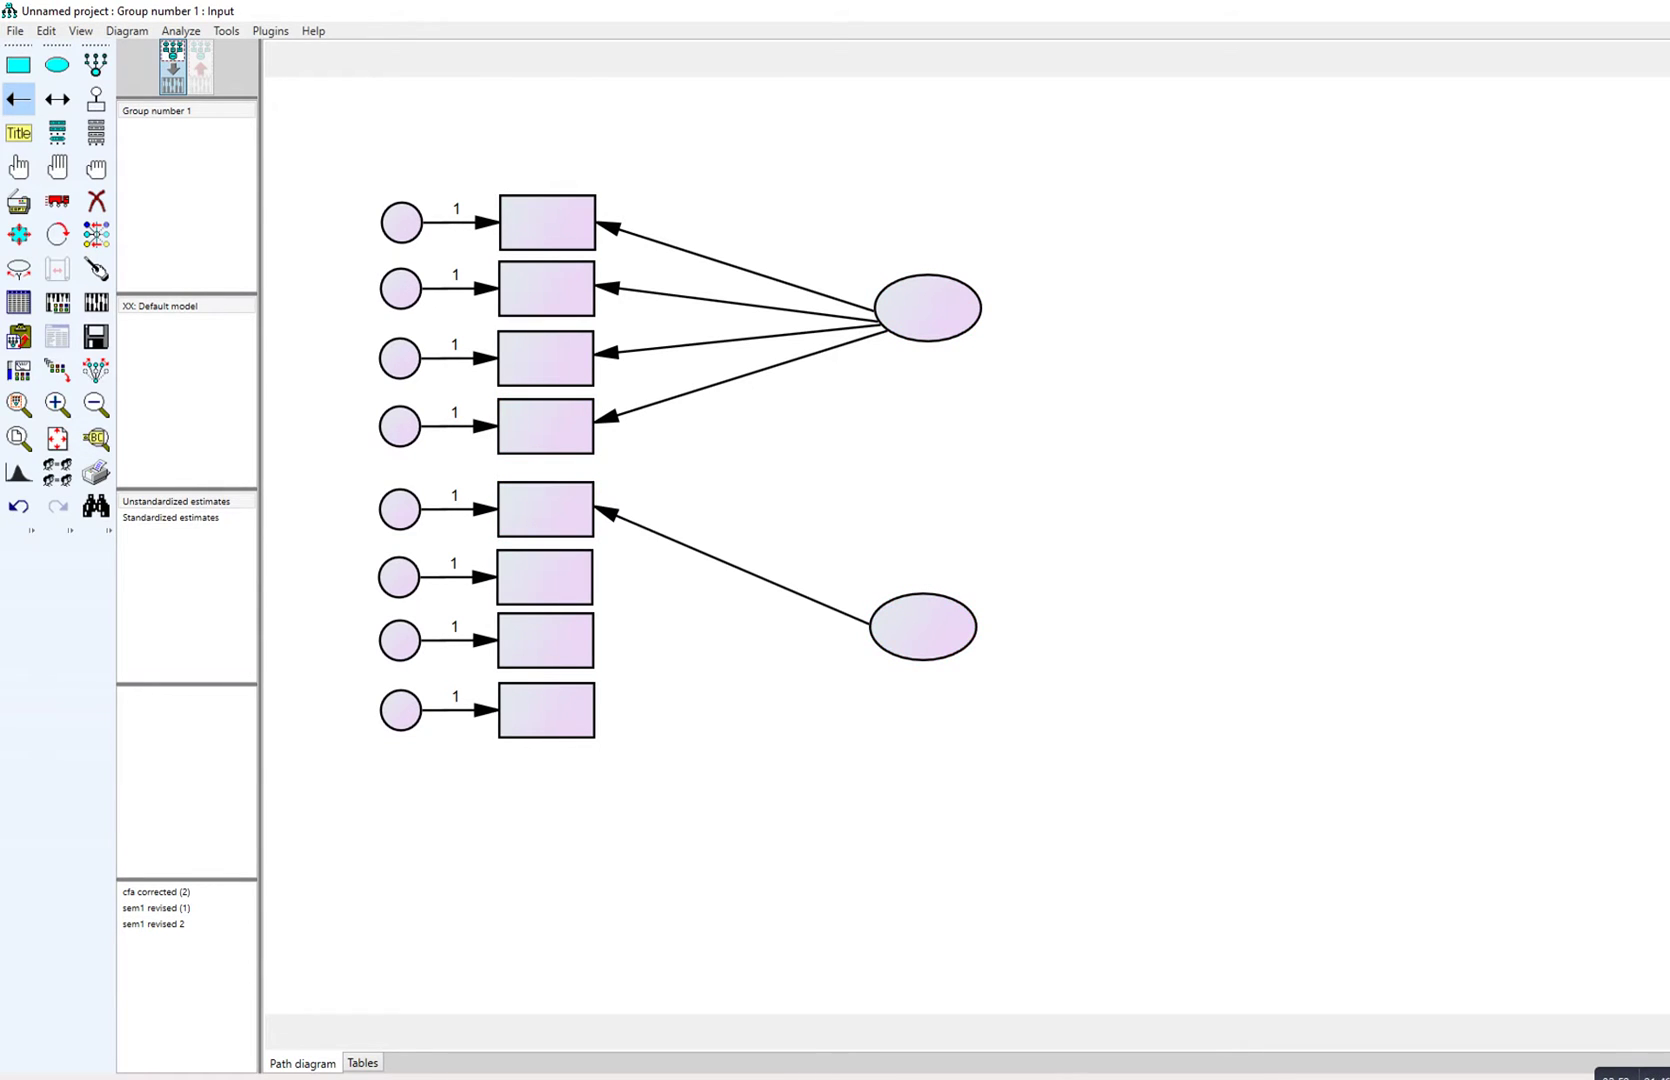
drag(875, 630, 600, 581)
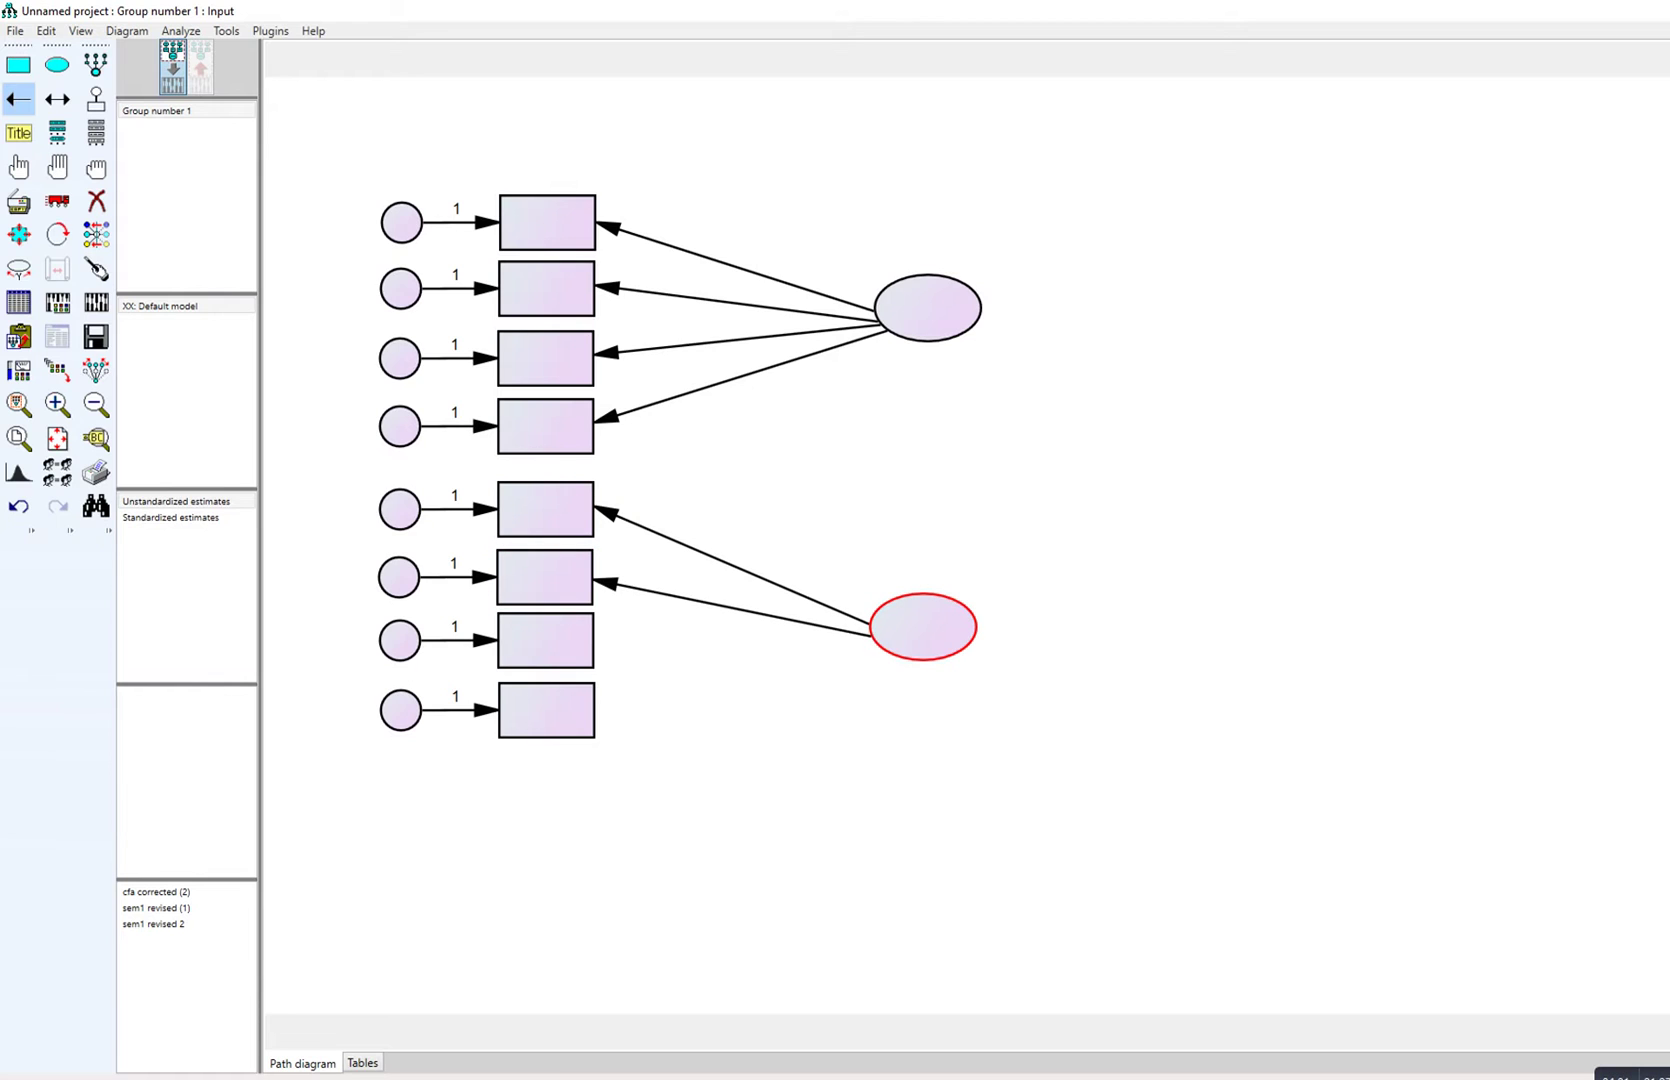
drag(876, 636, 596, 640)
drag(878, 648, 598, 704)
Step: Draw covariances between the two latent variables, between the first and fourth error terms, and between the sixth and eighth error terms
click(57, 99)
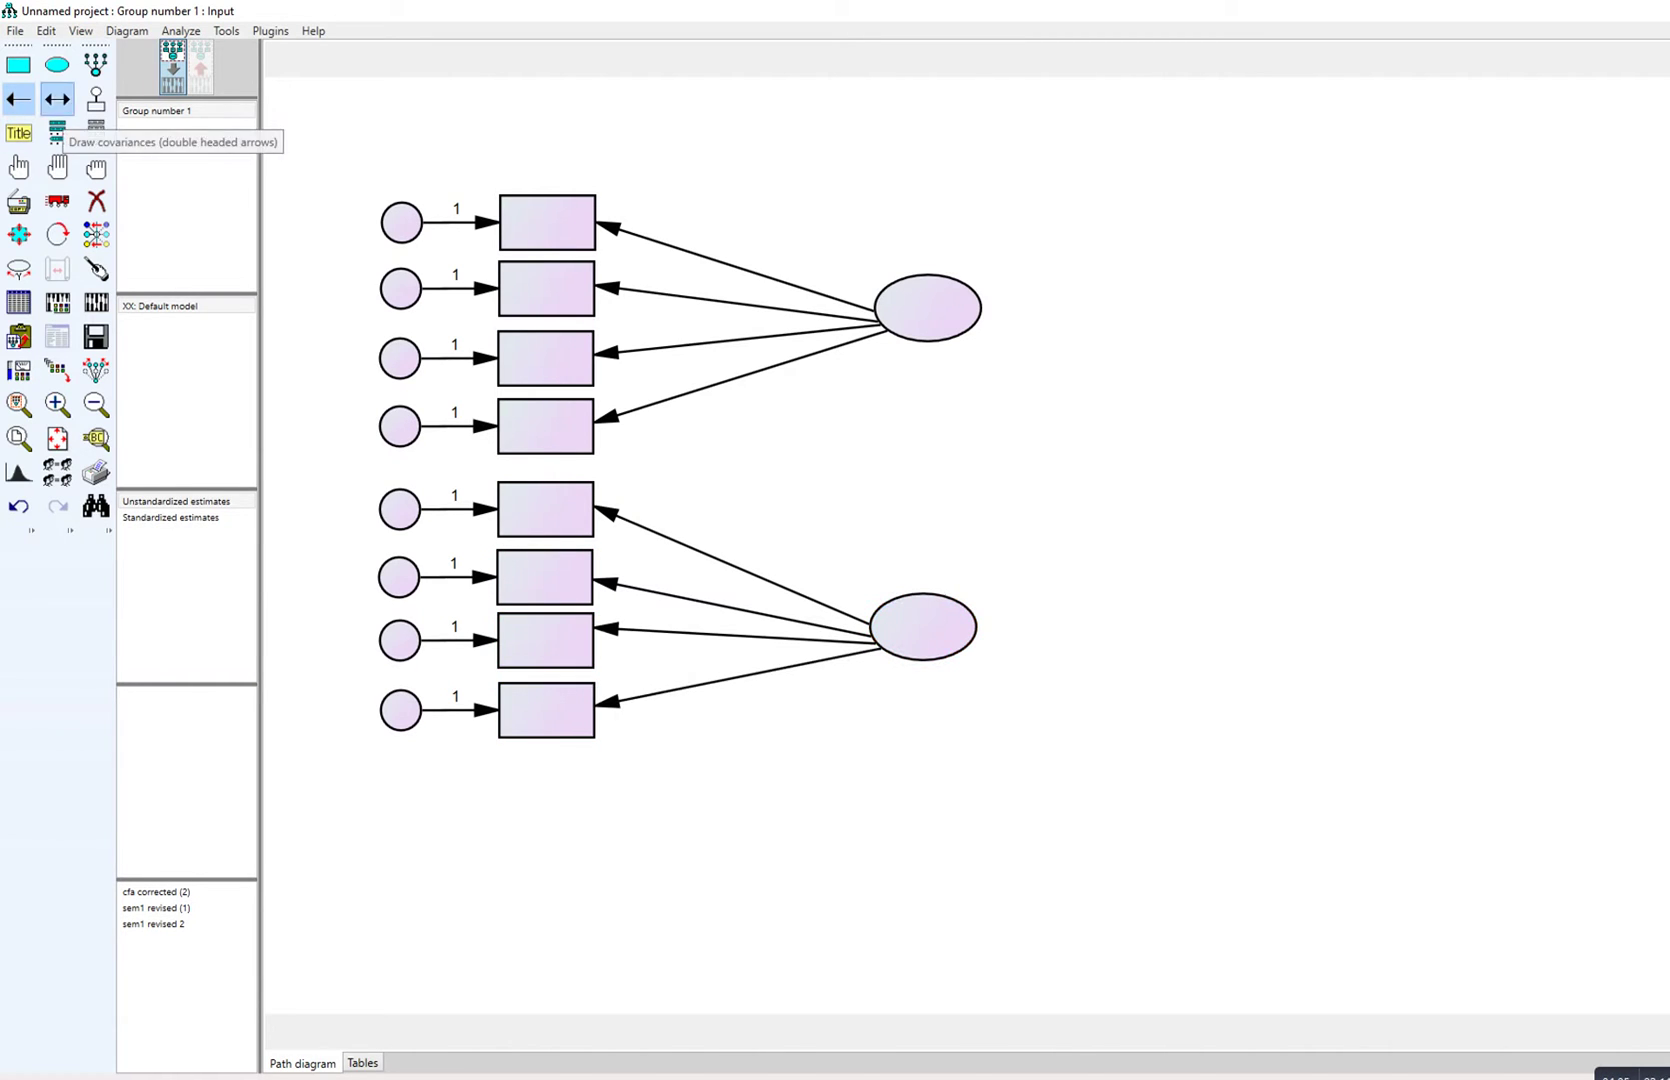
drag(990, 308, 960, 618)
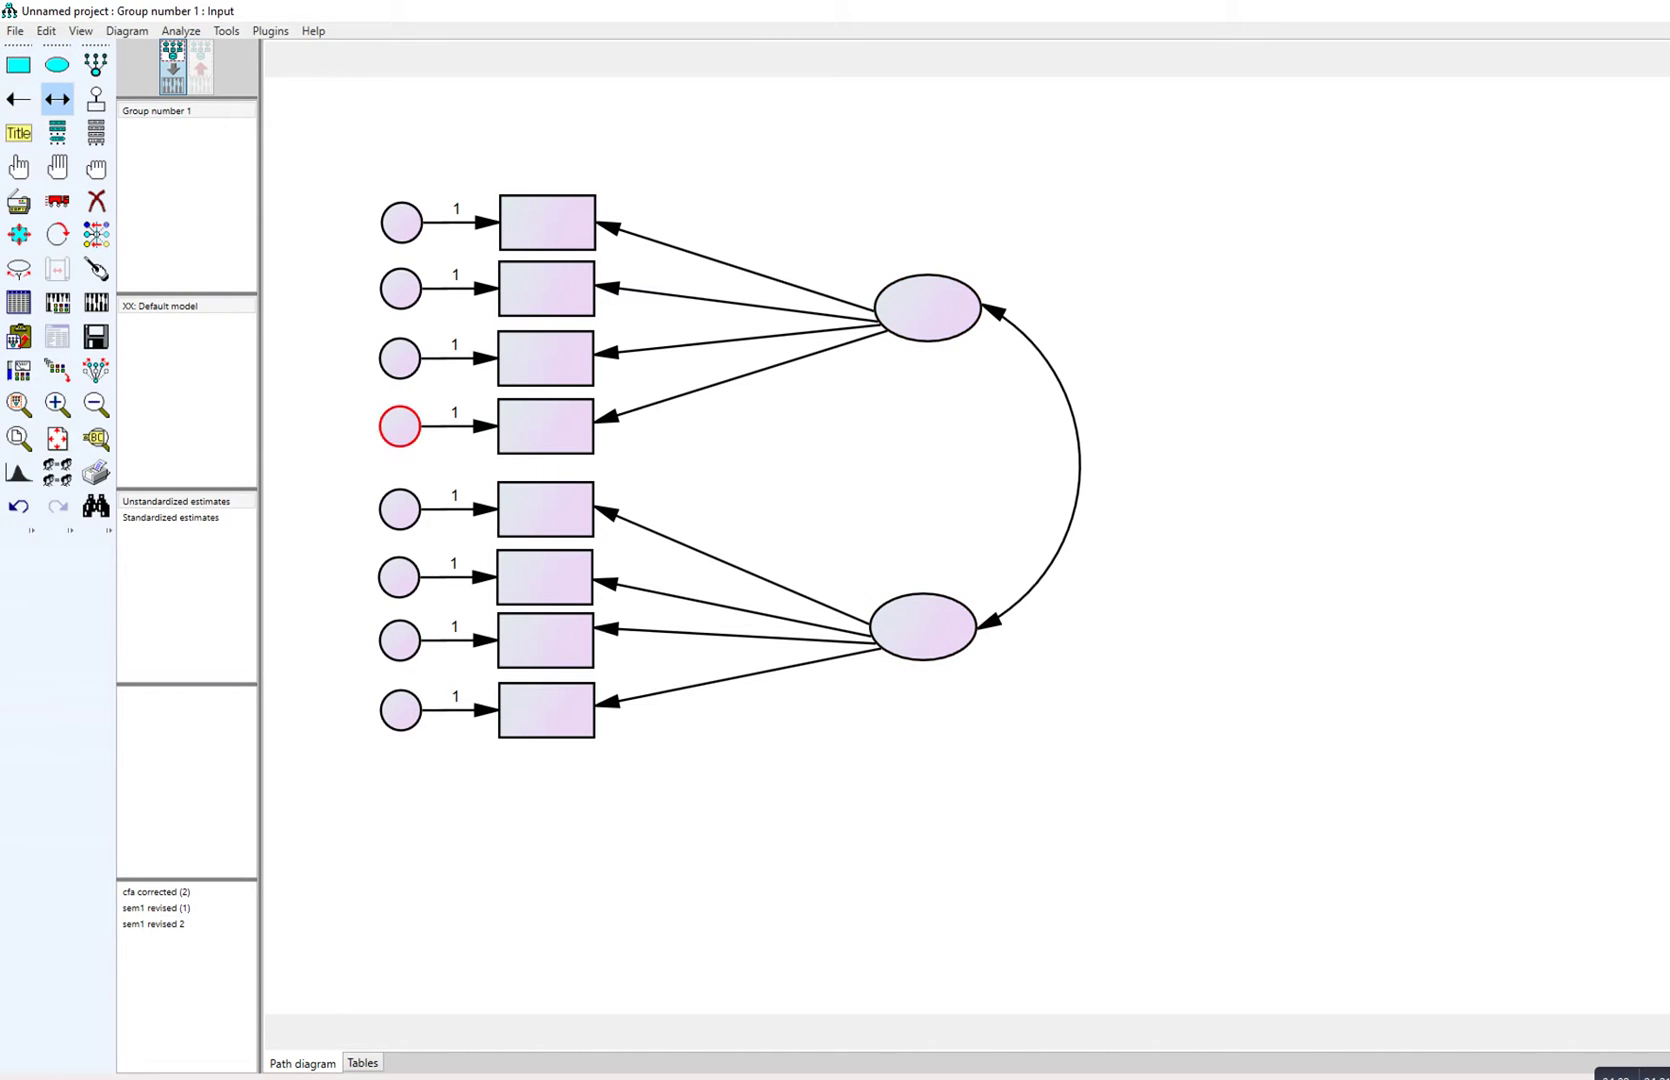
drag(399, 426, 401, 222)
drag(400, 710, 399, 577)
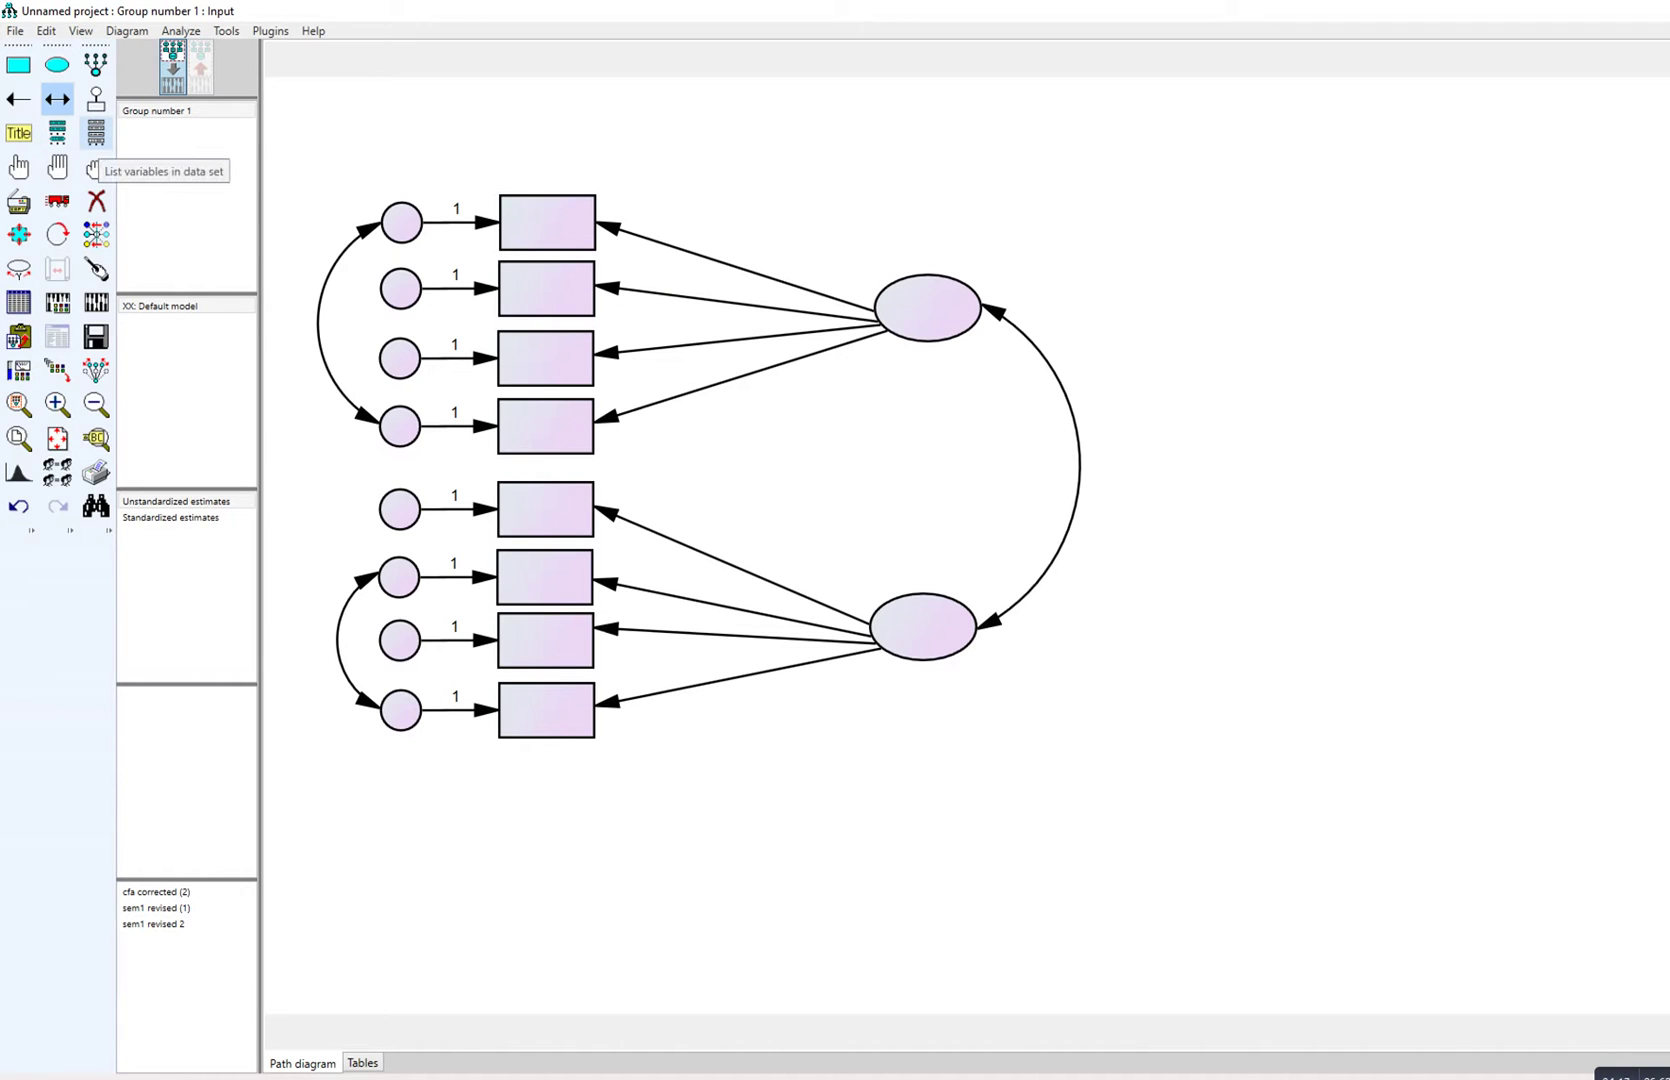
Step: Assign avgteam.PassRating2018, sackspergame2018, thirddown.conv.perc2018 and rushingyrdsPG2018 from the data set to the upper four indicators, in that order
click(96, 132)
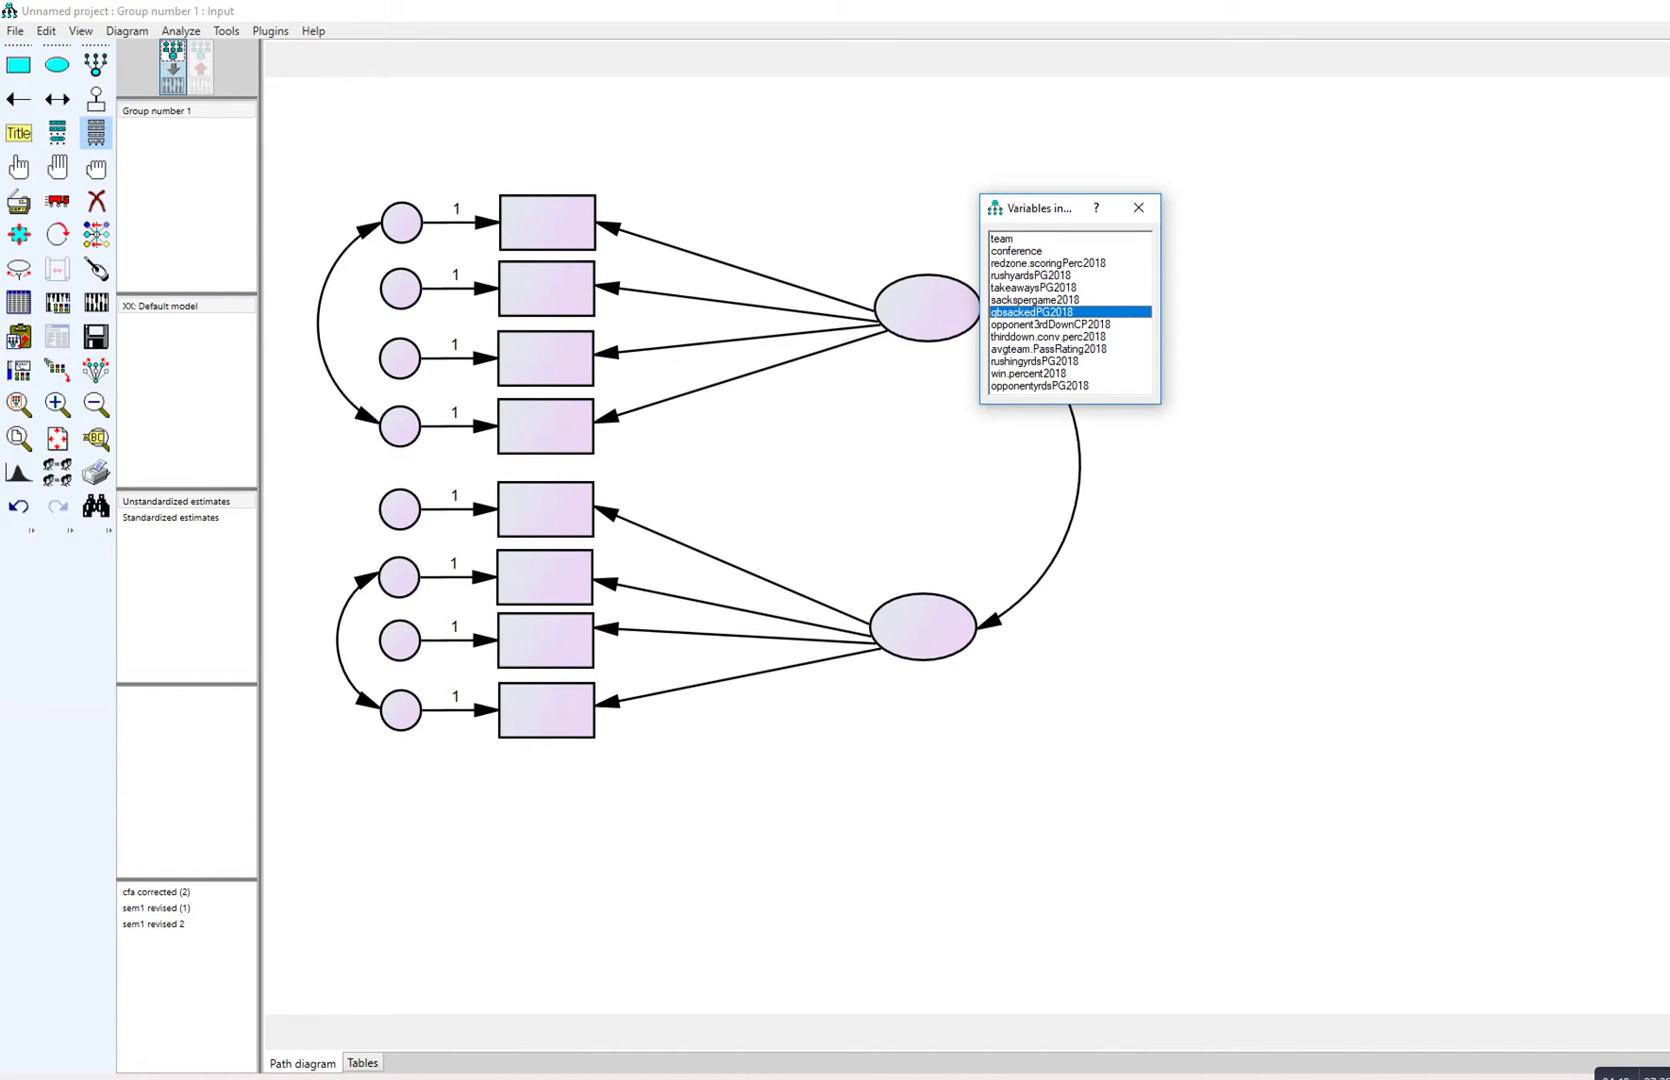
drag(1040, 208, 1223, 192)
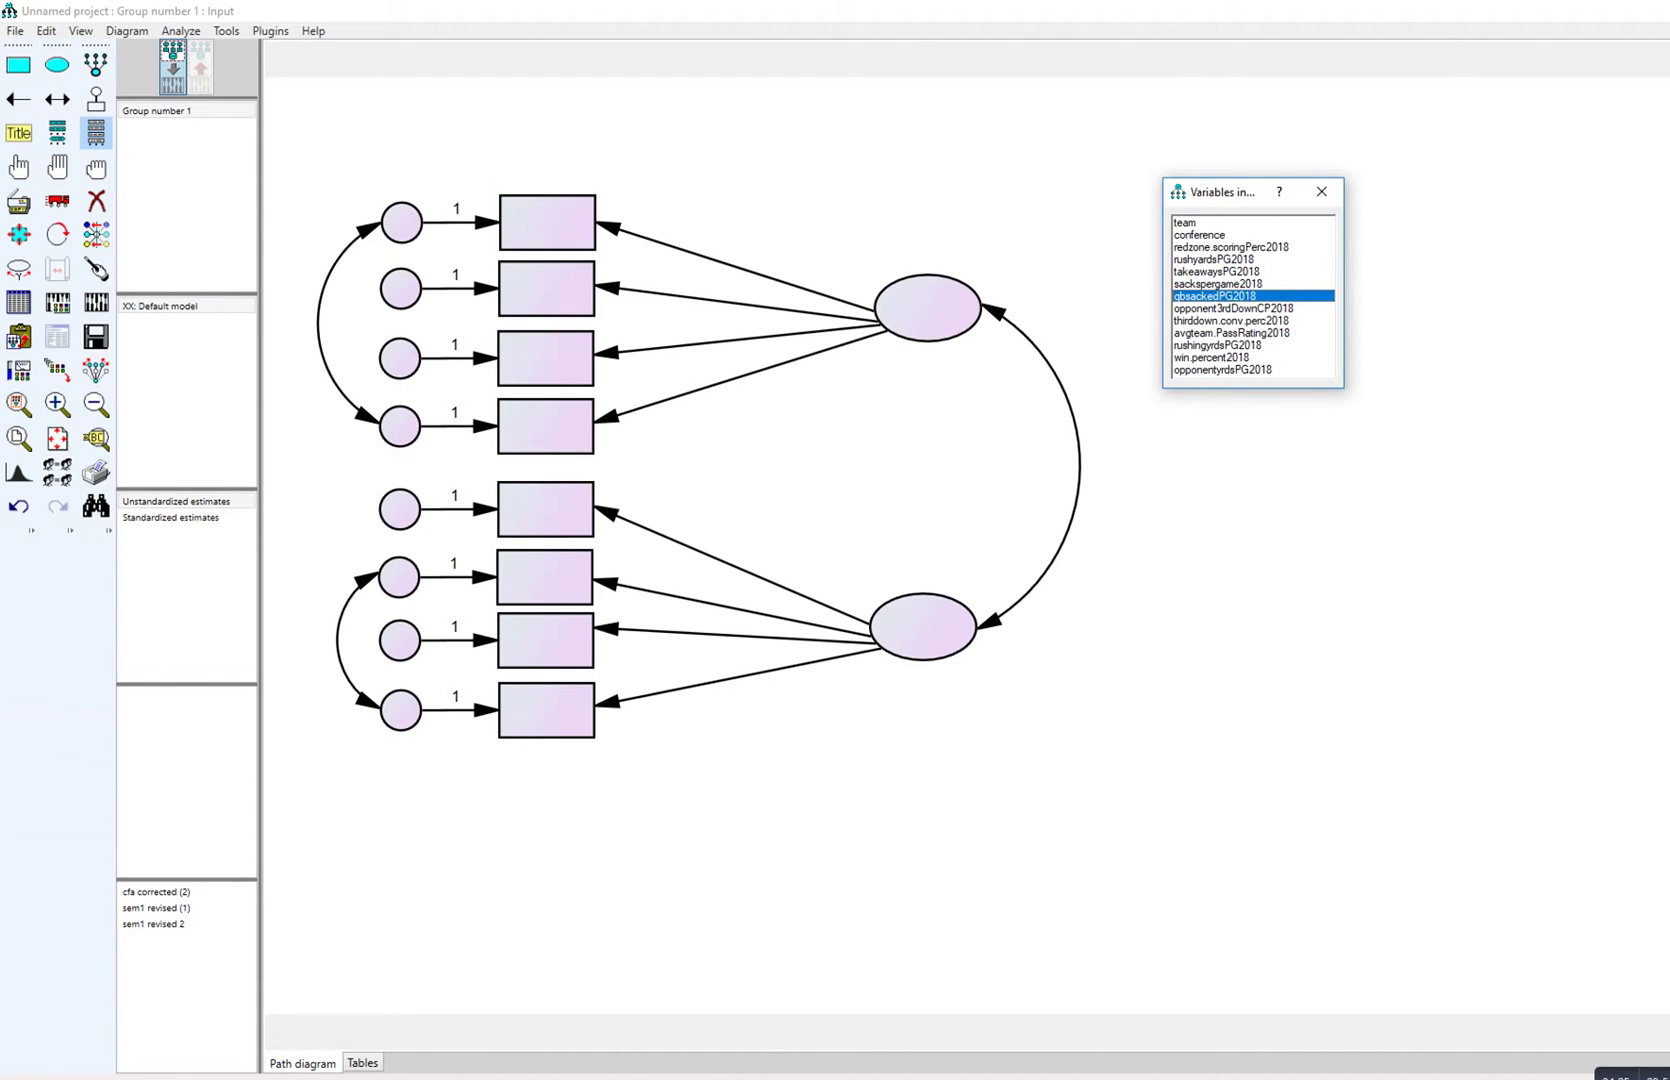
drag(1231, 332, 547, 222)
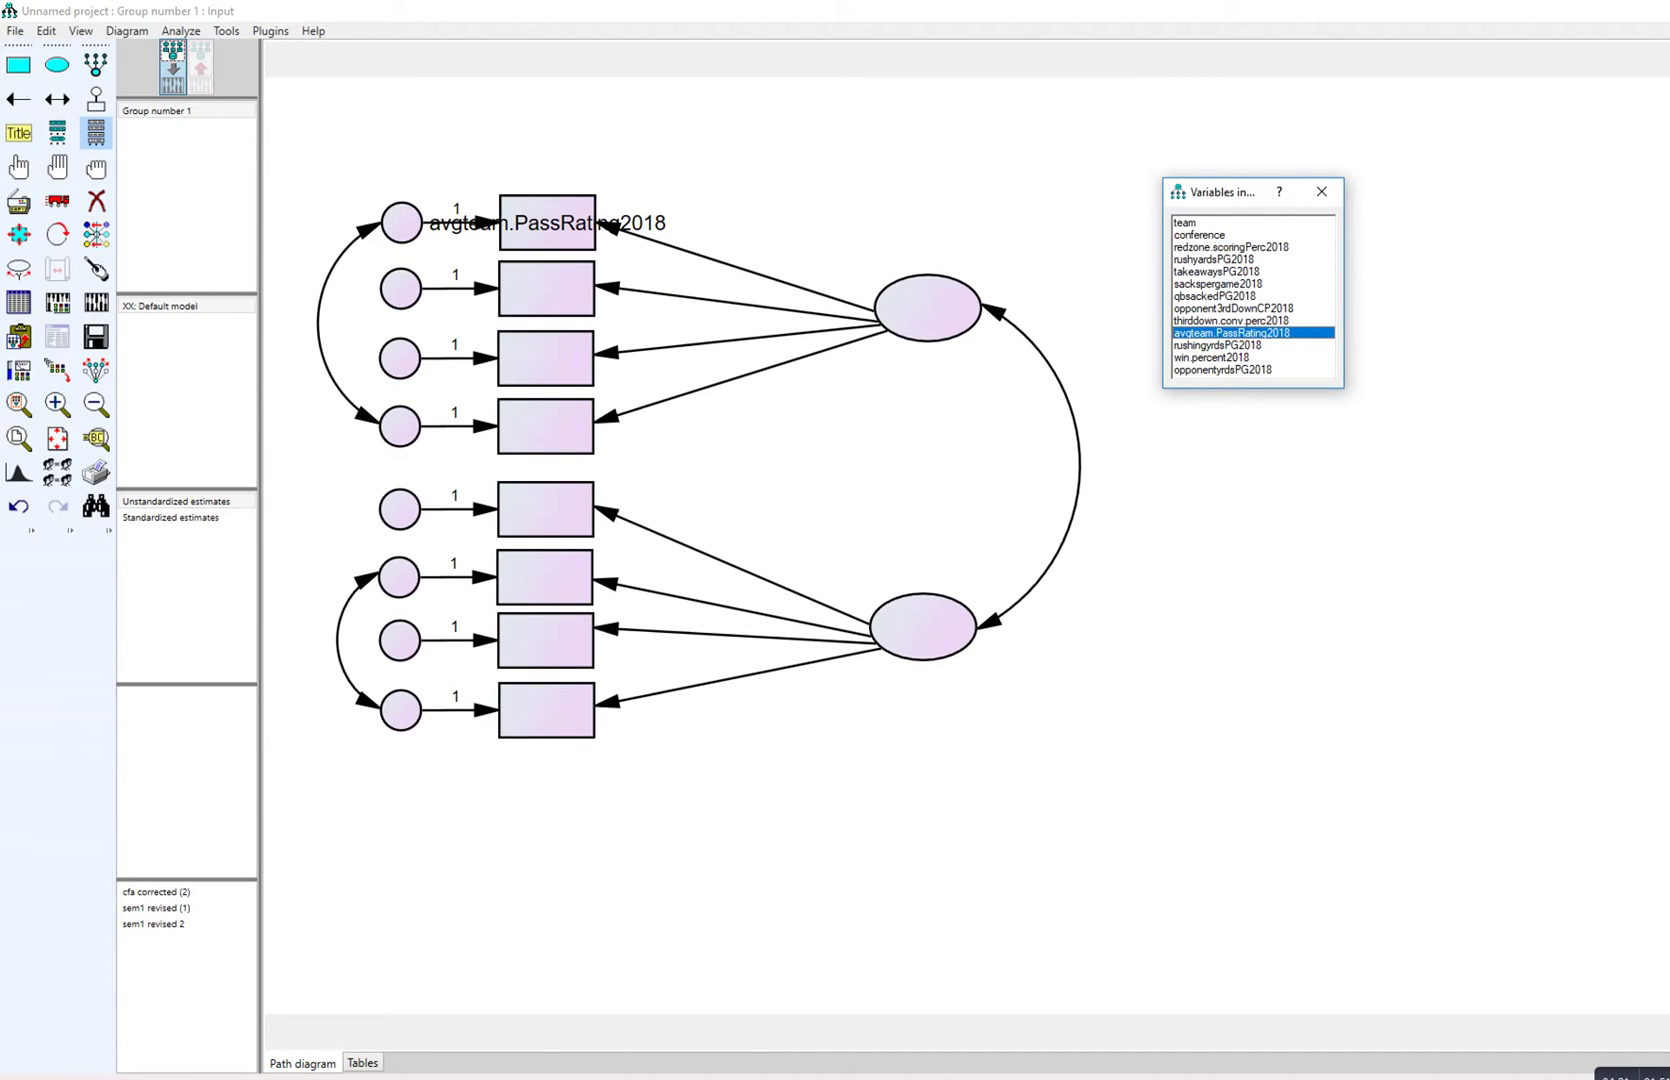
drag(1217, 283, 546, 288)
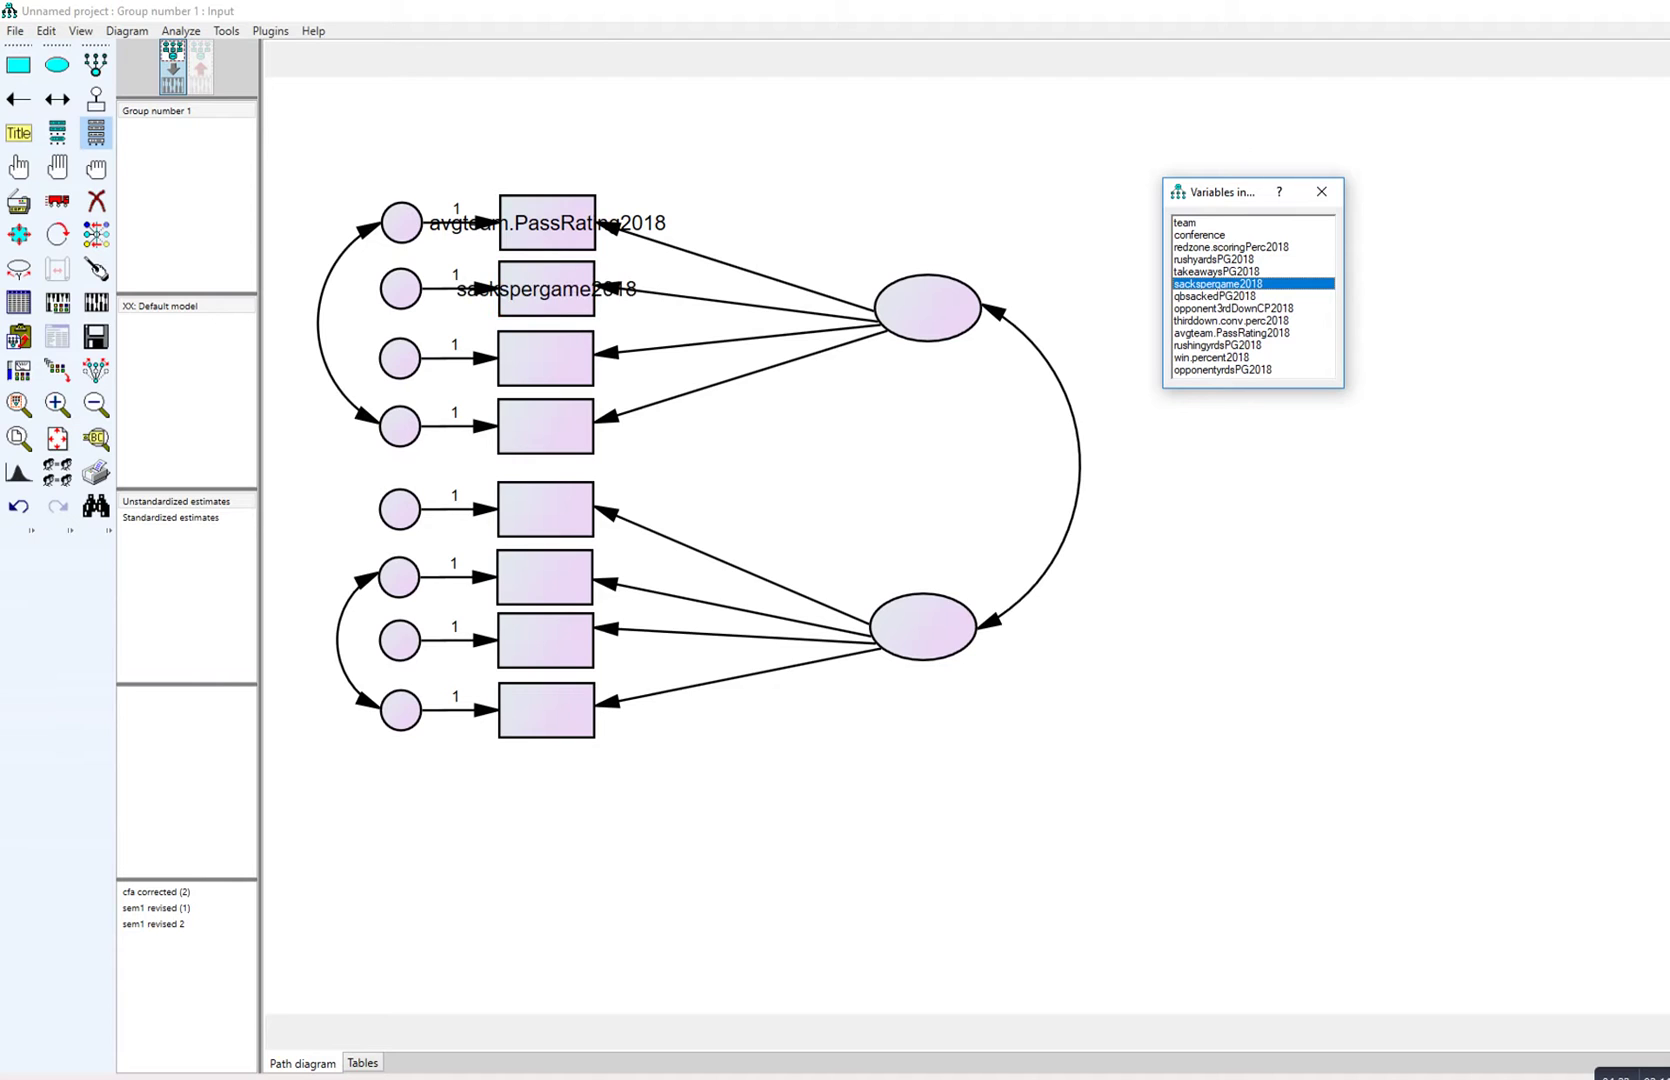
drag(1231, 320, 545, 358)
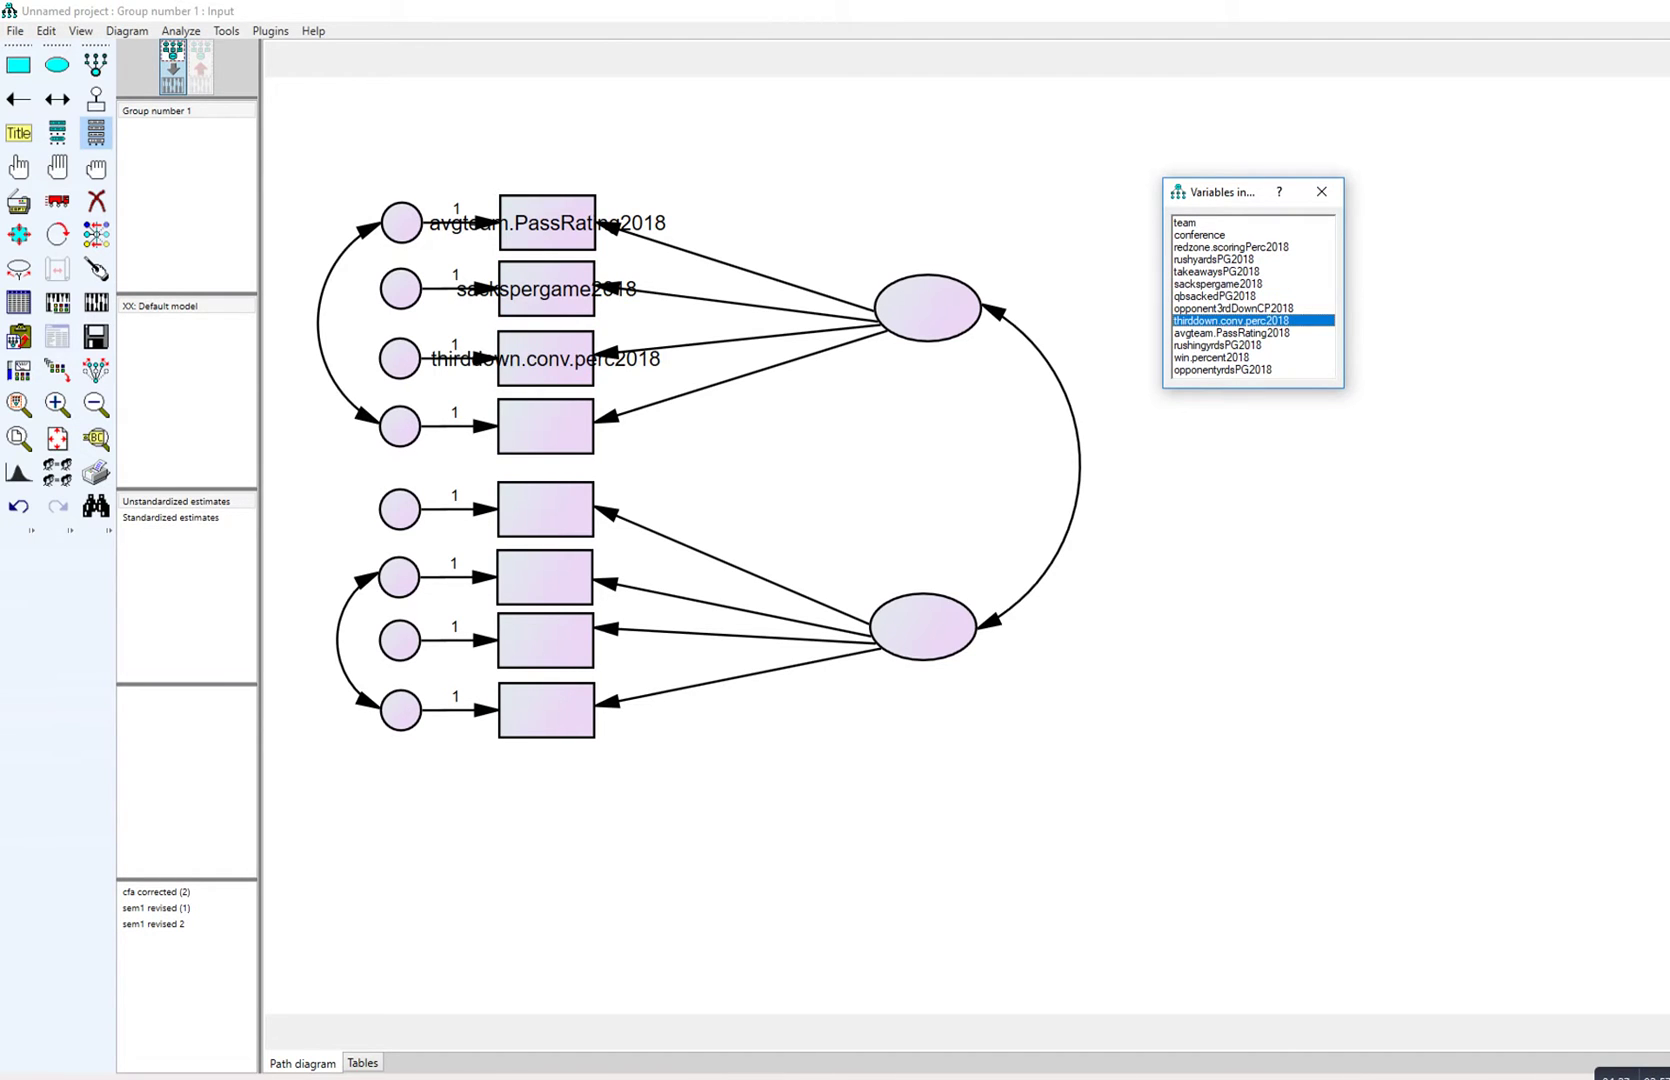
drag(1217, 344, 545, 426)
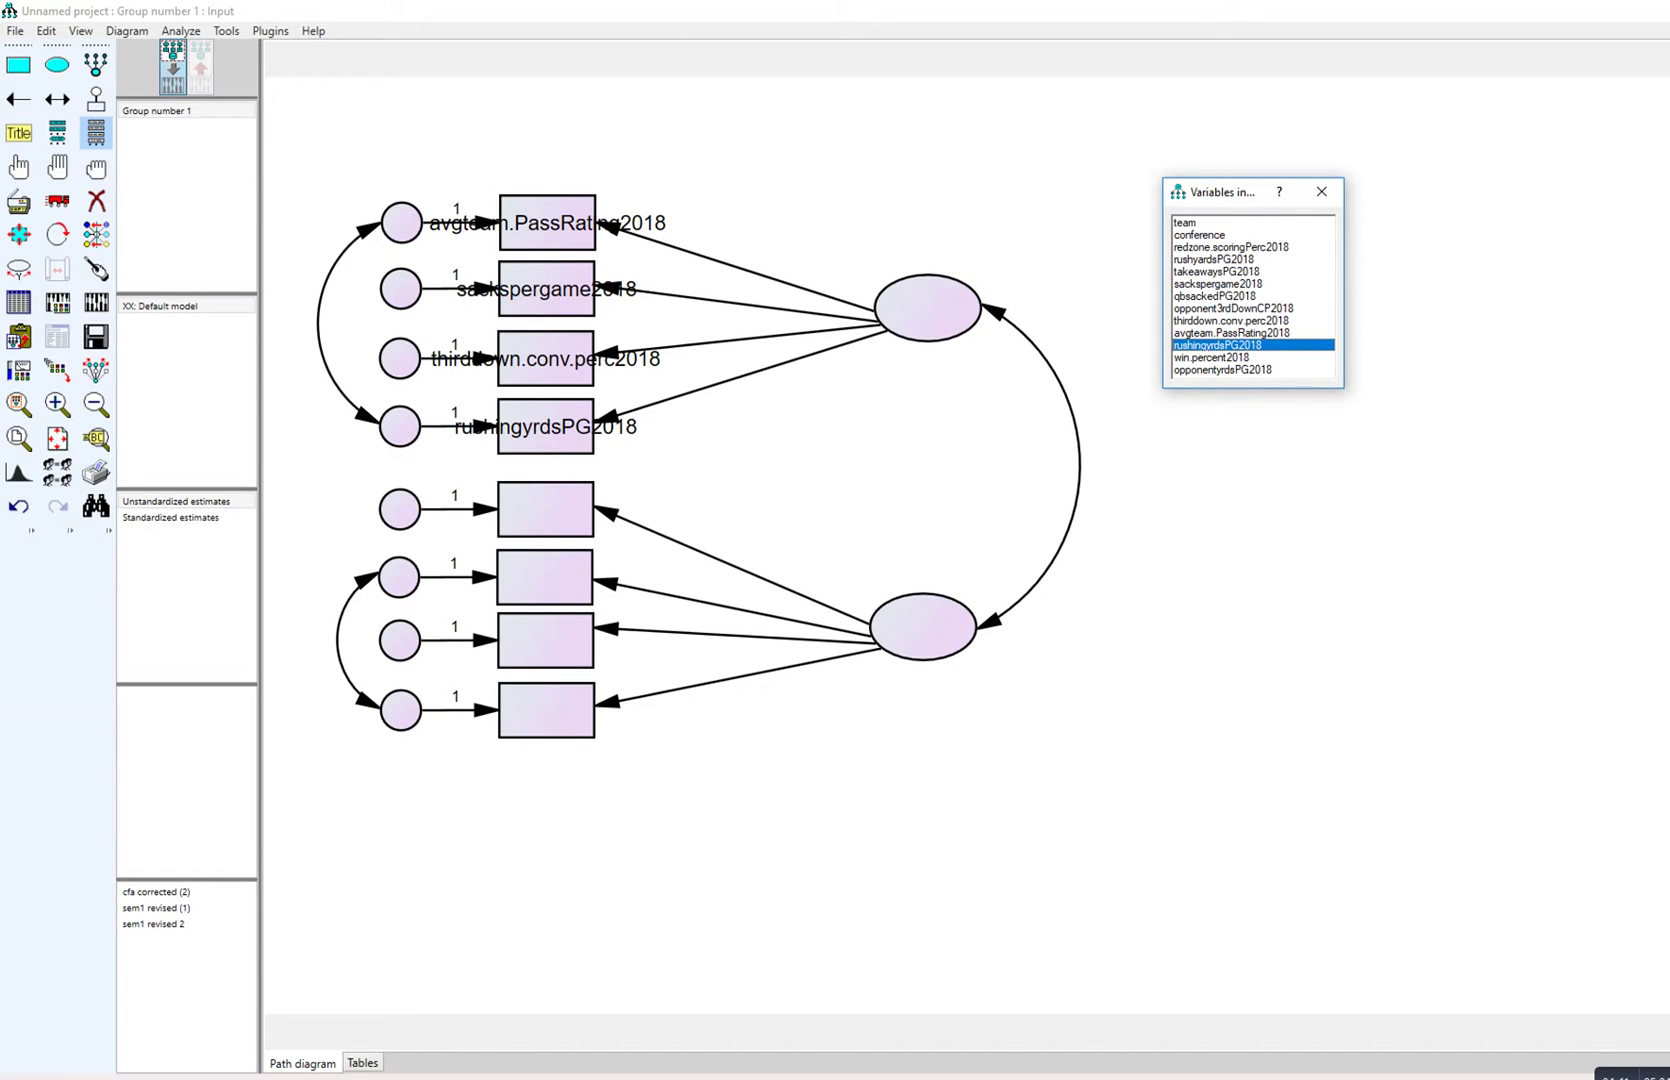
Step: Assign sackspergame2018, opponent3rdDownCP2018, takeawaysPG2018 and opponentyrdsPG2018 to the lower four indicators in order, and close the variable list
drag(1217, 283, 545, 509)
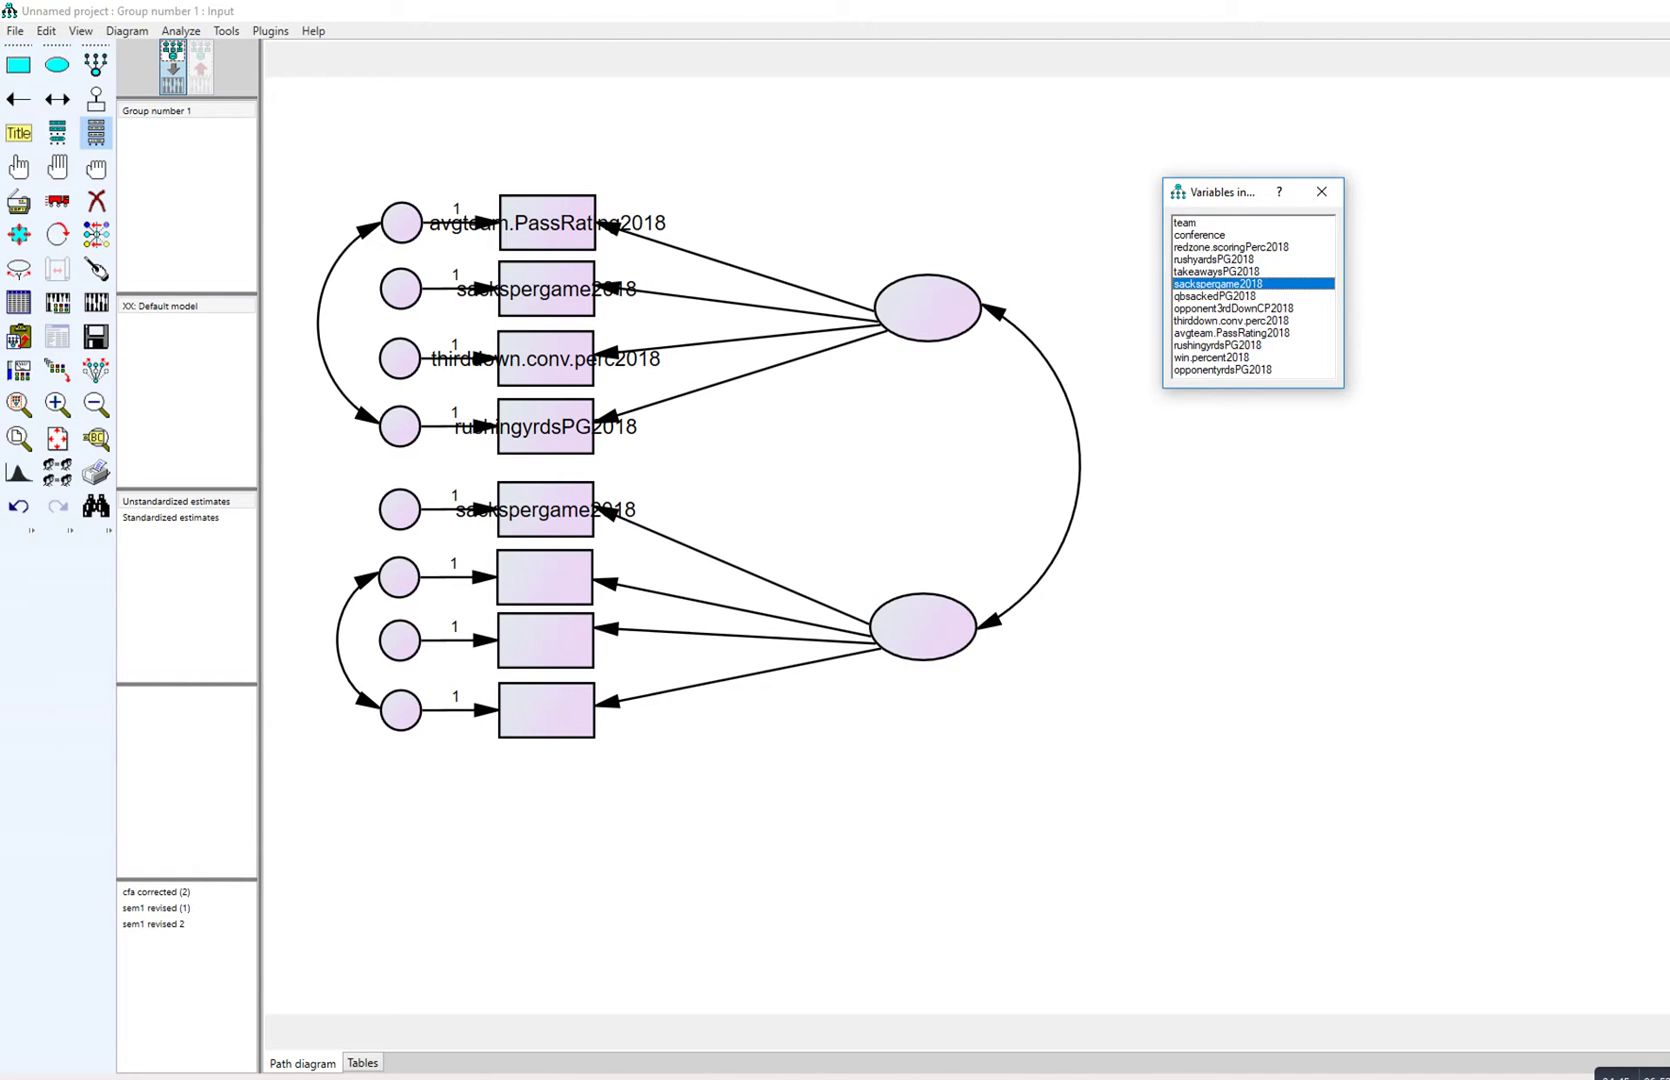
drag(1233, 308, 545, 577)
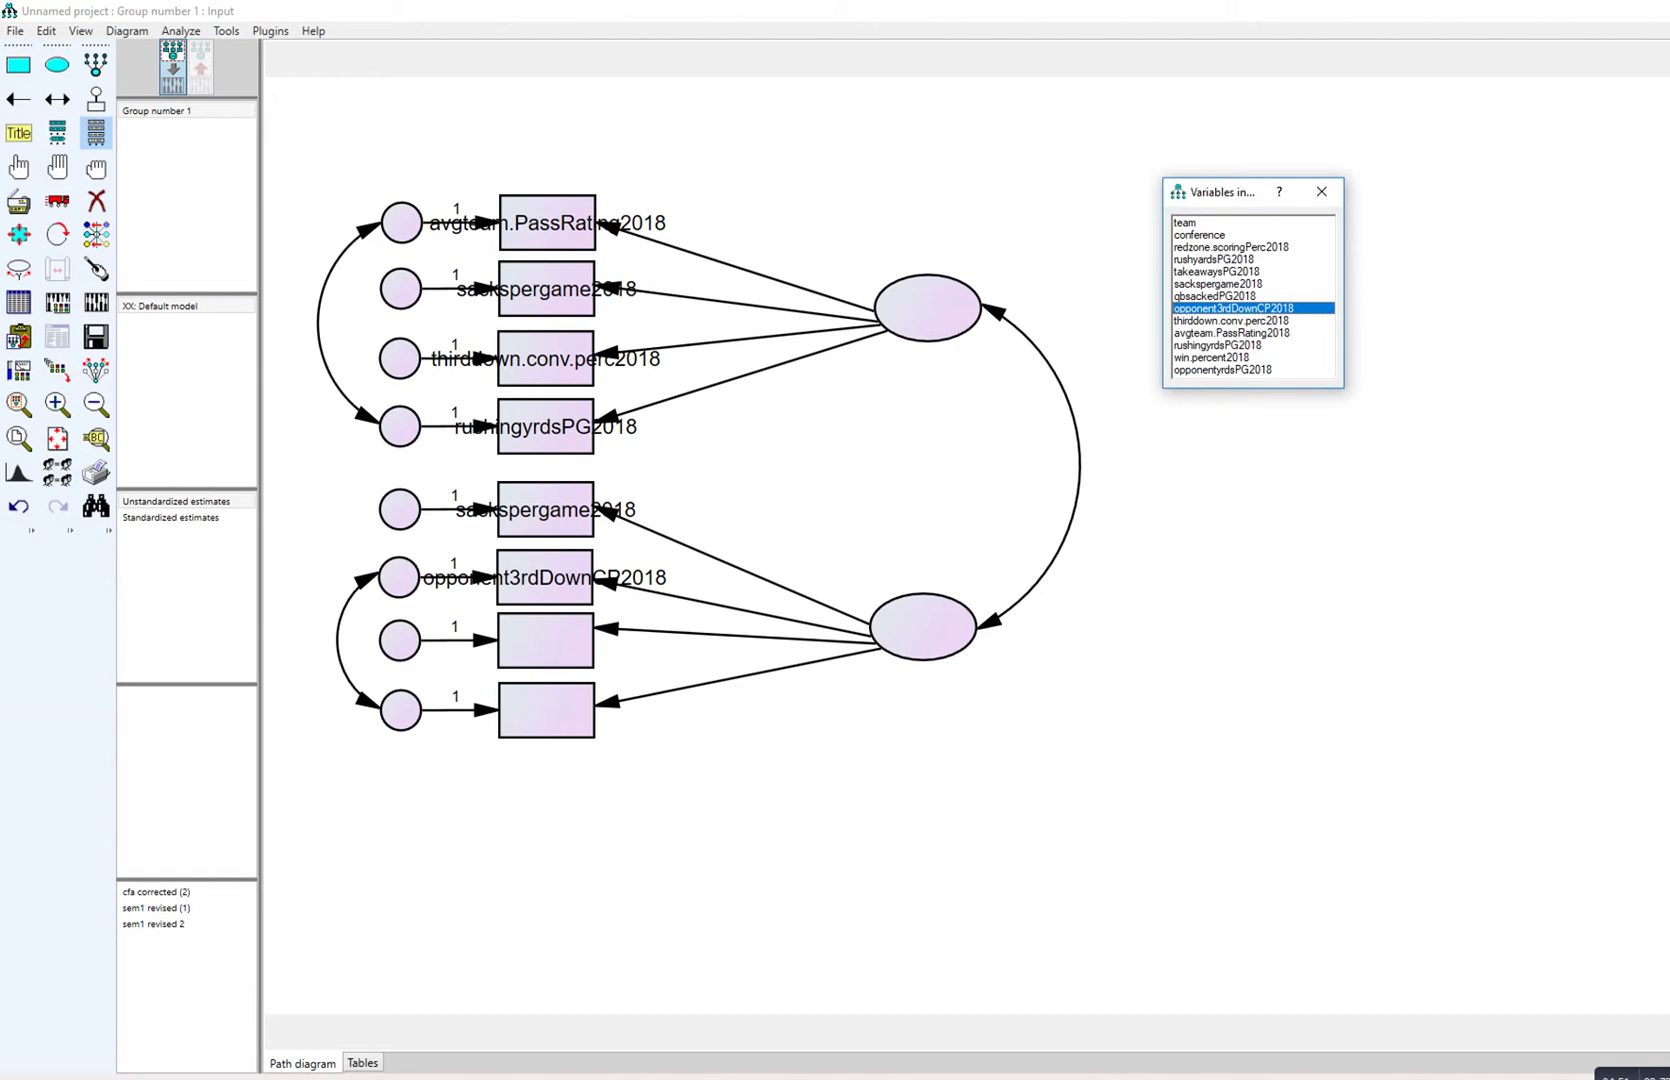
drag(1216, 271, 545, 640)
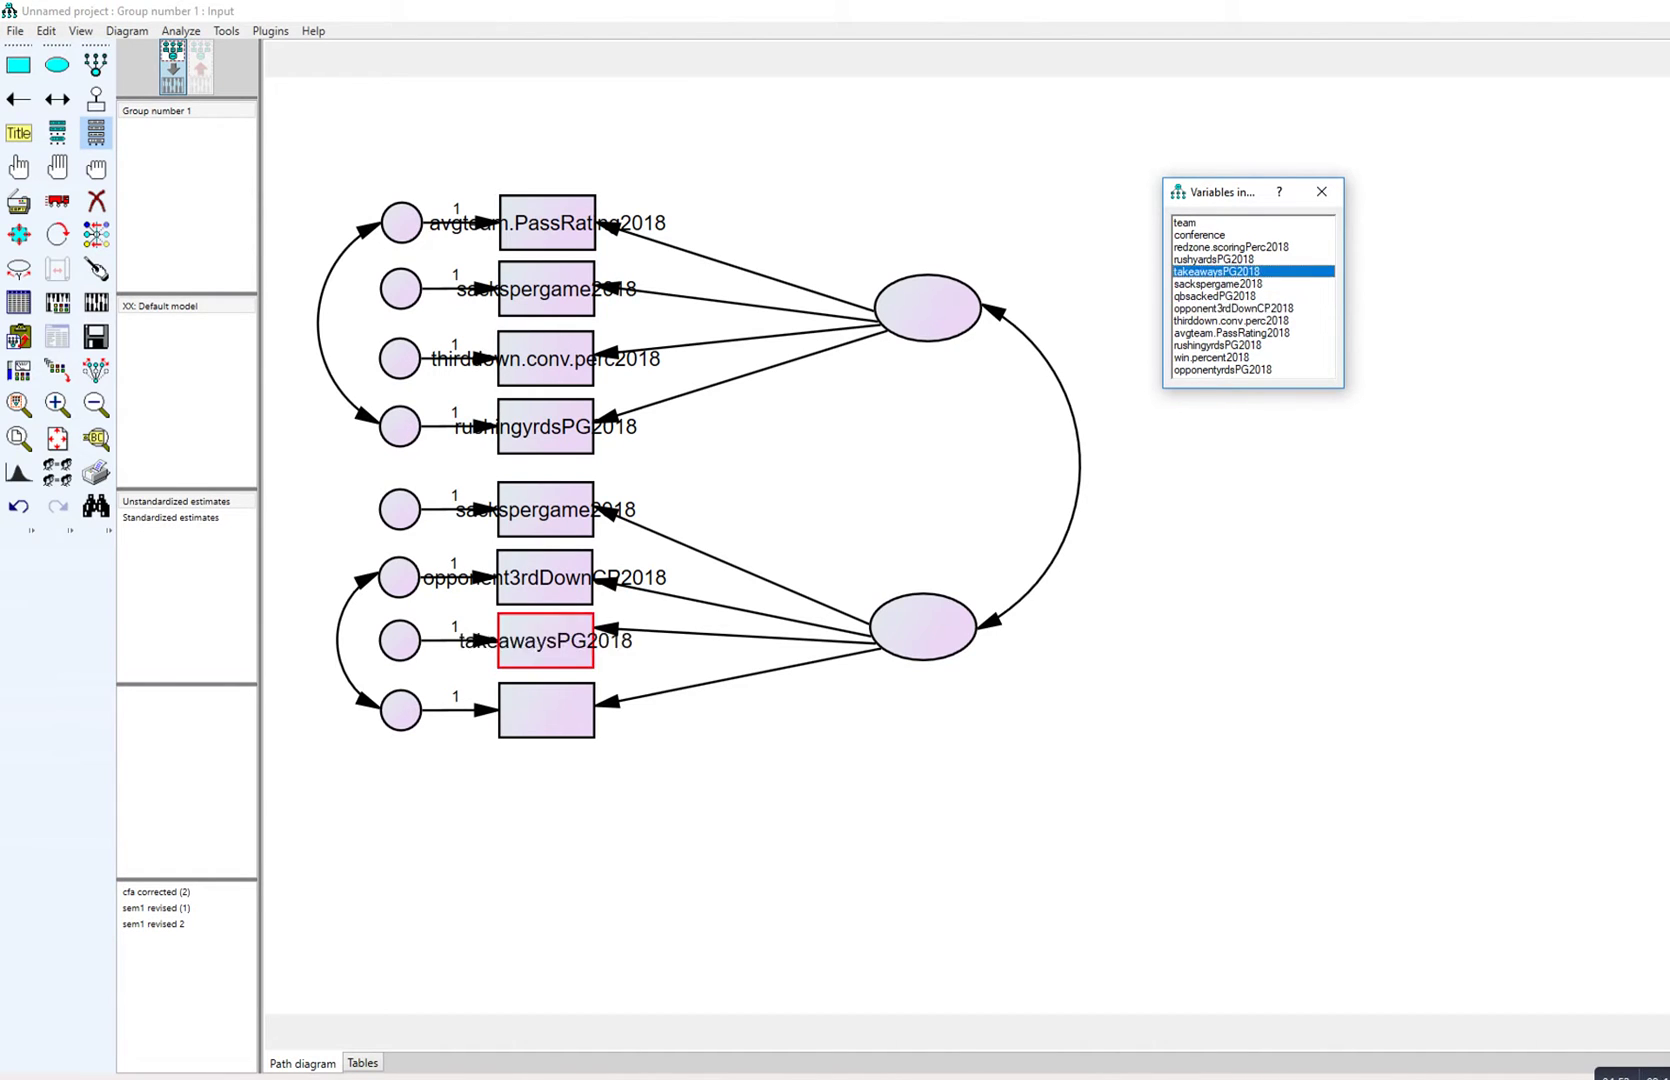
drag(1222, 369, 546, 710)
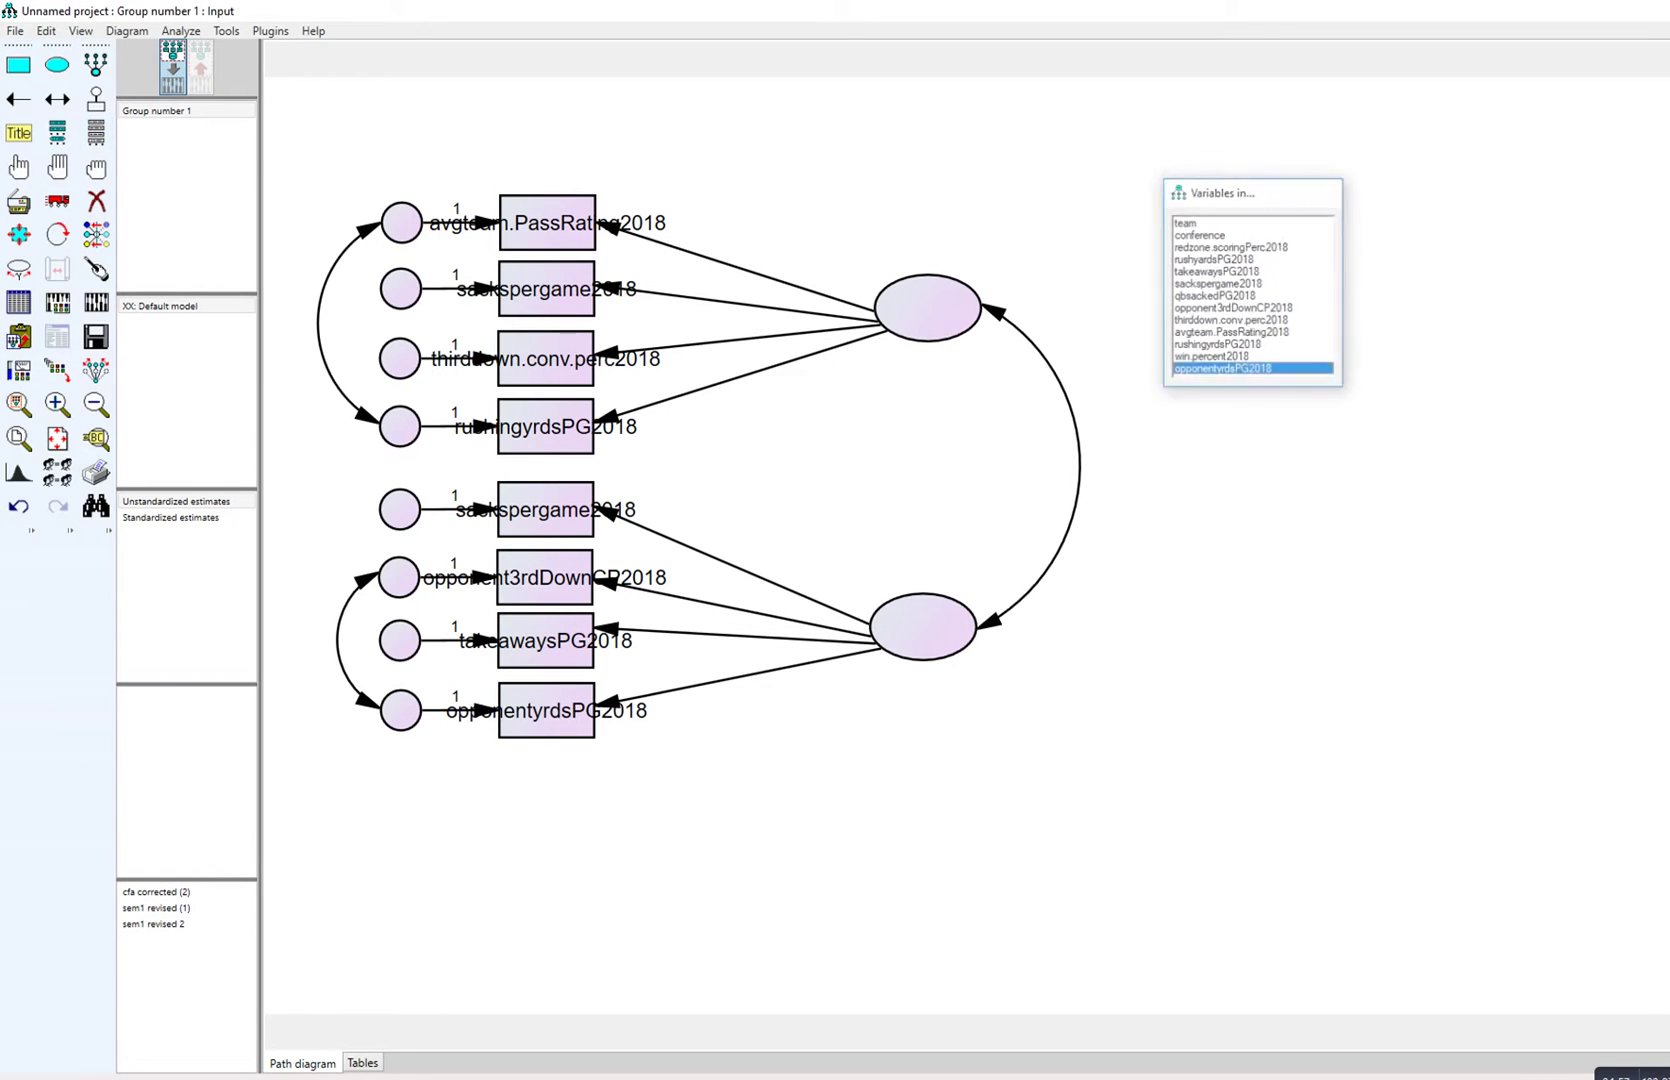
click(1321, 191)
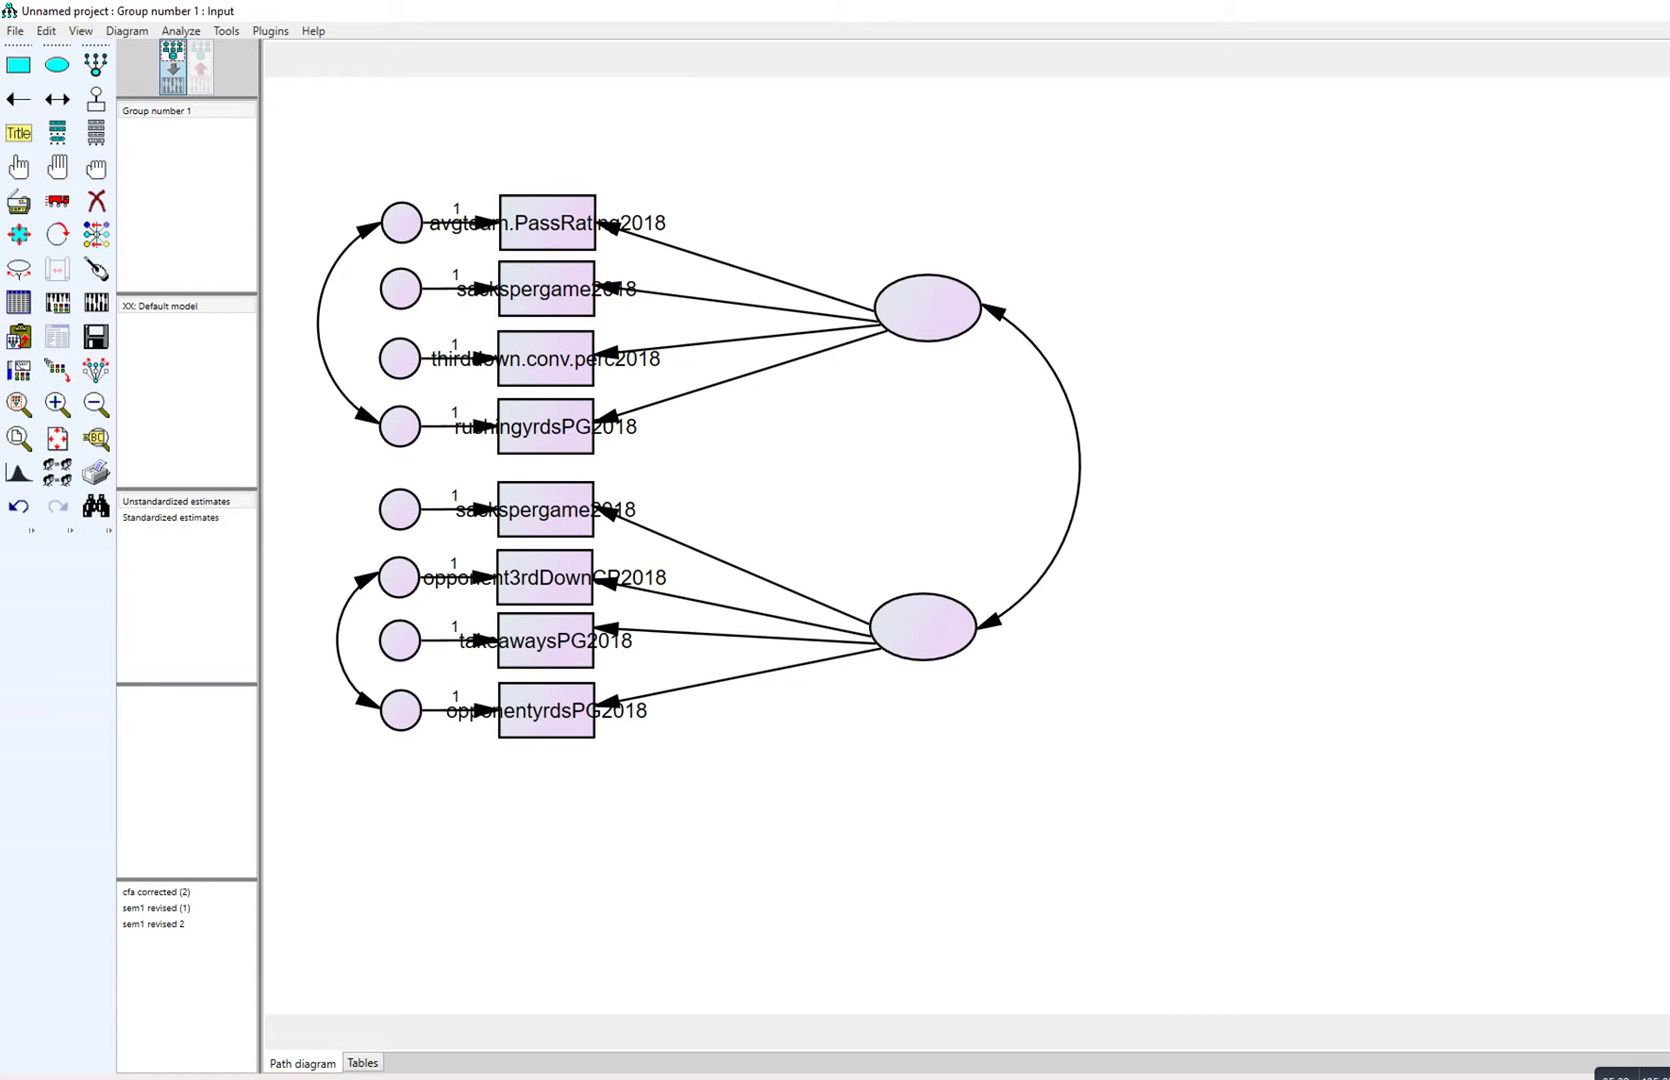
Step: Fix the regression weights at 1 for the paths to avgteam.PassRating2018 and opponentyrdsPG2018
right_click(641, 239)
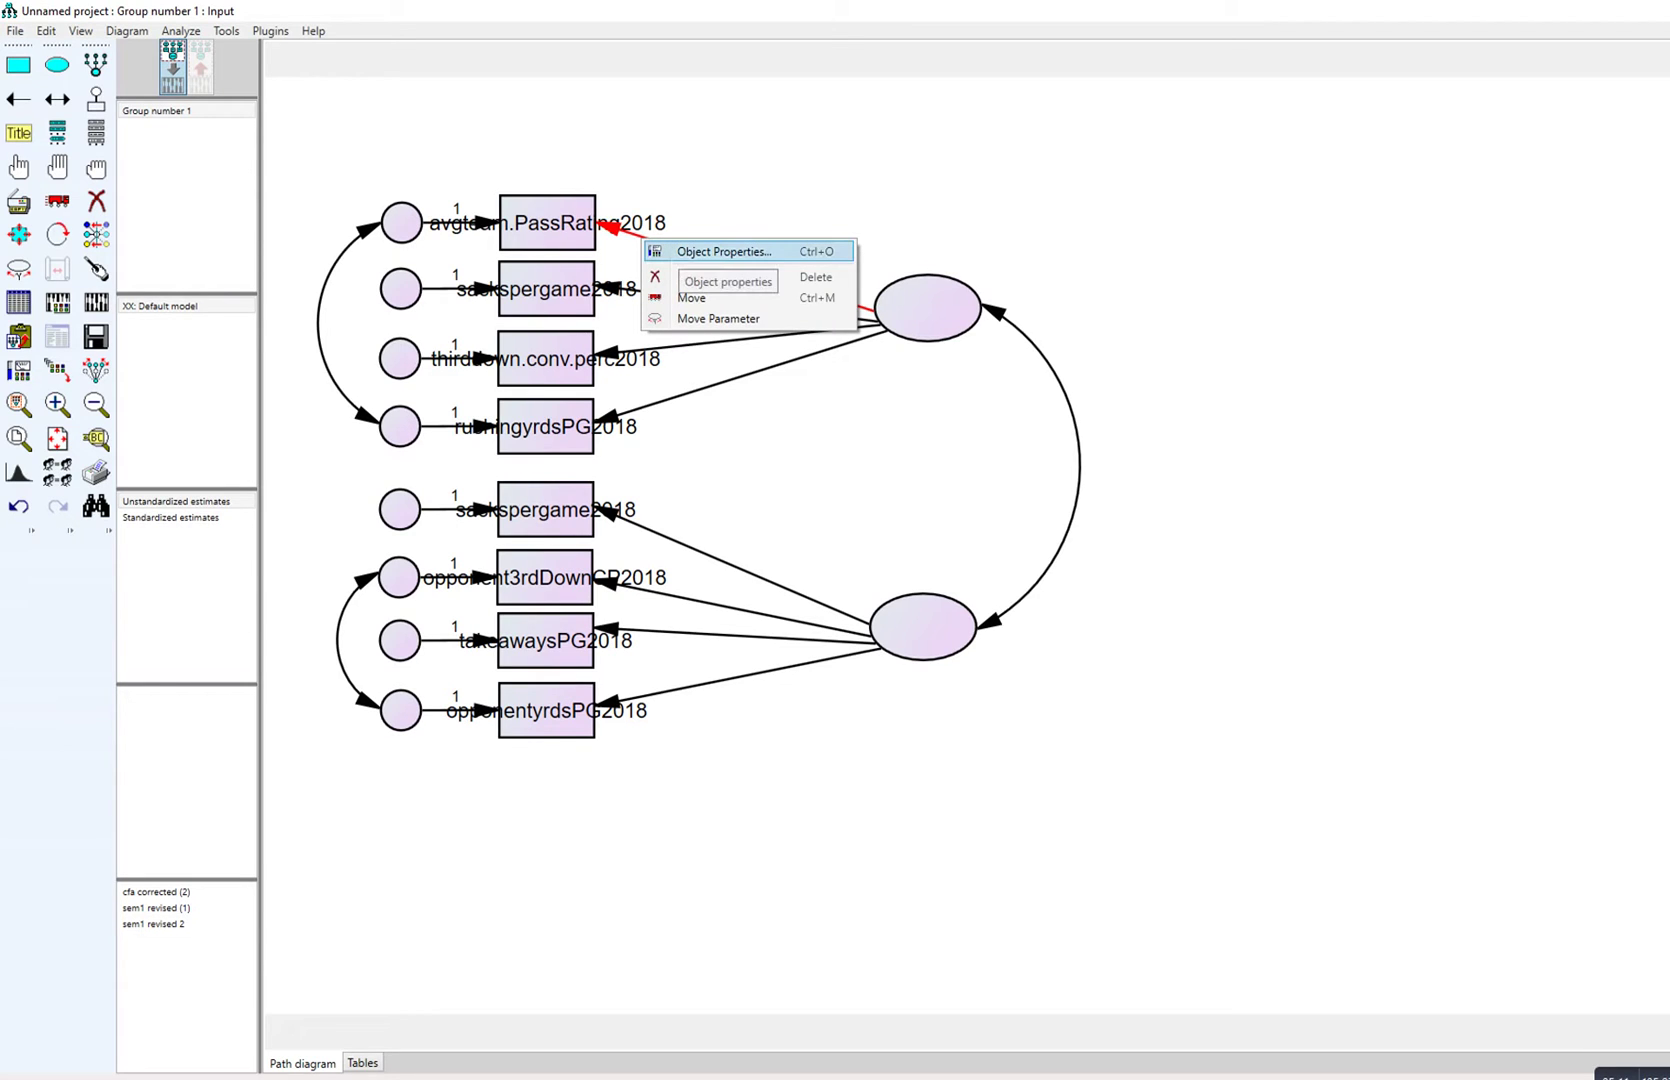
click(724, 251)
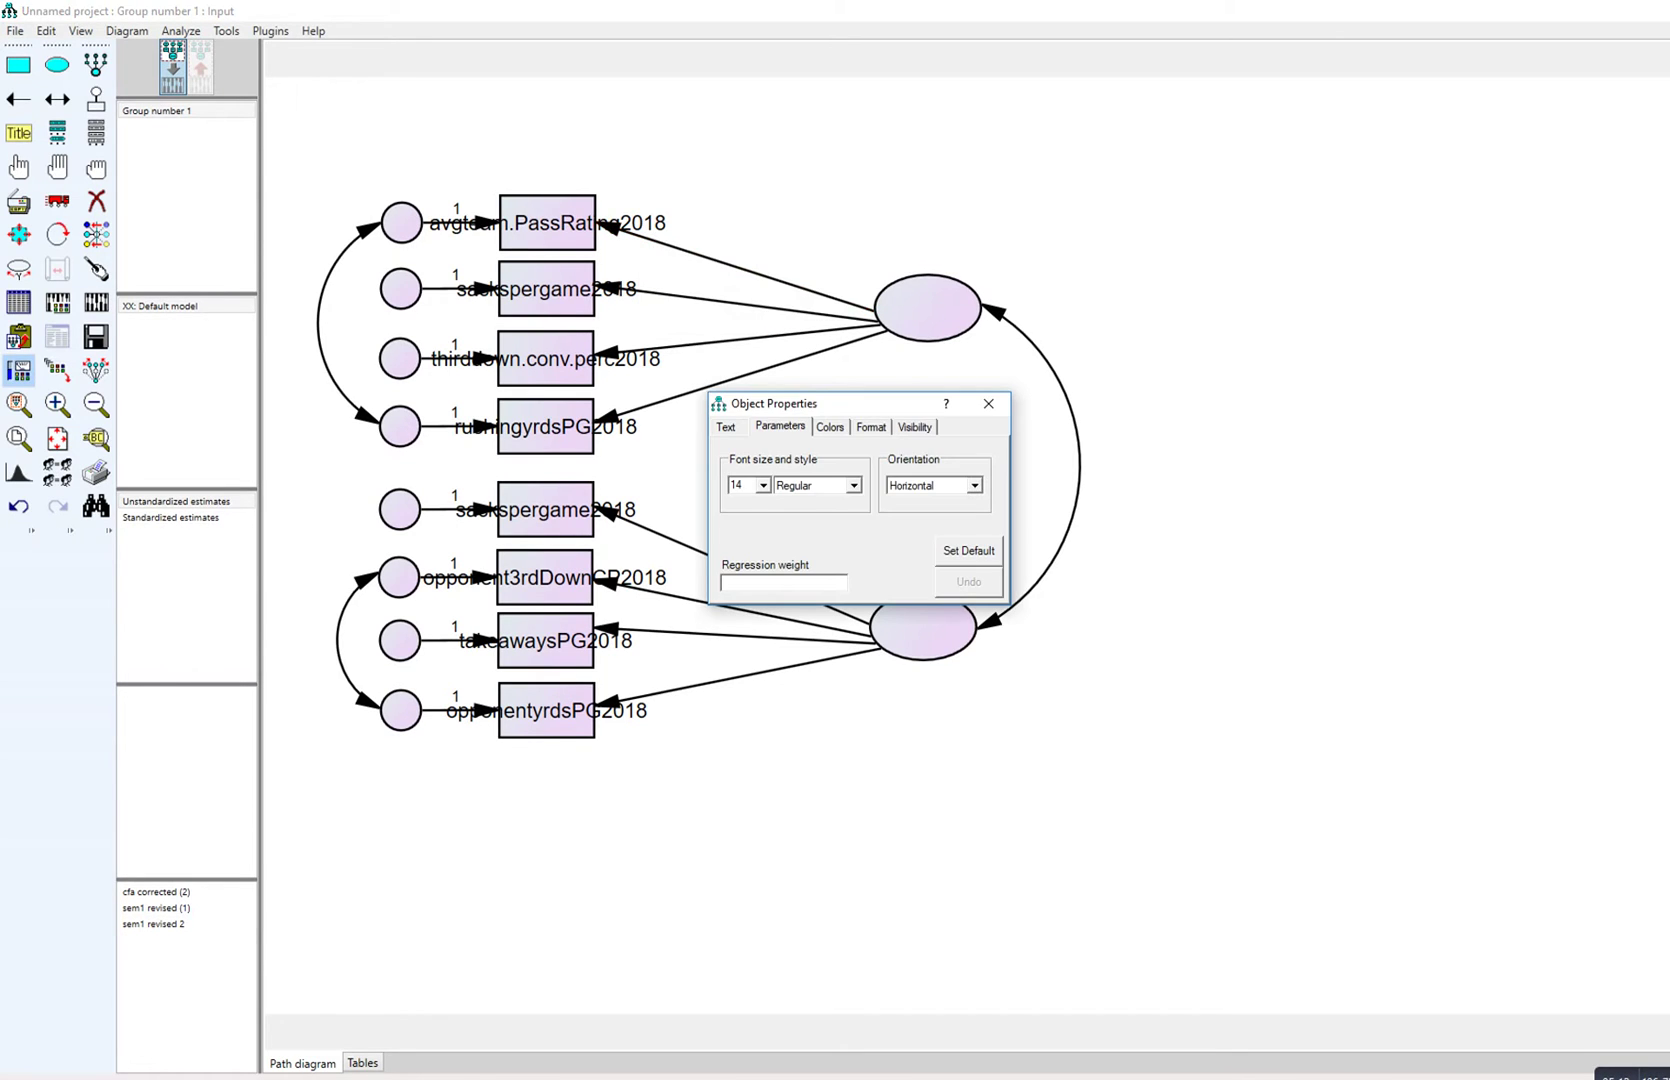
text(1)
click(738, 678)
text(1)
click(988, 403)
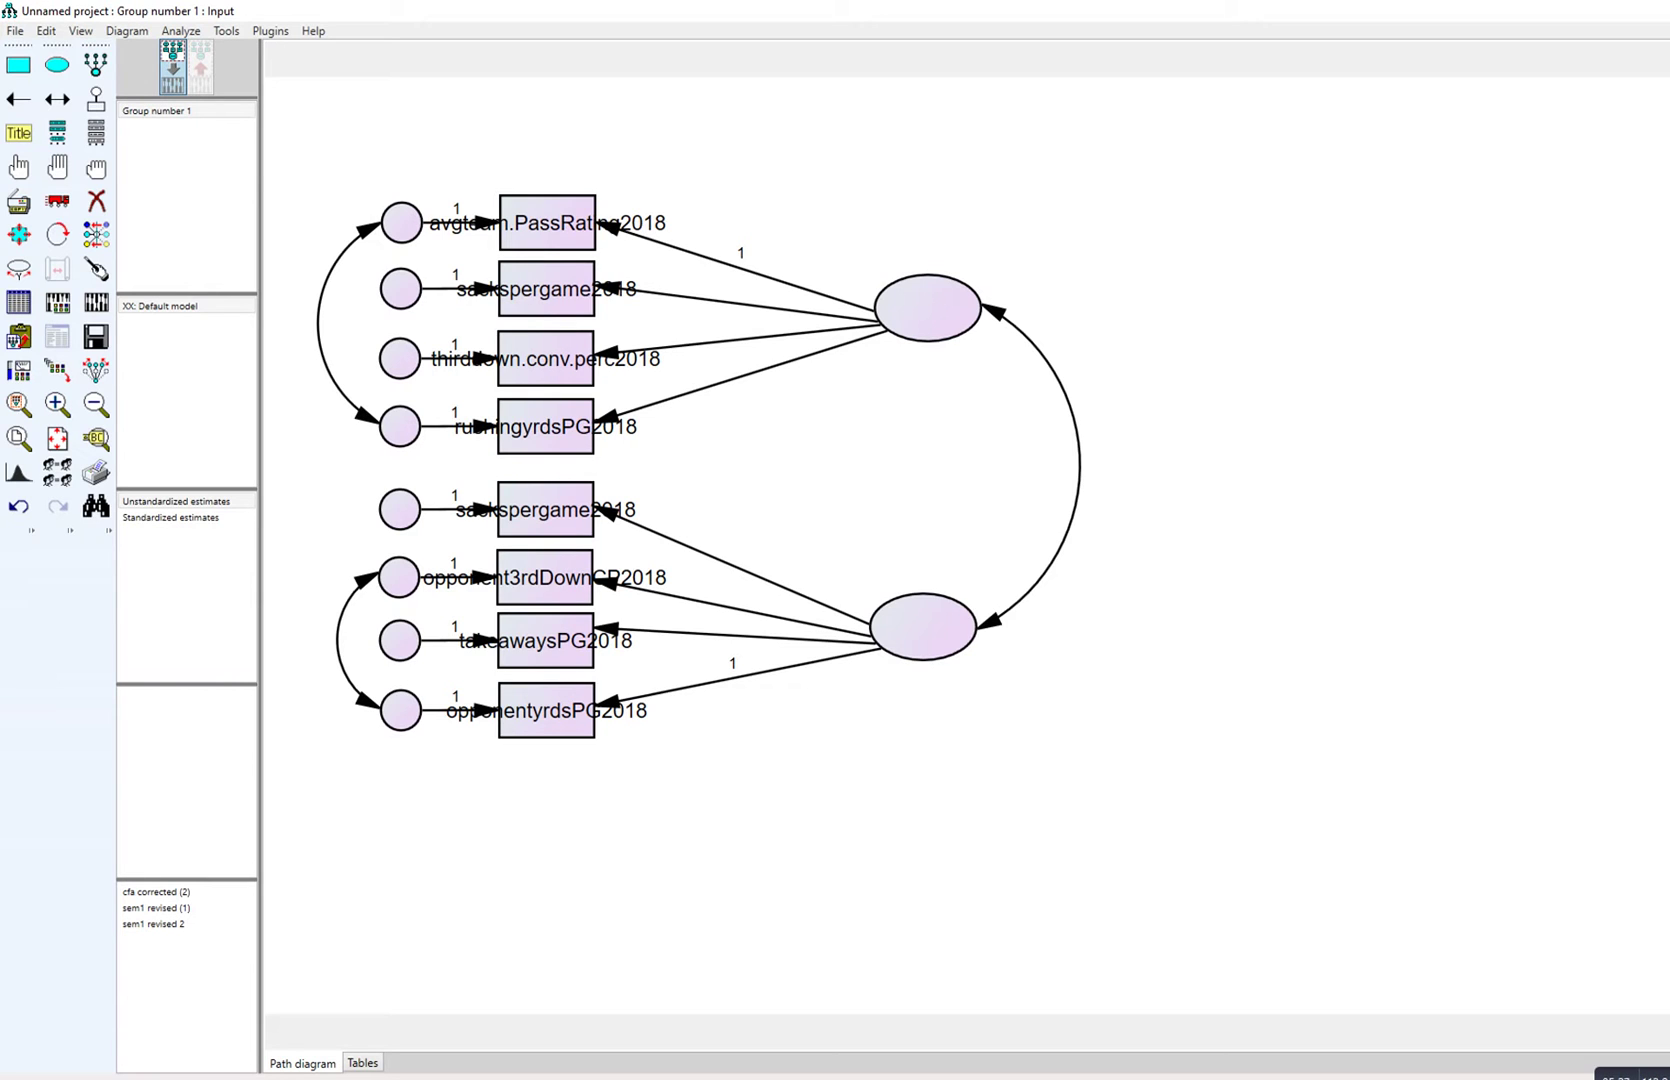
Step: Name the upper latent variable "offense"
right_click(928, 297)
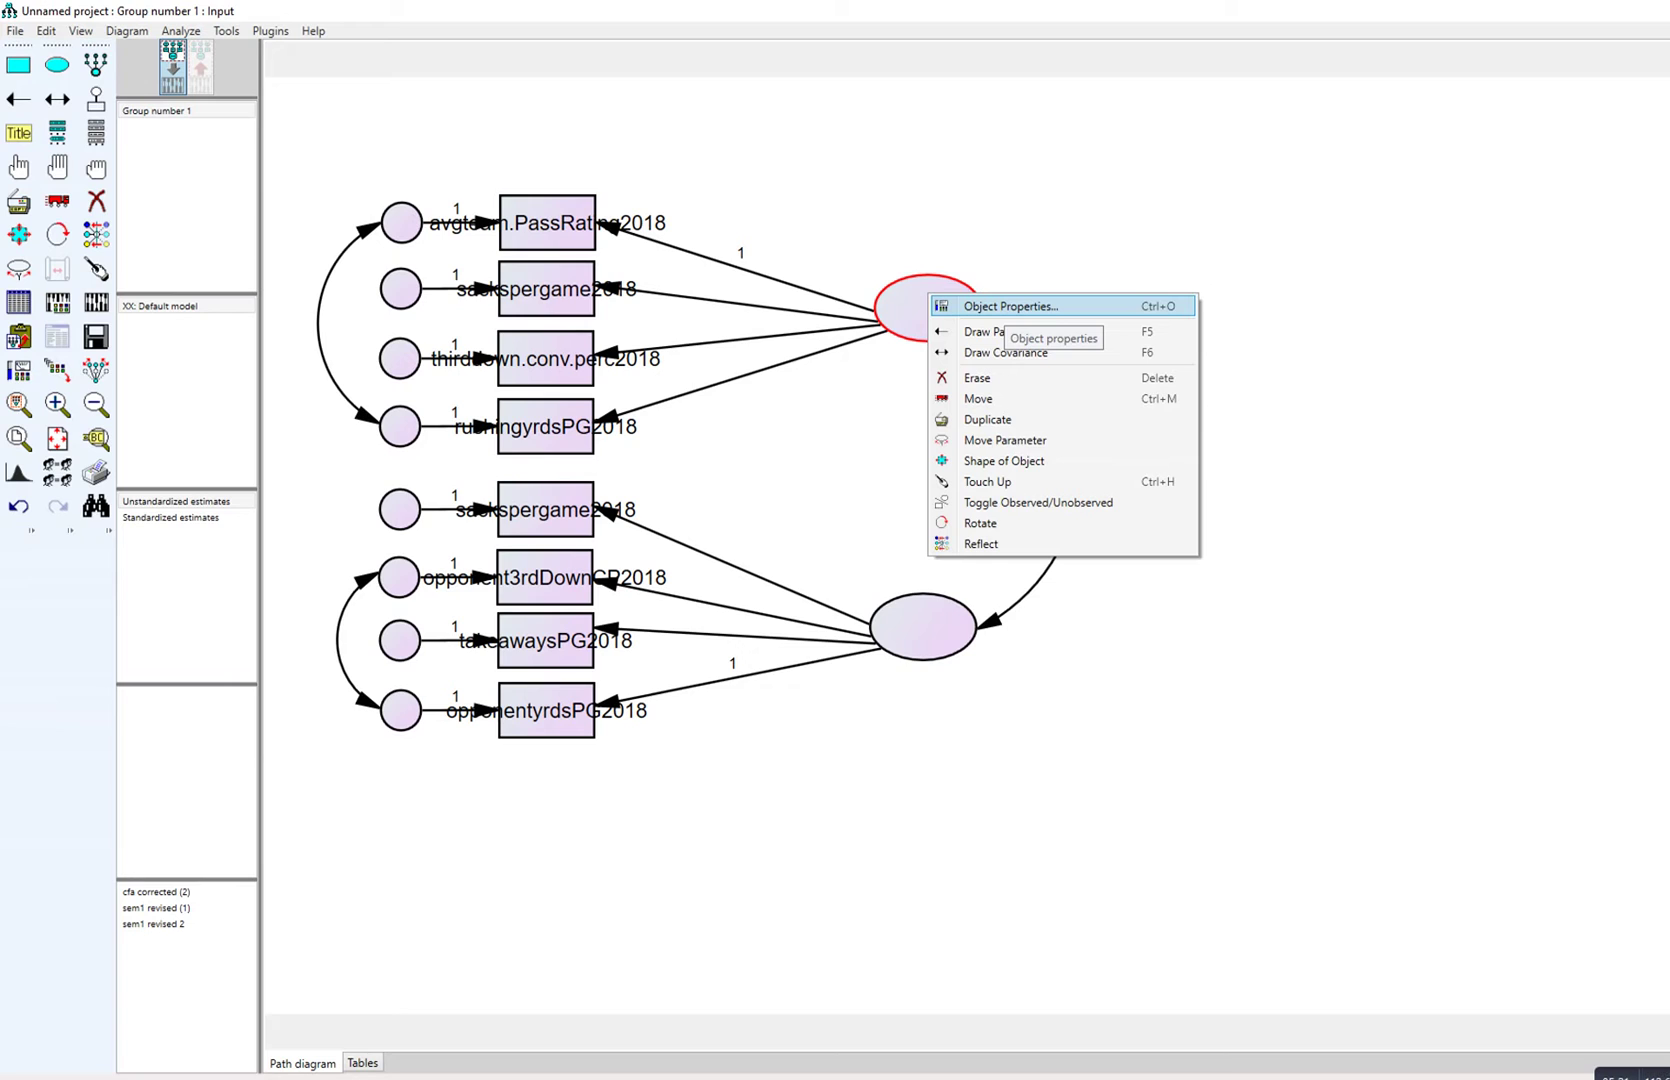
click(1005, 306)
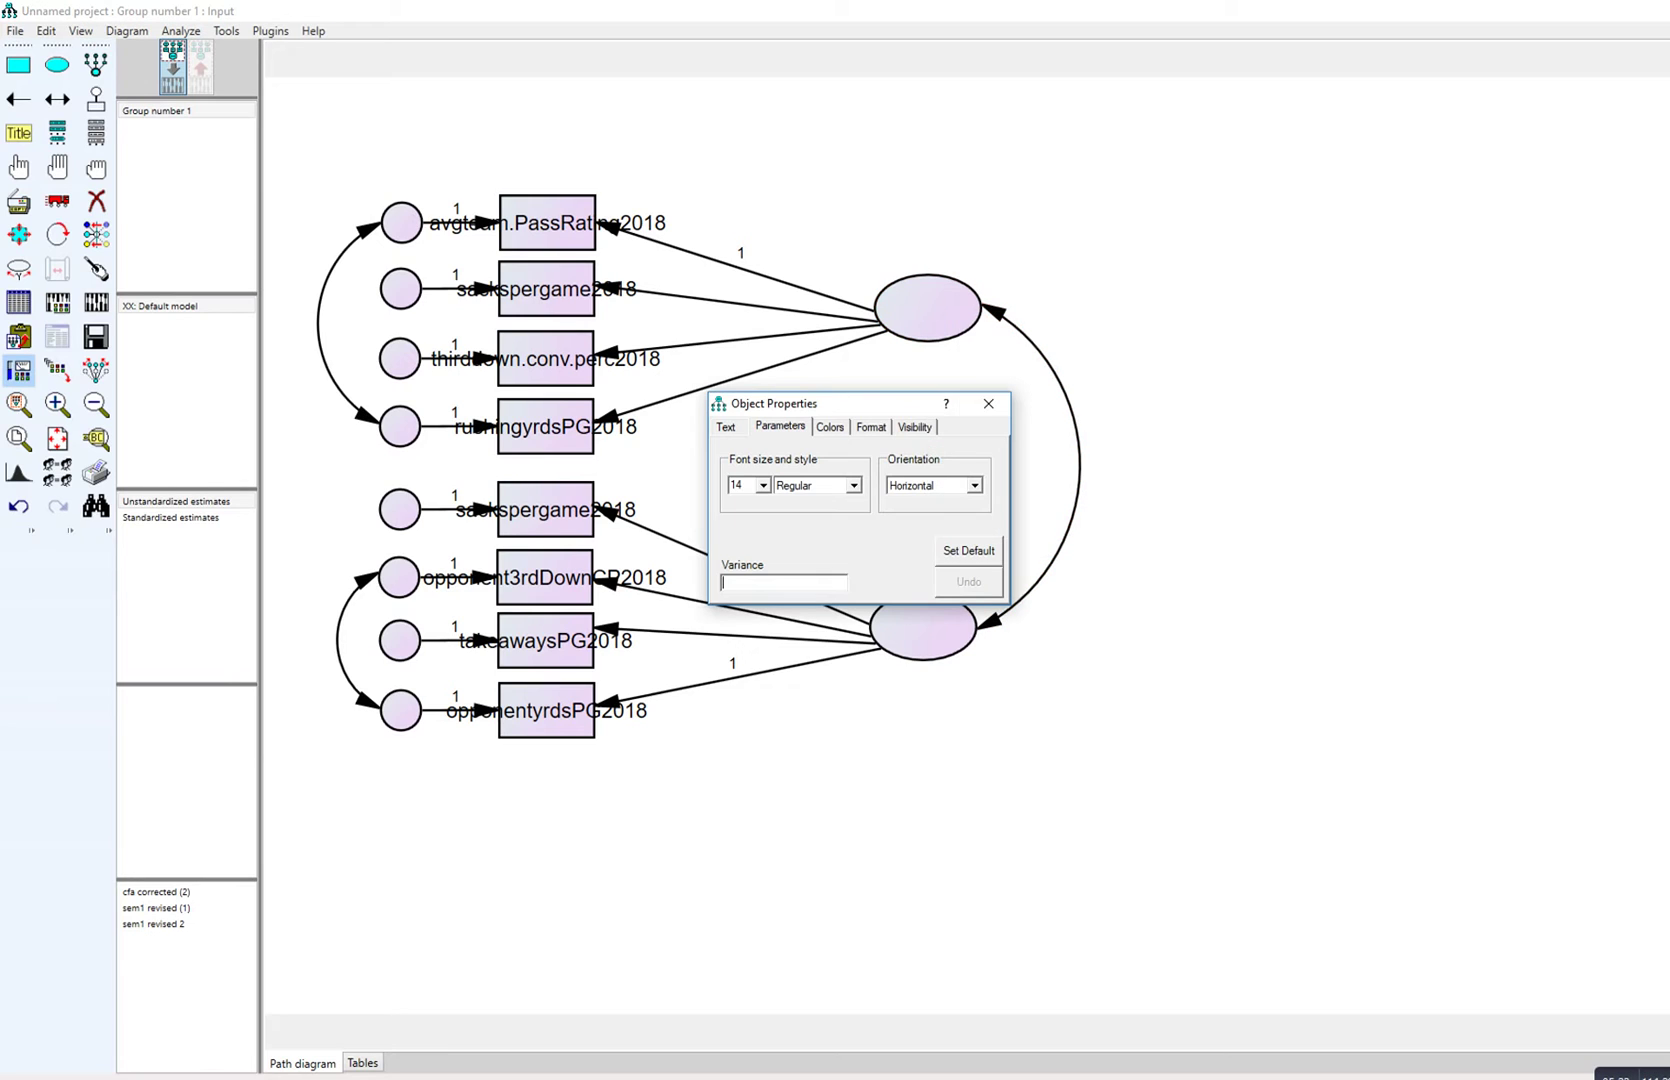
click(726, 427)
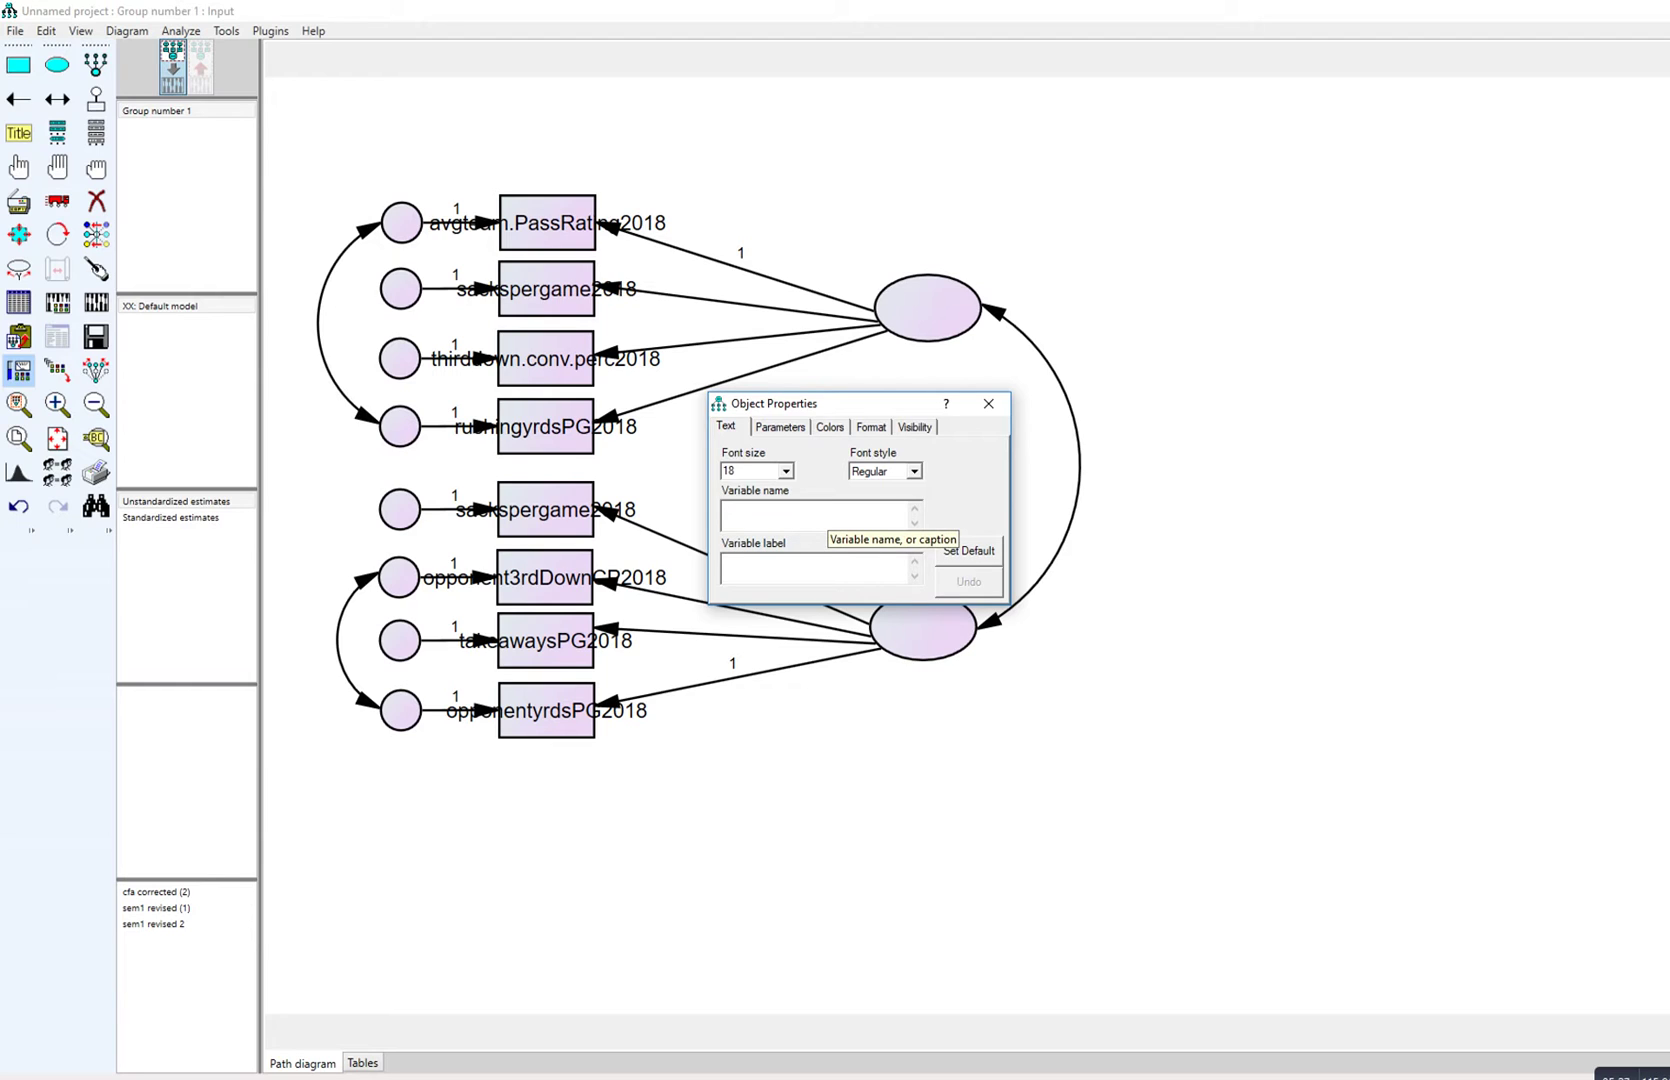
text(offensive)
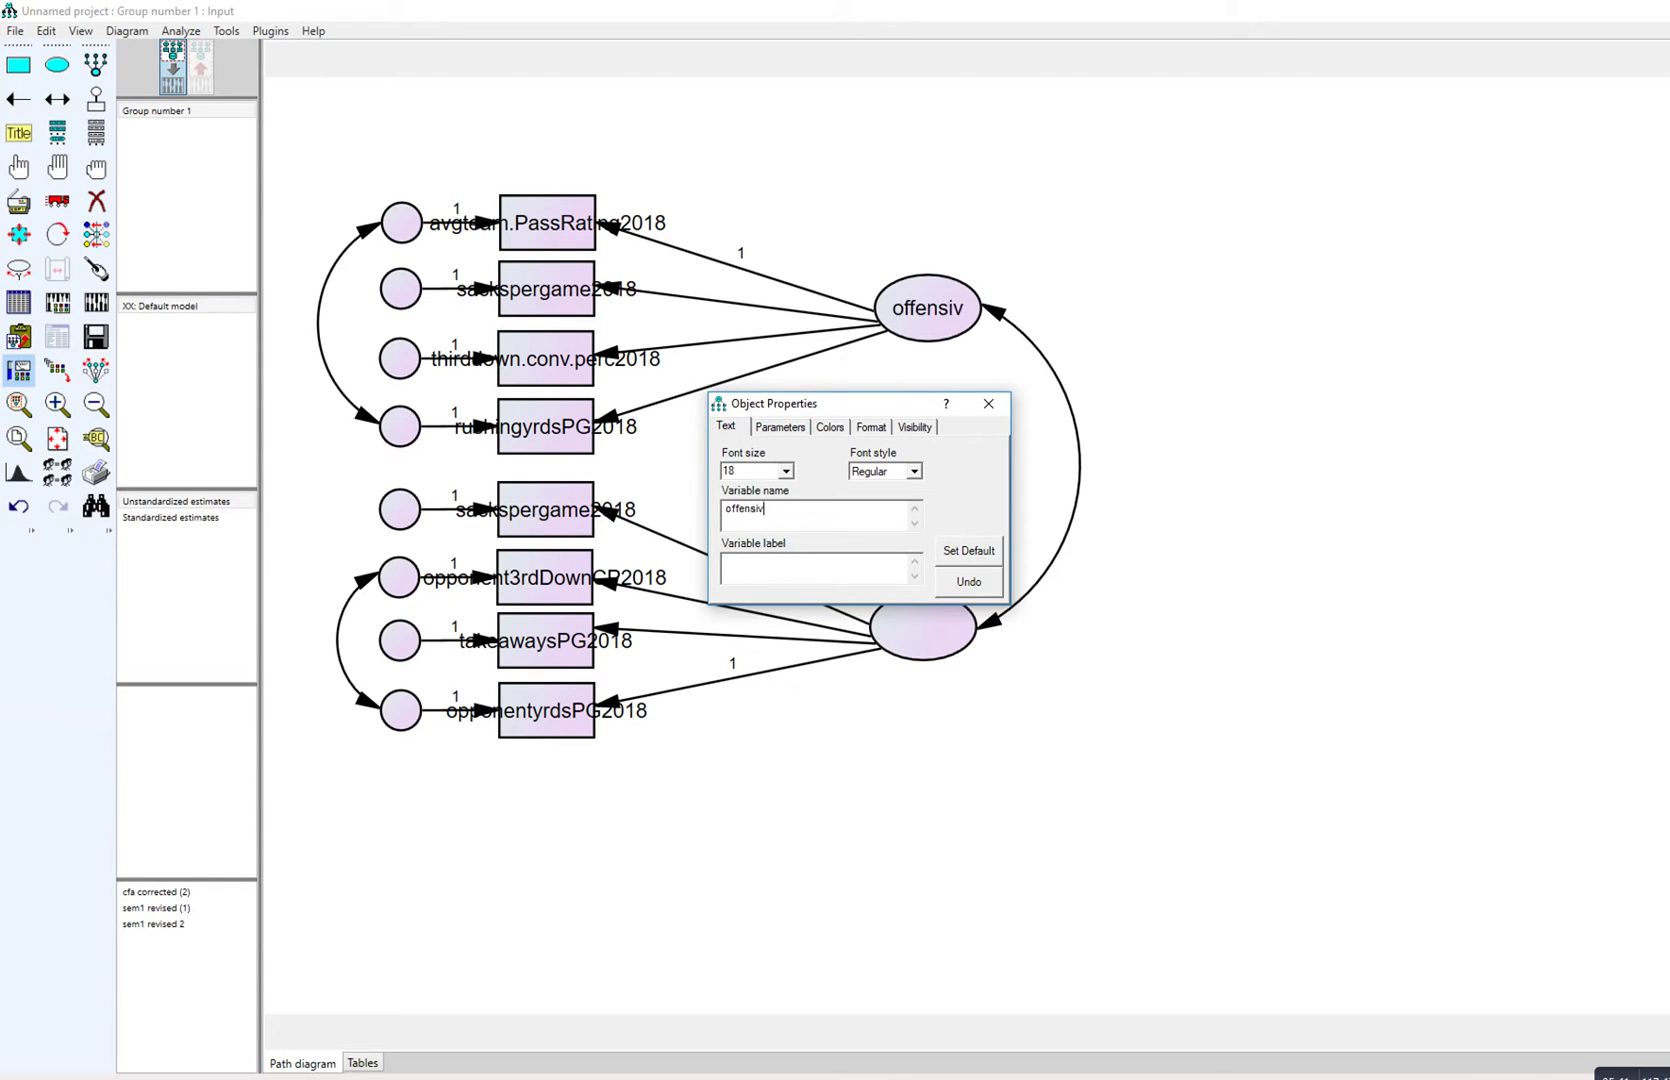
key(BackSpace)
key(BackSpace)
key(BackSpace)
text(e)
Step: Label the upper latent variable "offensive proficiency" on two lines at font size 12
click(757, 563)
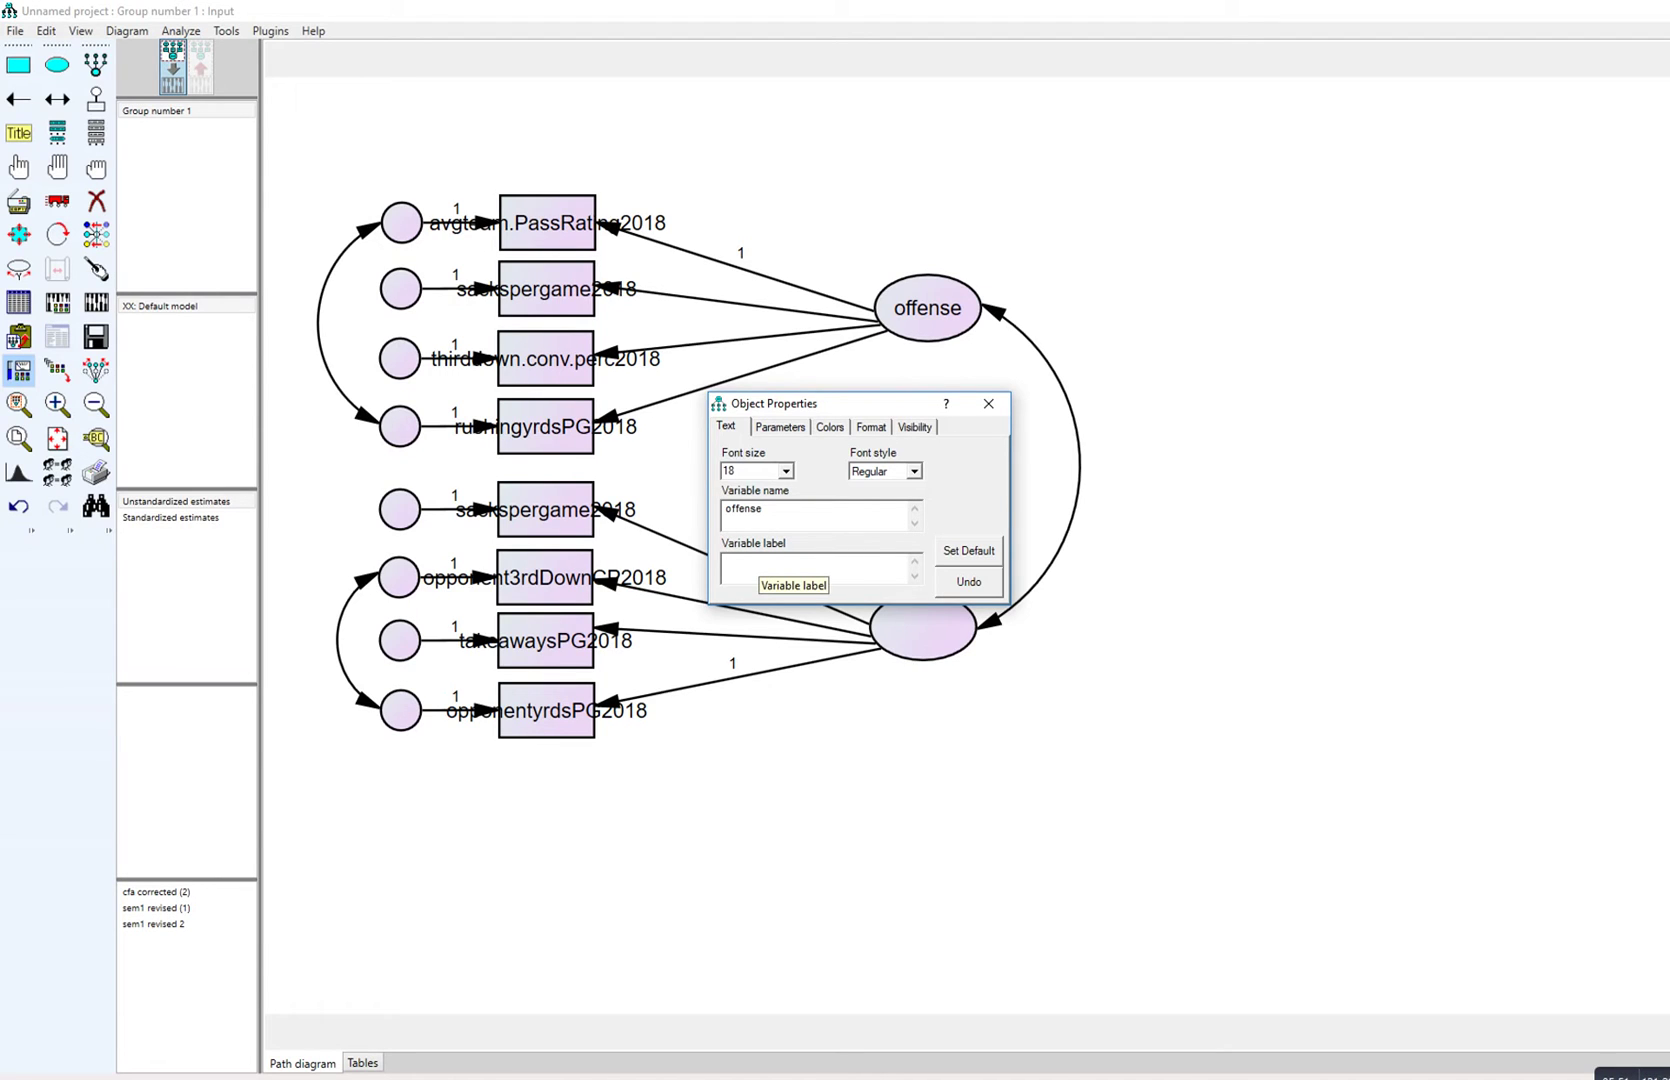
text(offensive profi)
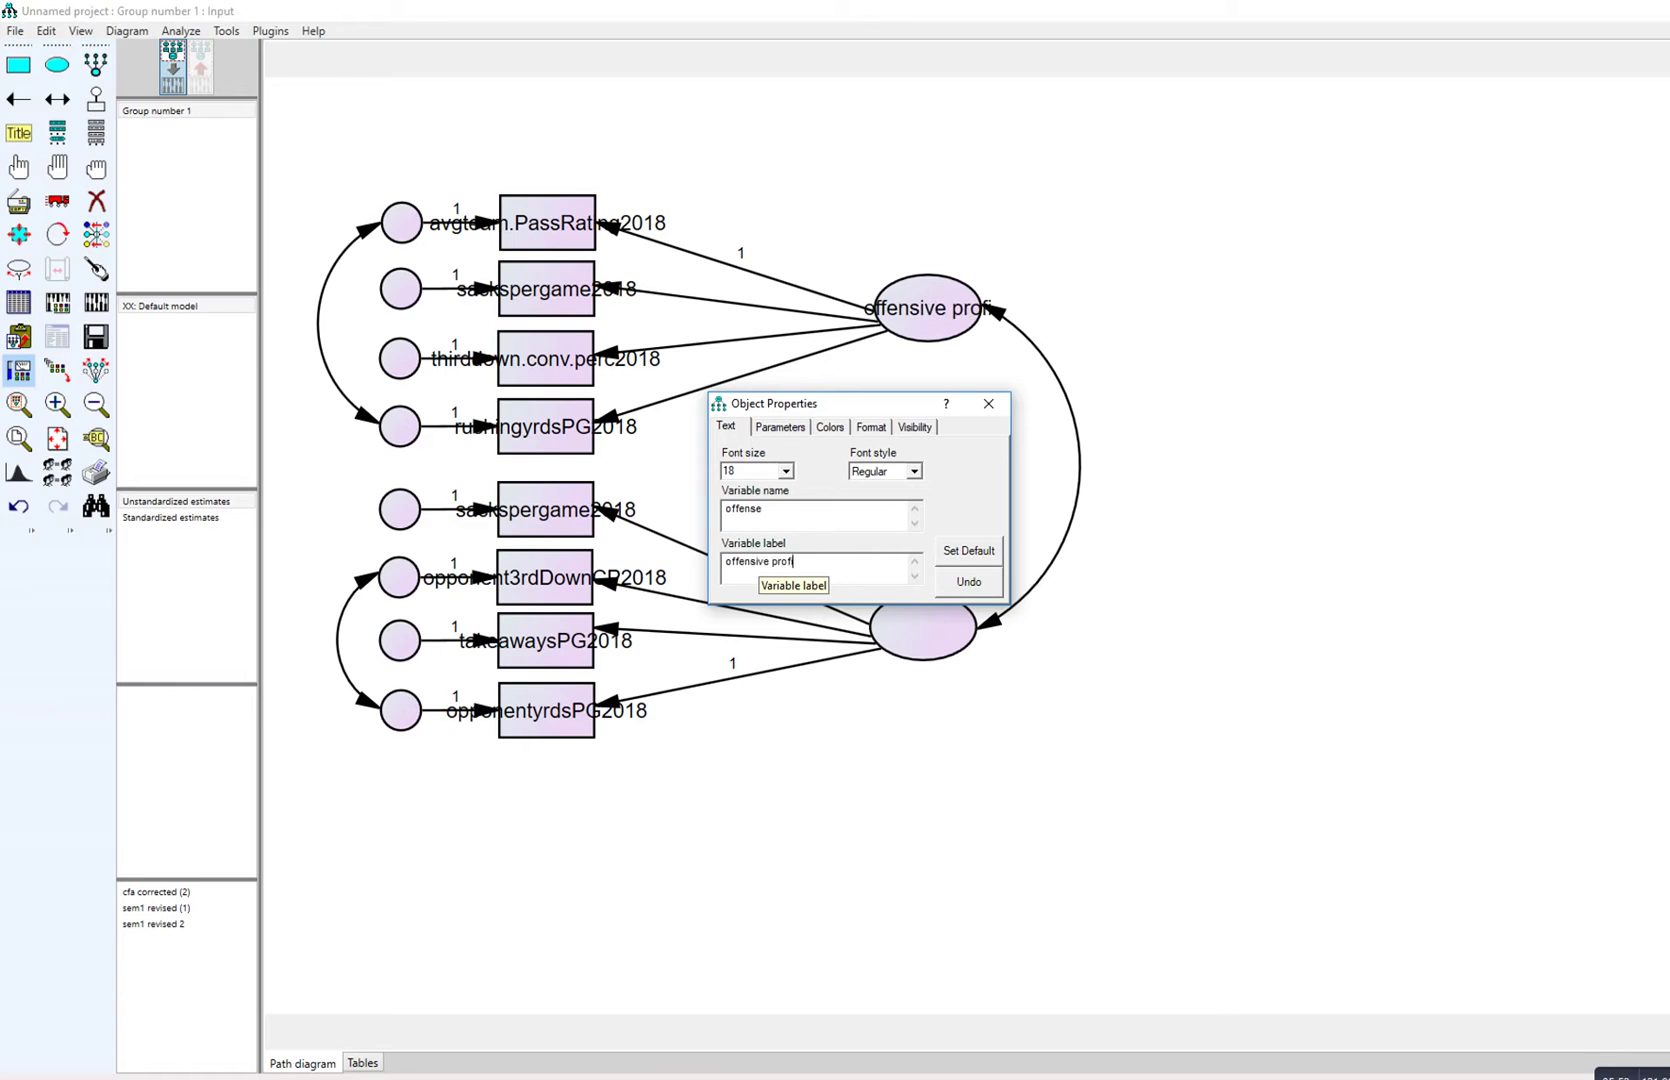
text(ciency)
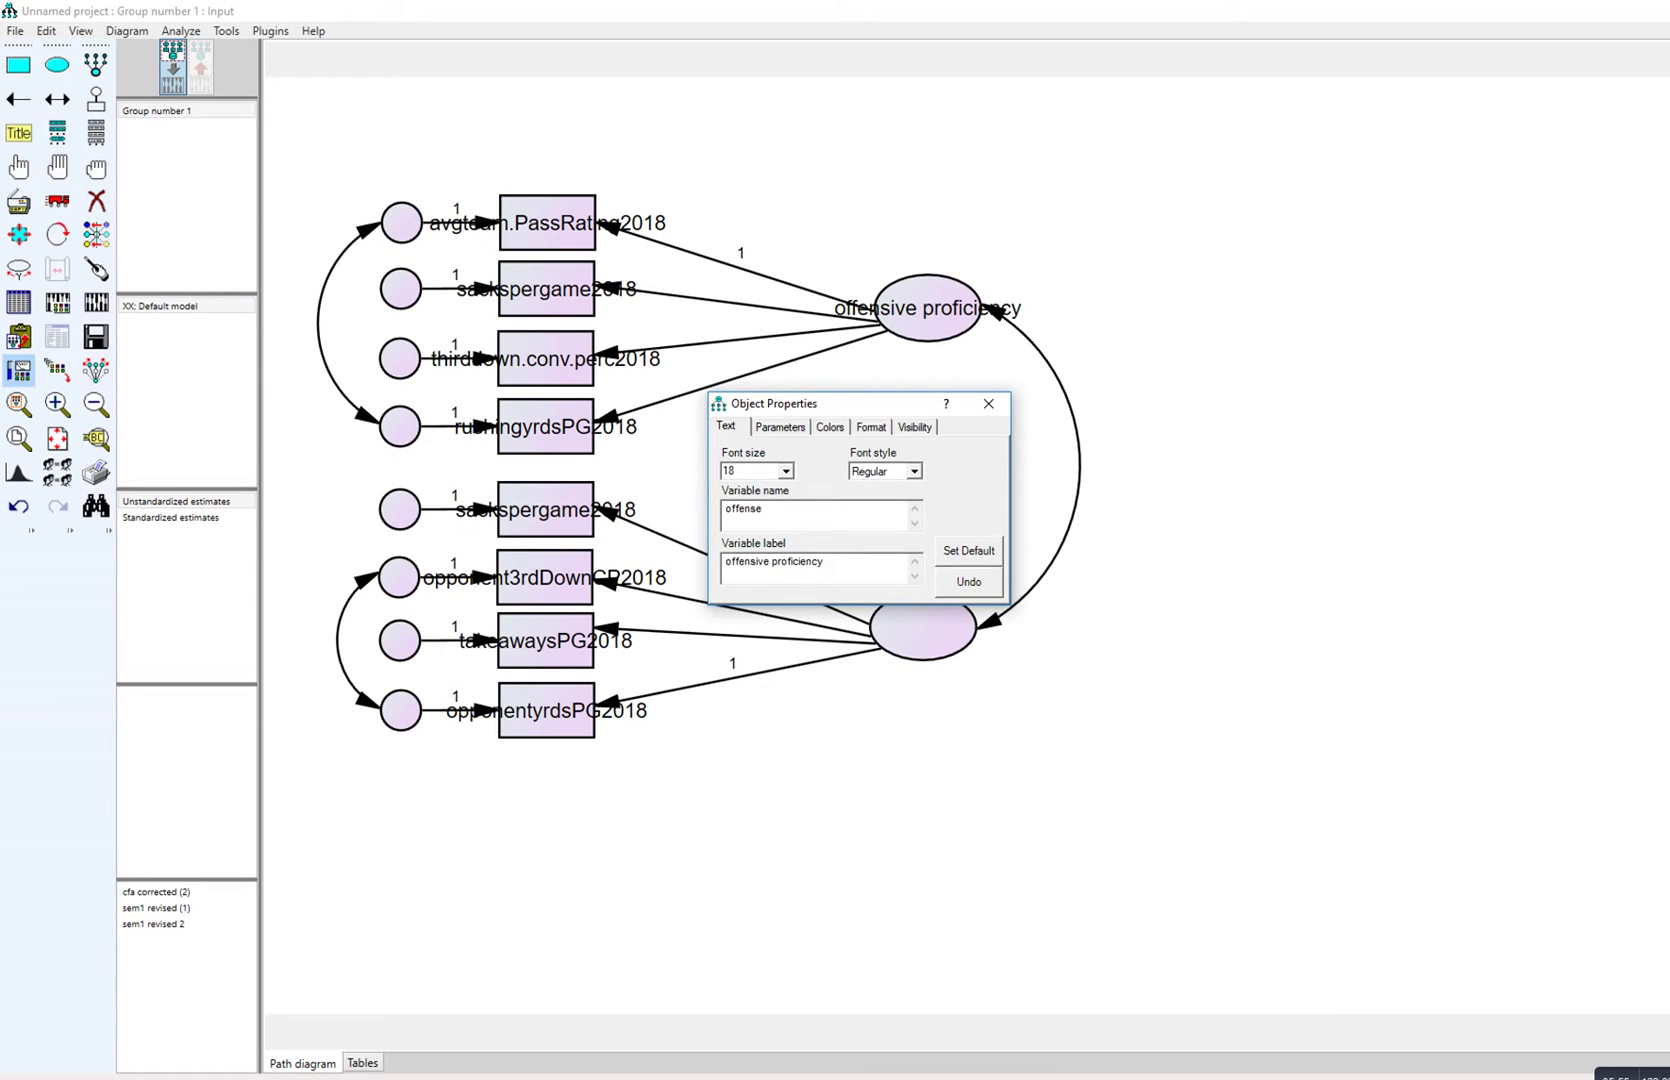
click(772, 562)
key(Return)
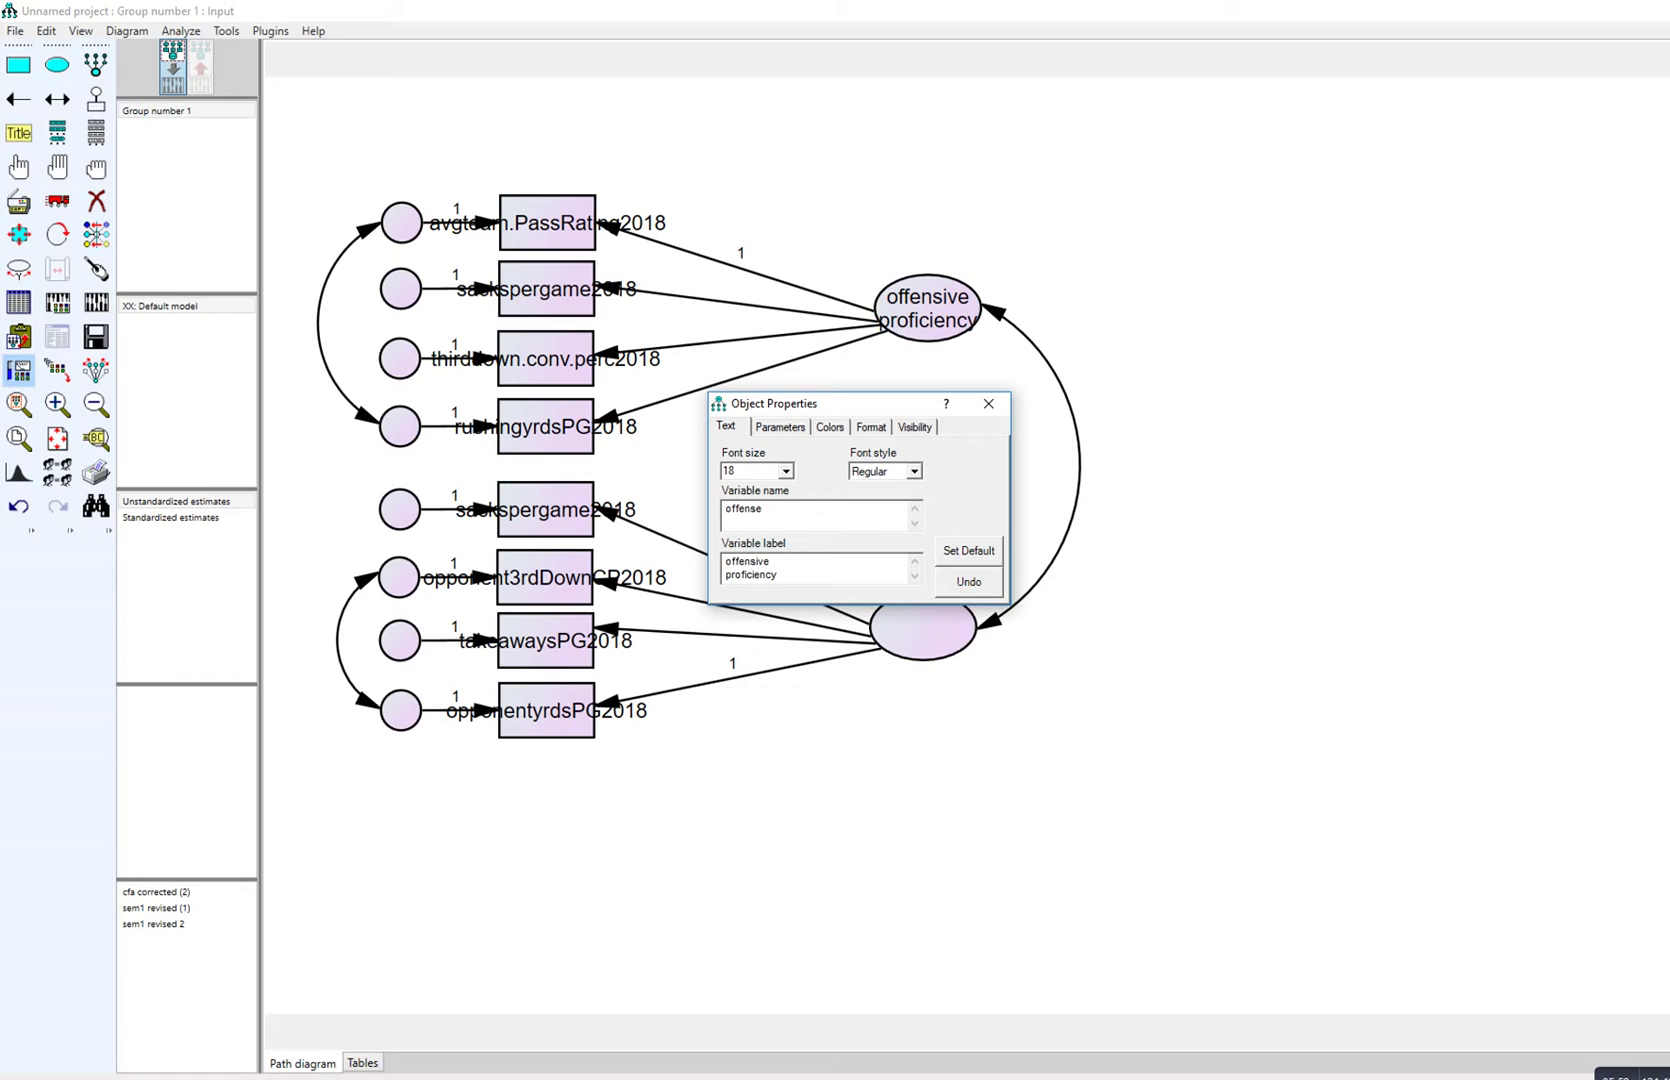
click(786, 471)
scroll(752, 525, up, 2)
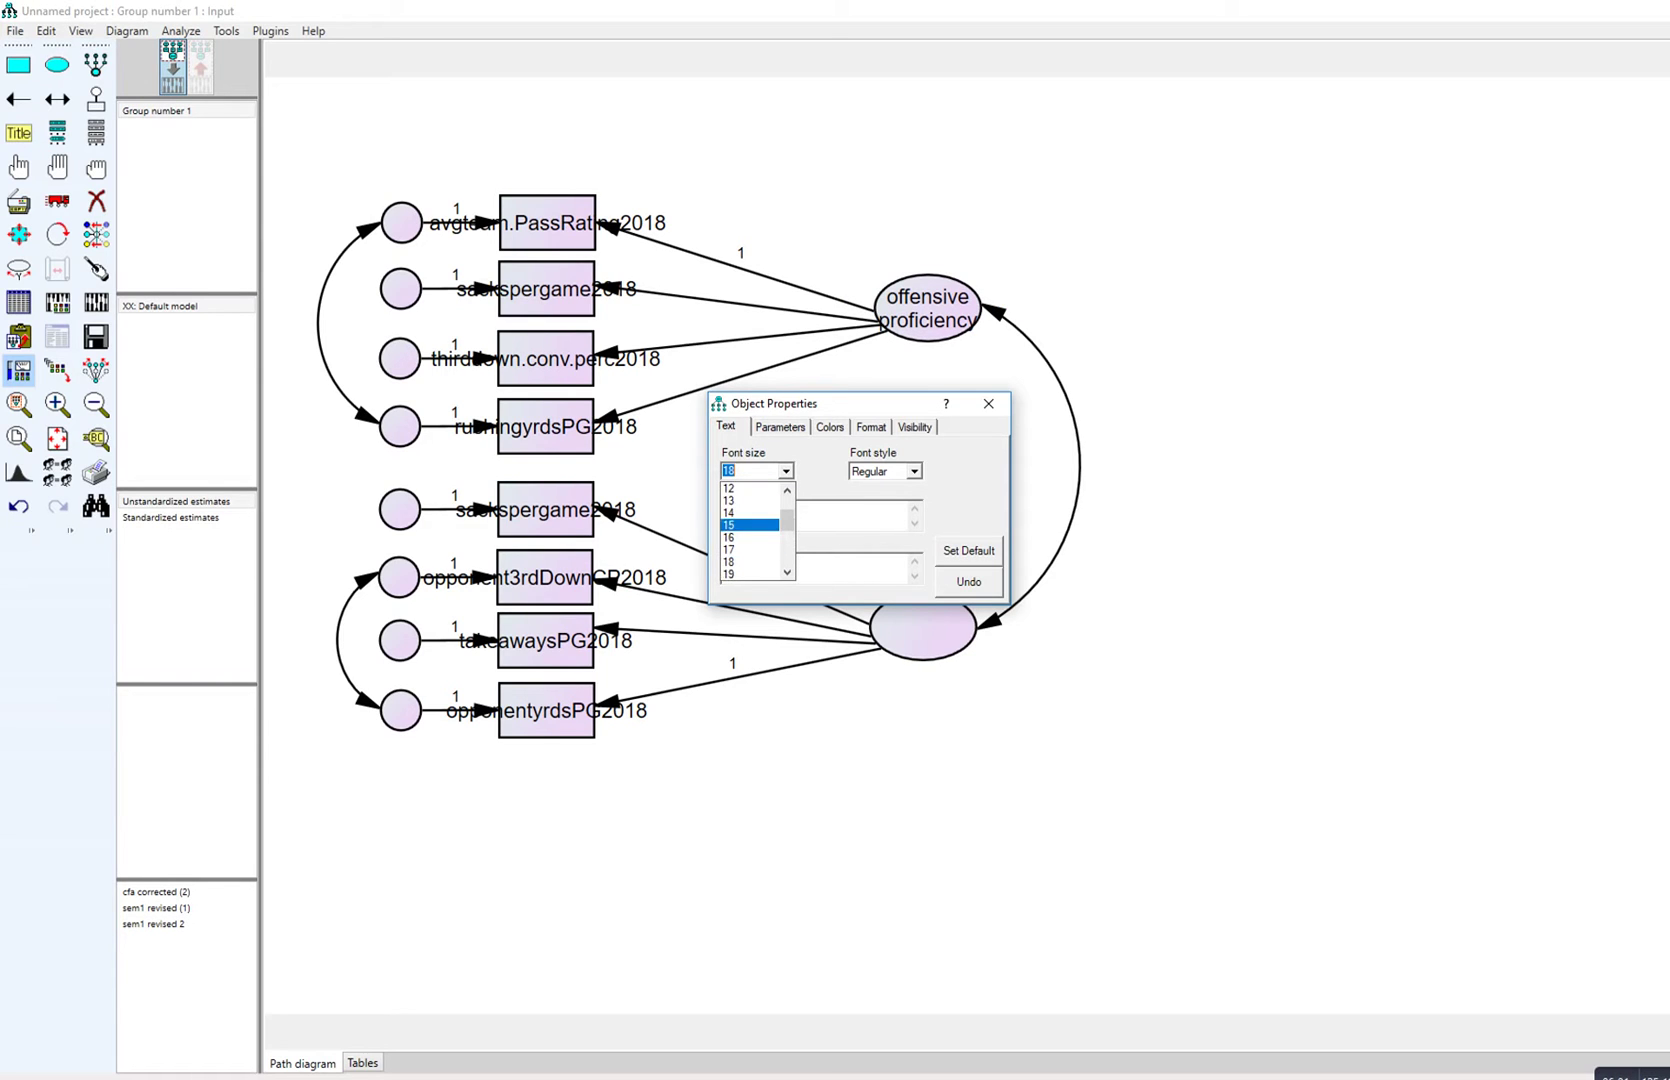
click(750, 488)
Step: Name the lower latent variable "defensive"
click(923, 635)
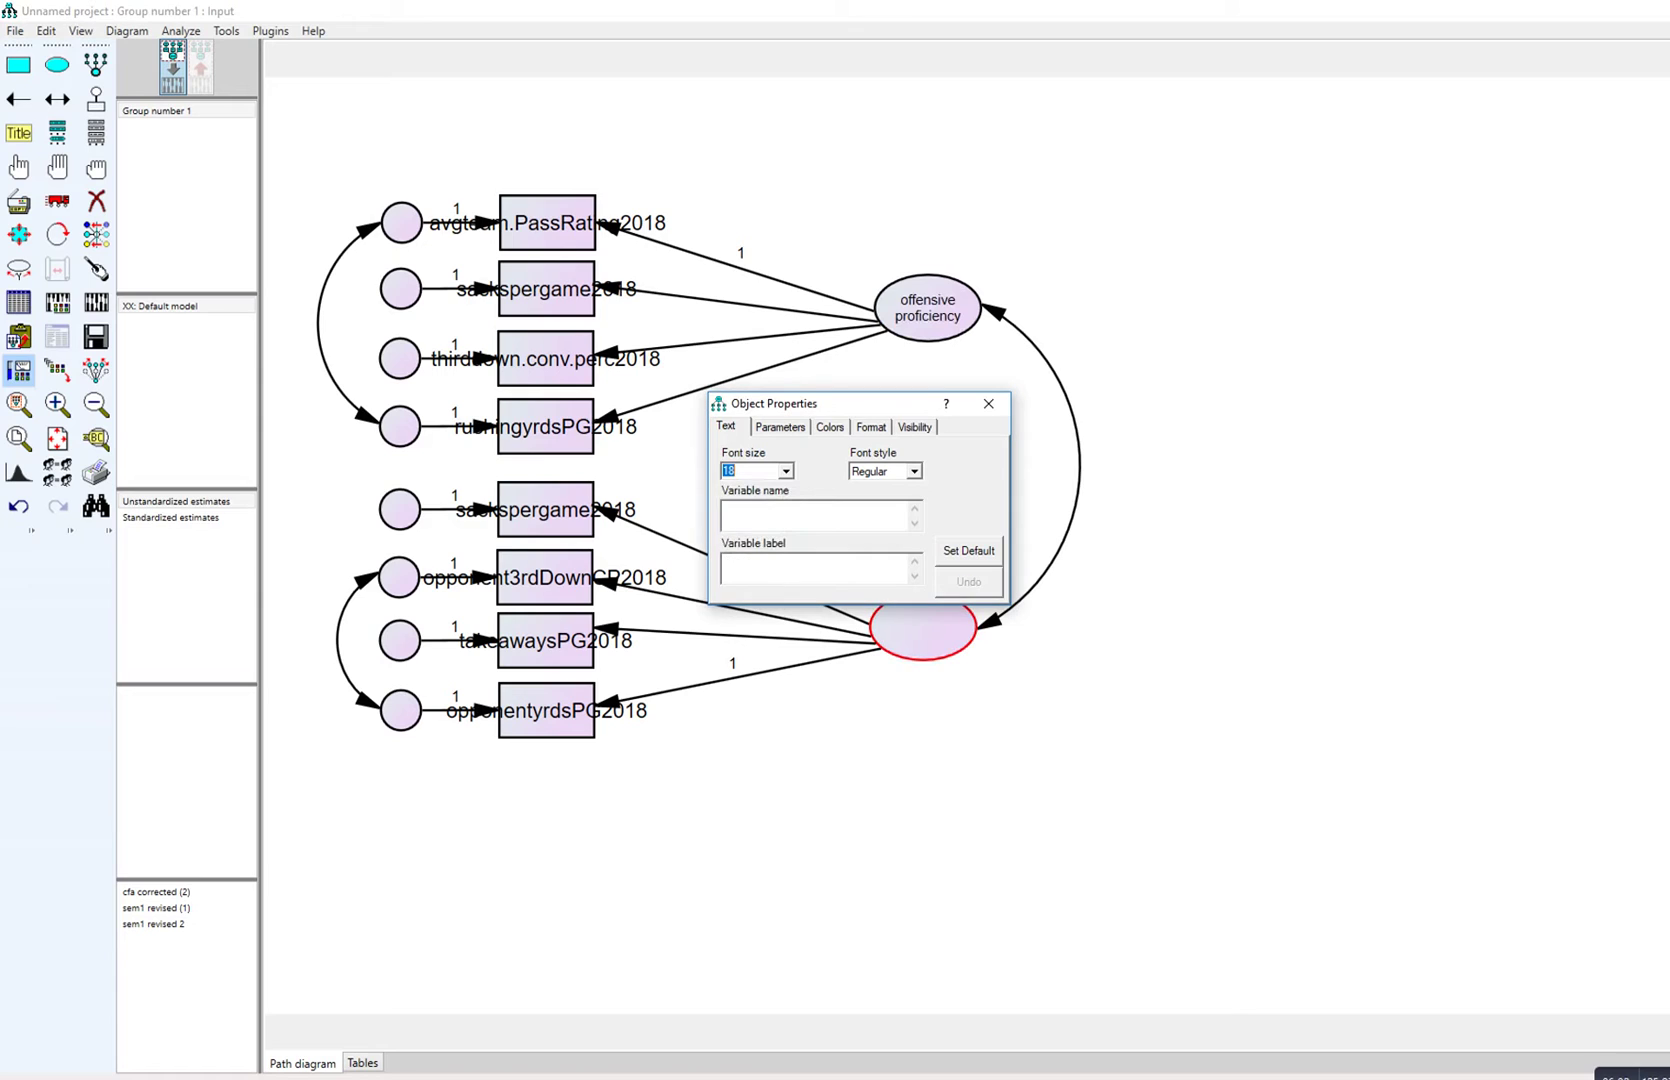
click(790, 513)
text(defensive)
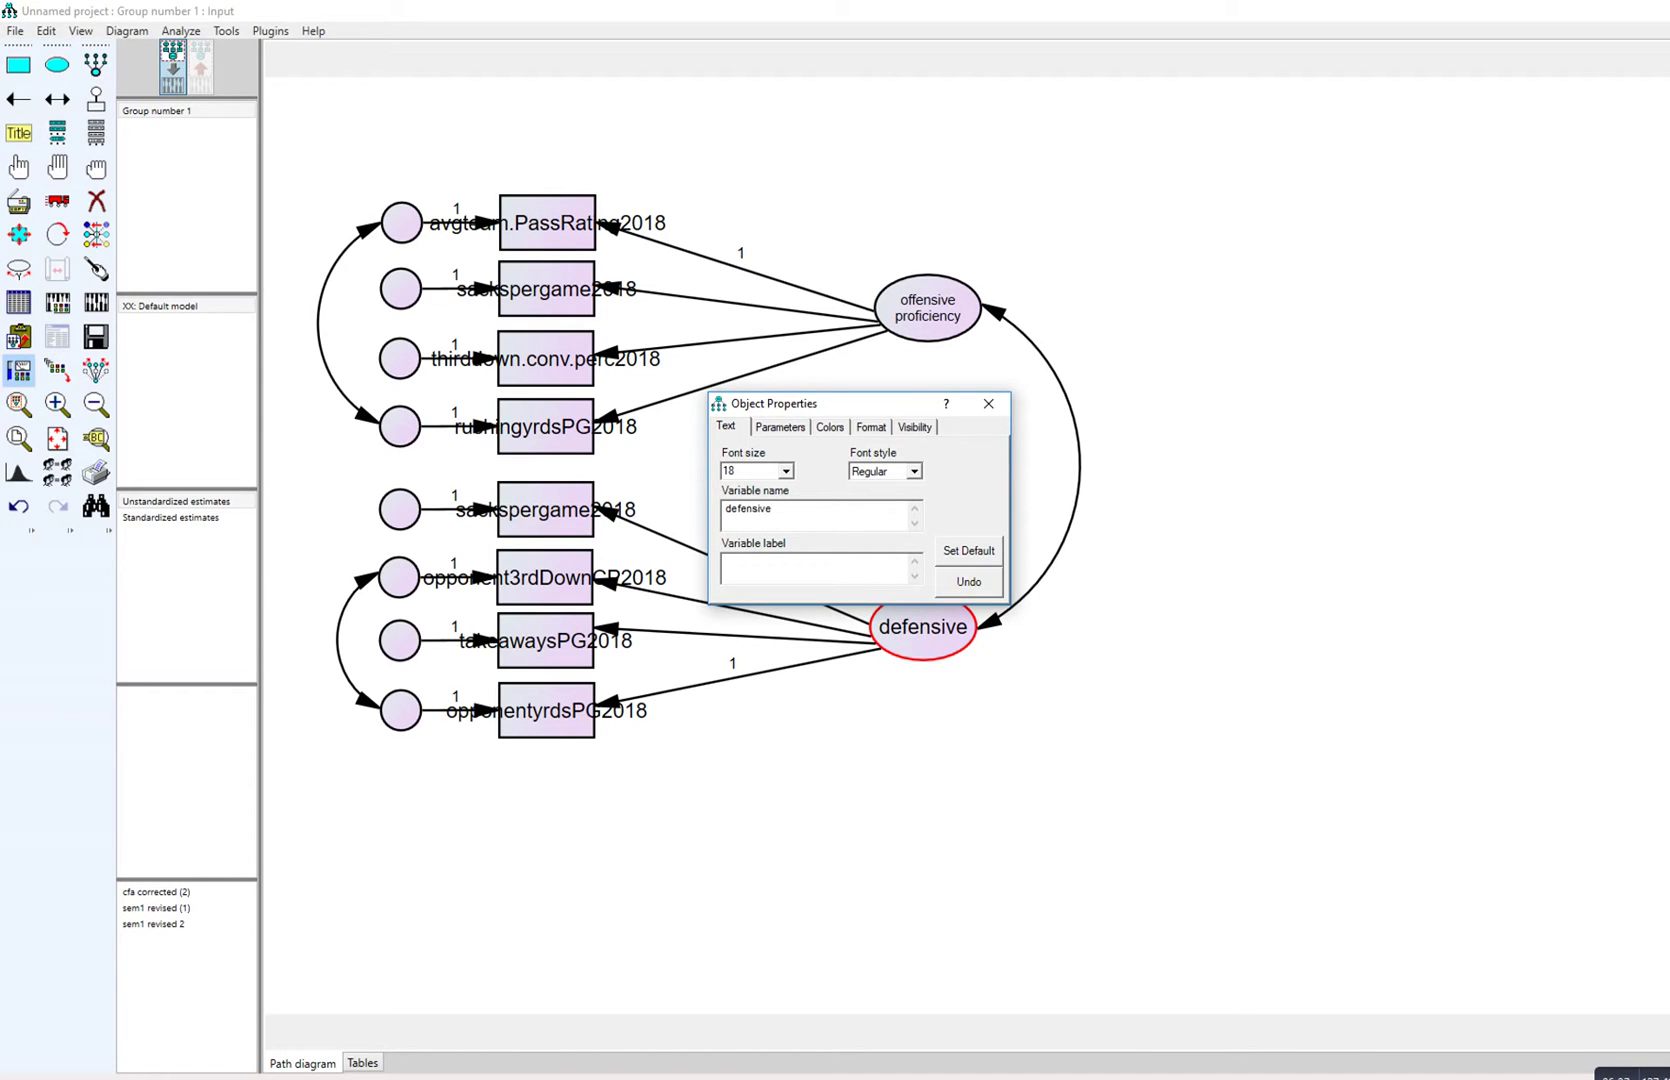
Step: Label the lower latent variable "(low) defensive proficiency", with "proficiency" on a second line, at font size 12
click(788, 565)
text((low) defens)
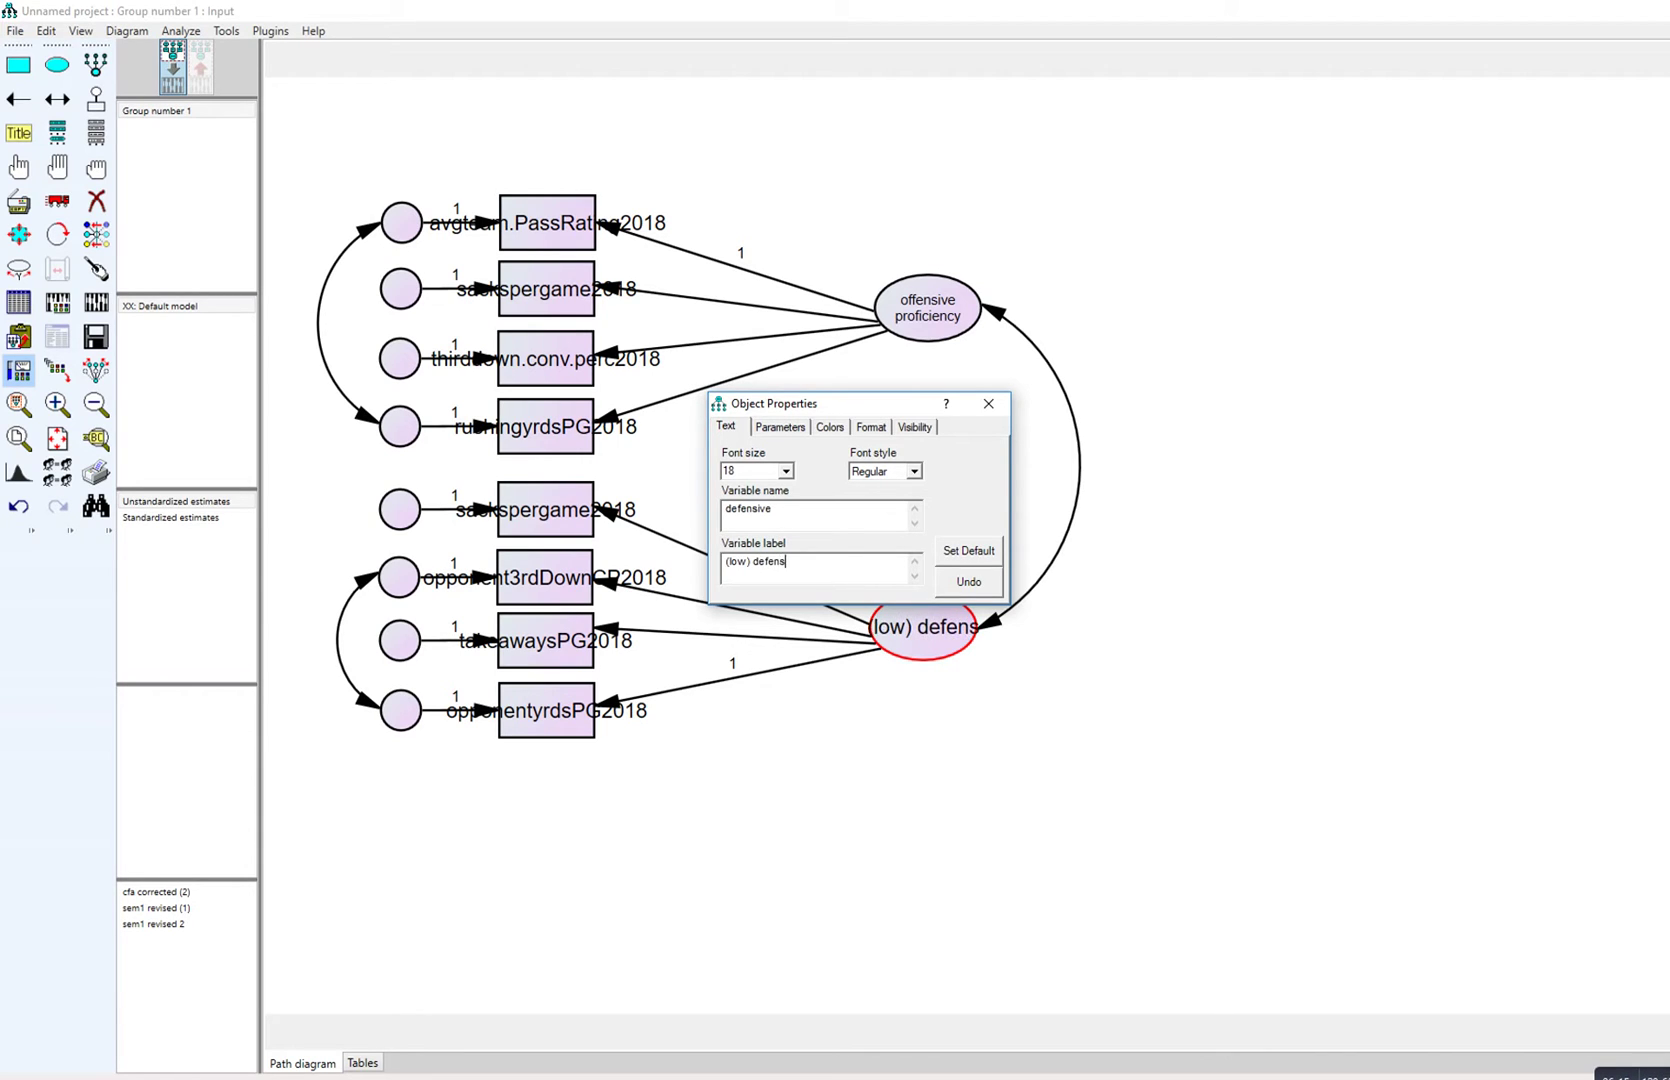
text(iveproficincy)
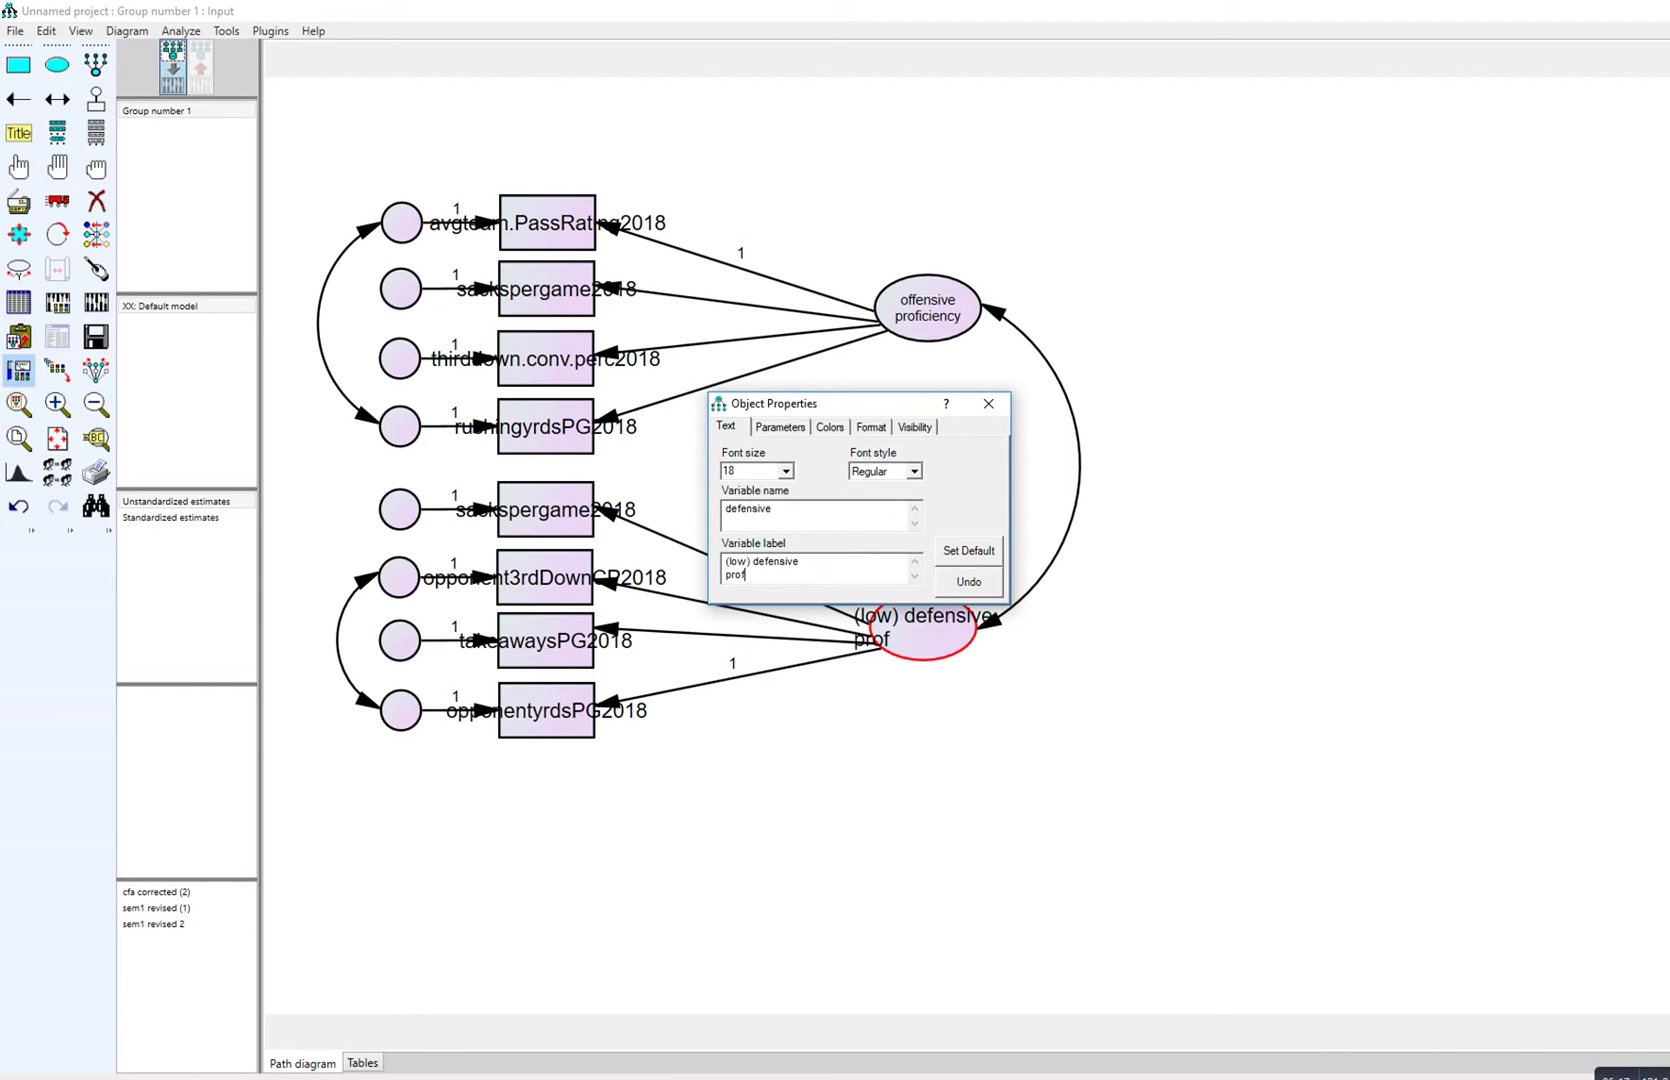
key(BackSpace)
key(BackSpace)
key(BackSpace)
text(ency)
click(786, 471)
scroll(752, 536, up, 2)
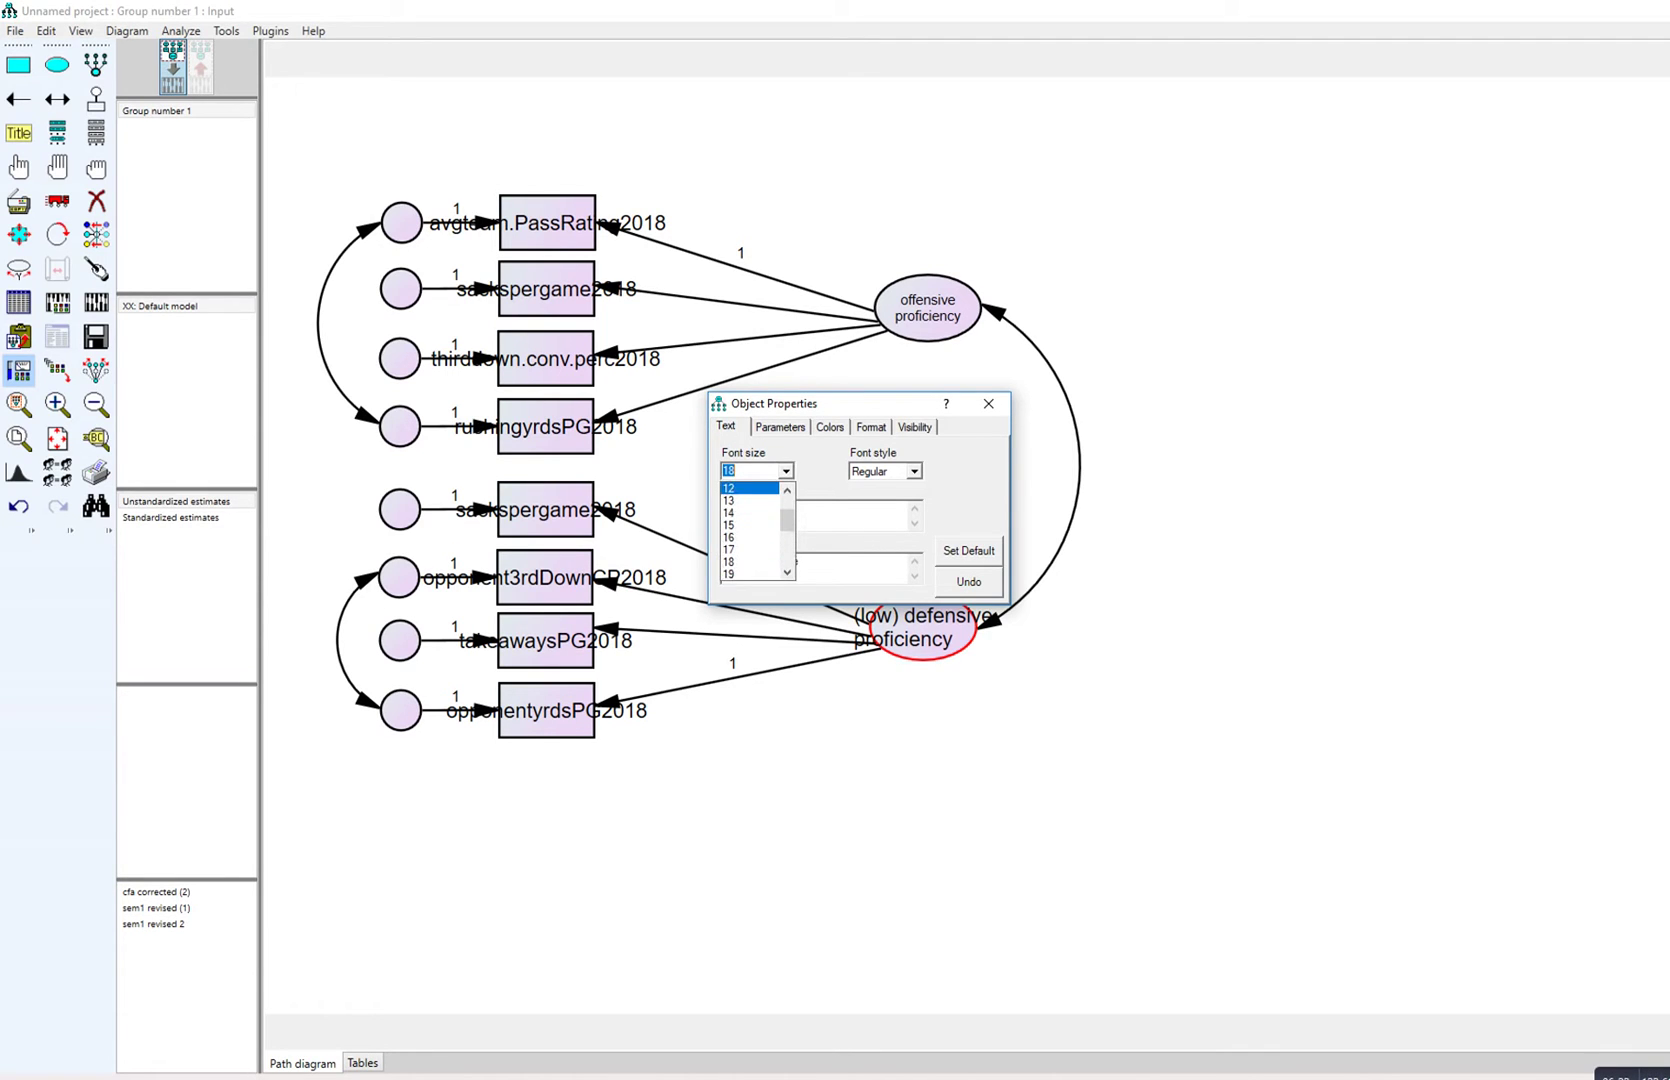
click(748, 488)
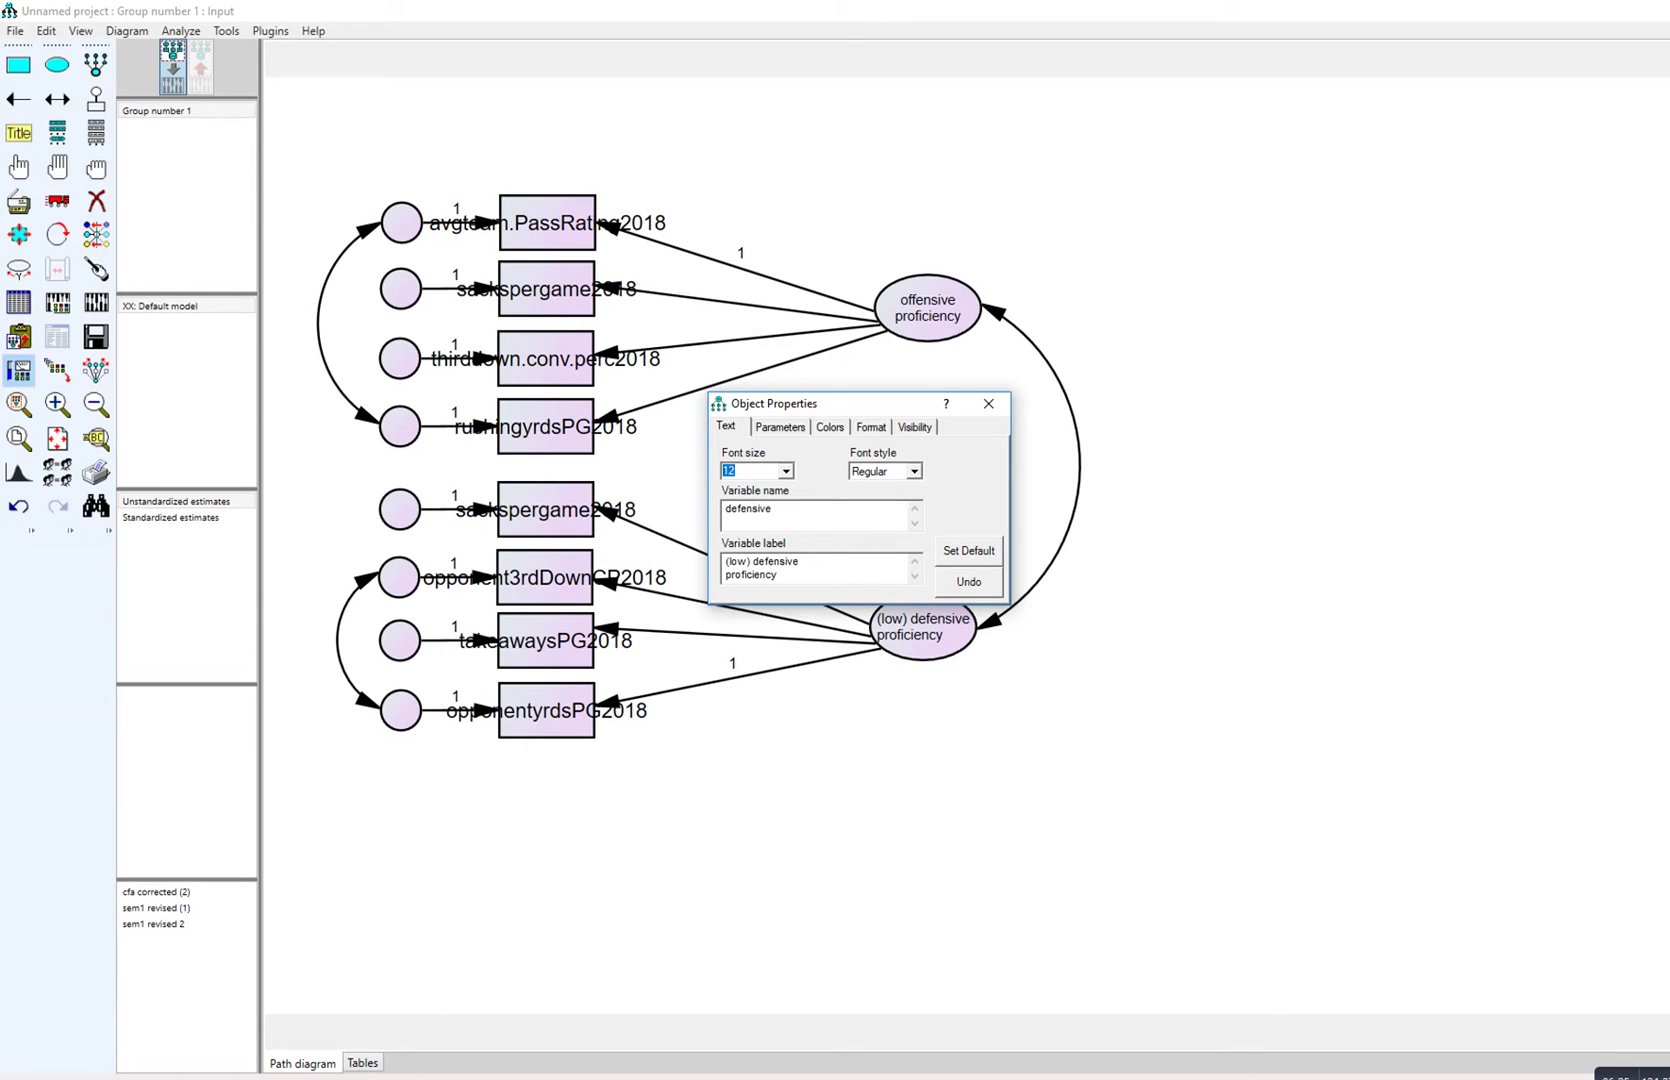
Step: Name the error terms of the upper four indicators e1, e2, e3 and e4 from top to bottom
click(401, 223)
click(780, 513)
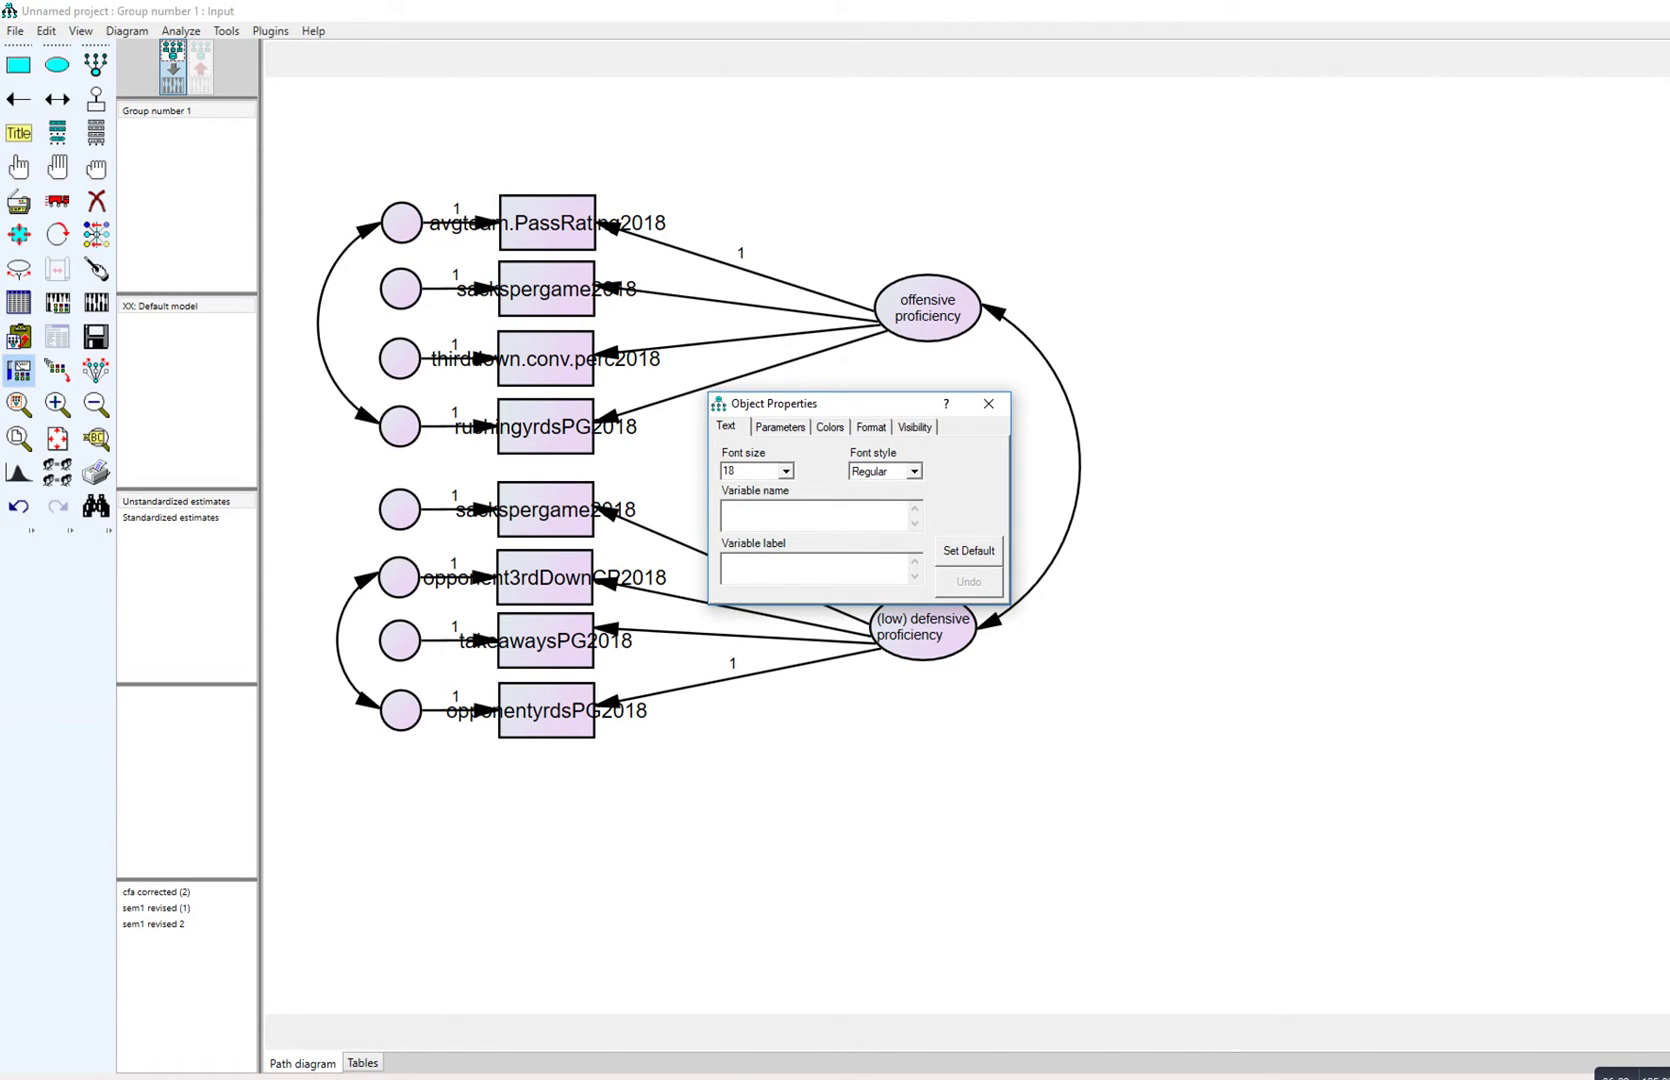
text(e1)
click(401, 289)
text(e2)
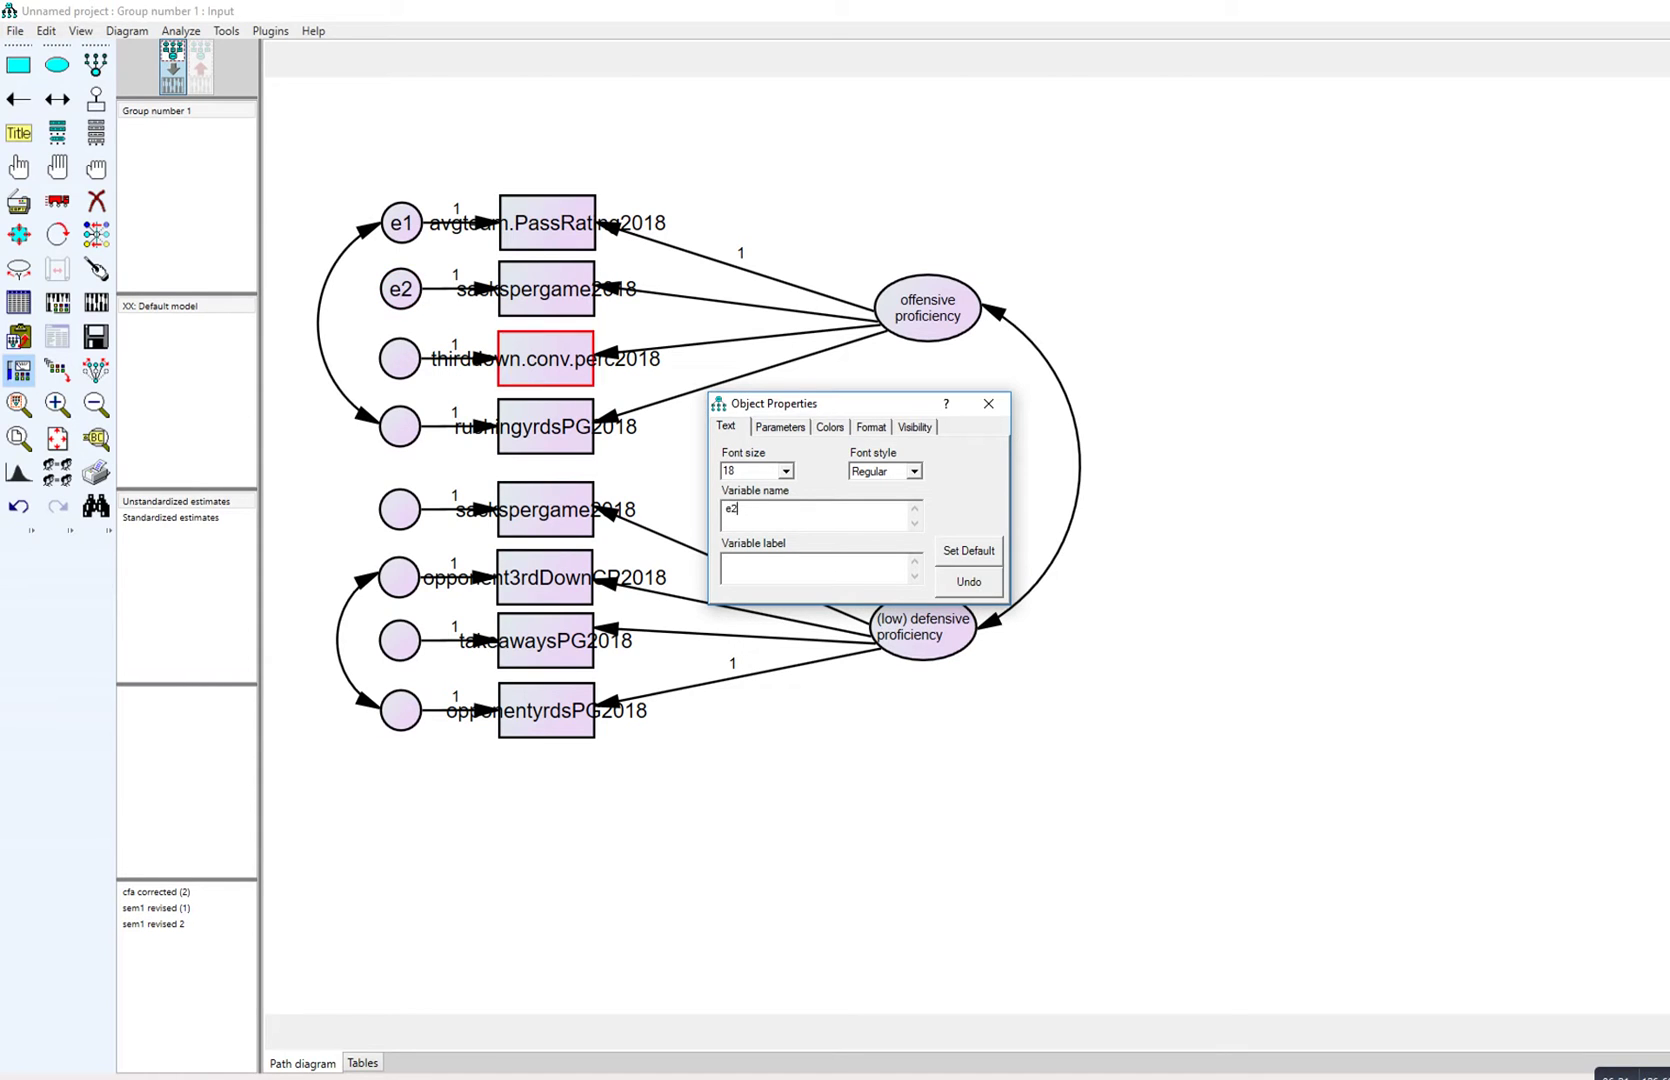
click(400, 358)
text(e3)
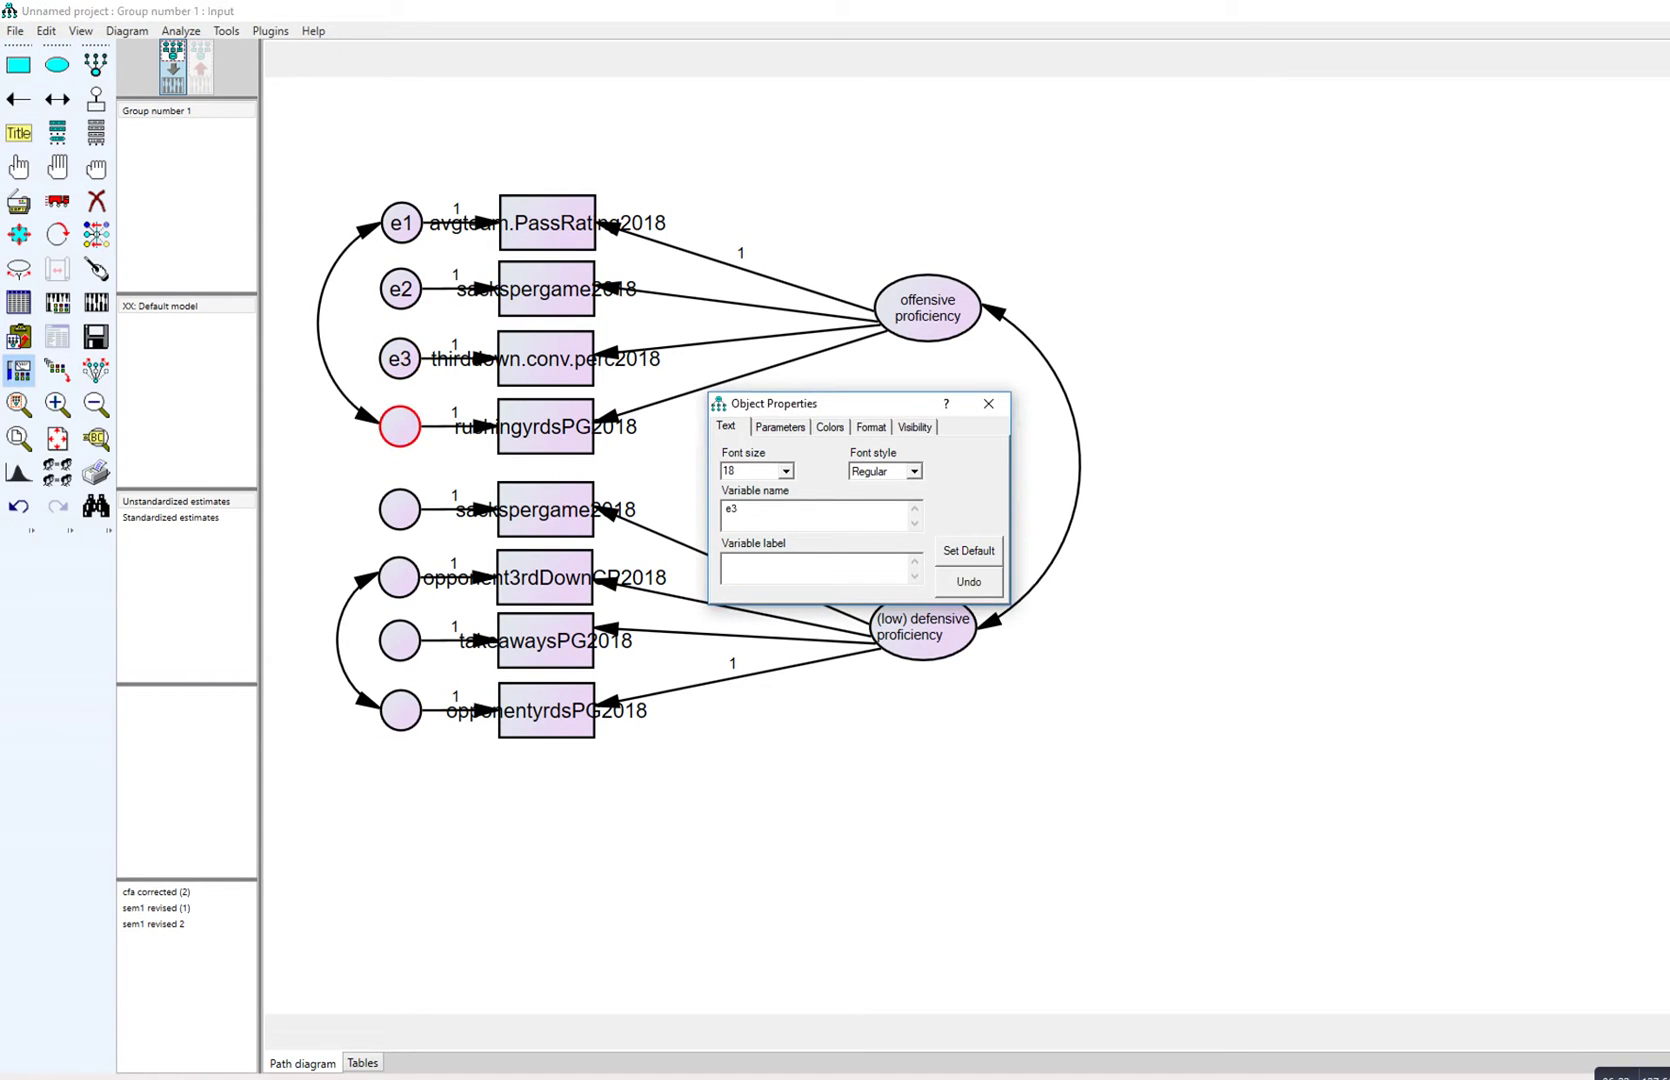
click(400, 426)
text(e4)
Step: Name the error terms of the lower four indicators e5, e6, e7 and e8 from top to bottom
click(400, 509)
text(e5)
click(399, 577)
text(e6)
click(400, 640)
text(e7)
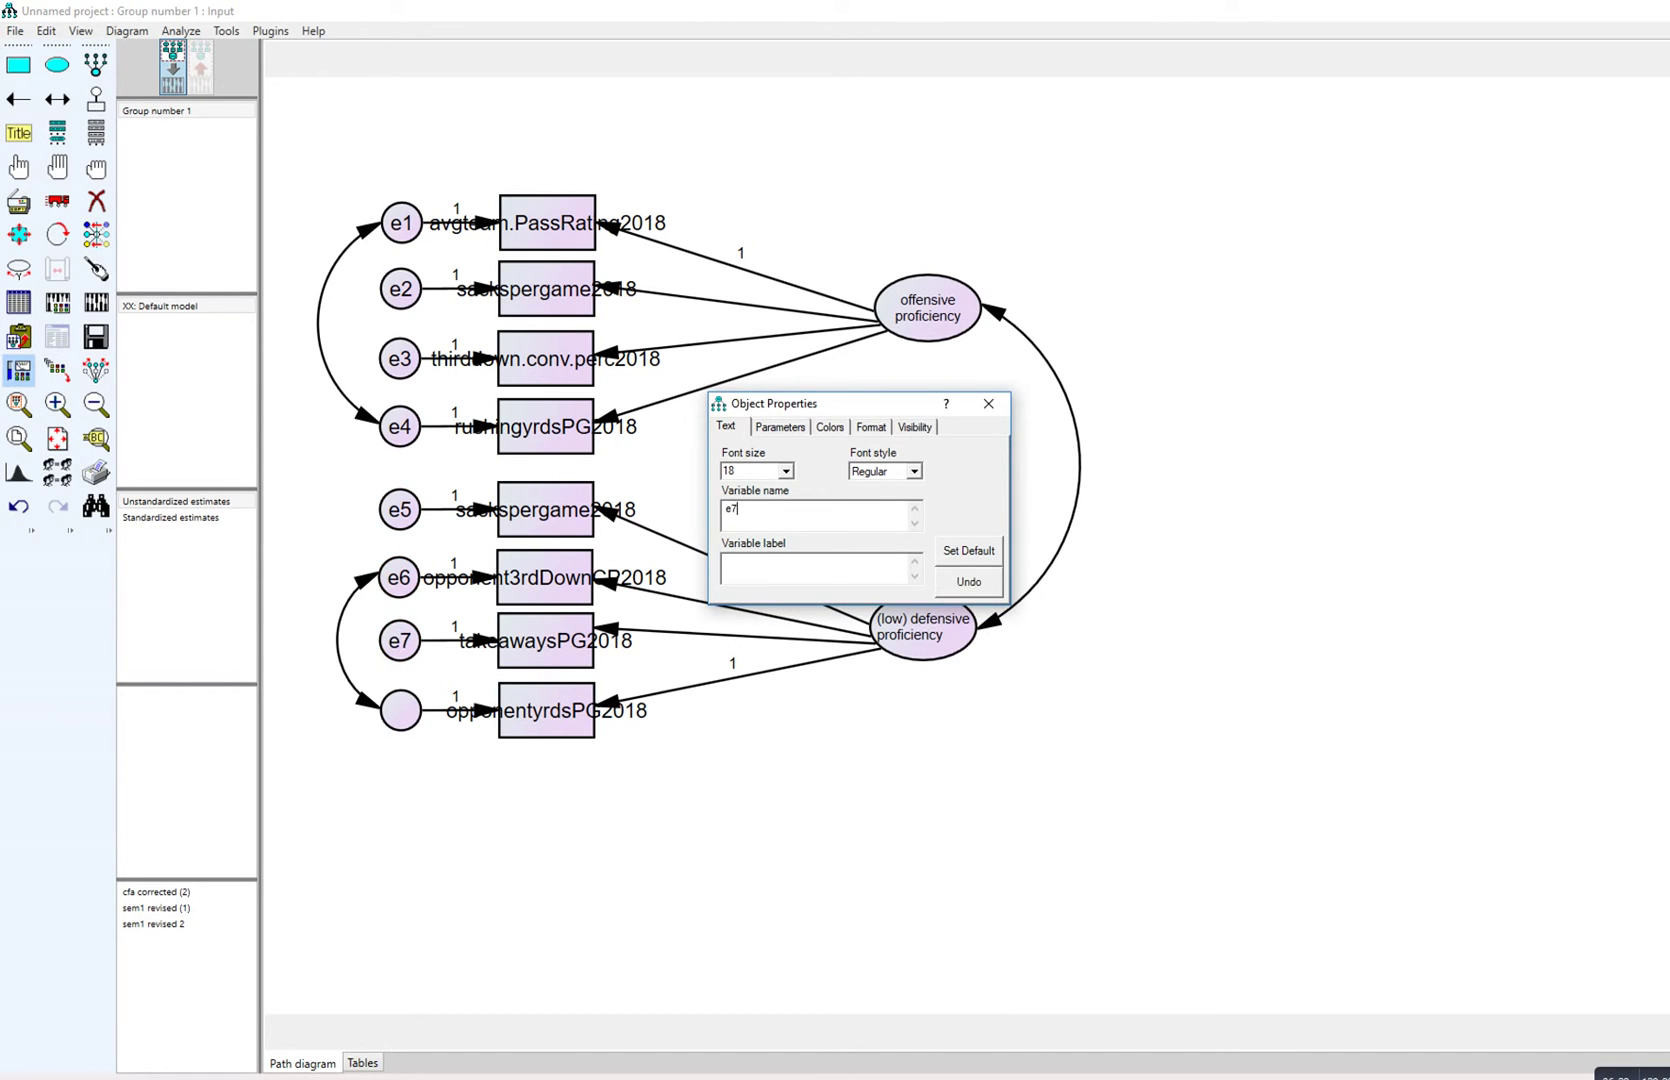
click(401, 710)
text(e8)
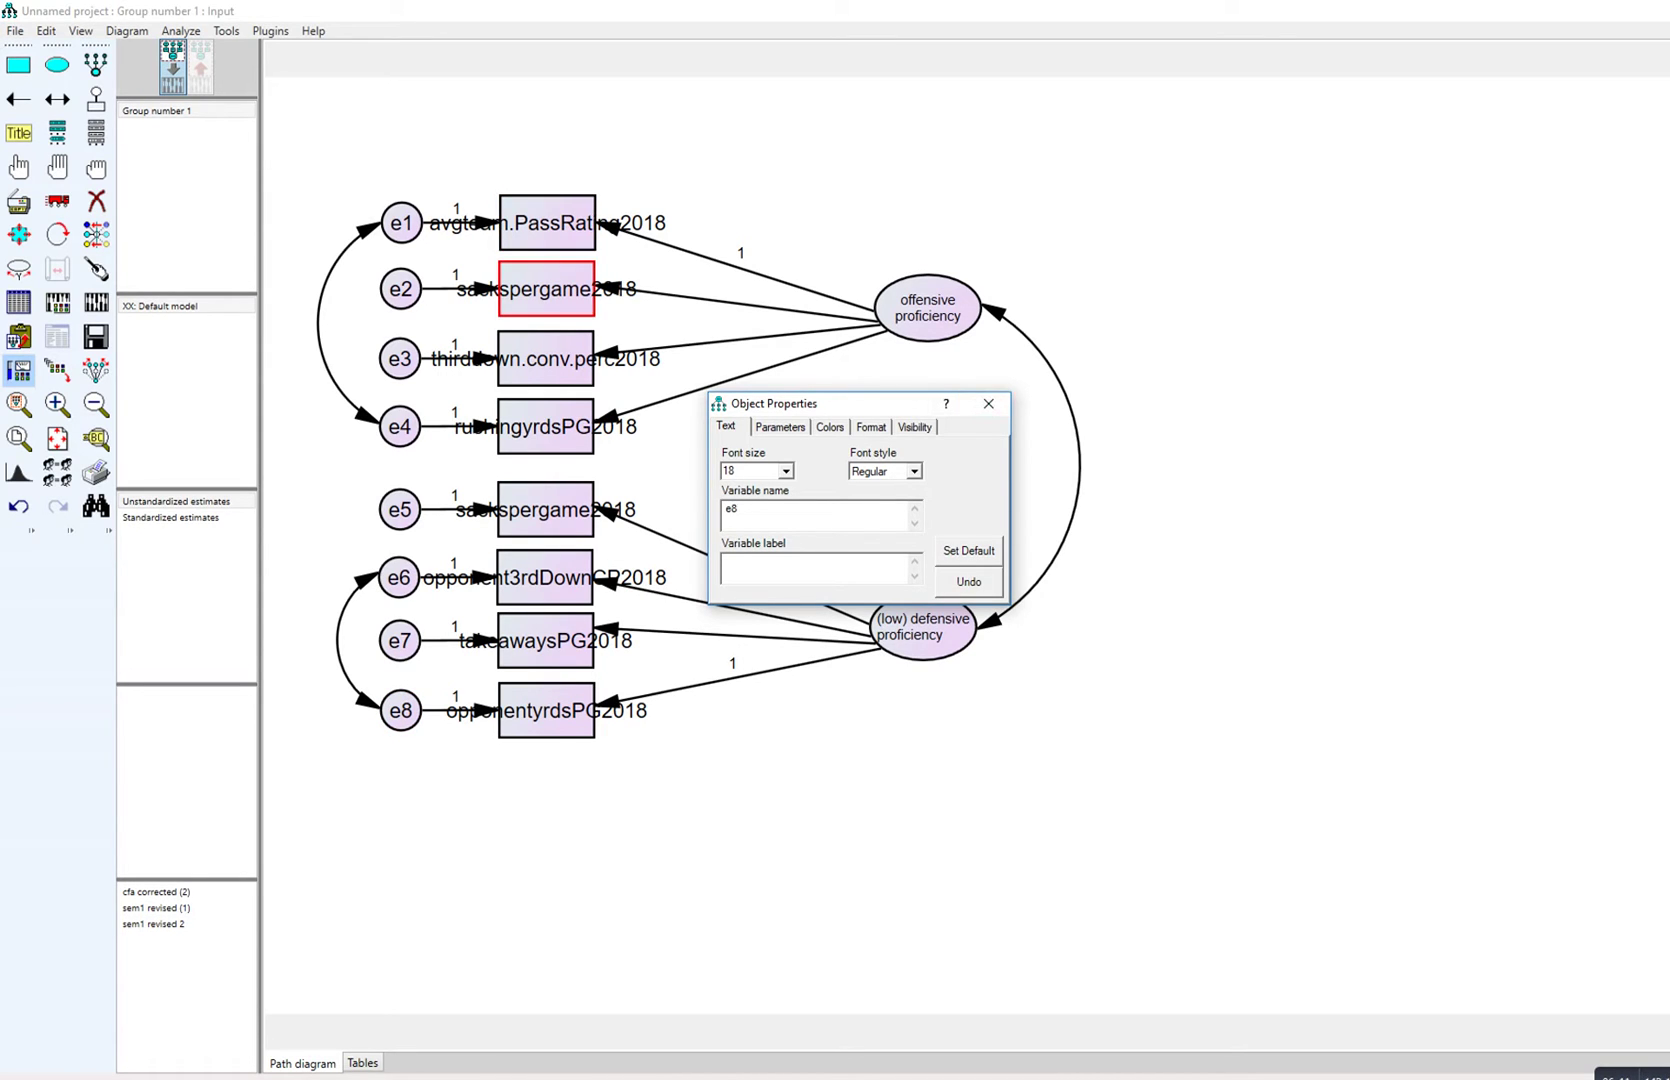
Step: Label the avgteam.PassRating2018 indicator "average team passer rating", with "passer rating" on a second line, at font size 12
click(547, 222)
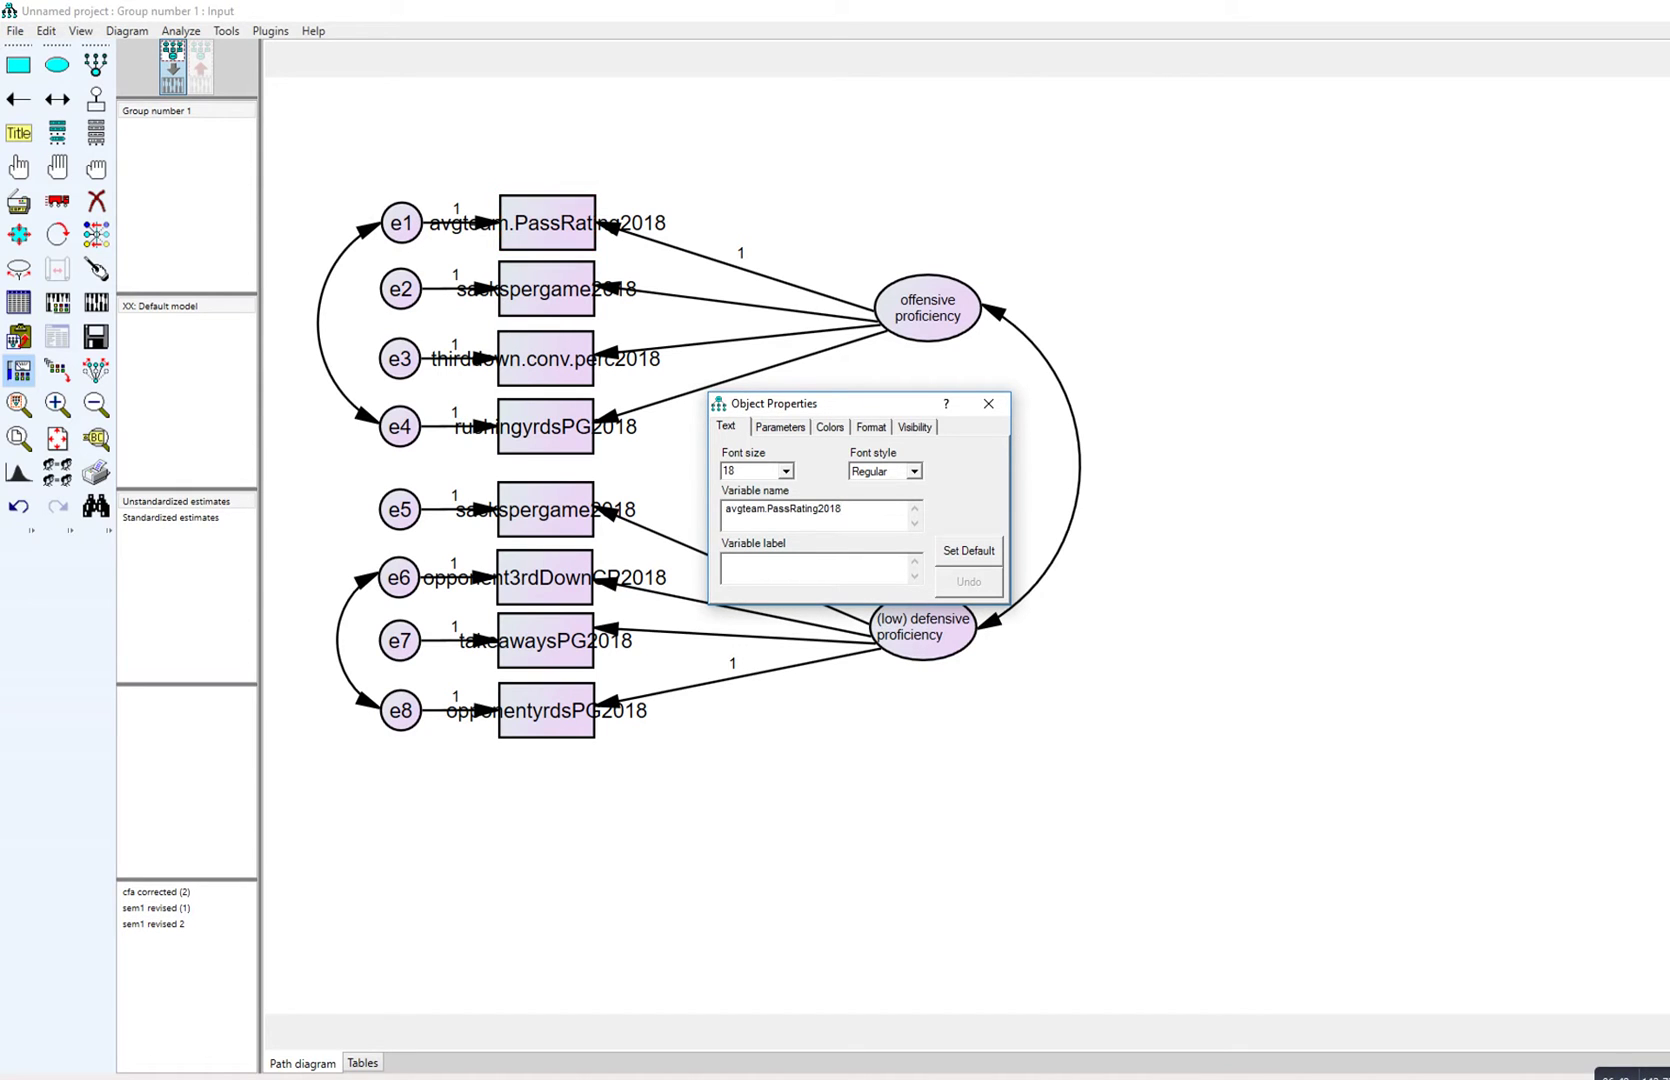
double_click(784, 509)
click(786, 471)
scroll(748, 520, up, 2)
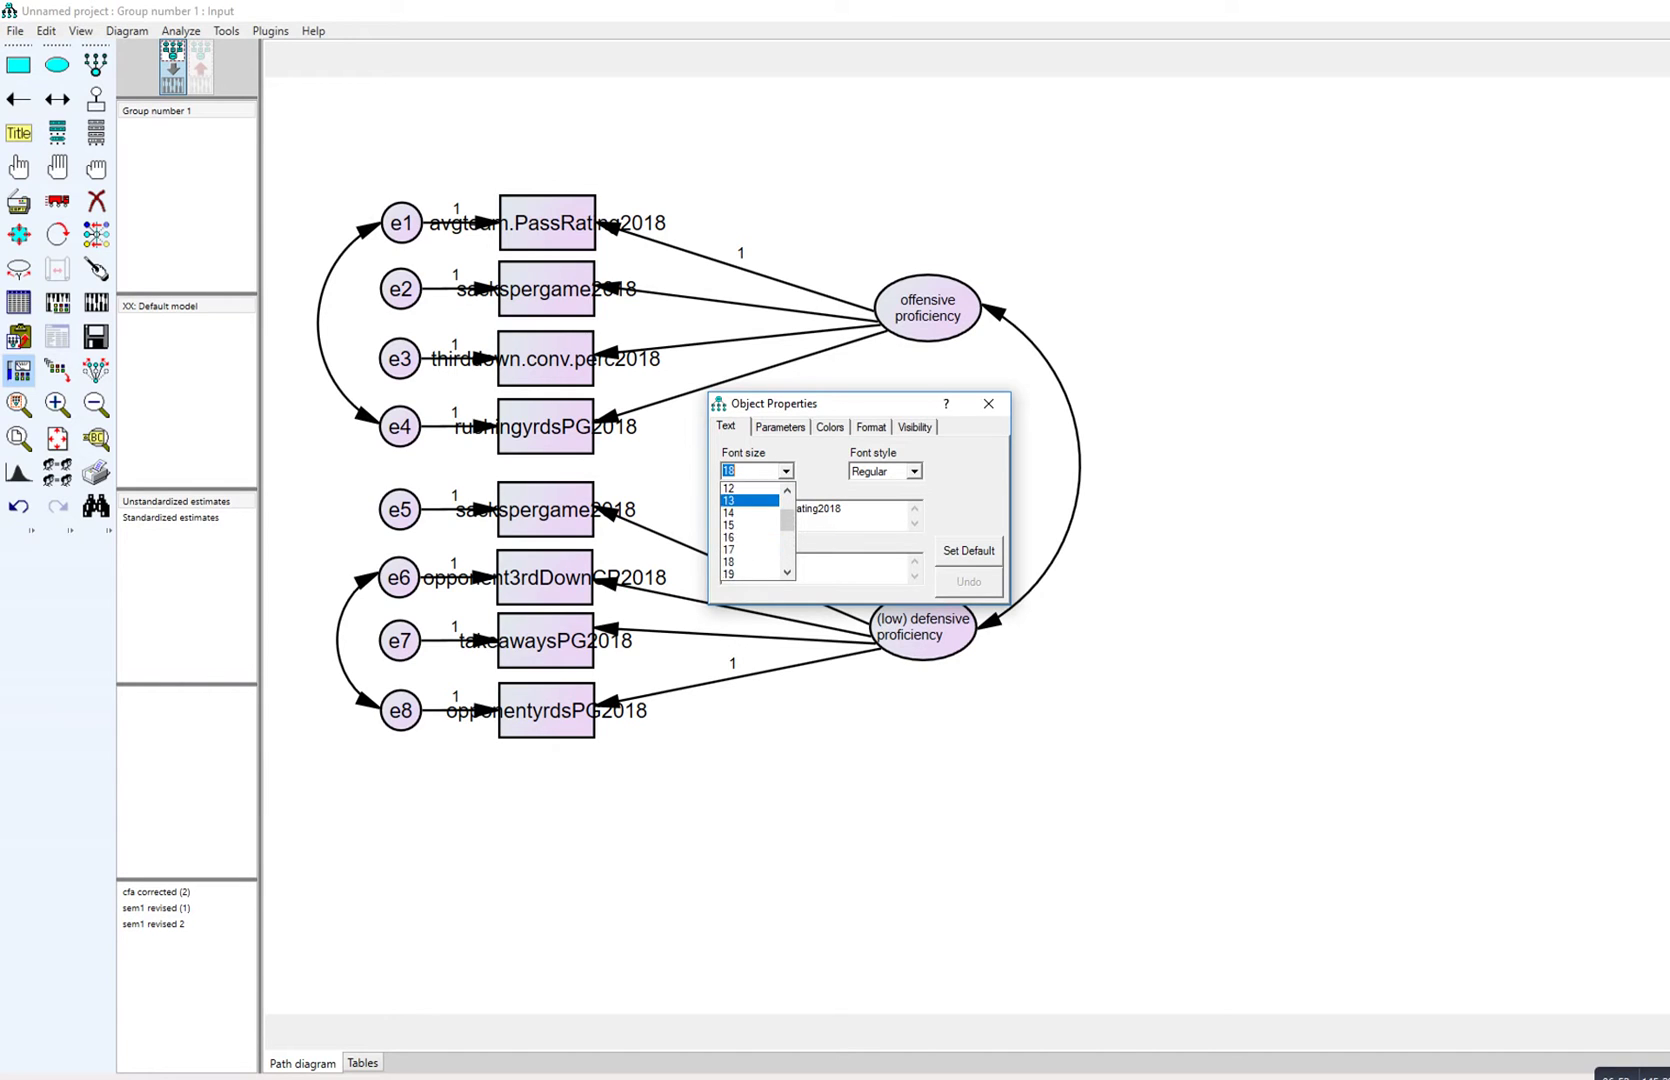
click(745, 488)
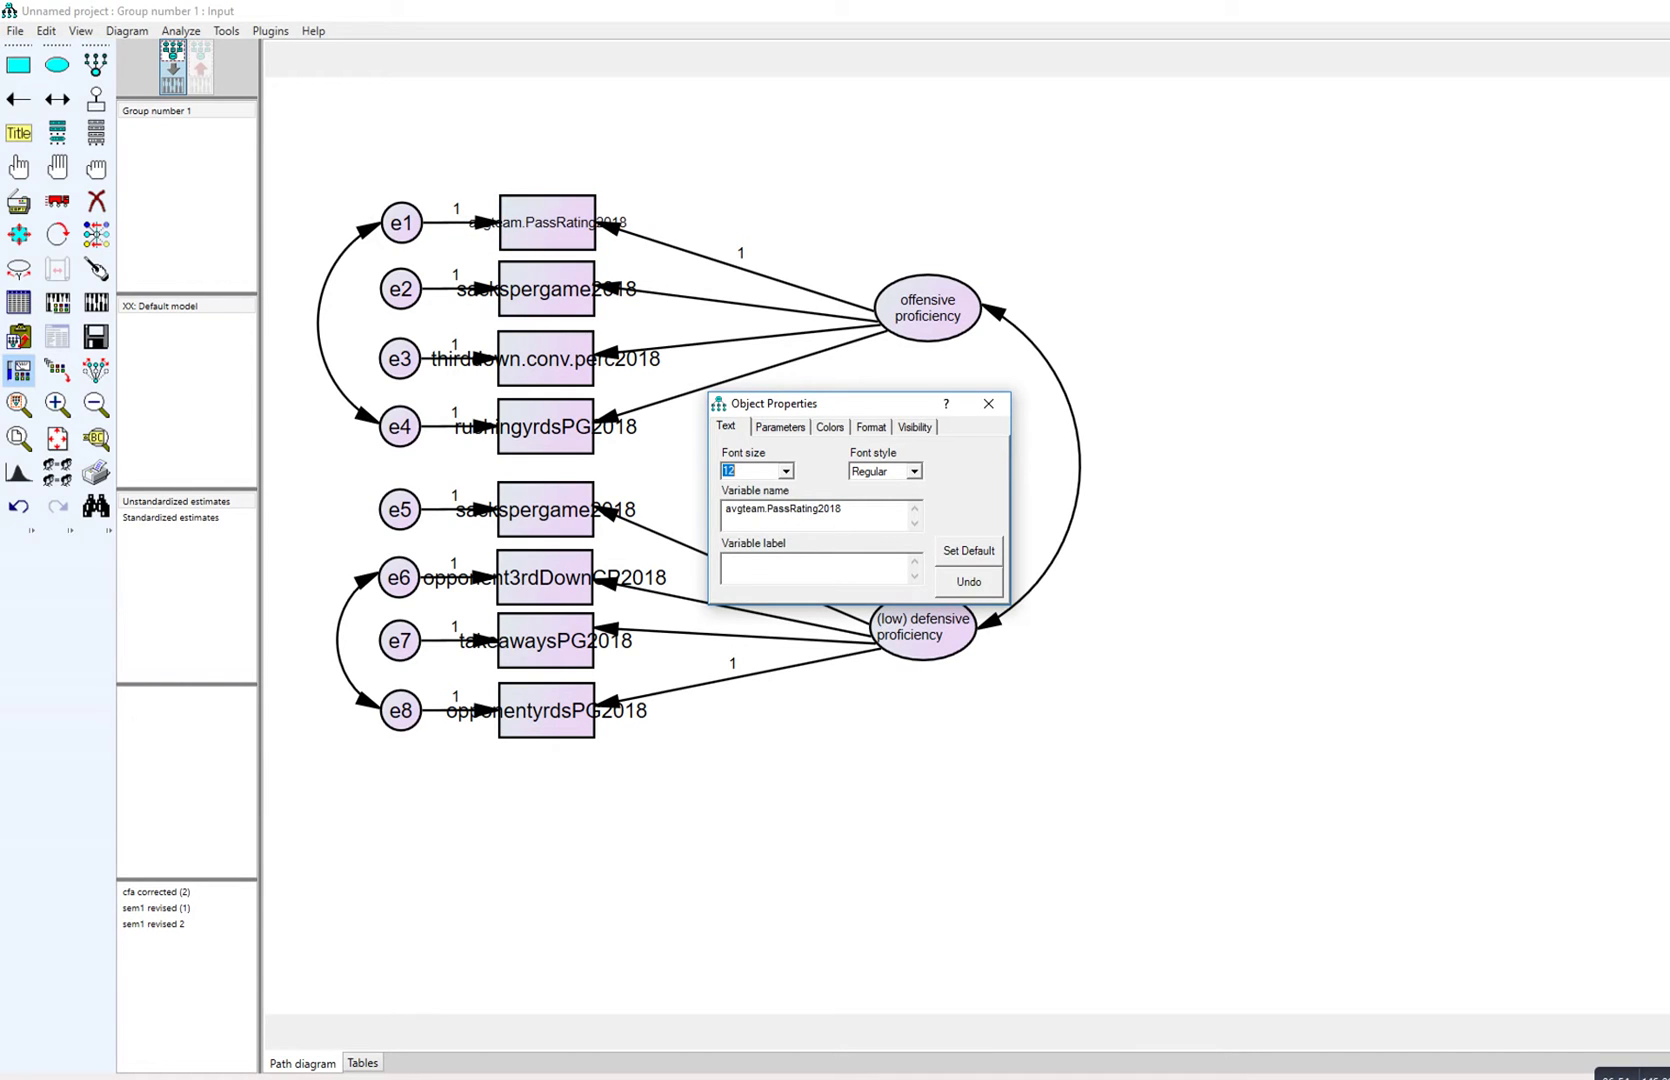
click(784, 567)
text(average)
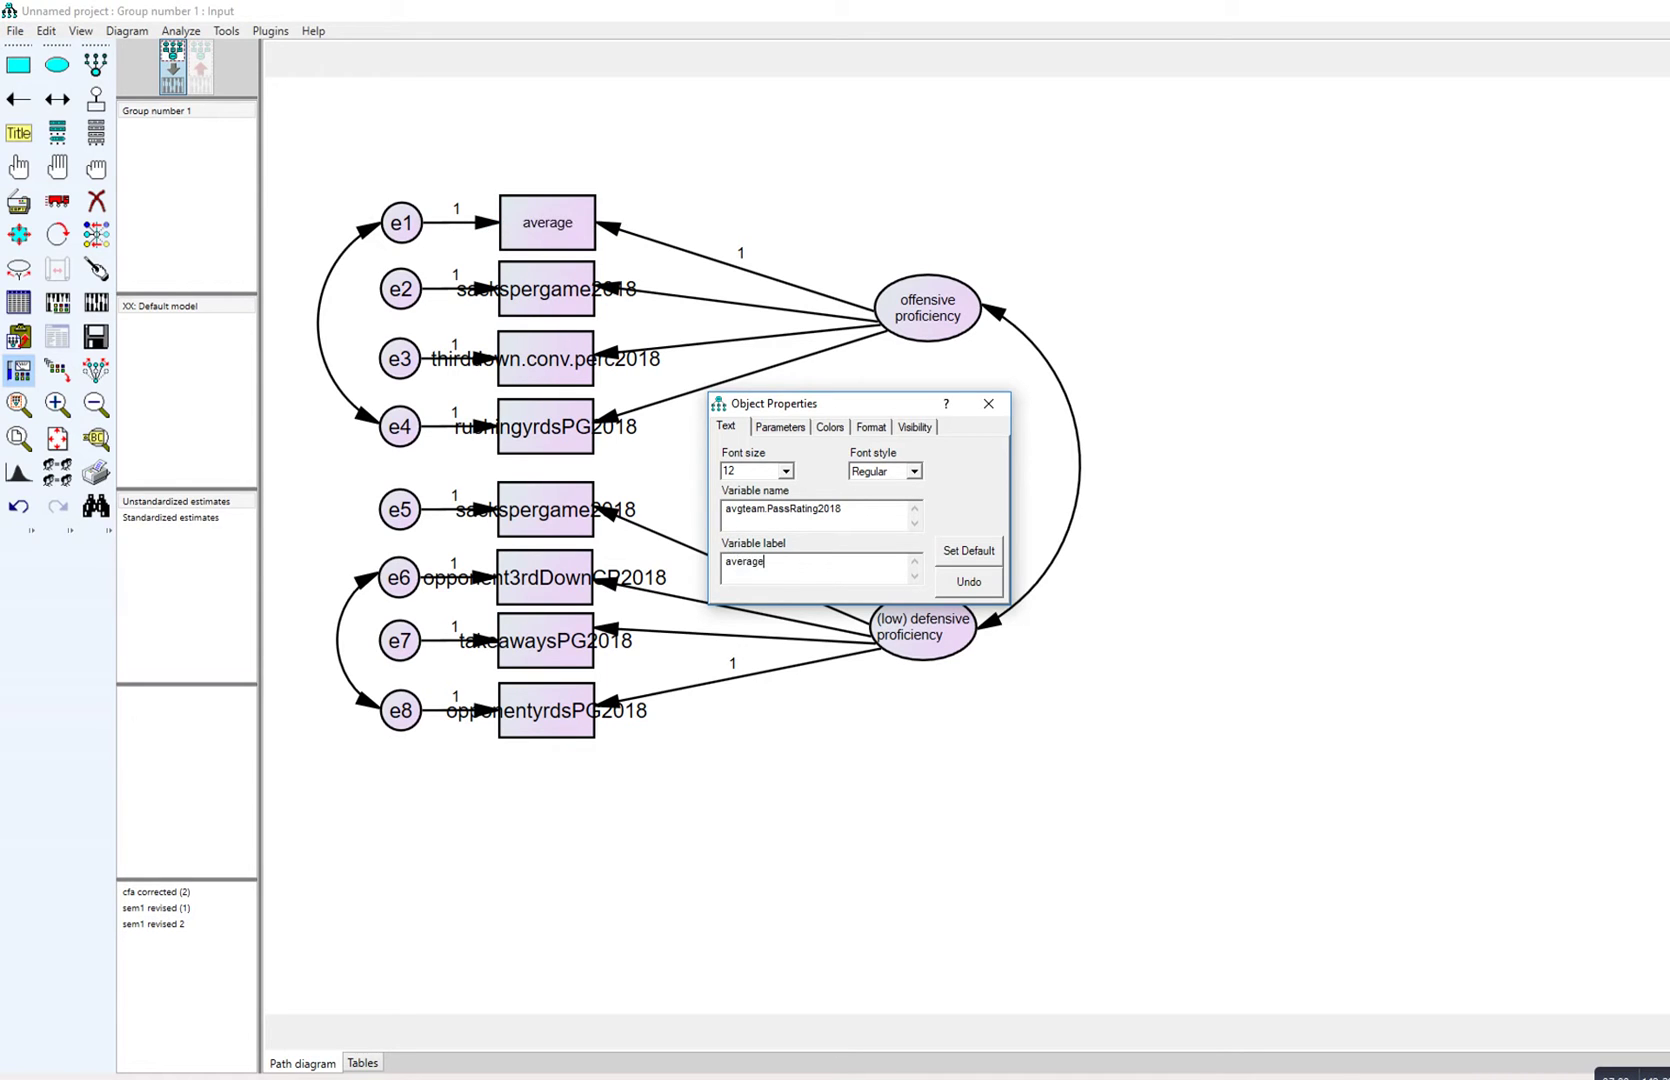
text( team passer rating)
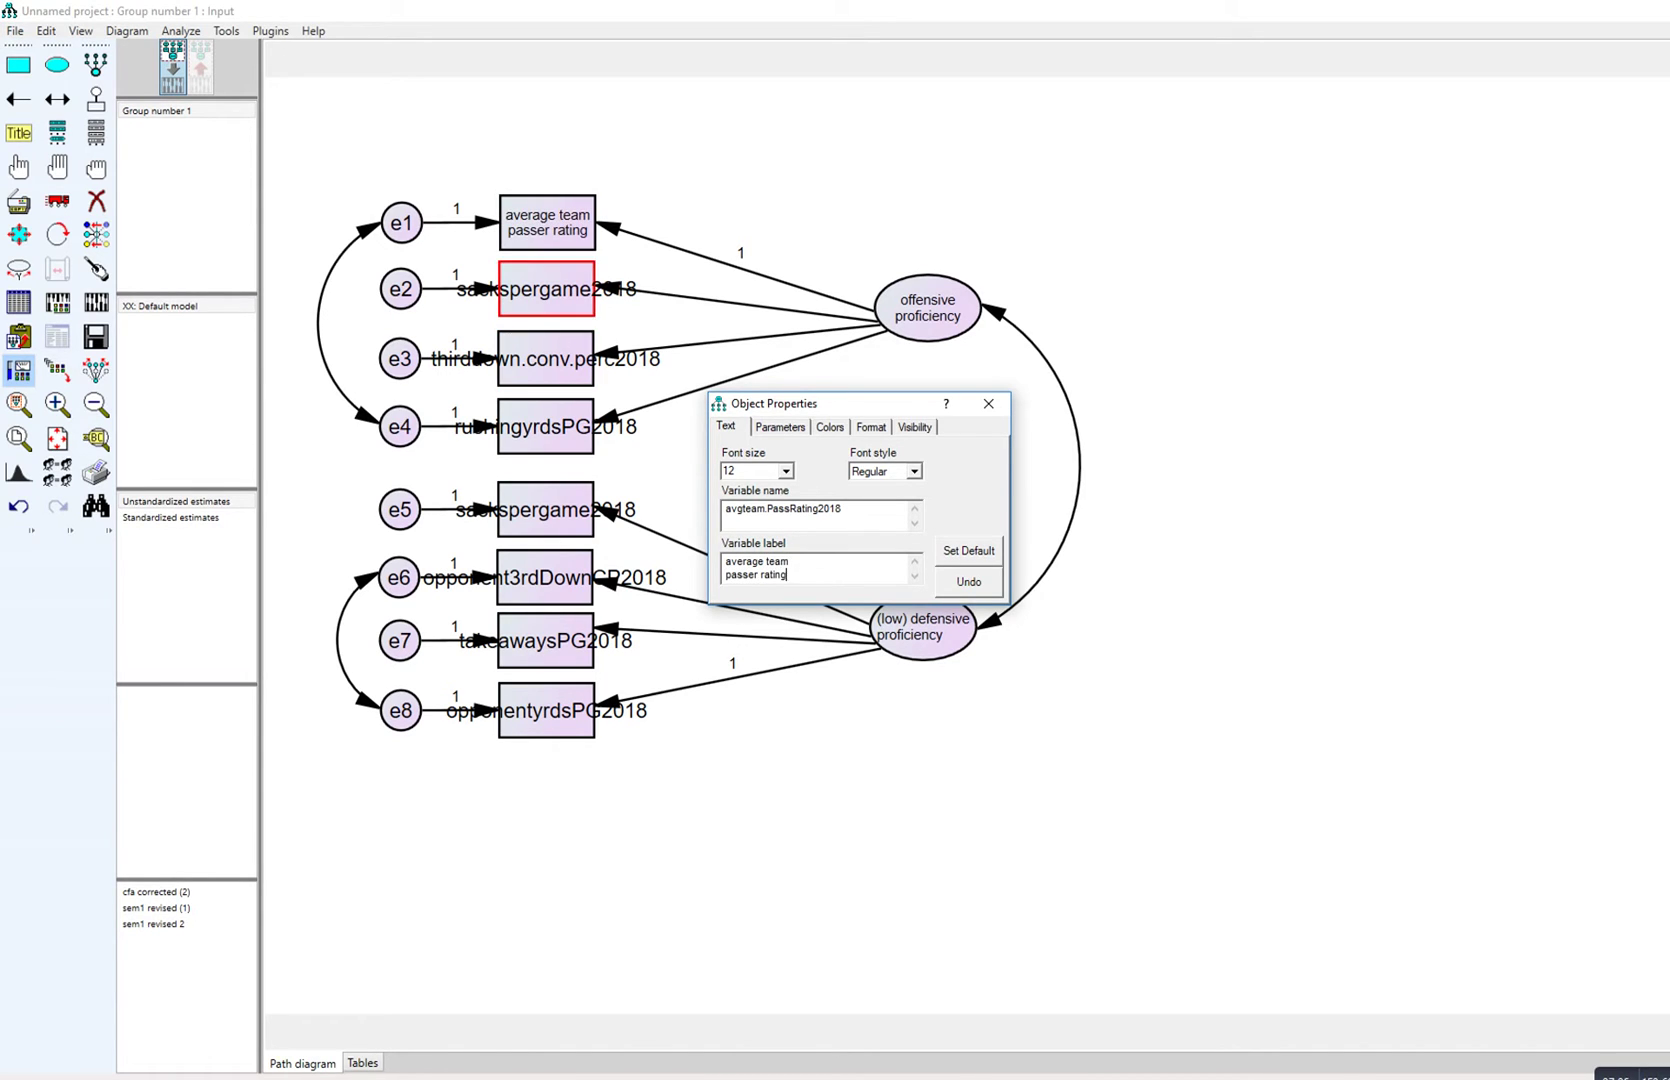
Step: Label the upper sackspergame2018 indicator "quarterback sacked per grame", with "per grame" on a second line, at font size 12
click(546, 289)
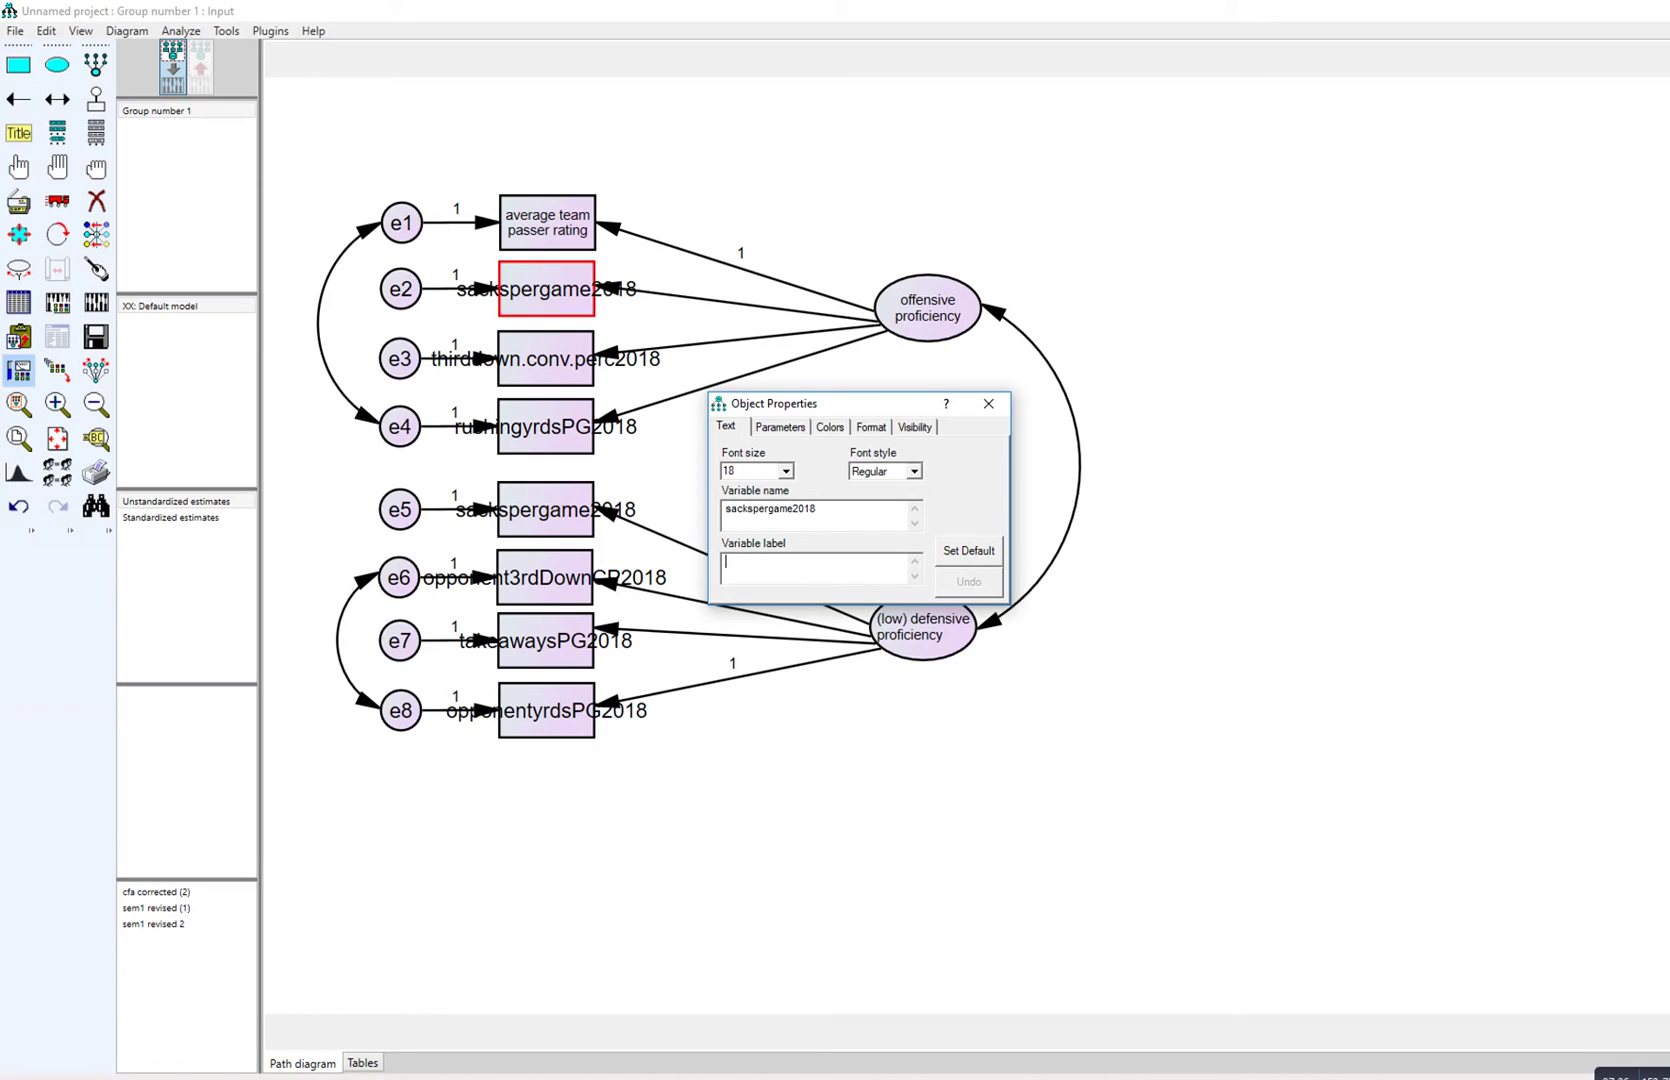
click(786, 471)
scroll(757, 531, up, 3)
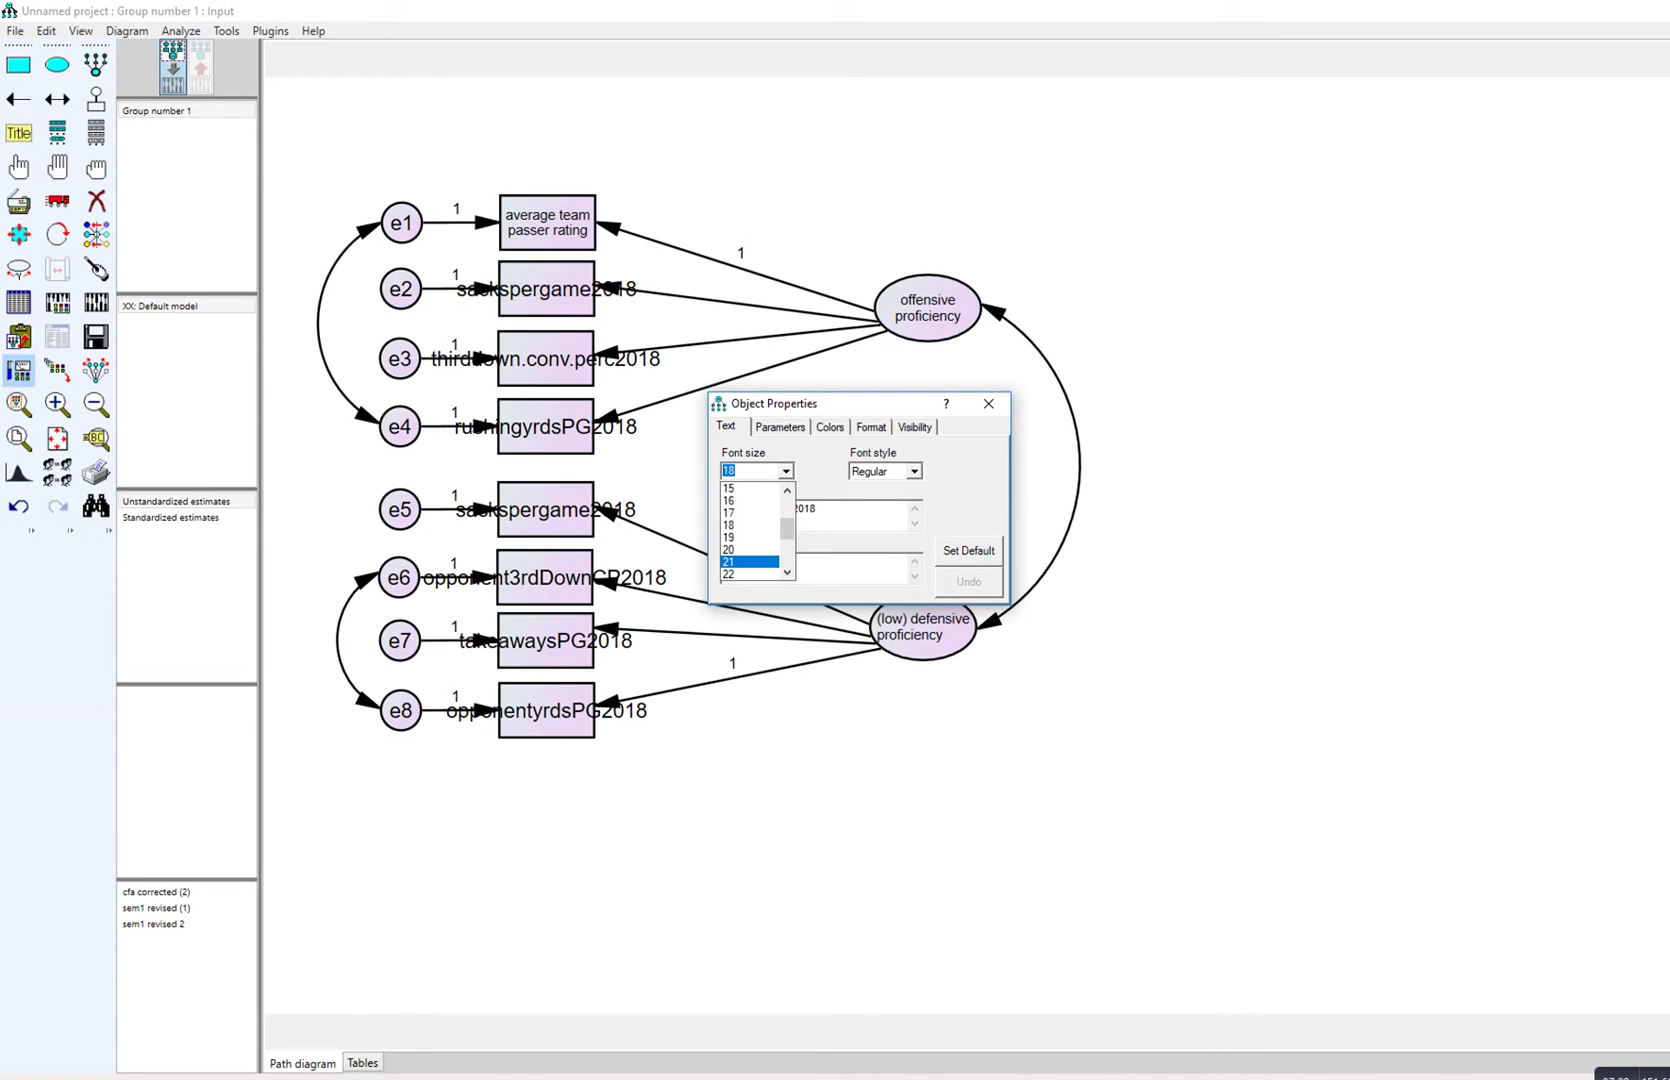
click(740, 534)
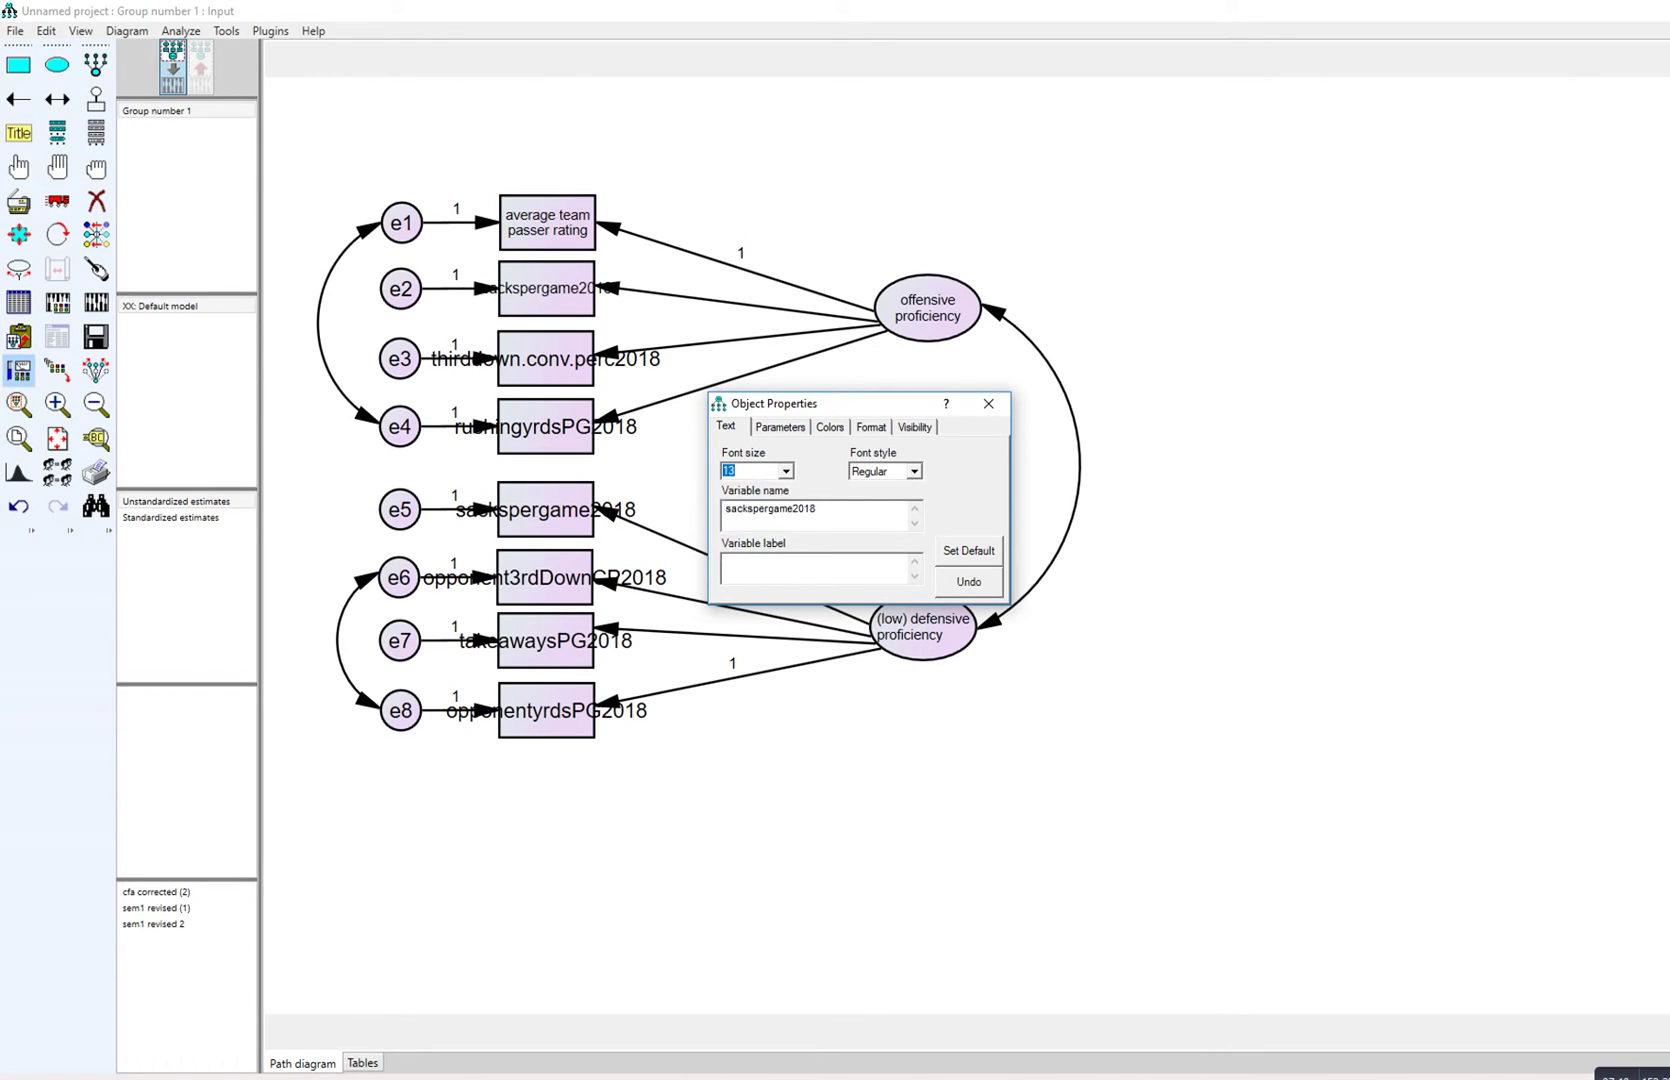
click(786, 471)
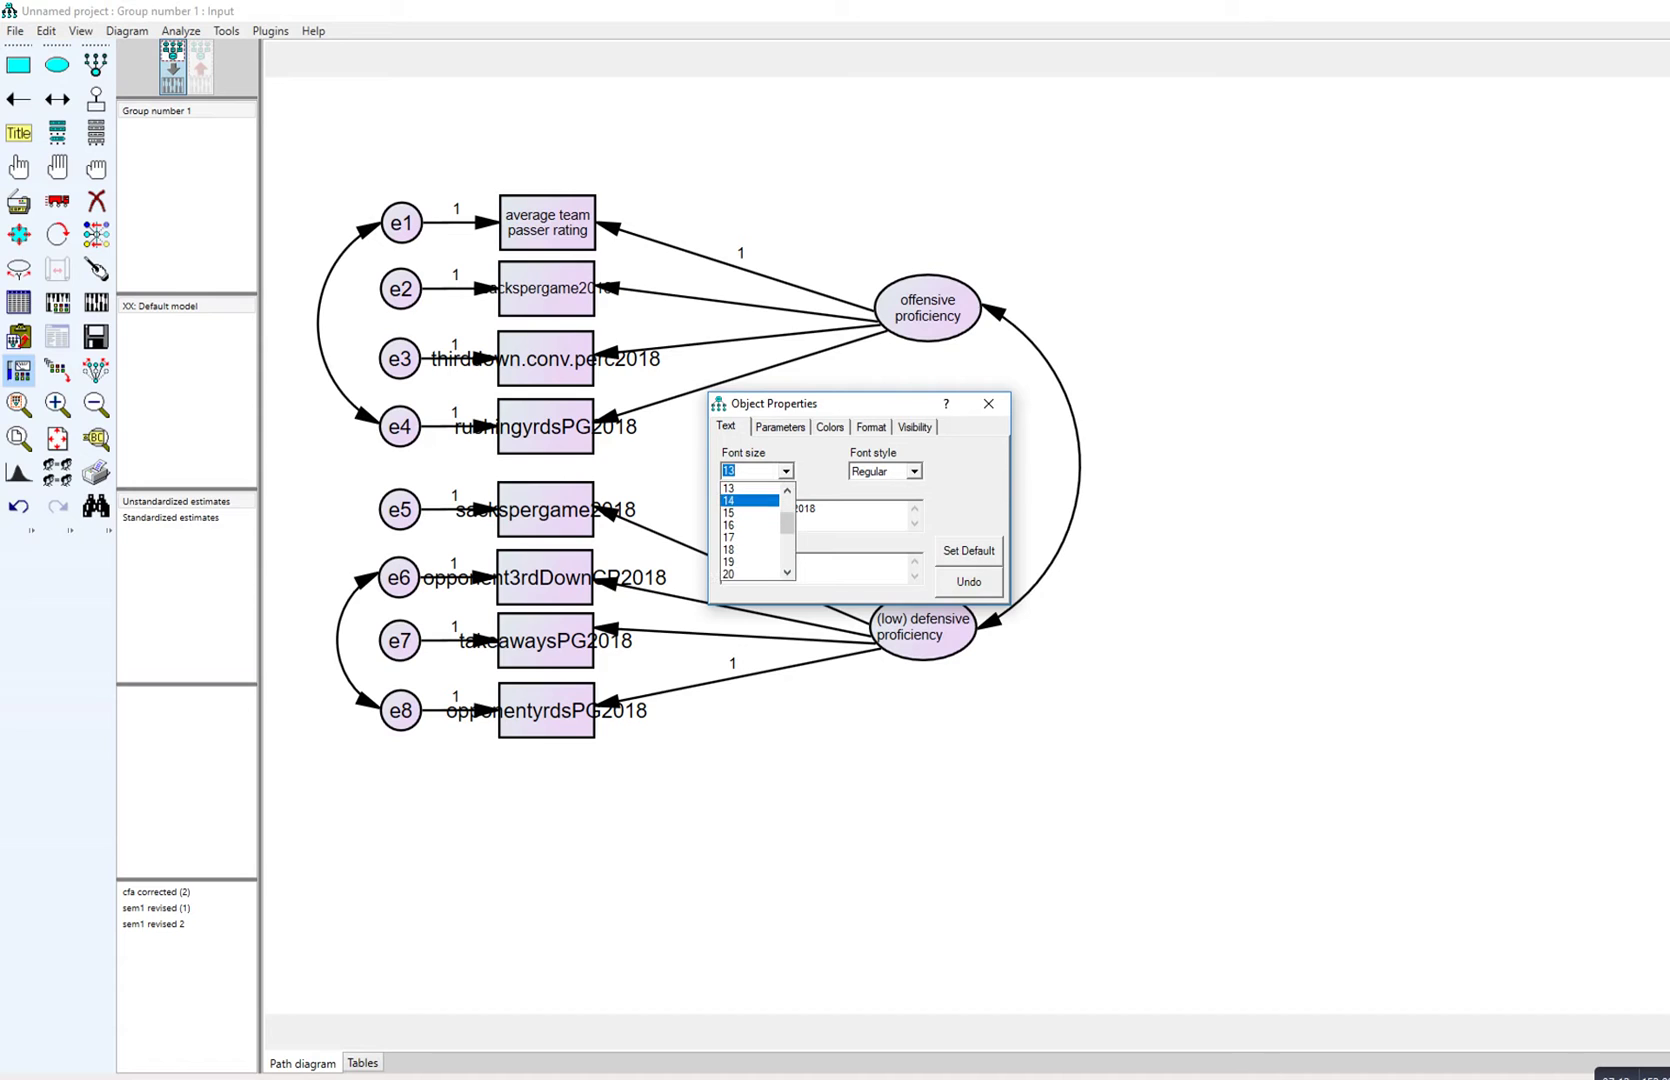
scroll(748, 506, up, 1)
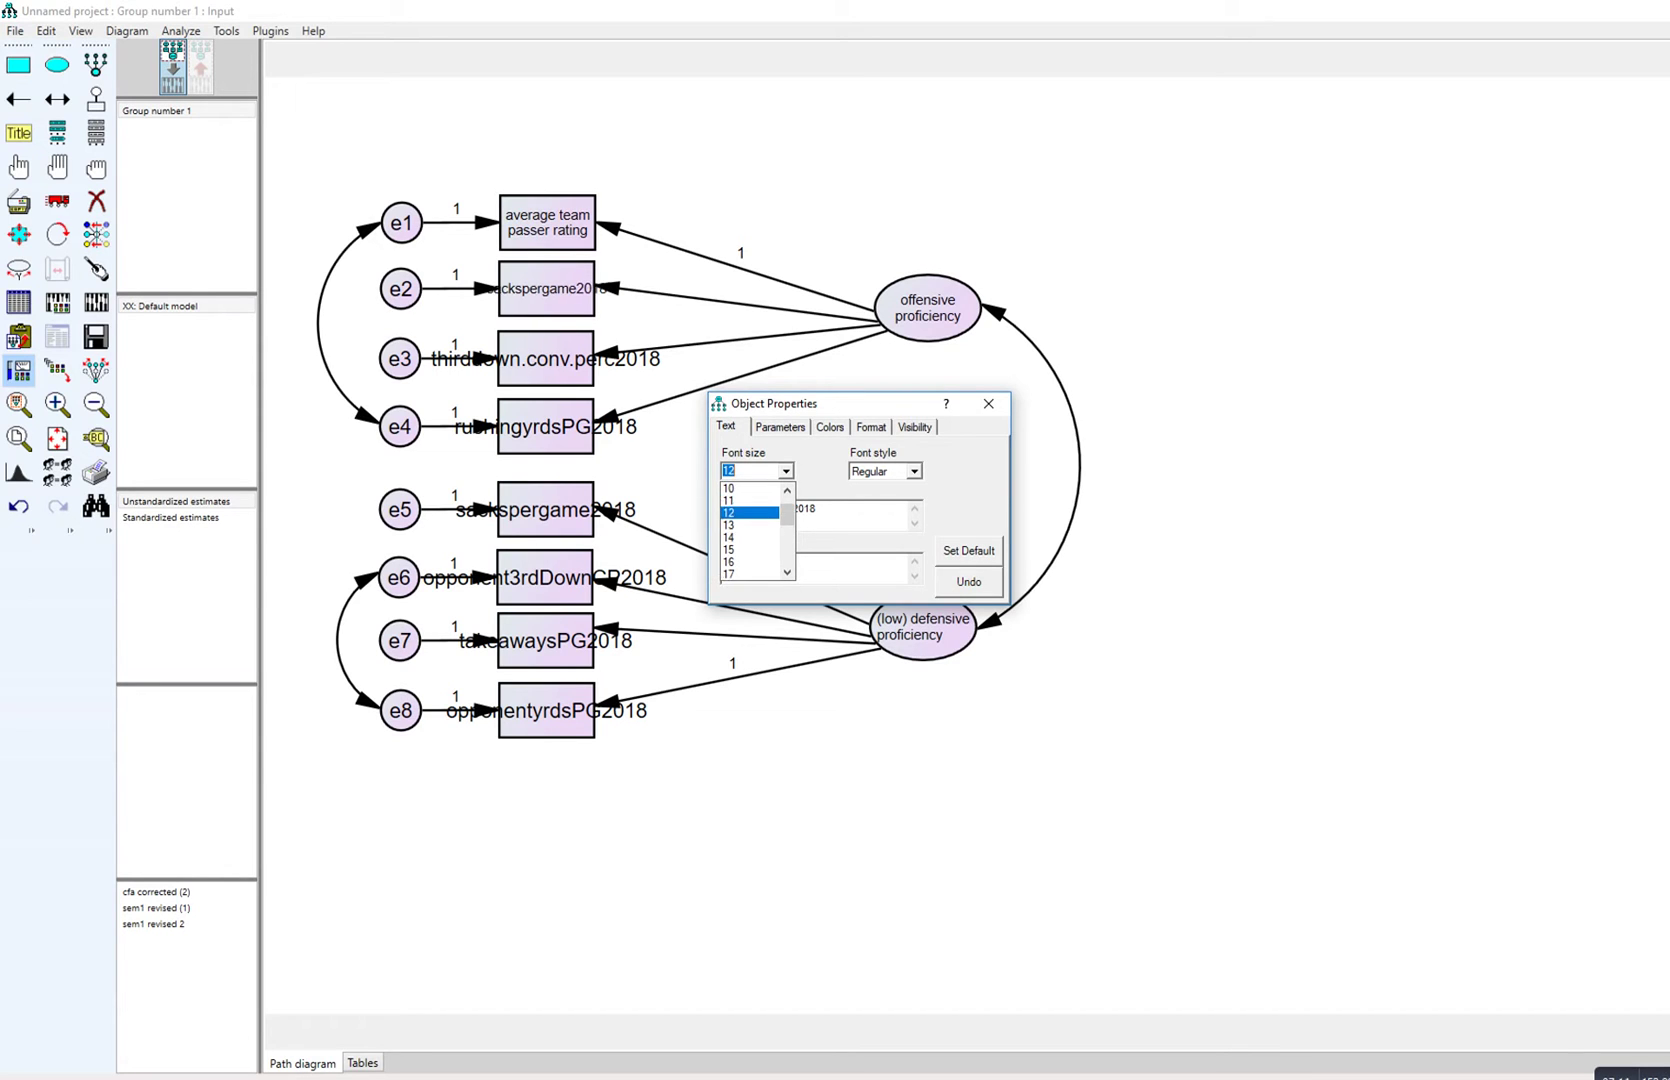
click(742, 513)
click(780, 567)
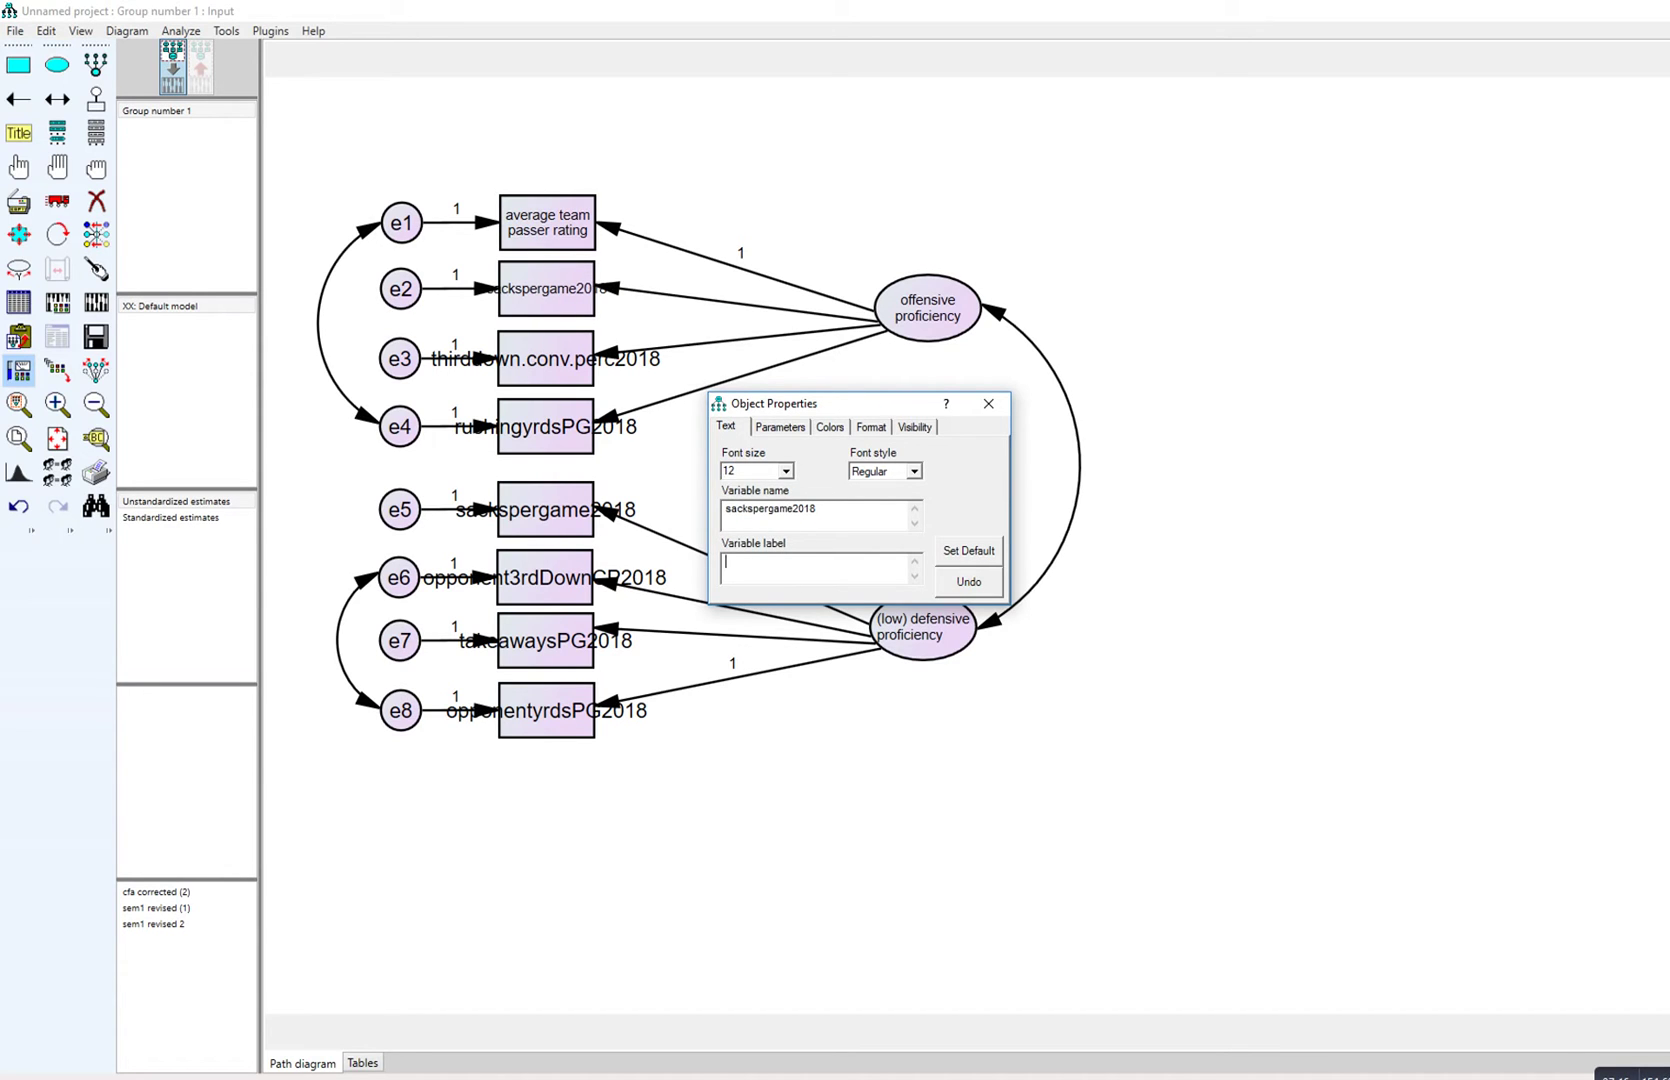
text(quarterback sacked)
key(Return)
text(per grame)
key(Return)
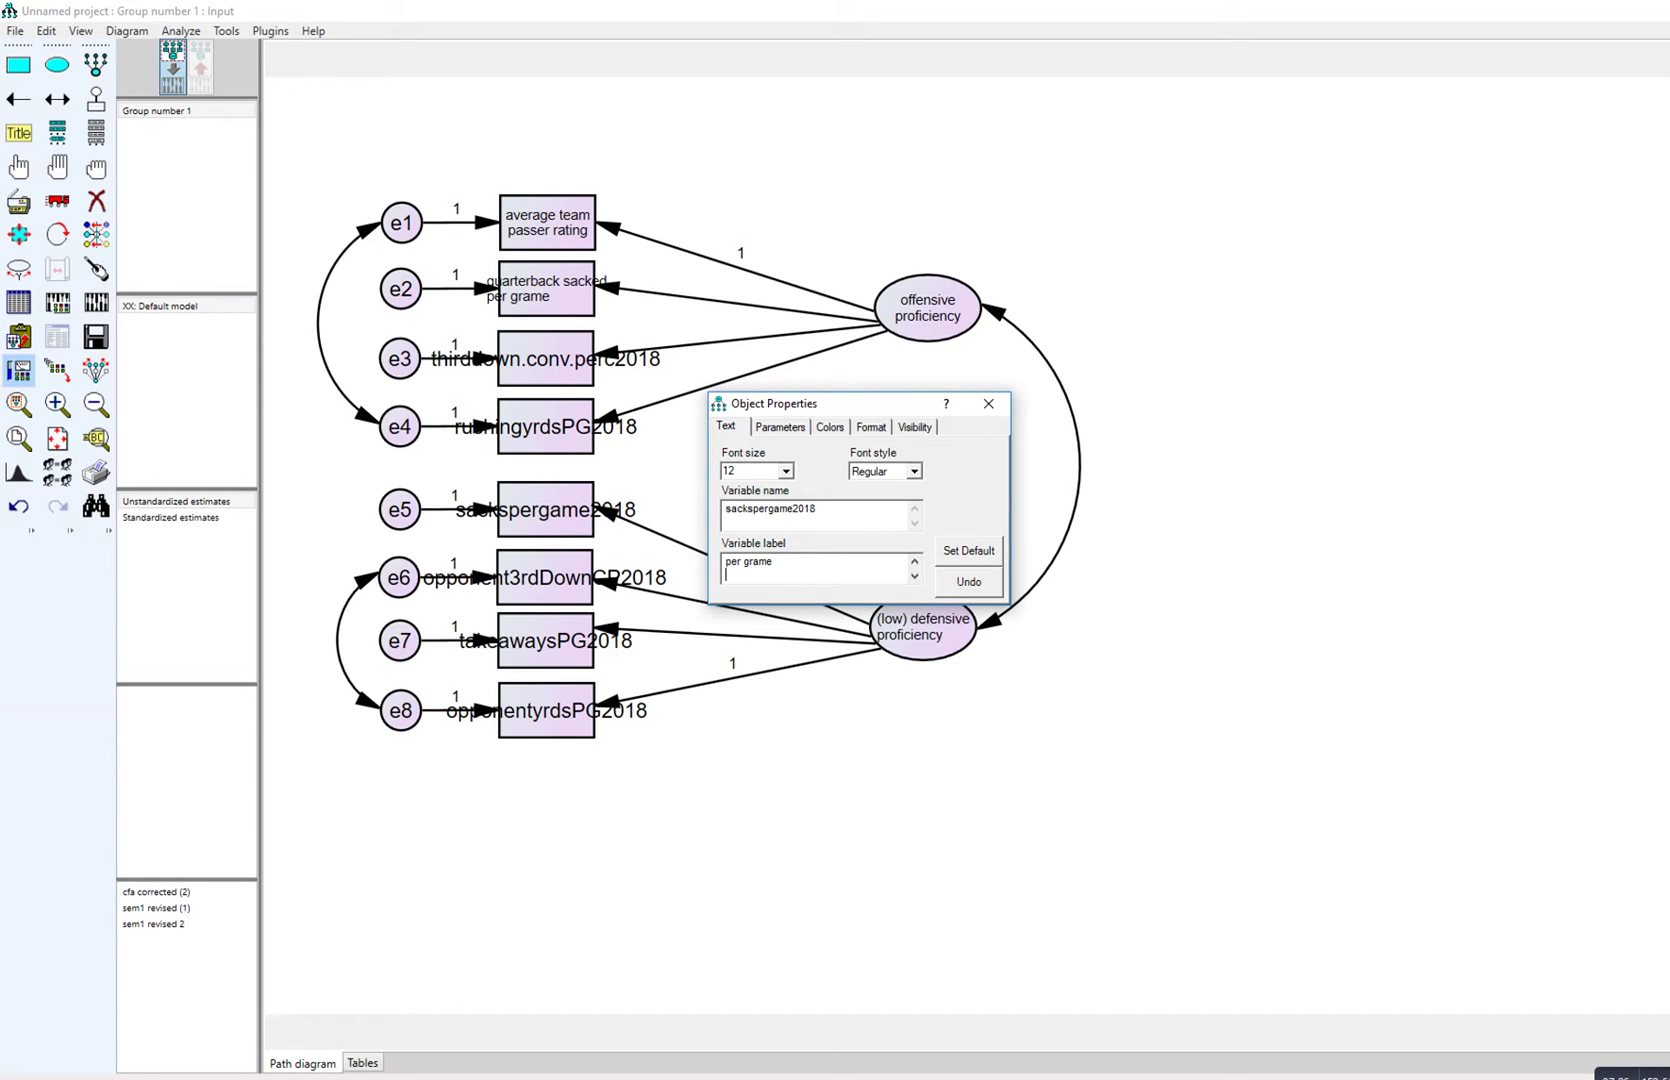
key(BackSpace)
click(988, 403)
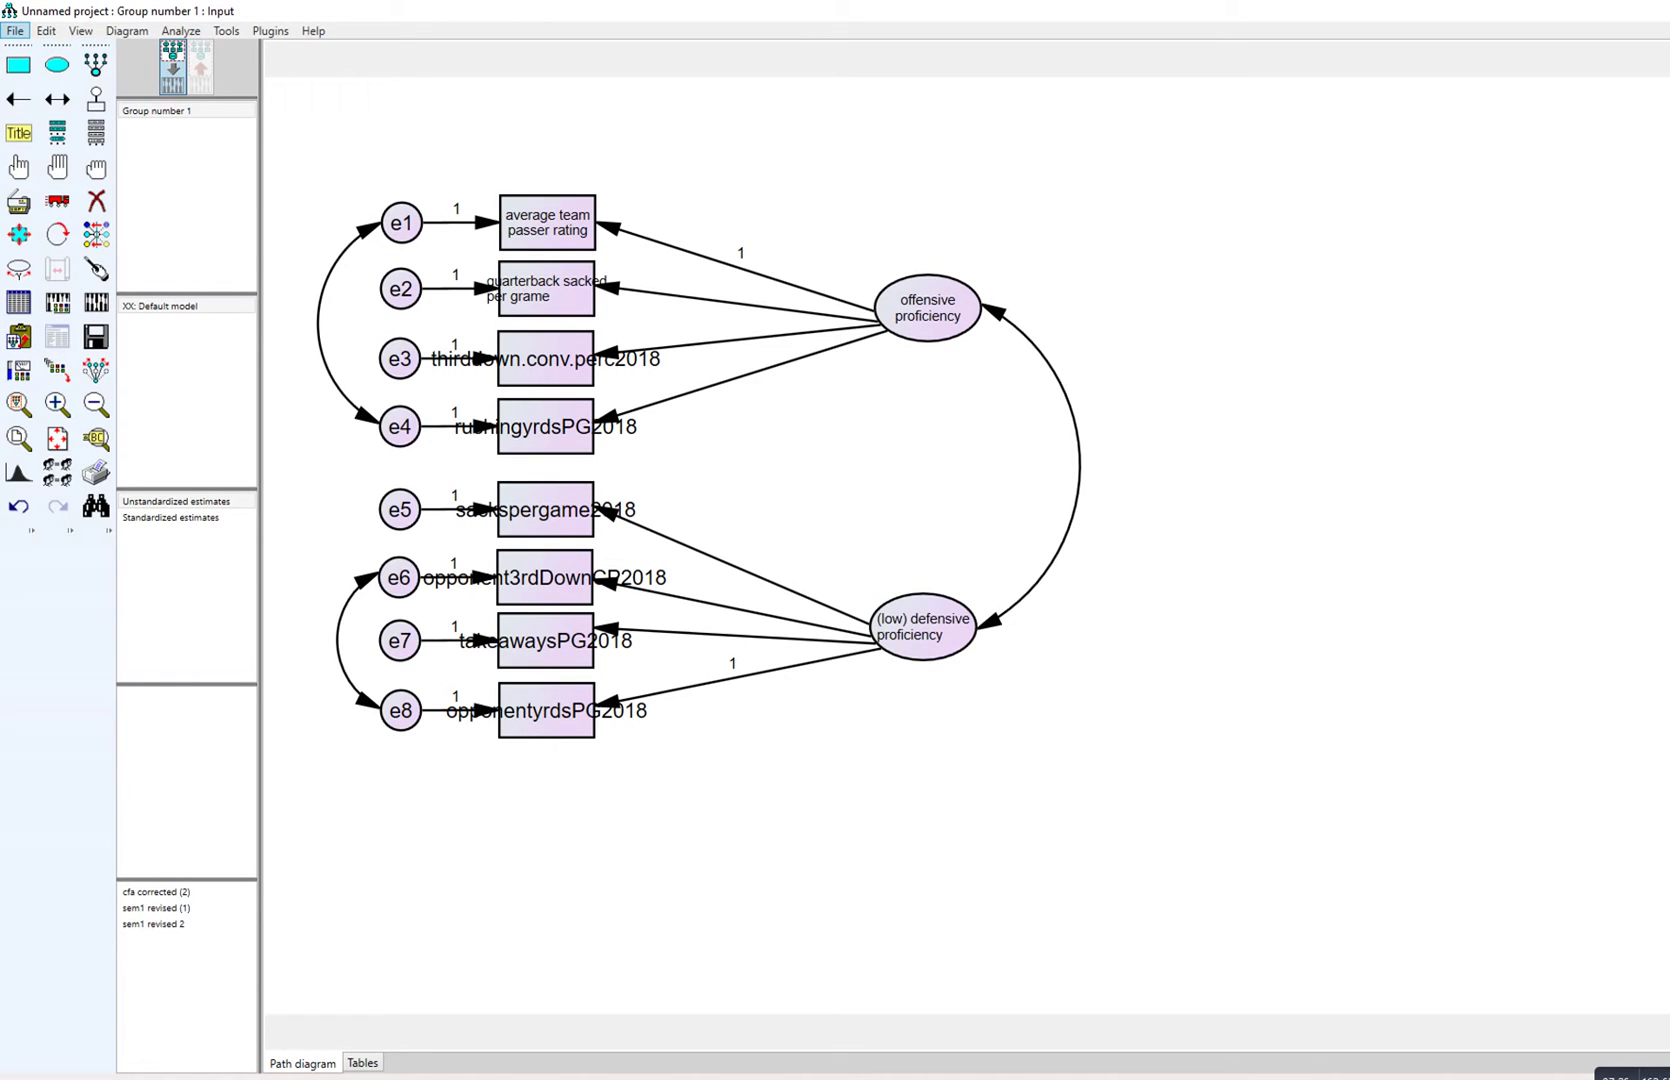
Step: Open the saved model file "cfa corrected (2)", discarding the changes to the unnamed project
click(15, 31)
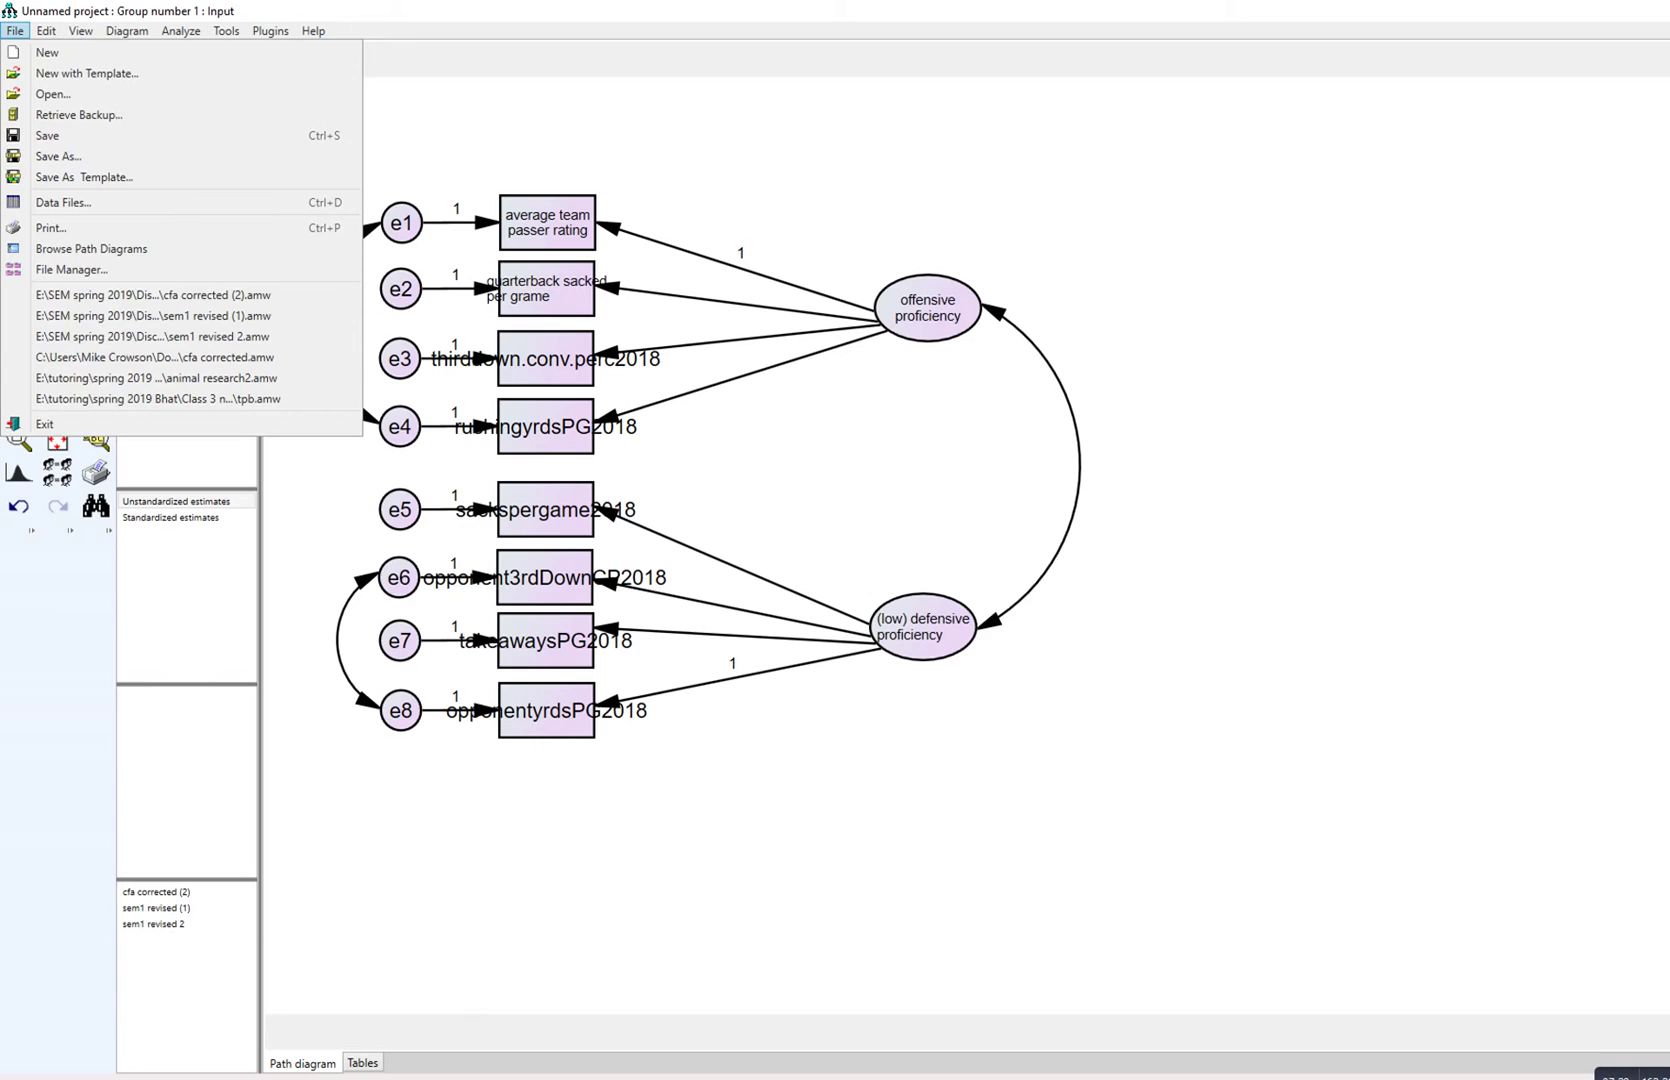
click(54, 94)
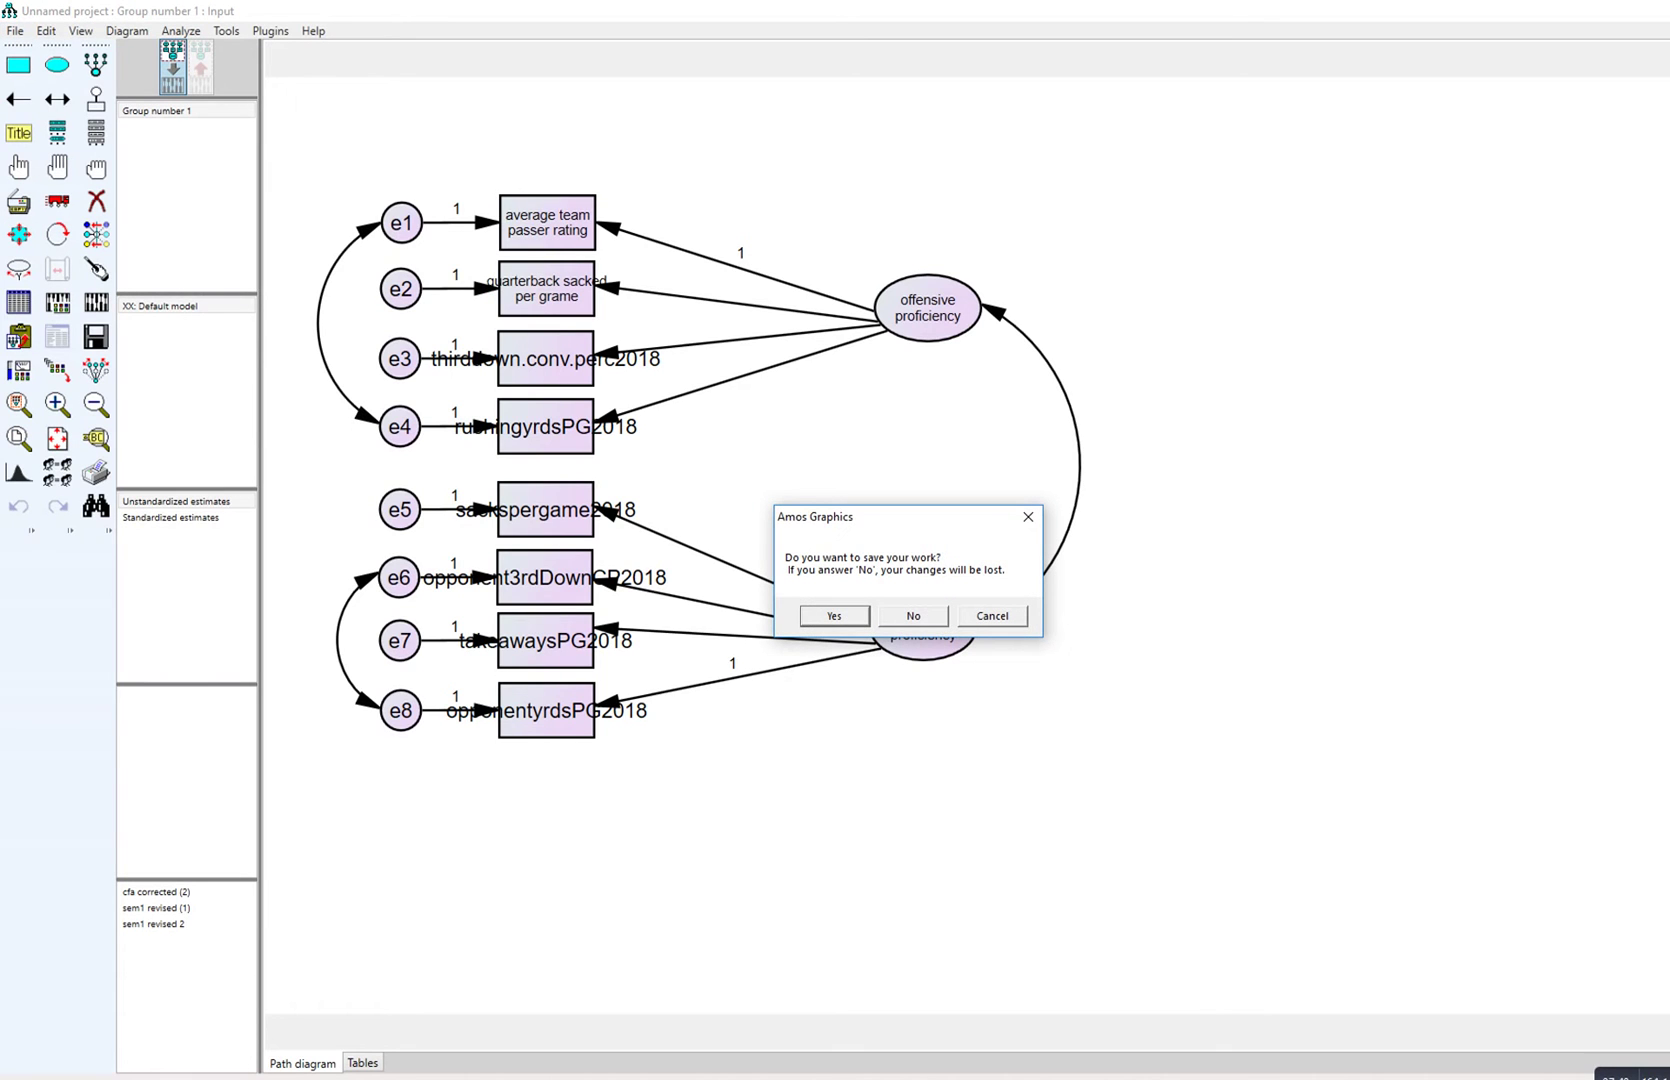
click(913, 616)
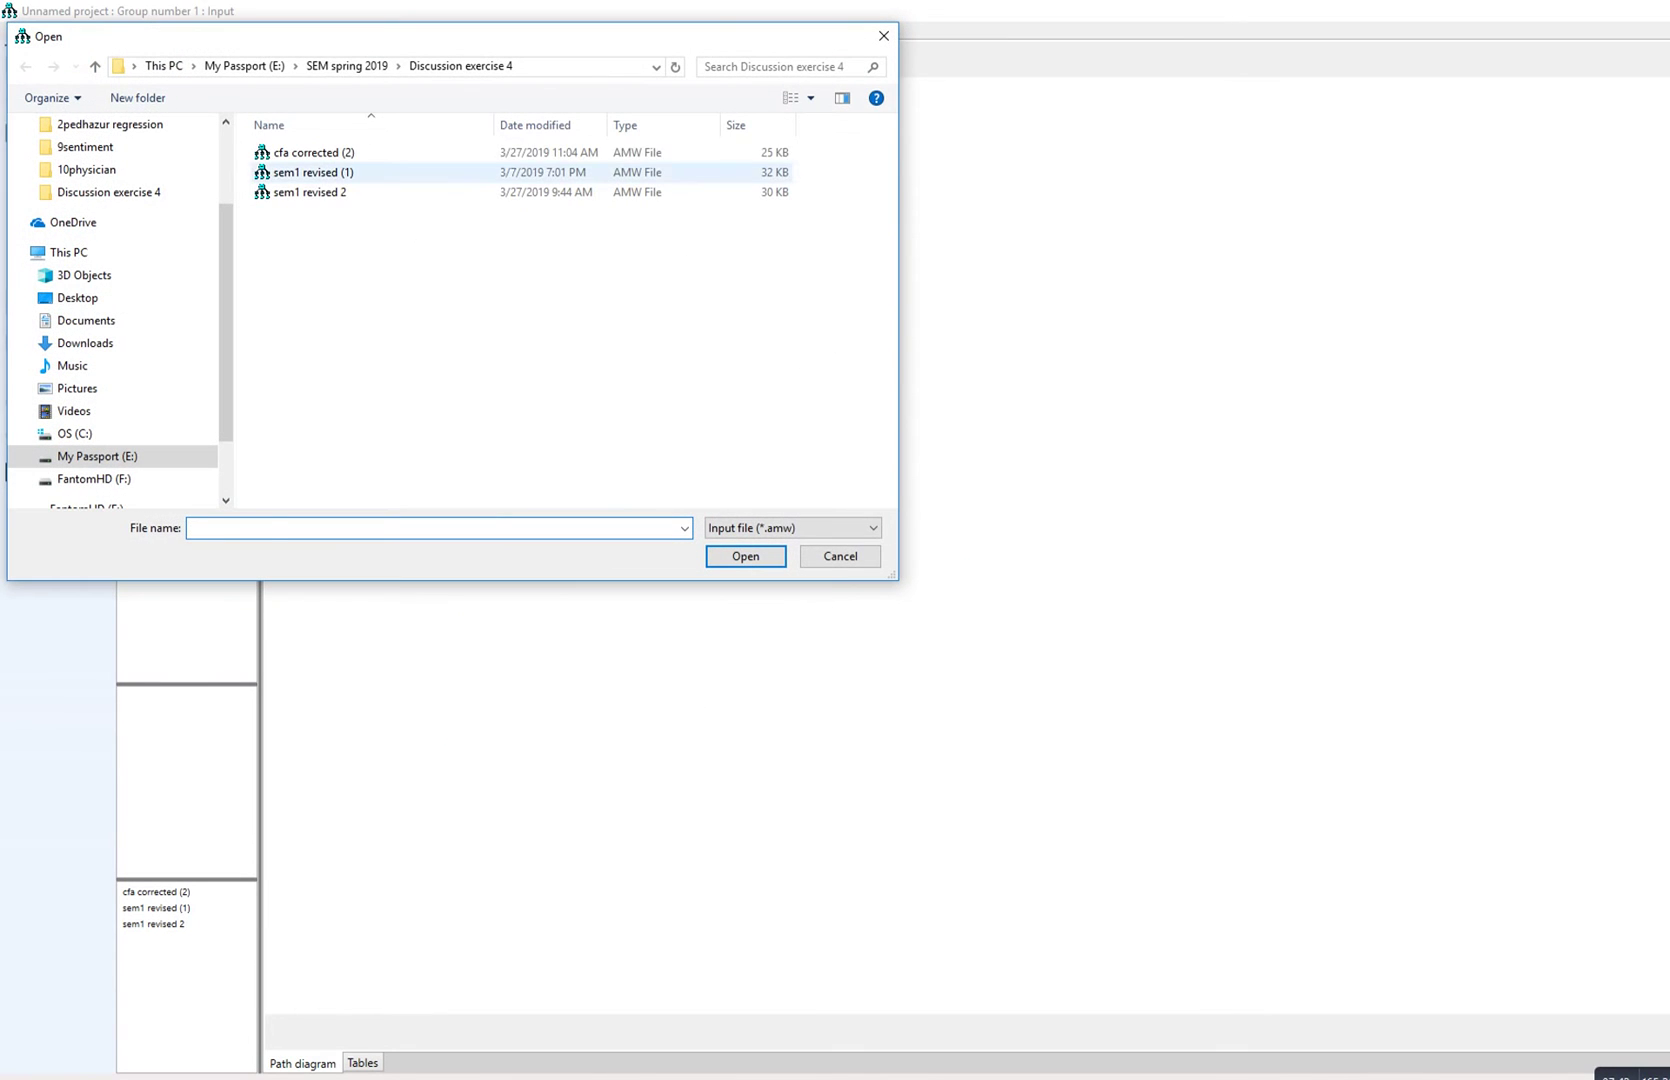
click(314, 153)
key(Return)
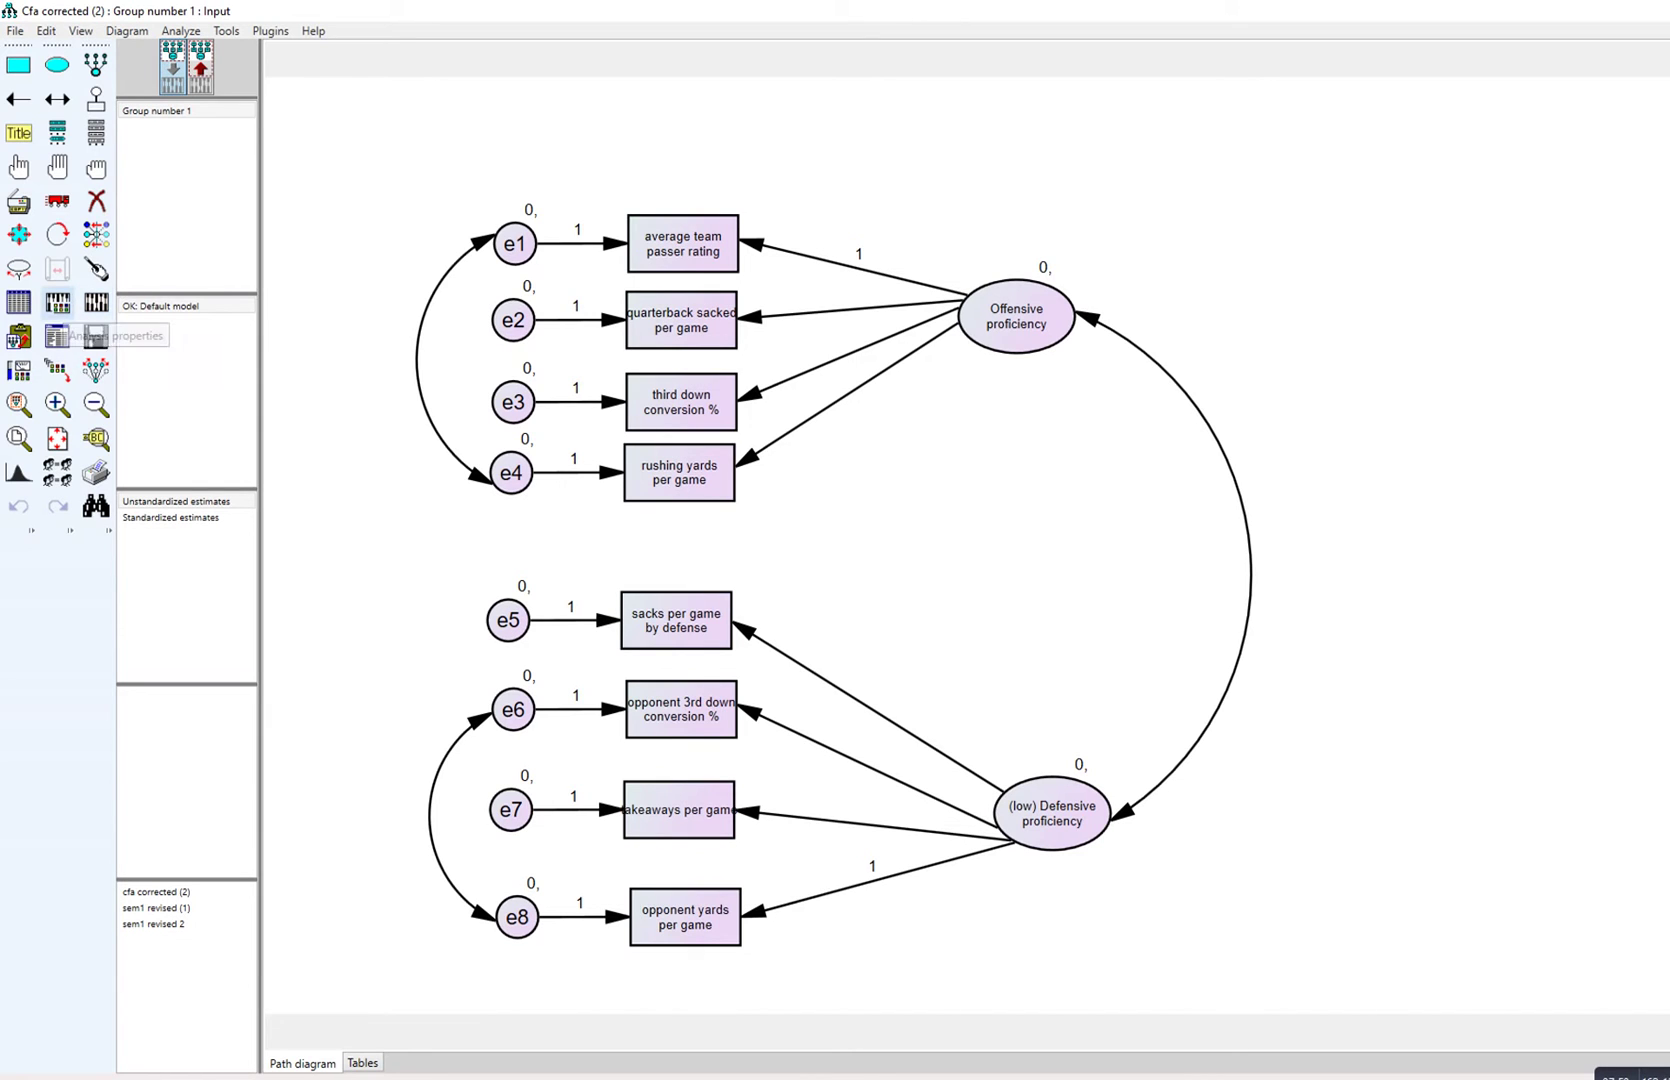
Step: Review the estimation and output settings in the analysis properties
click(57, 302)
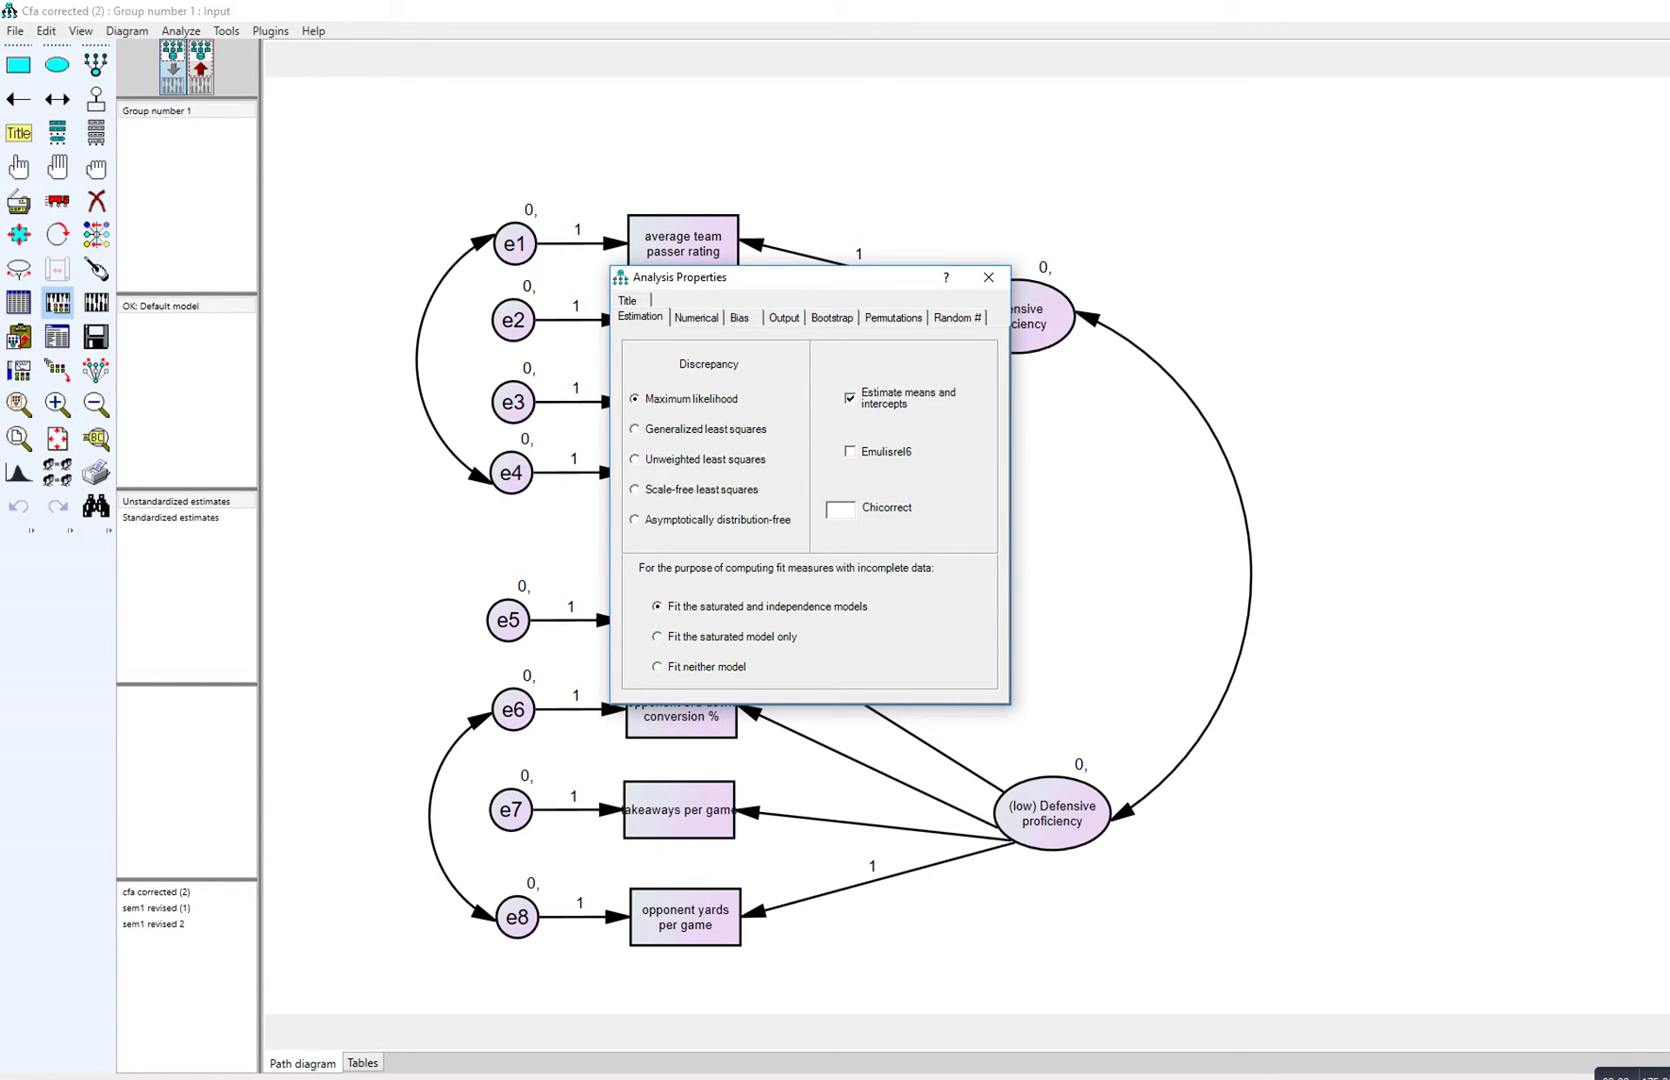
click(784, 318)
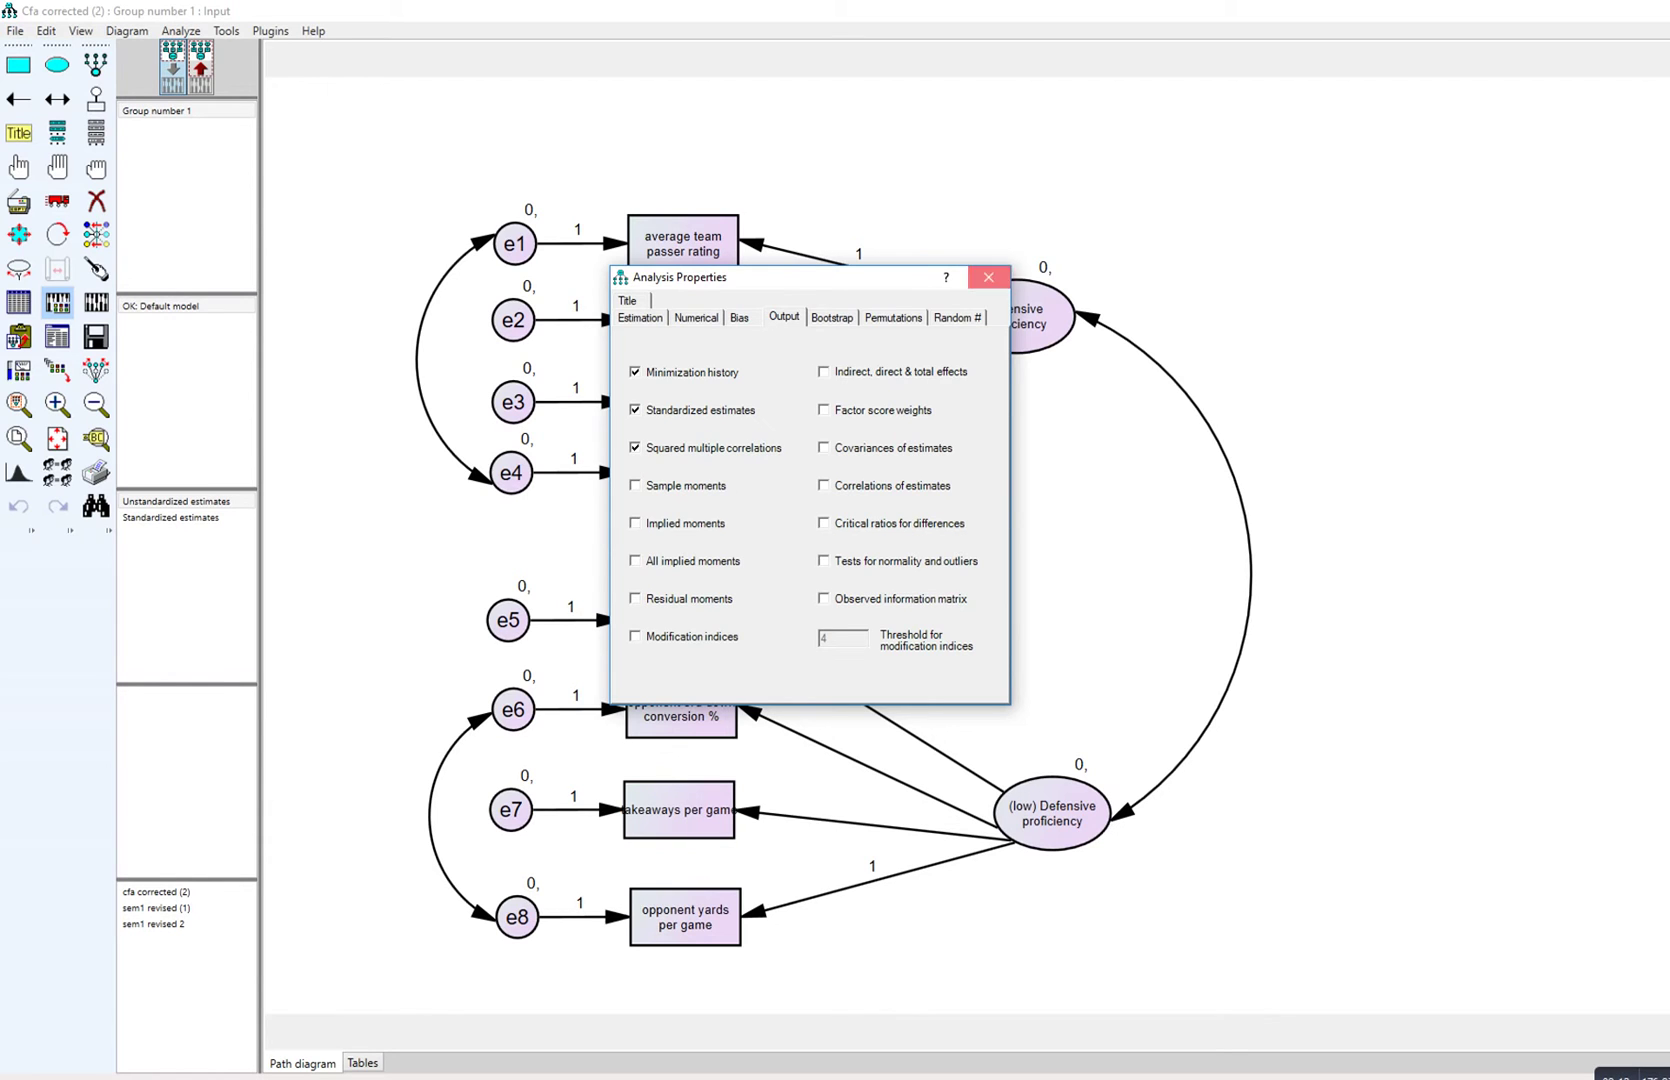
click(988, 277)
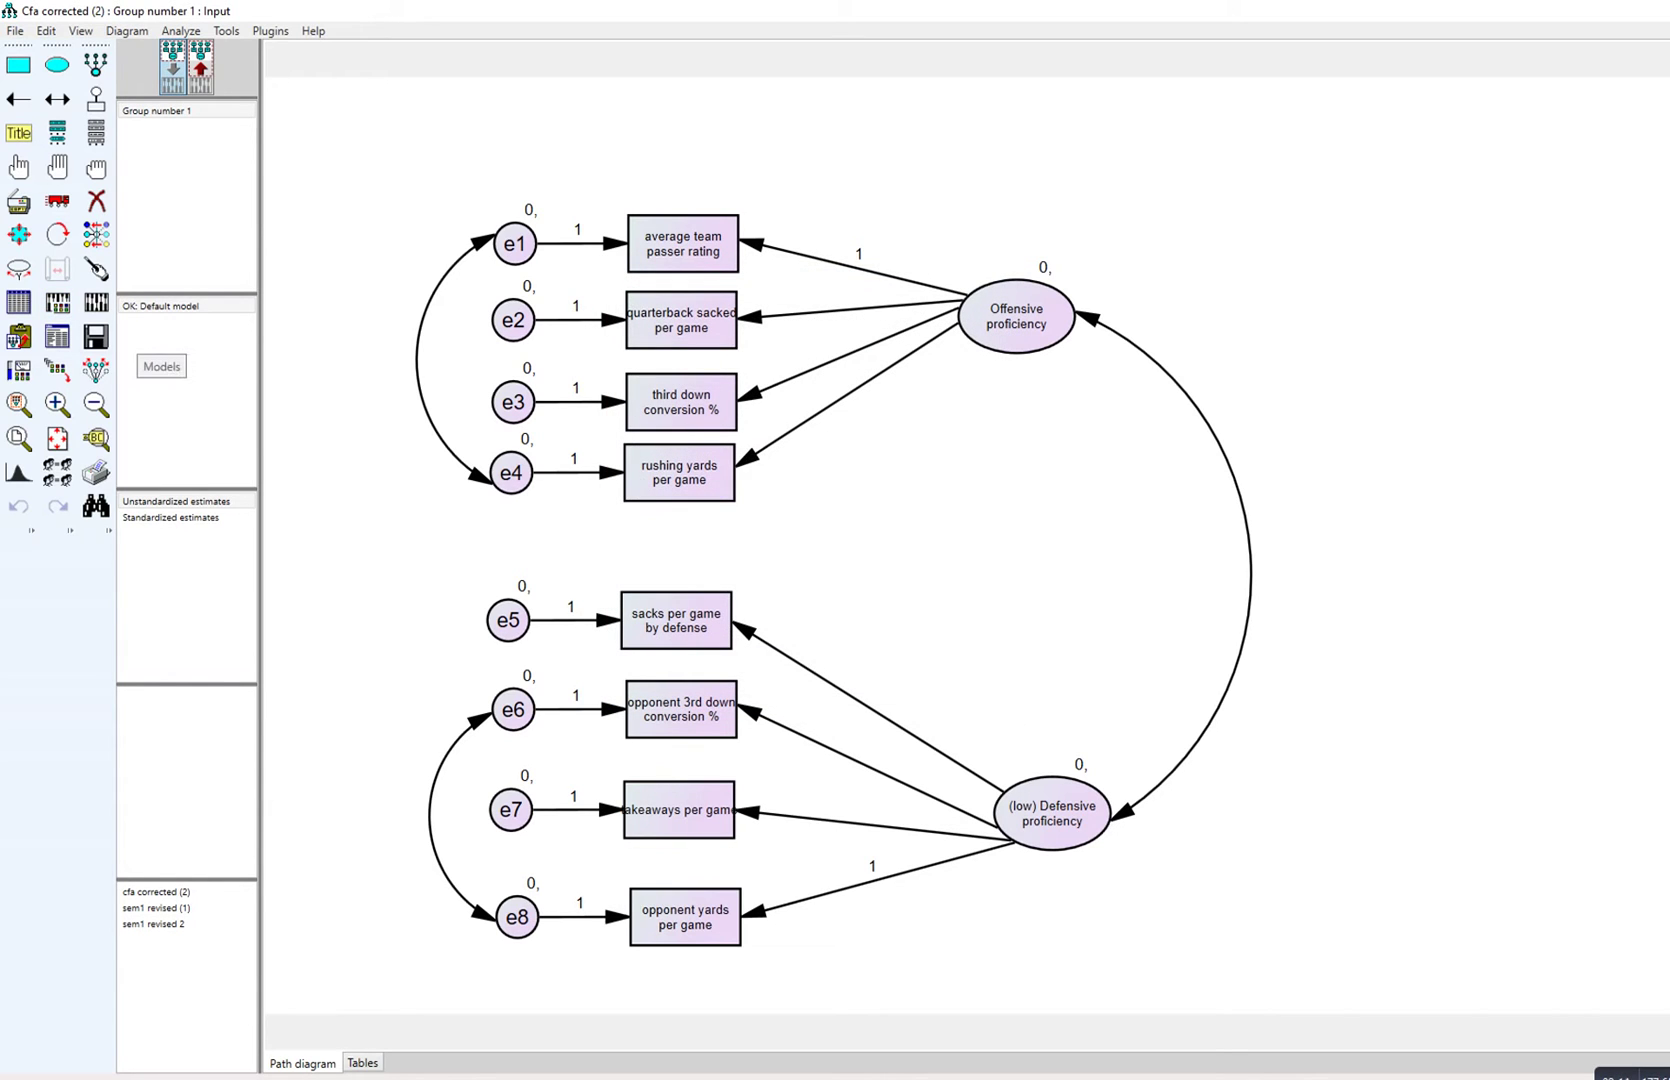
Step: Assign the SPSS data file "cfa and sem 2018 (2)" to Group number 1
click(20, 304)
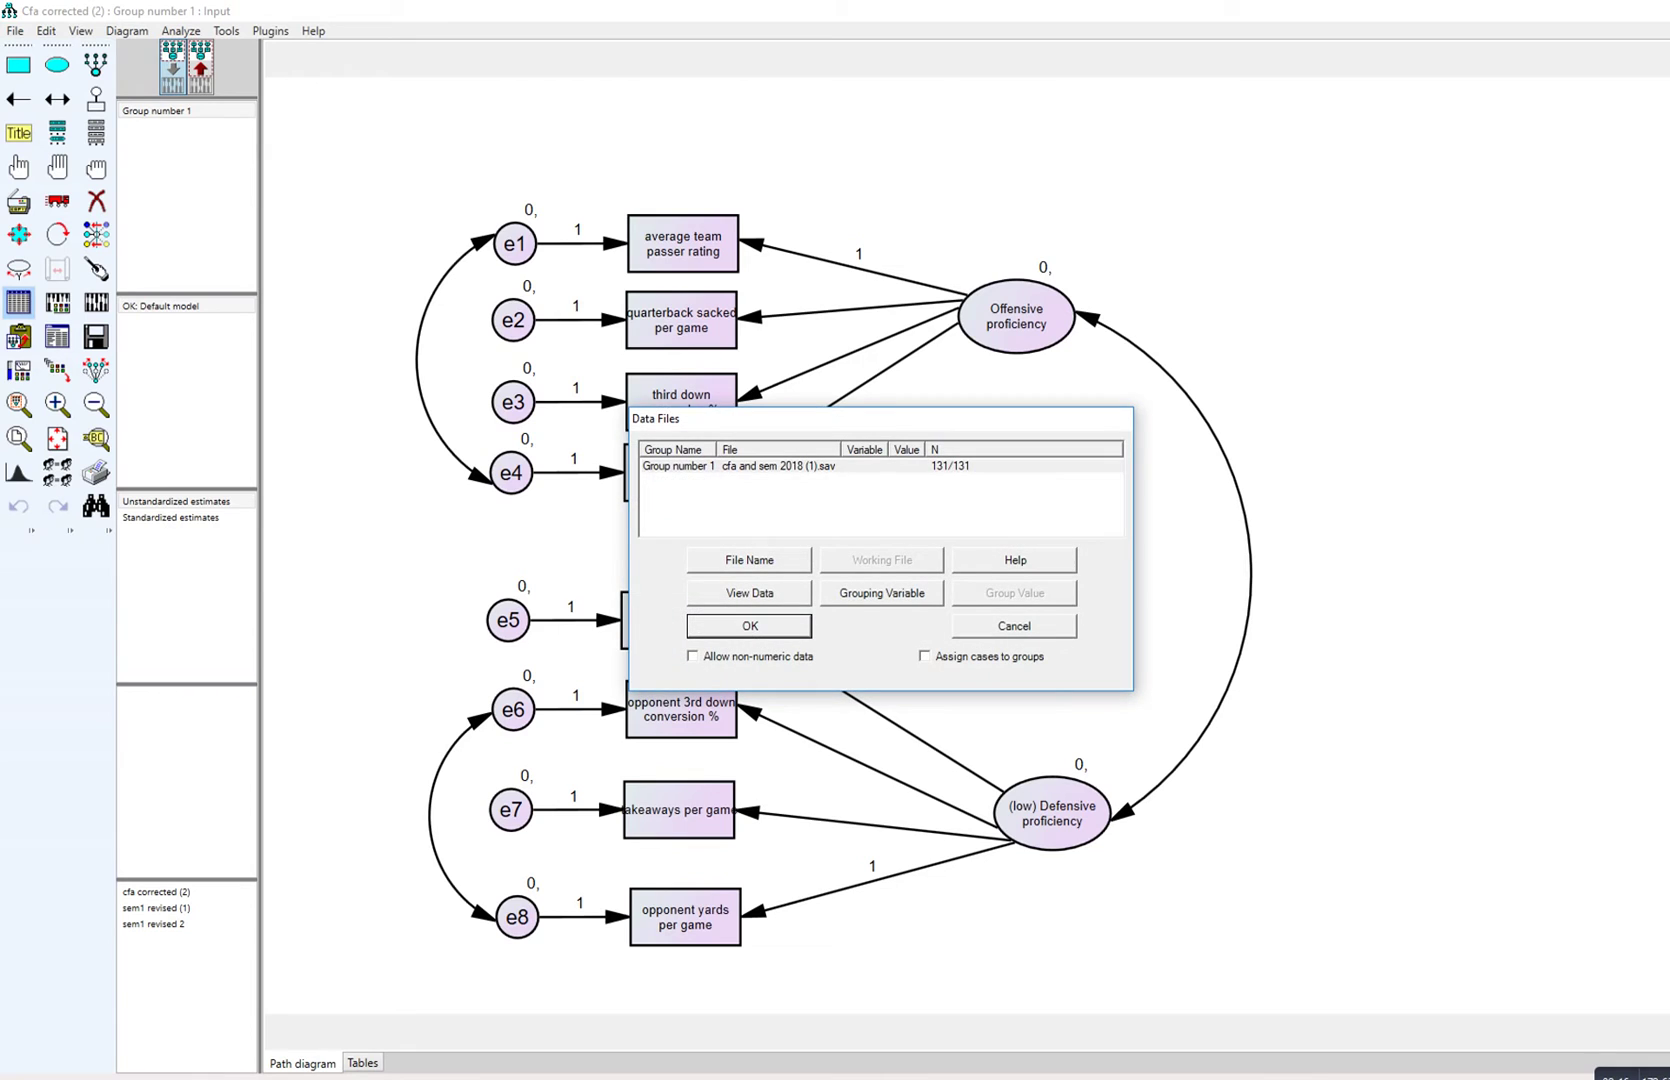
click(778, 466)
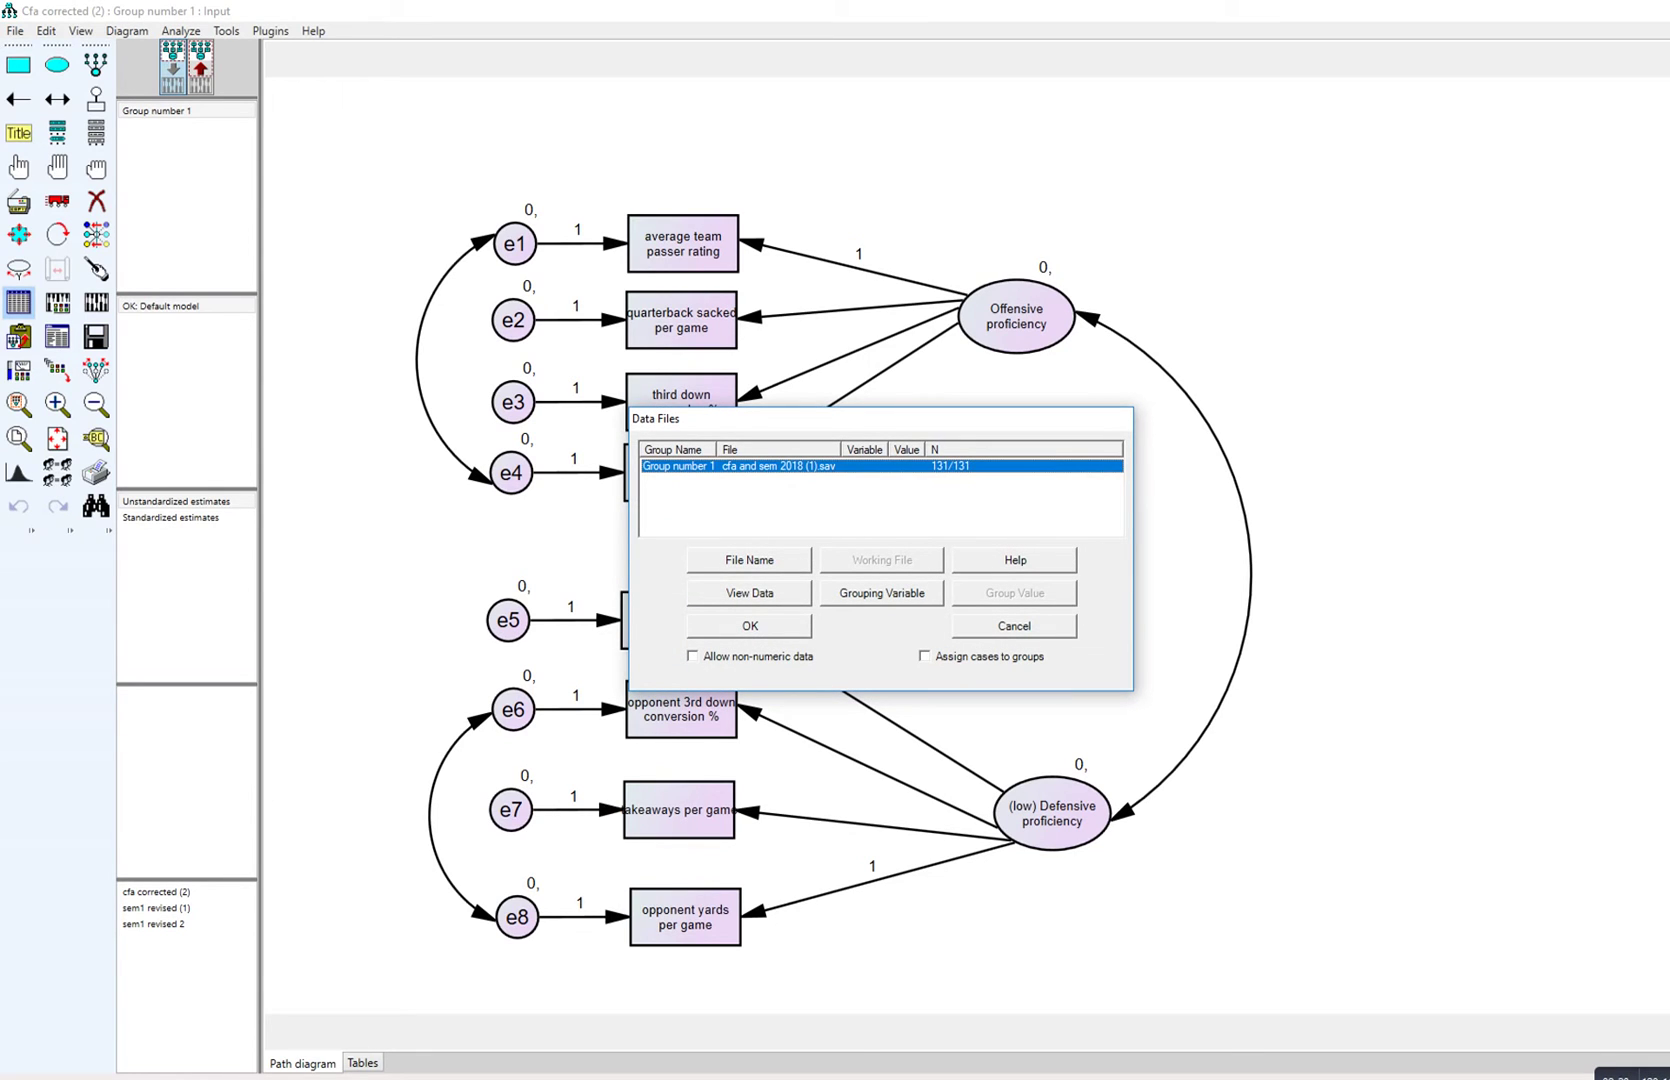
click(750, 560)
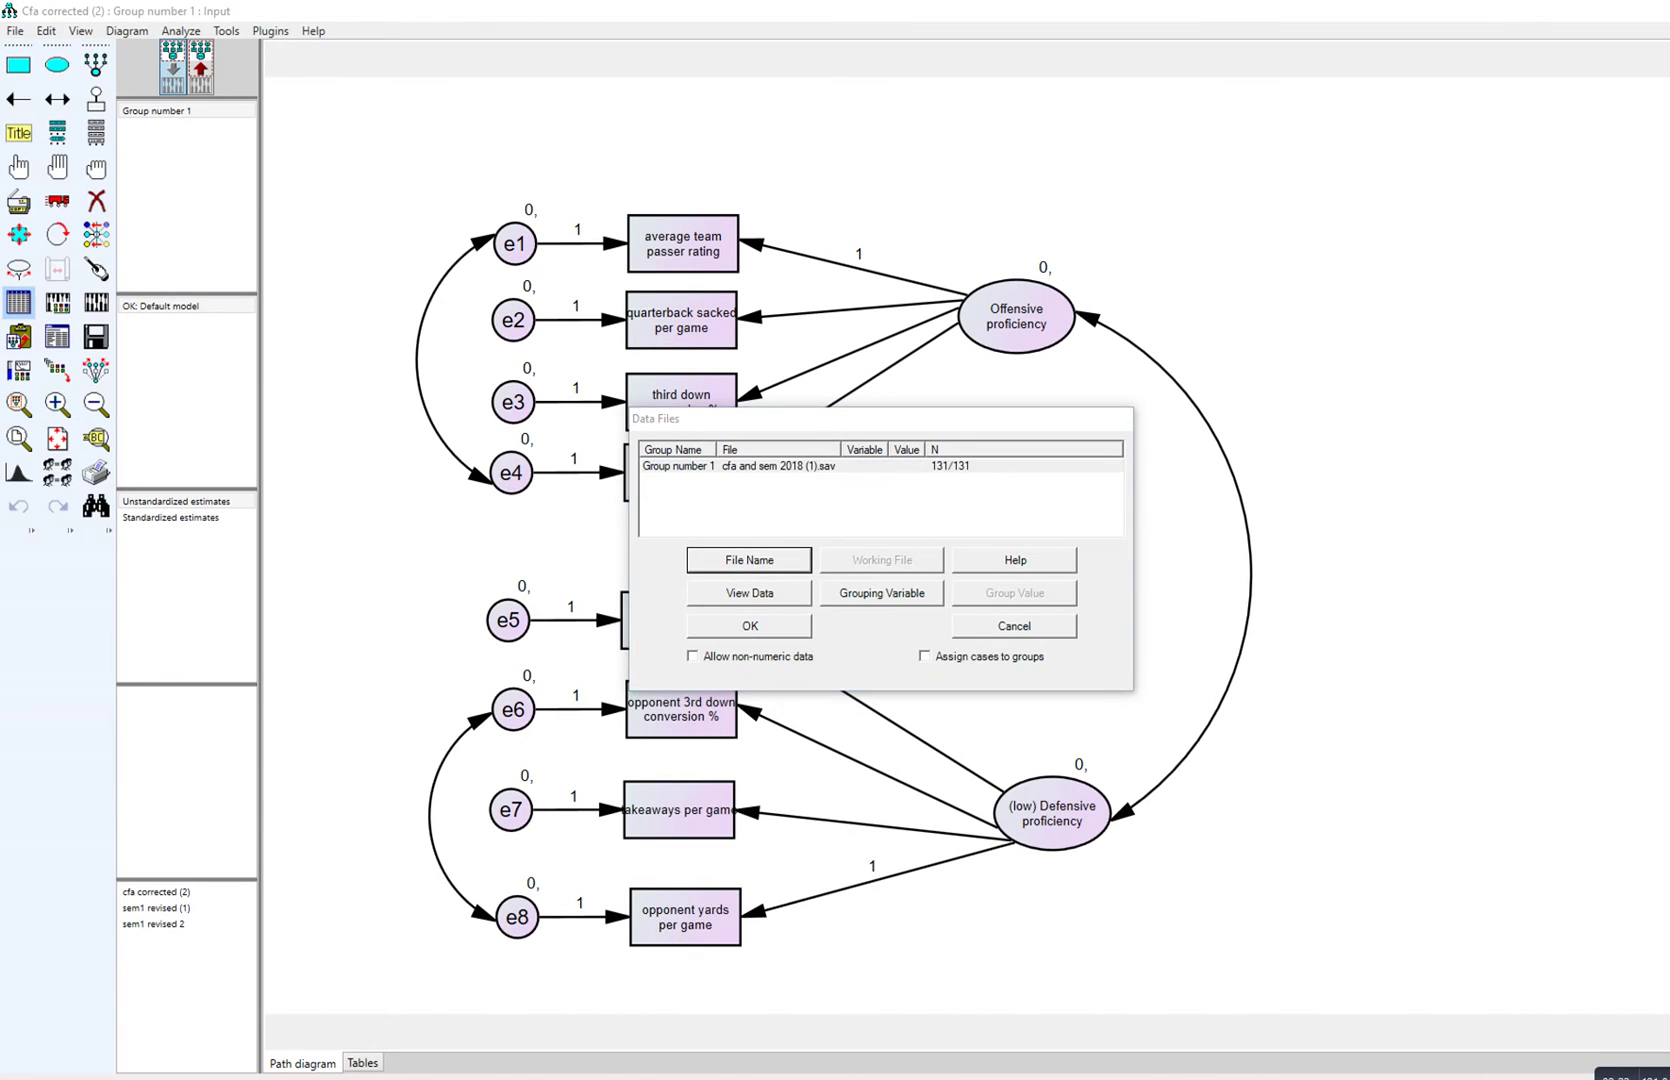
click(972, 582)
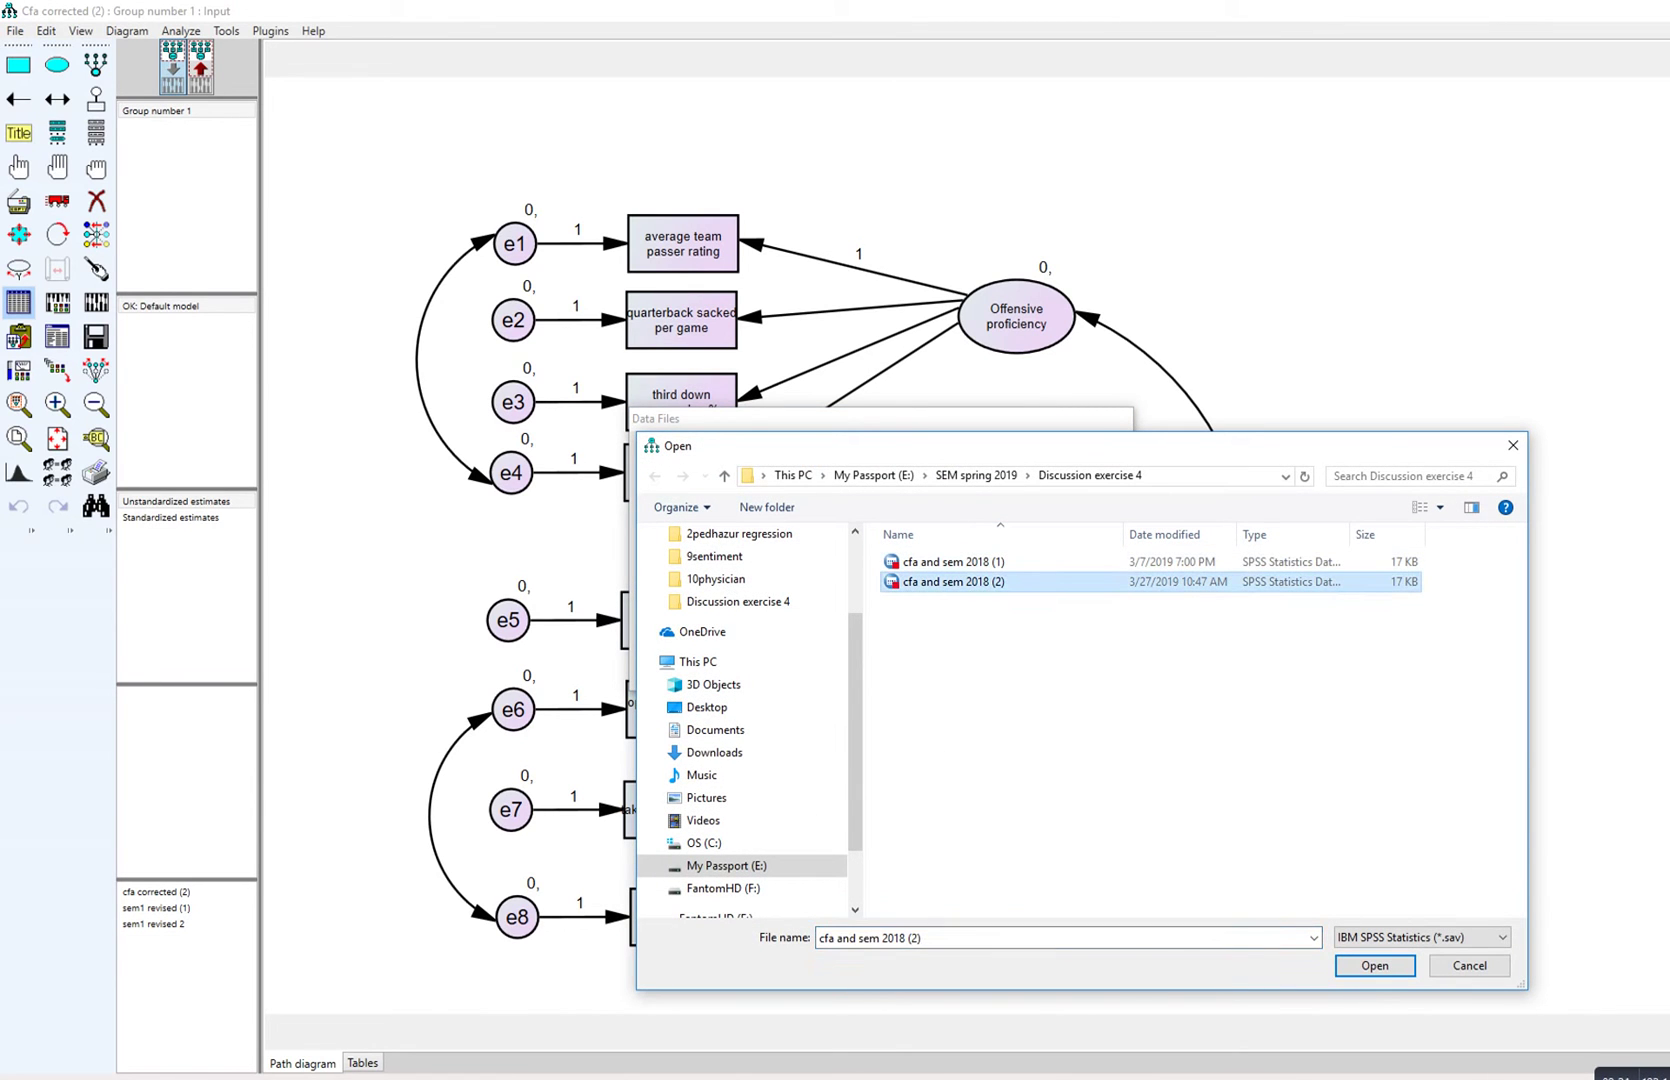
click(1374, 965)
click(750, 626)
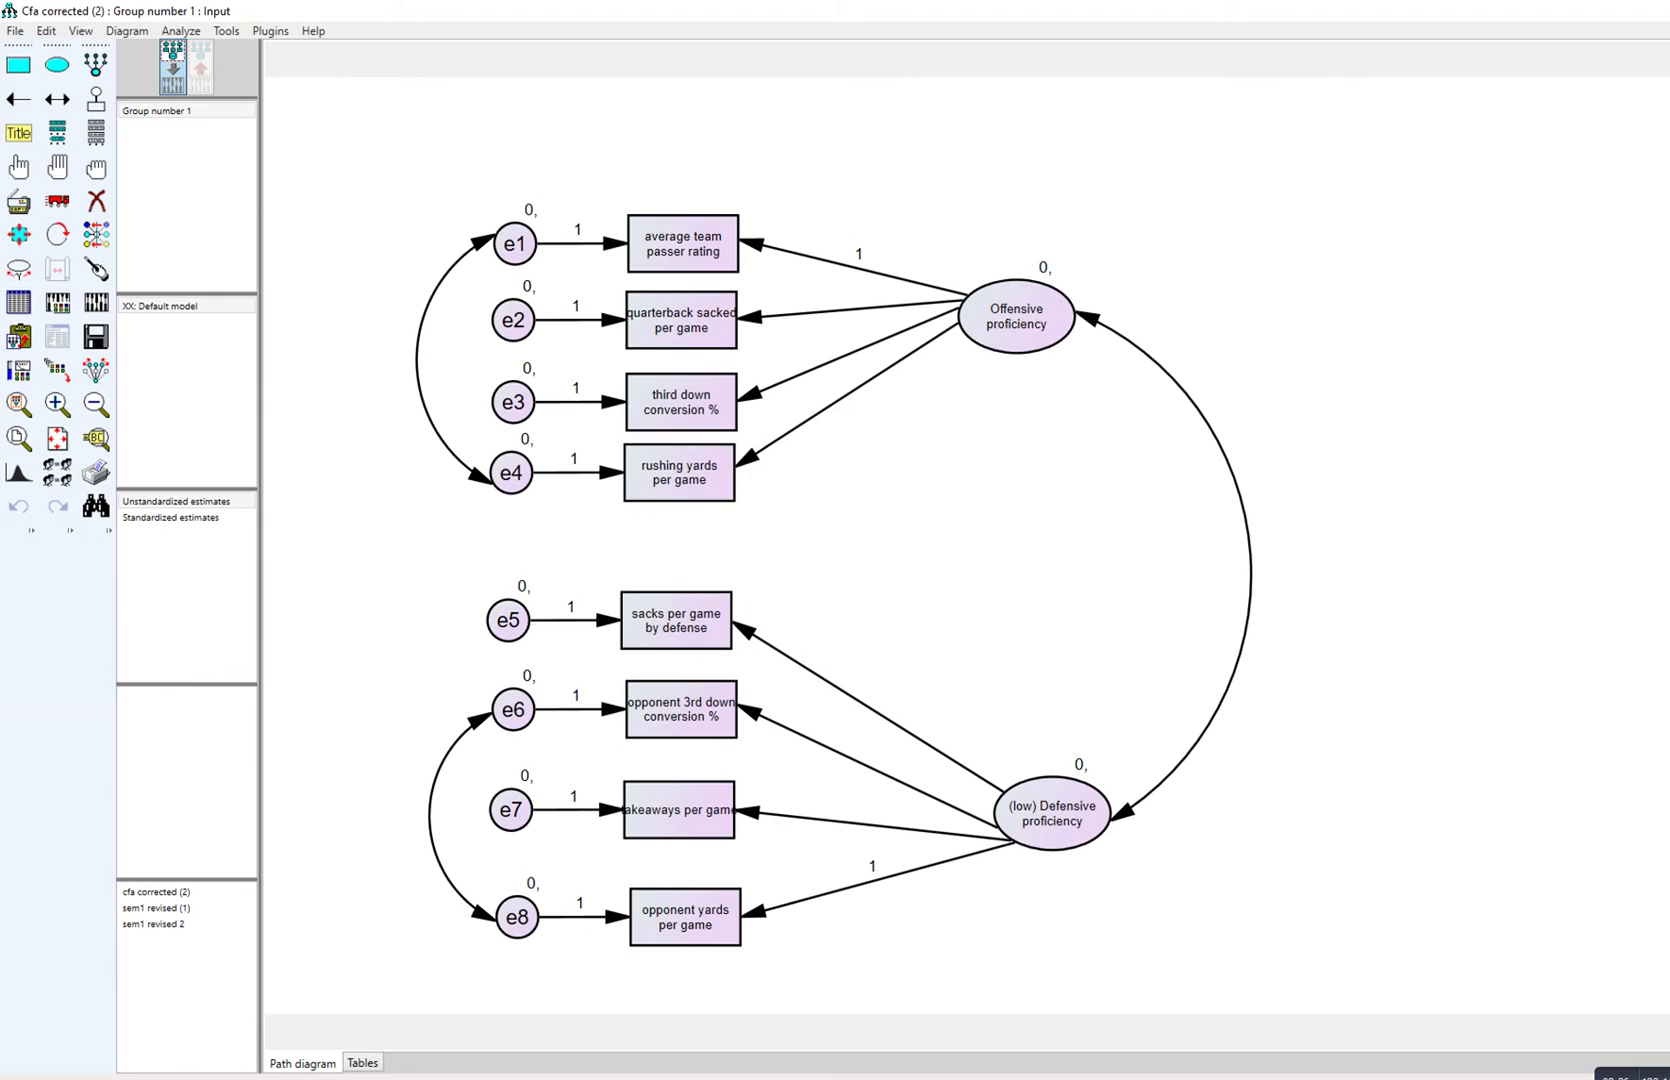
Step: Save the model and calculate its estimates
click(15, 30)
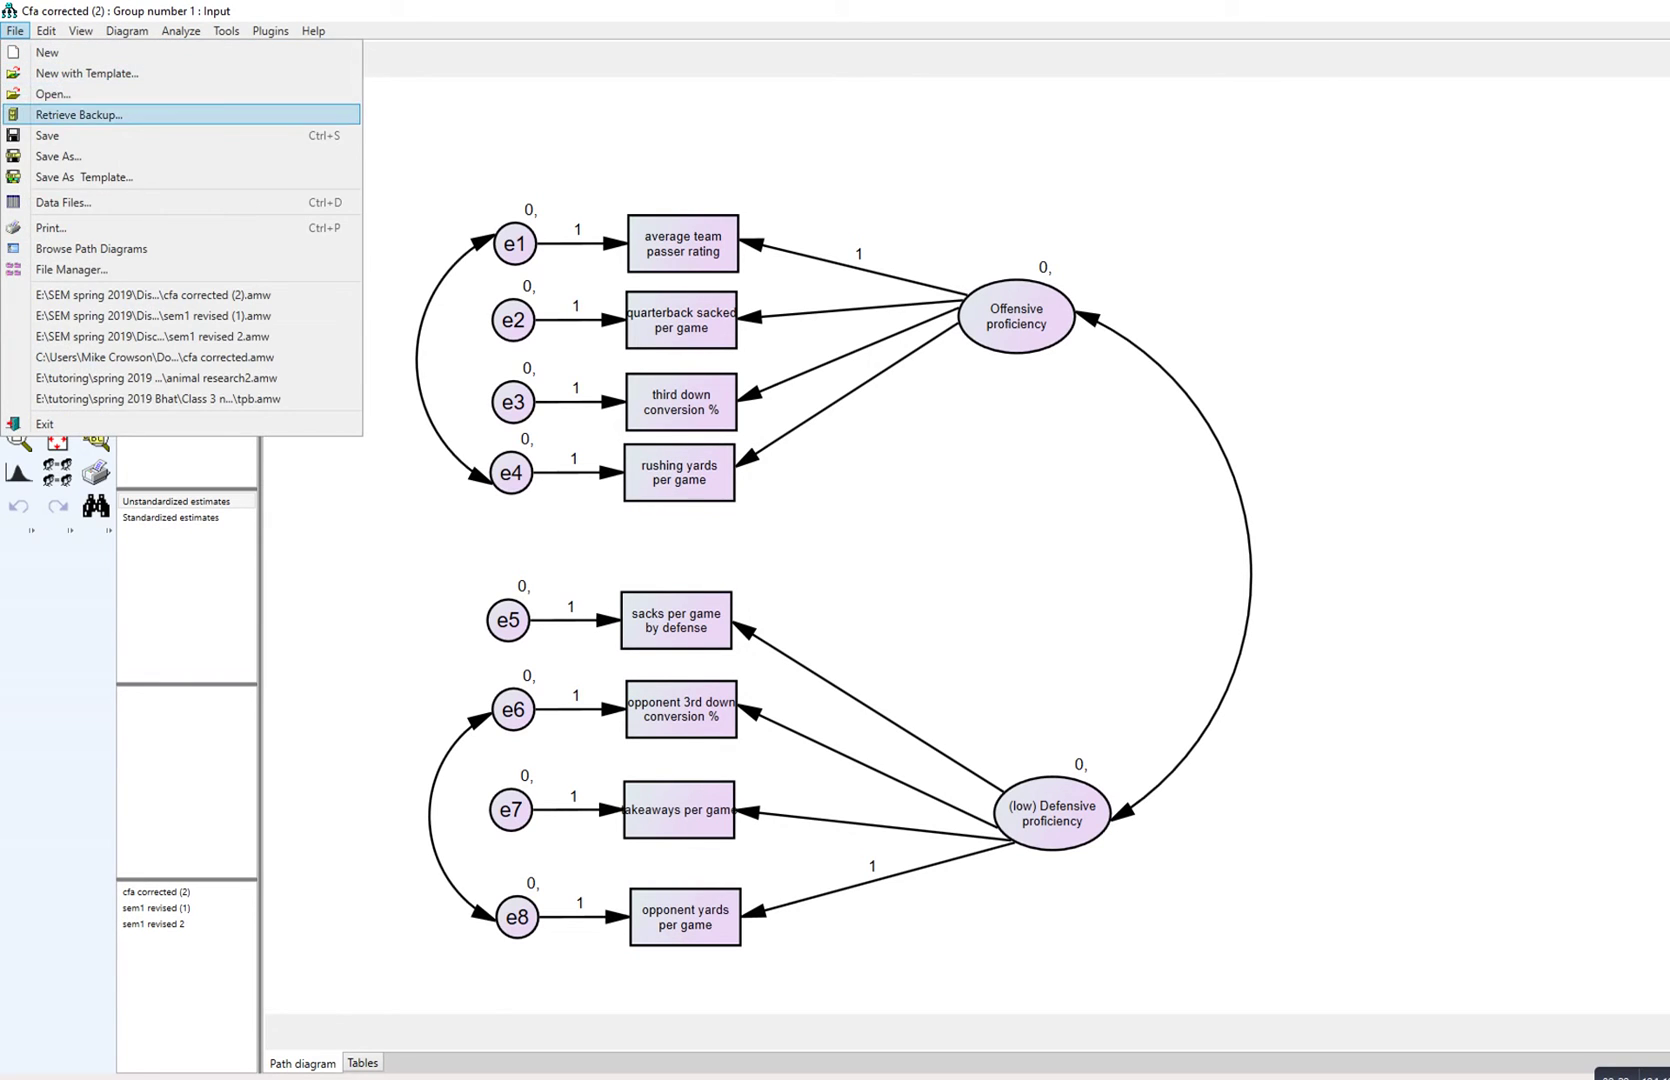
click(57, 134)
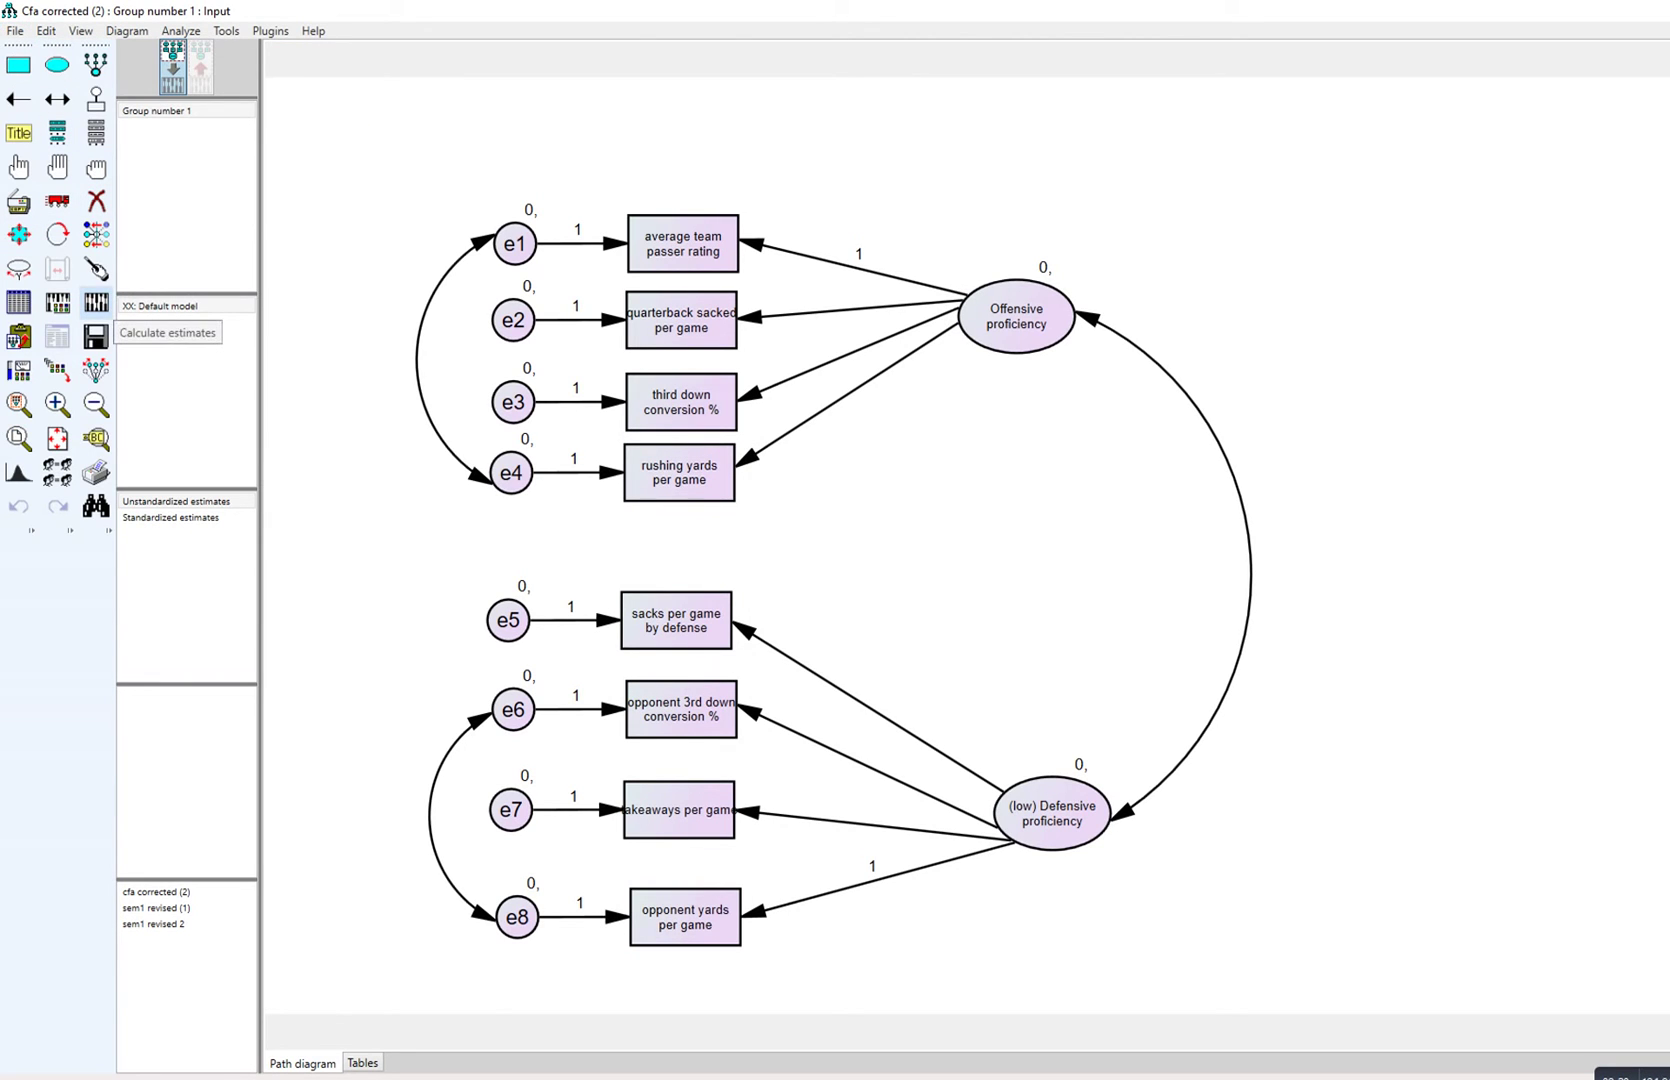
click(96, 302)
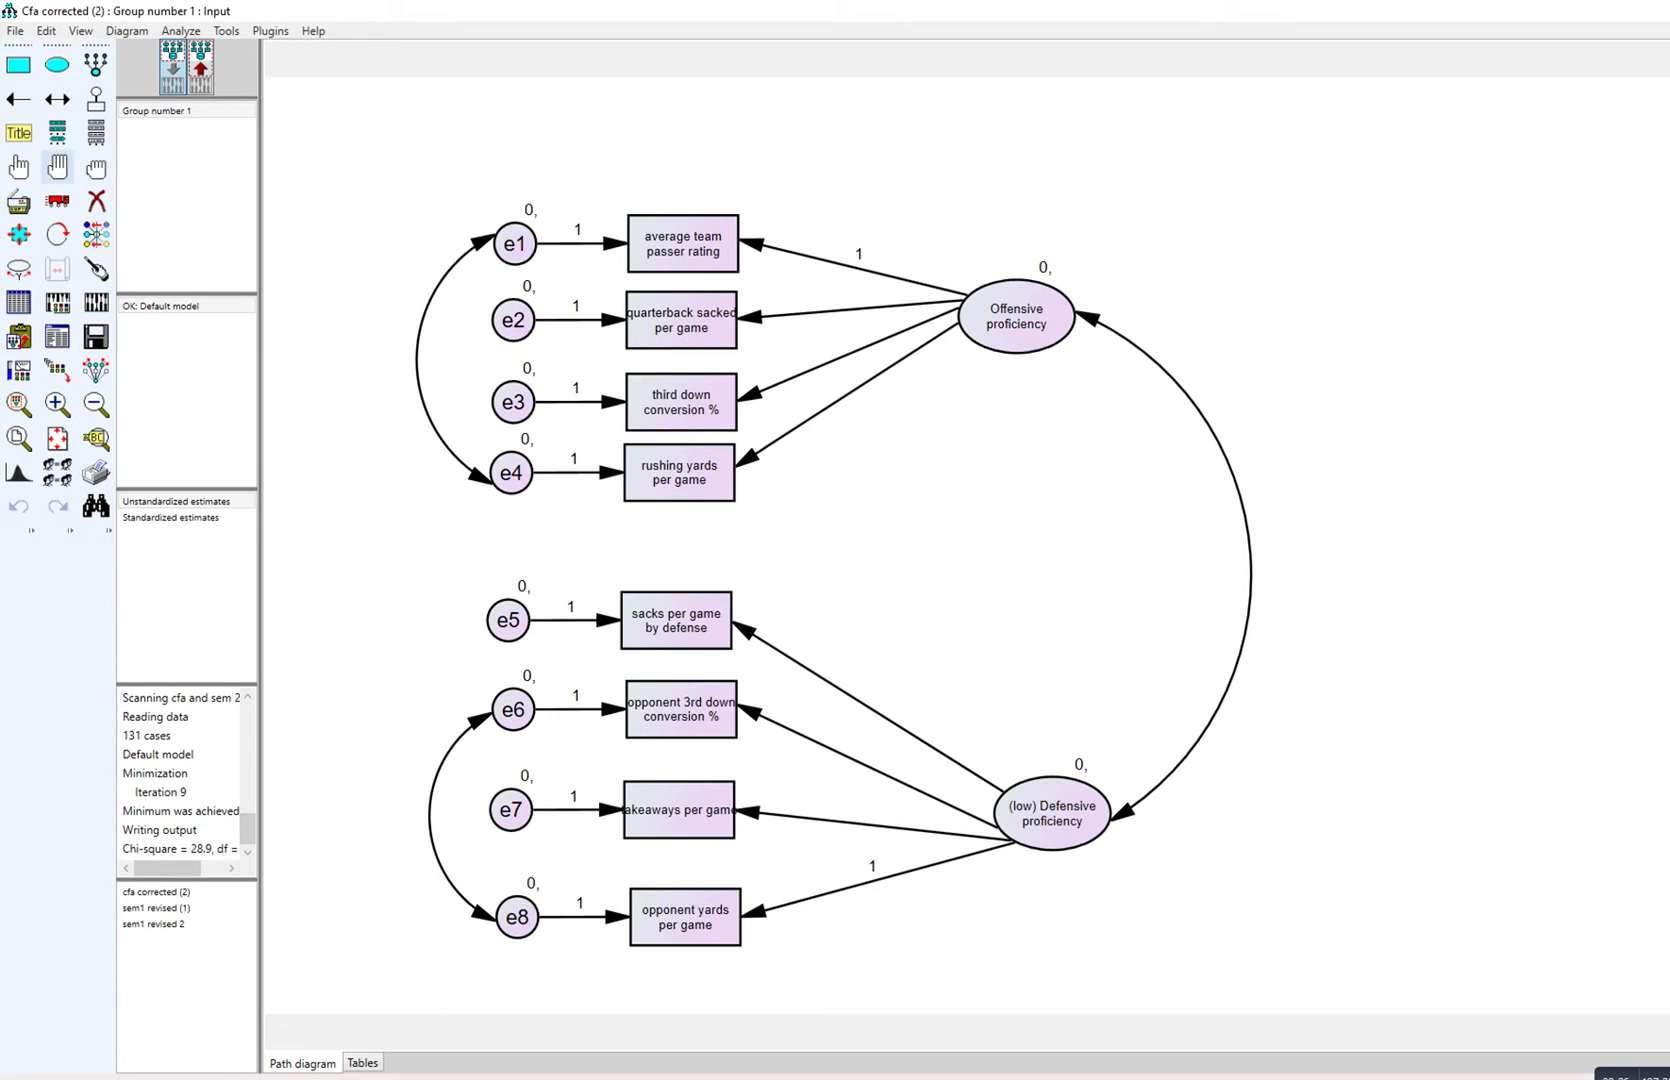
Step: Check the output options in the analysis properties, and view the unstandardized and standardized estimates on the output path diagram
click(57, 302)
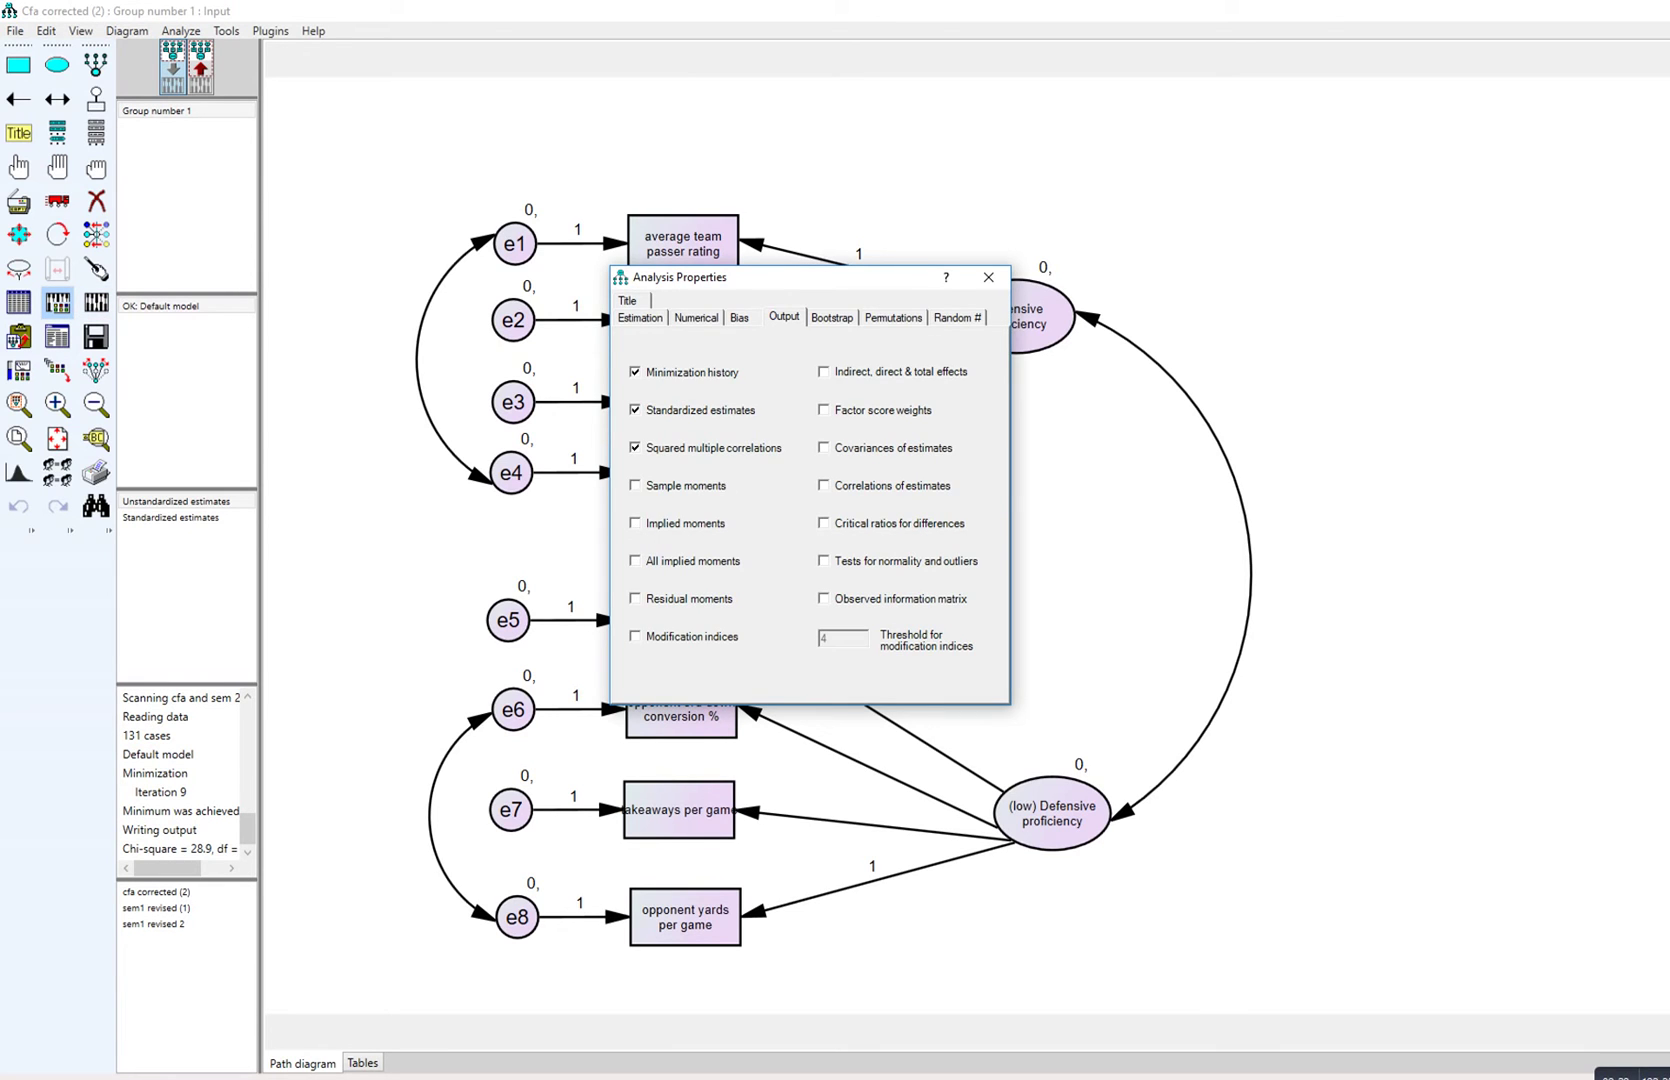
click(988, 277)
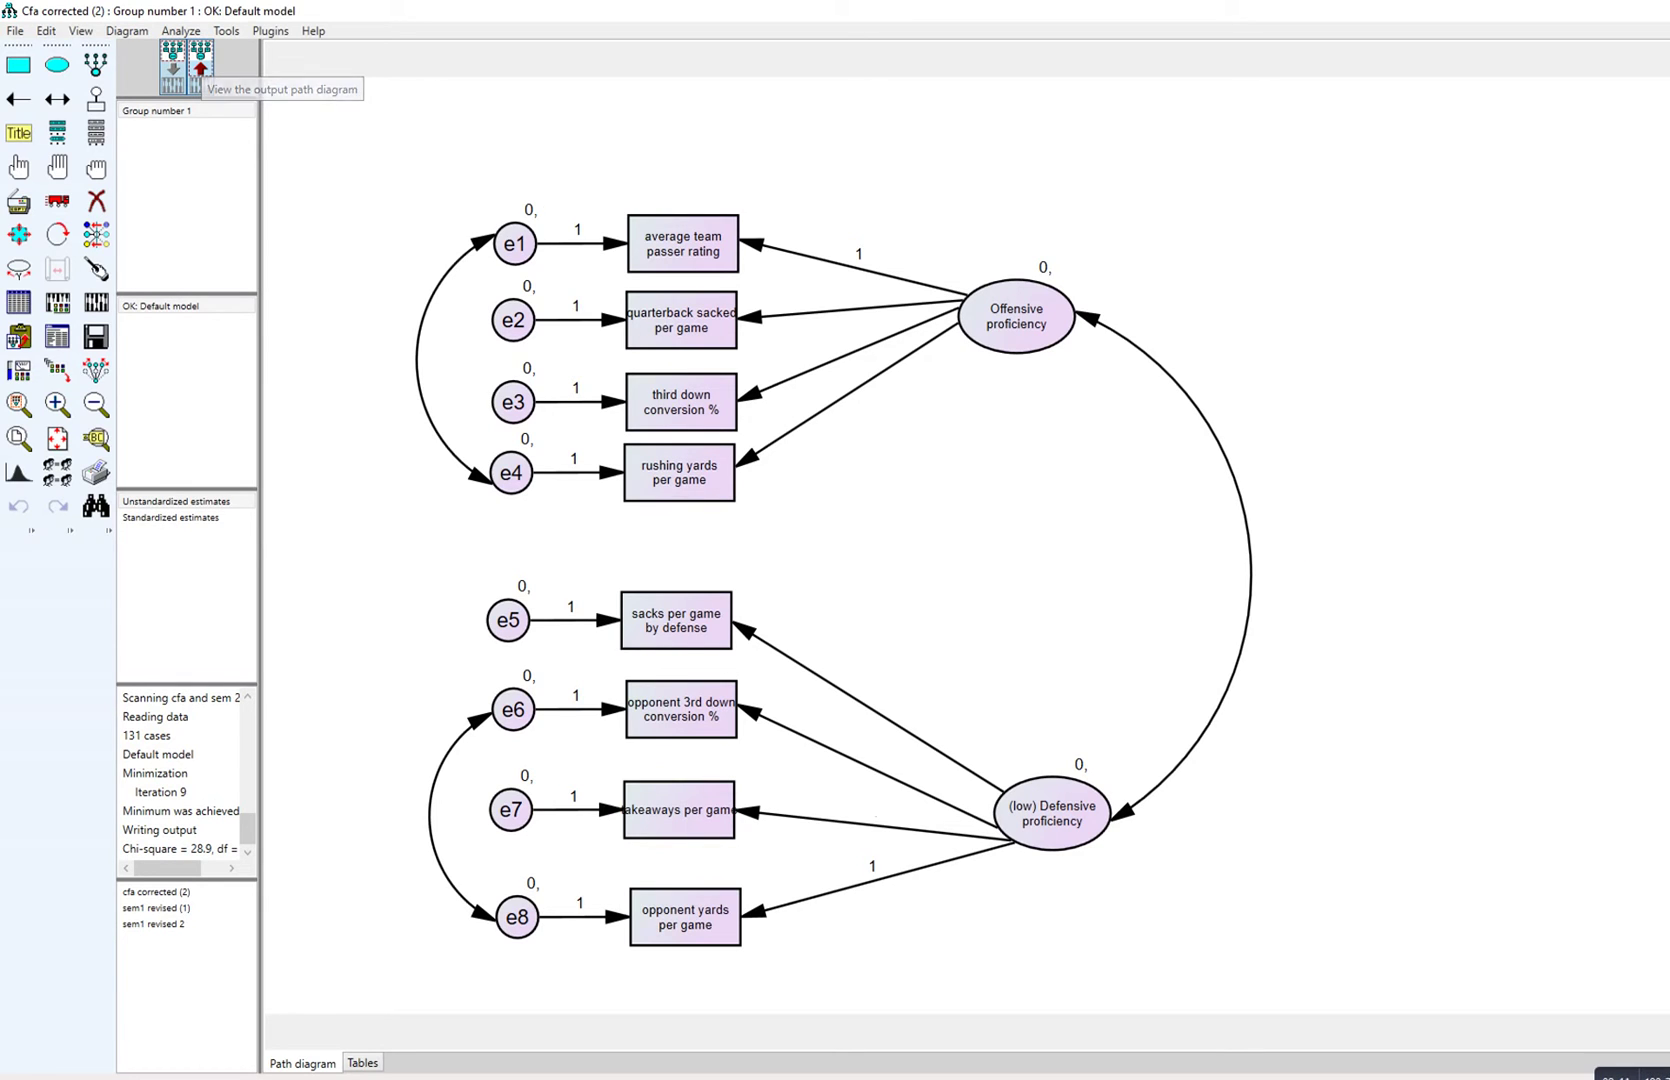
click(200, 66)
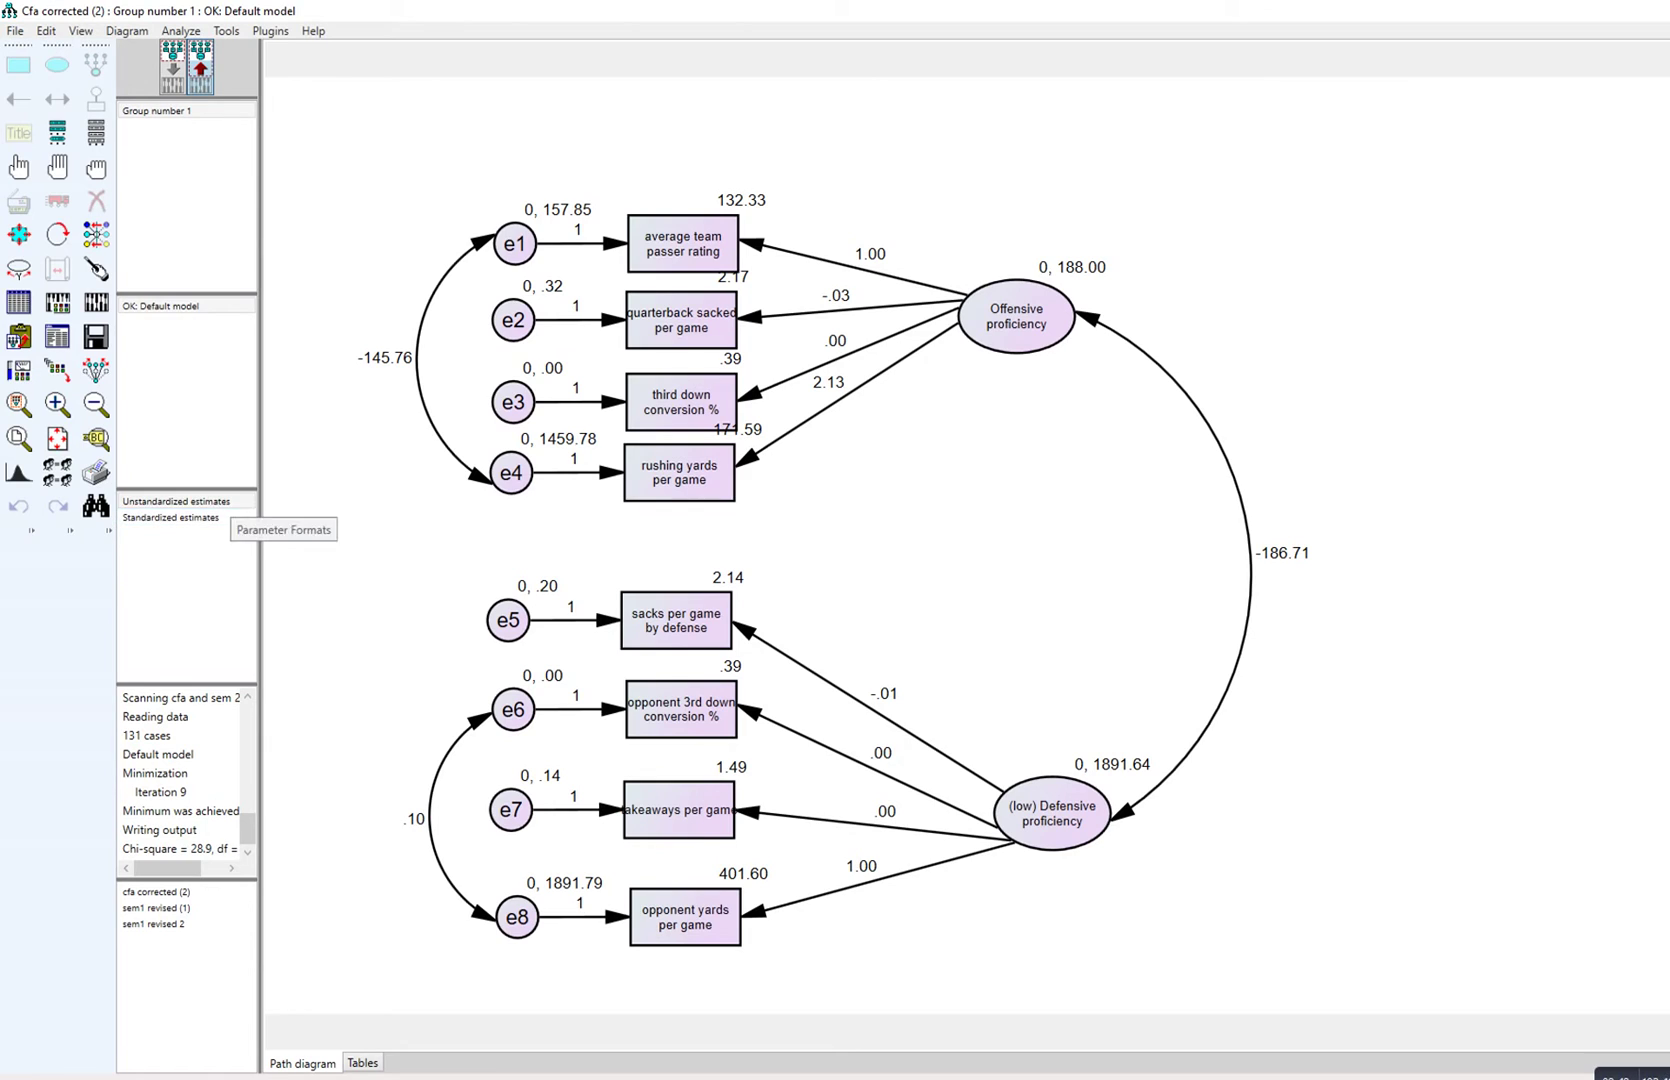
click(228, 501)
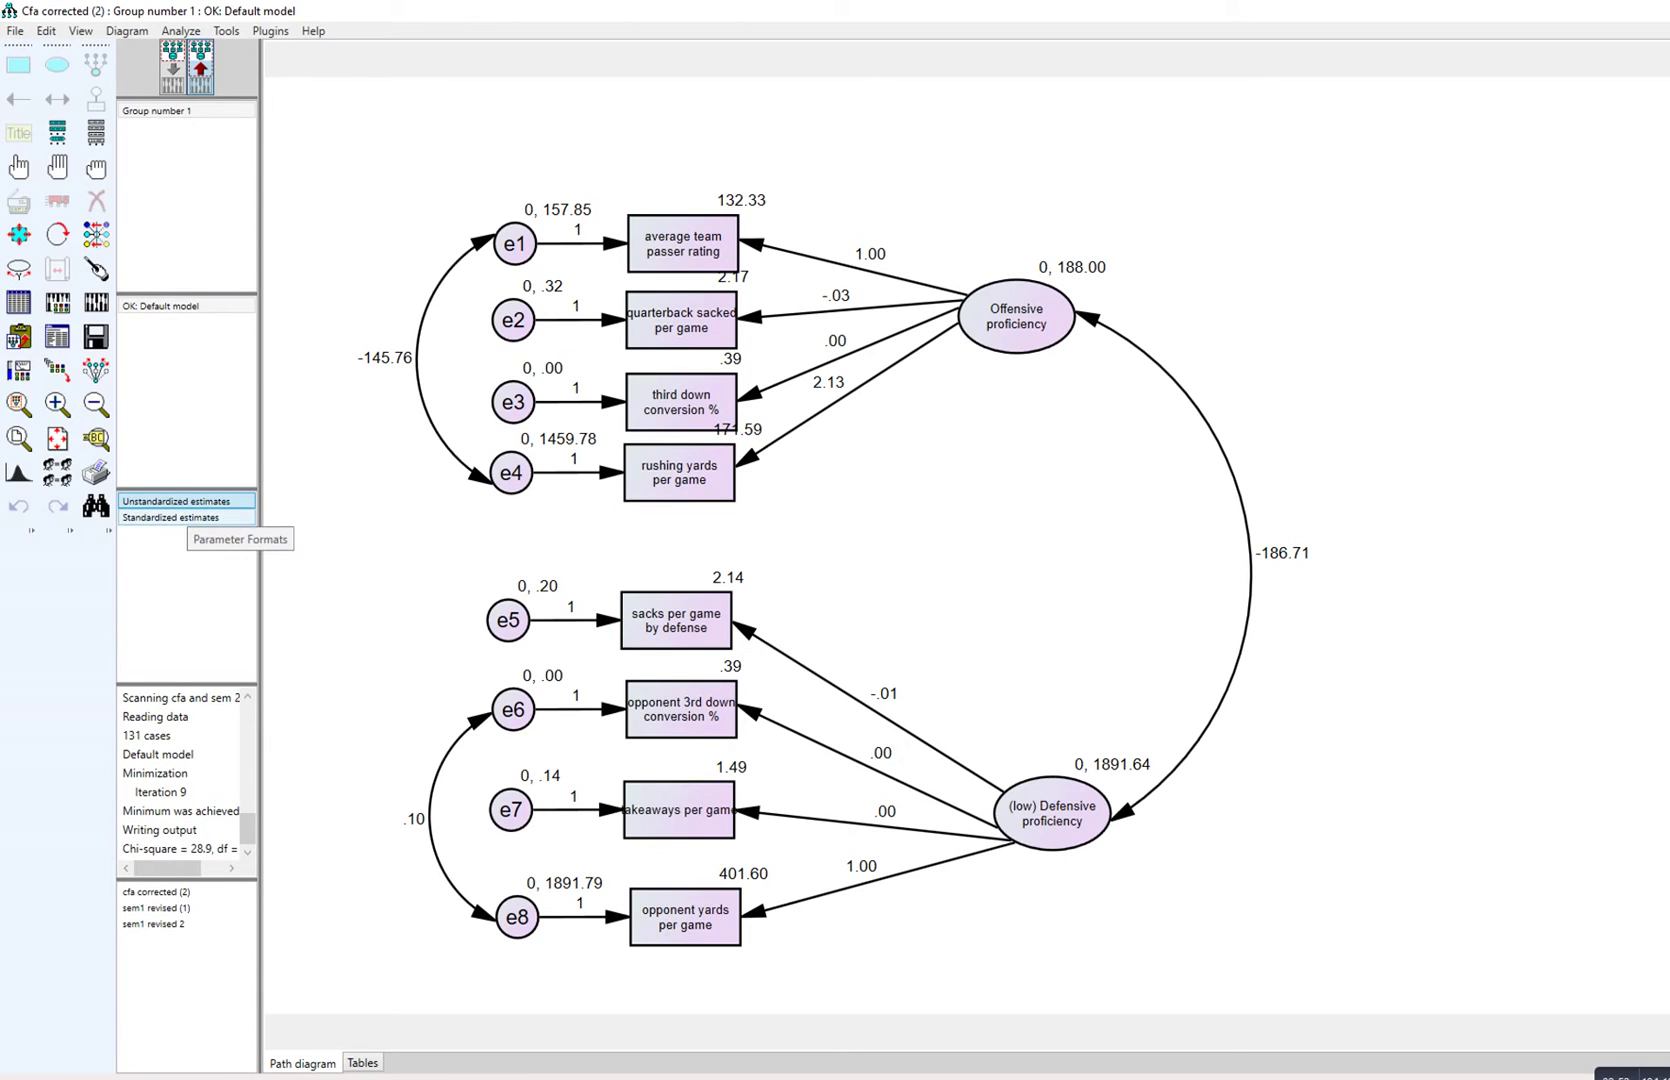
click(182, 517)
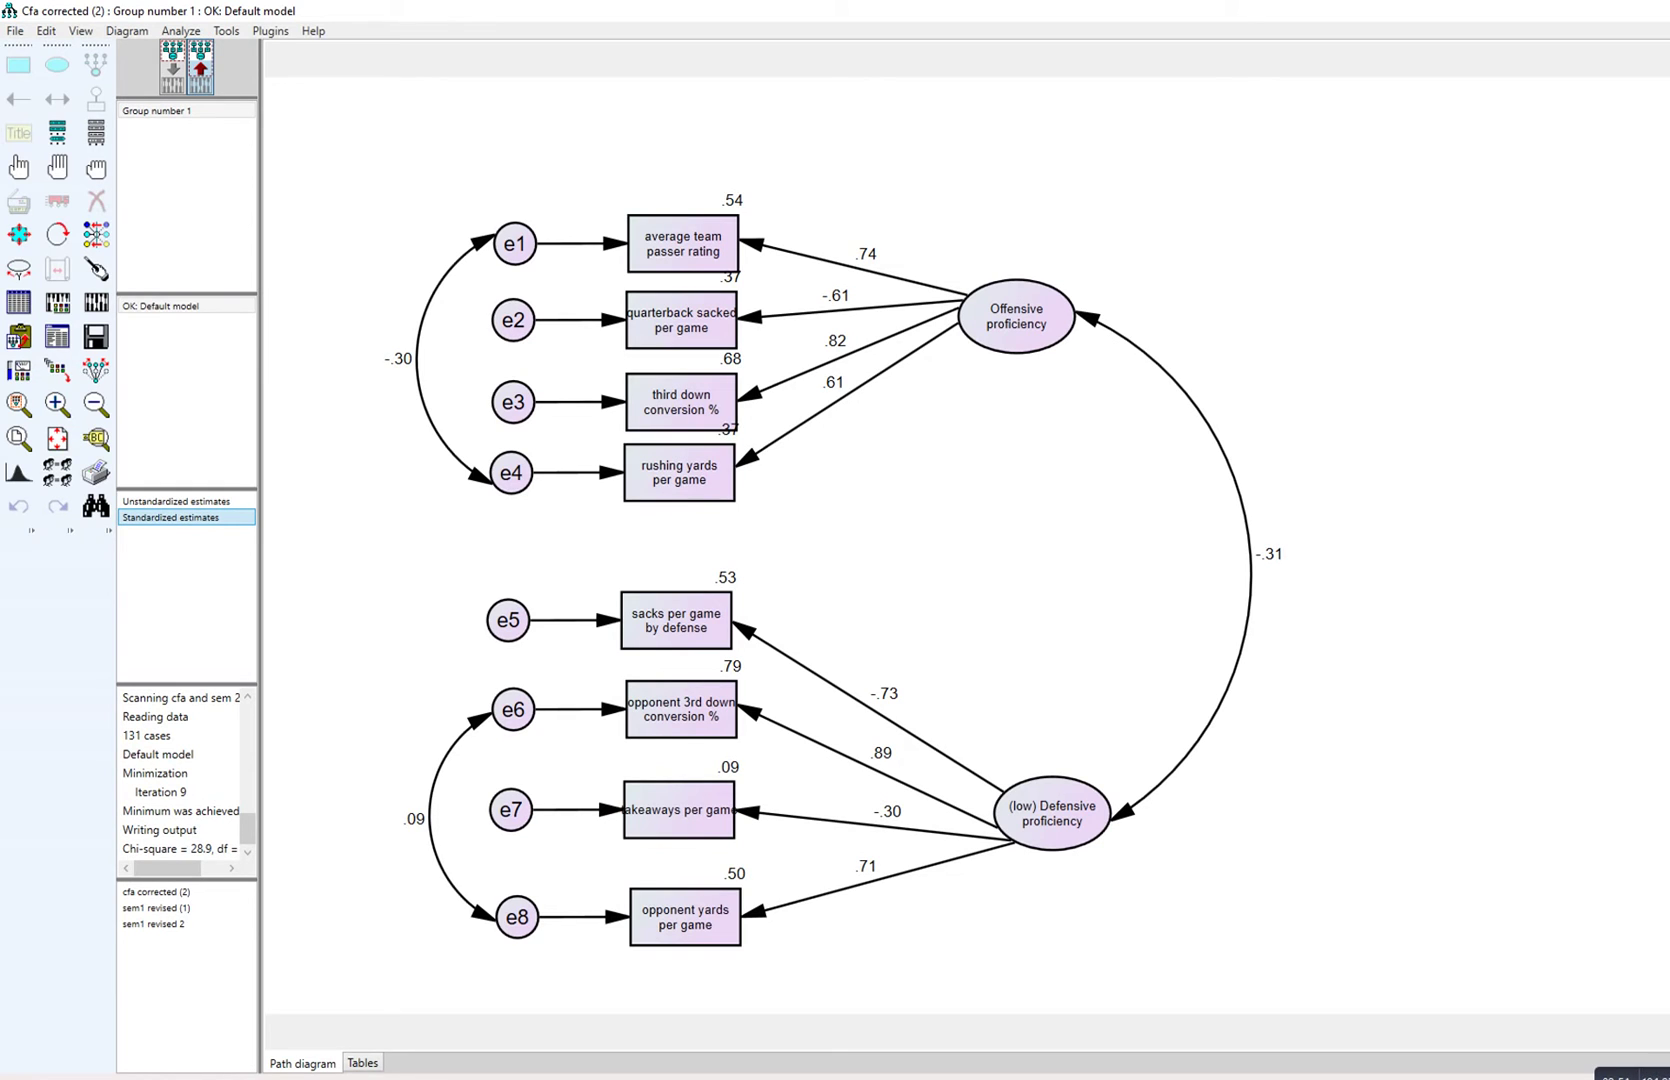
Step: Display the unstandardized estimates and circle the 1.00 loadings of average team passer rating and opponent yards per game
click(210, 501)
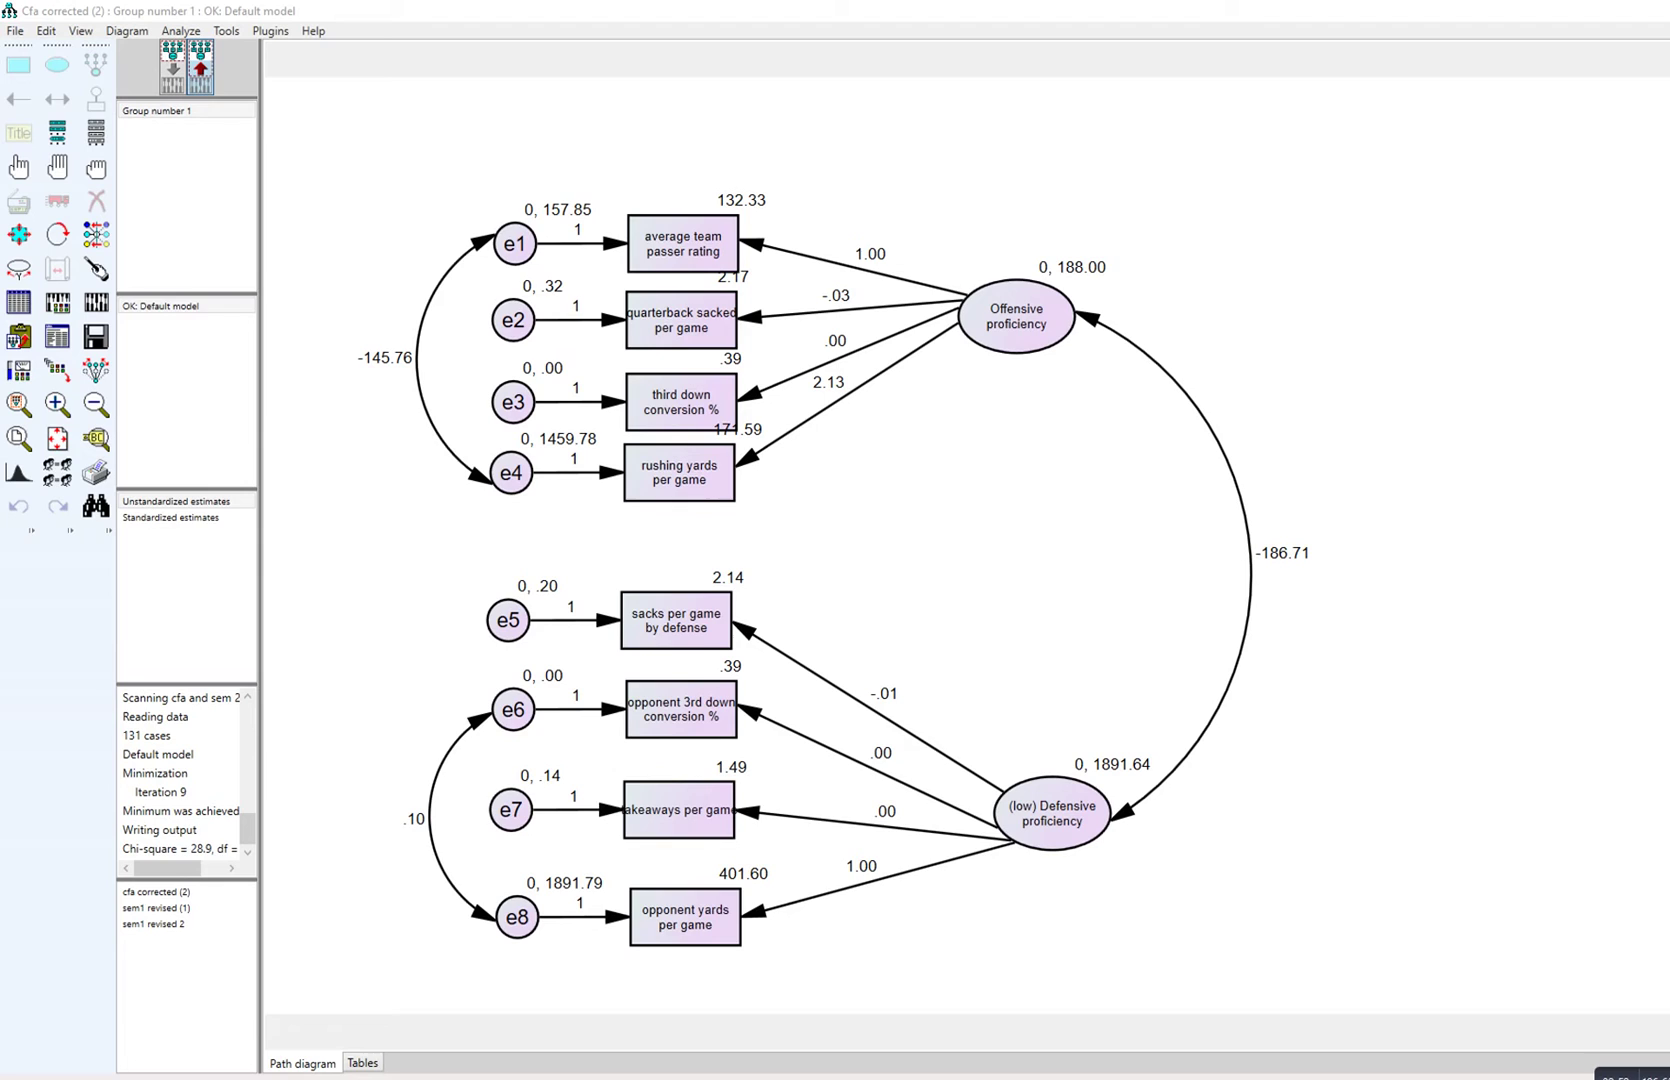
mouse_move(858, 265)
mouse_down()
mouse_move(917, 236)
mouse_move(850, 263)
mouse_up()
mouse_move(866, 852)
mouse_down()
mouse_move(850, 904)
mouse_move(898, 858)
mouse_move(866, 850)
mouse_up()
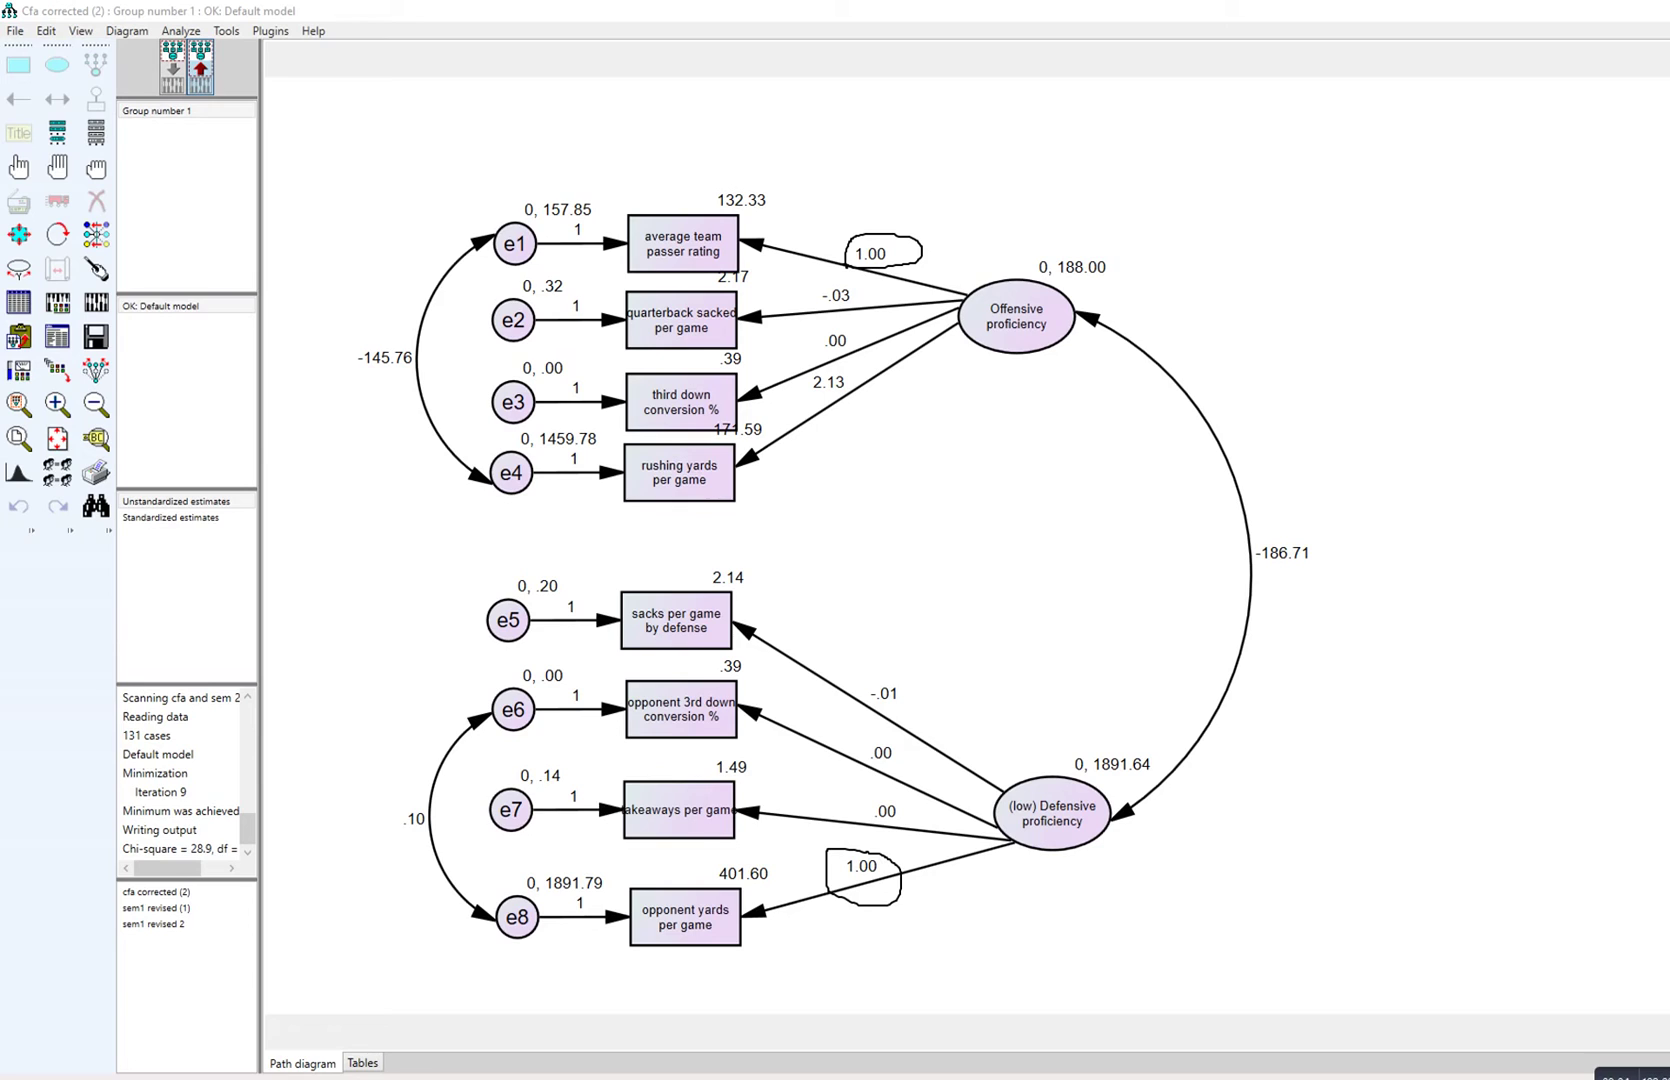
Step: Mark the three freely estimated offensive loadings, the opponent 3rd down conversion and takeaways loadings, and the covariance between the two factors
mouse_move(862, 304)
mouse_down()
mouse_move(855, 276)
mouse_move(790, 383)
mouse_move(877, 305)
mouse_up()
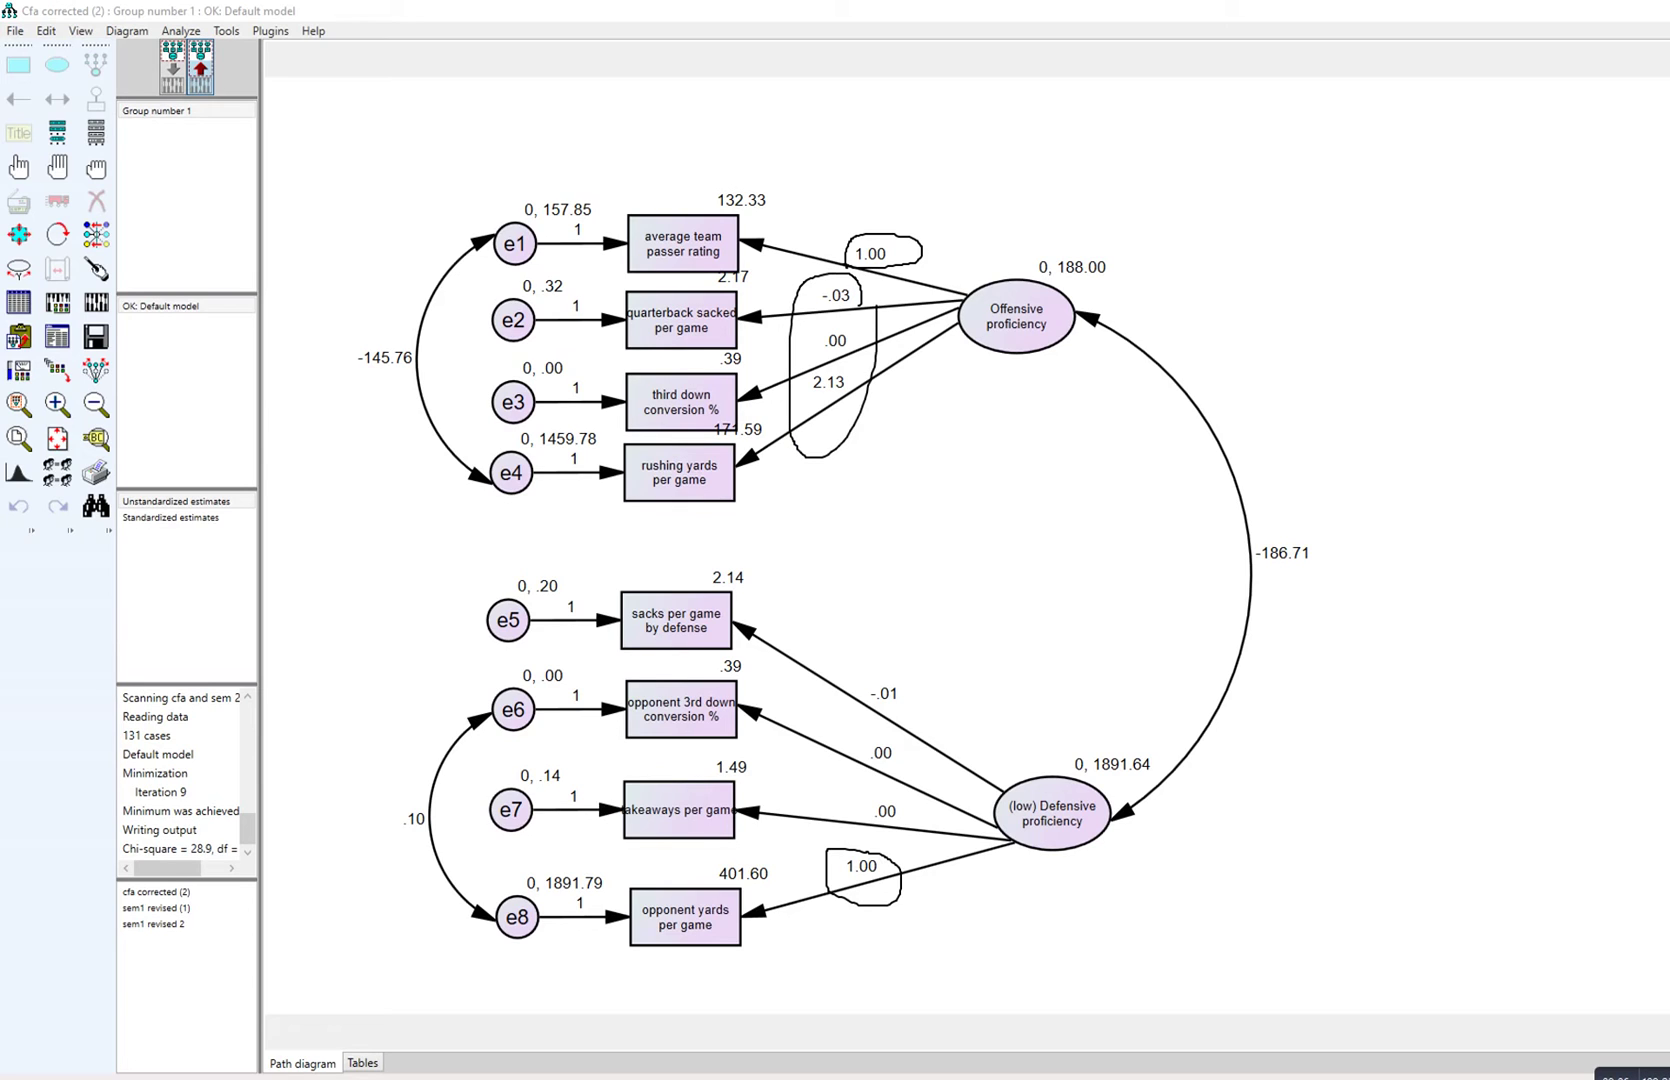
drag(875, 767, 896, 759)
drag(885, 833, 917, 830)
mouse_move(1252, 577)
mouse_down()
mouse_move(1285, 578)
mouse_move(1200, 545)
mouse_move(1279, 583)
mouse_up()
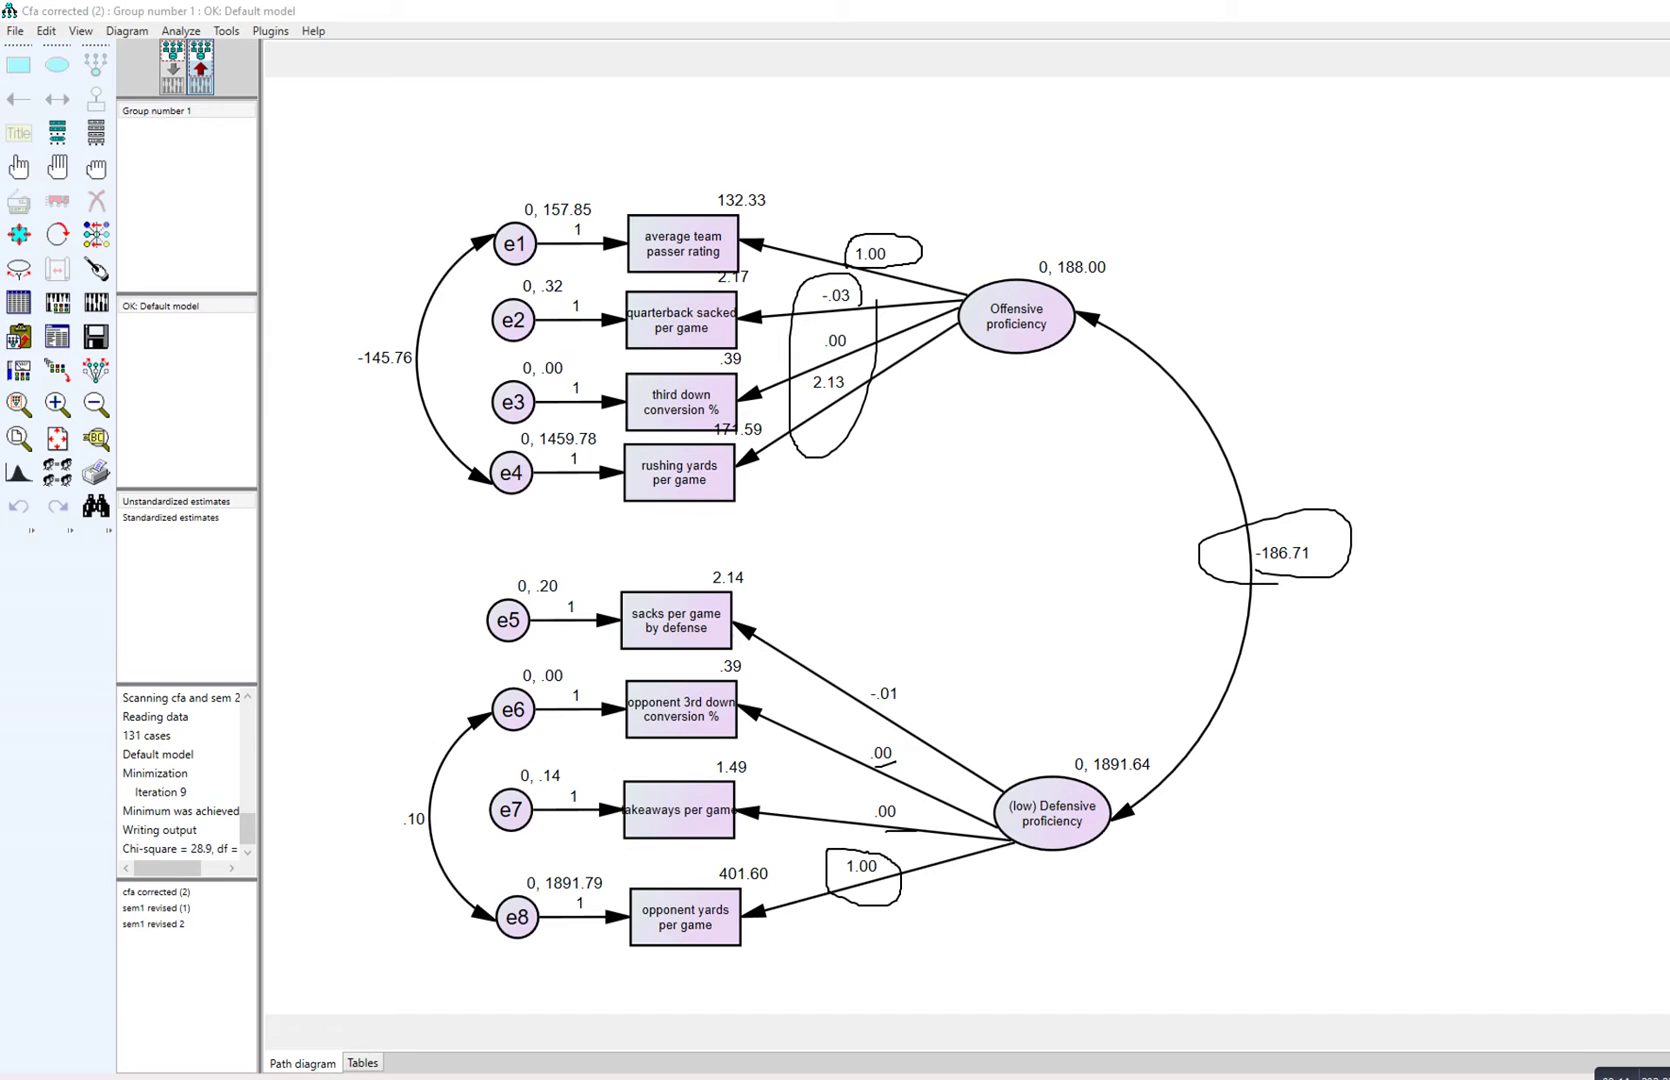
Step: Mark the factor variances, the e1 error variance and the e1–e4 and e6–e8 error covariances, and clear all the markings
drag(1069, 281, 1124, 278)
drag(1106, 782, 1138, 785)
drag(551, 221, 581, 224)
mouse_move(426, 340)
mouse_down()
mouse_move(405, 402)
mouse_move(460, 333)
mouse_up()
mouse_move(430, 799)
mouse_down()
mouse_move(398, 843)
mouse_move(454, 802)
mouse_up()
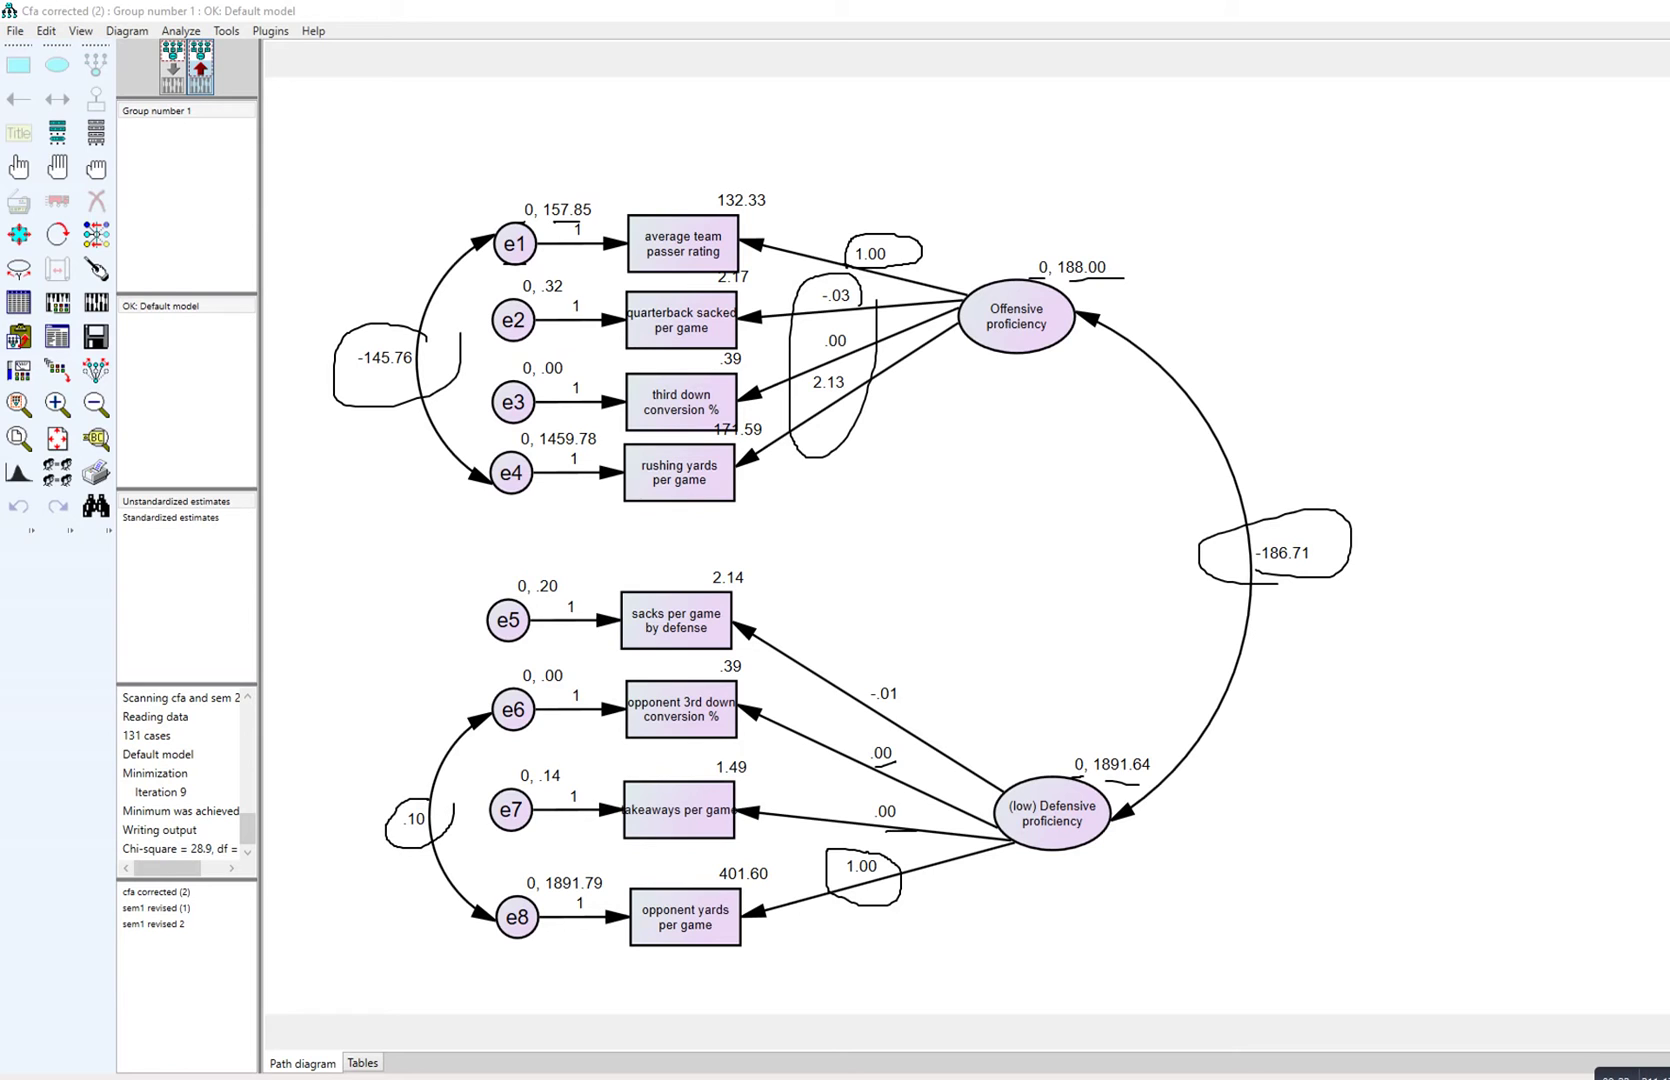
key(Escape)
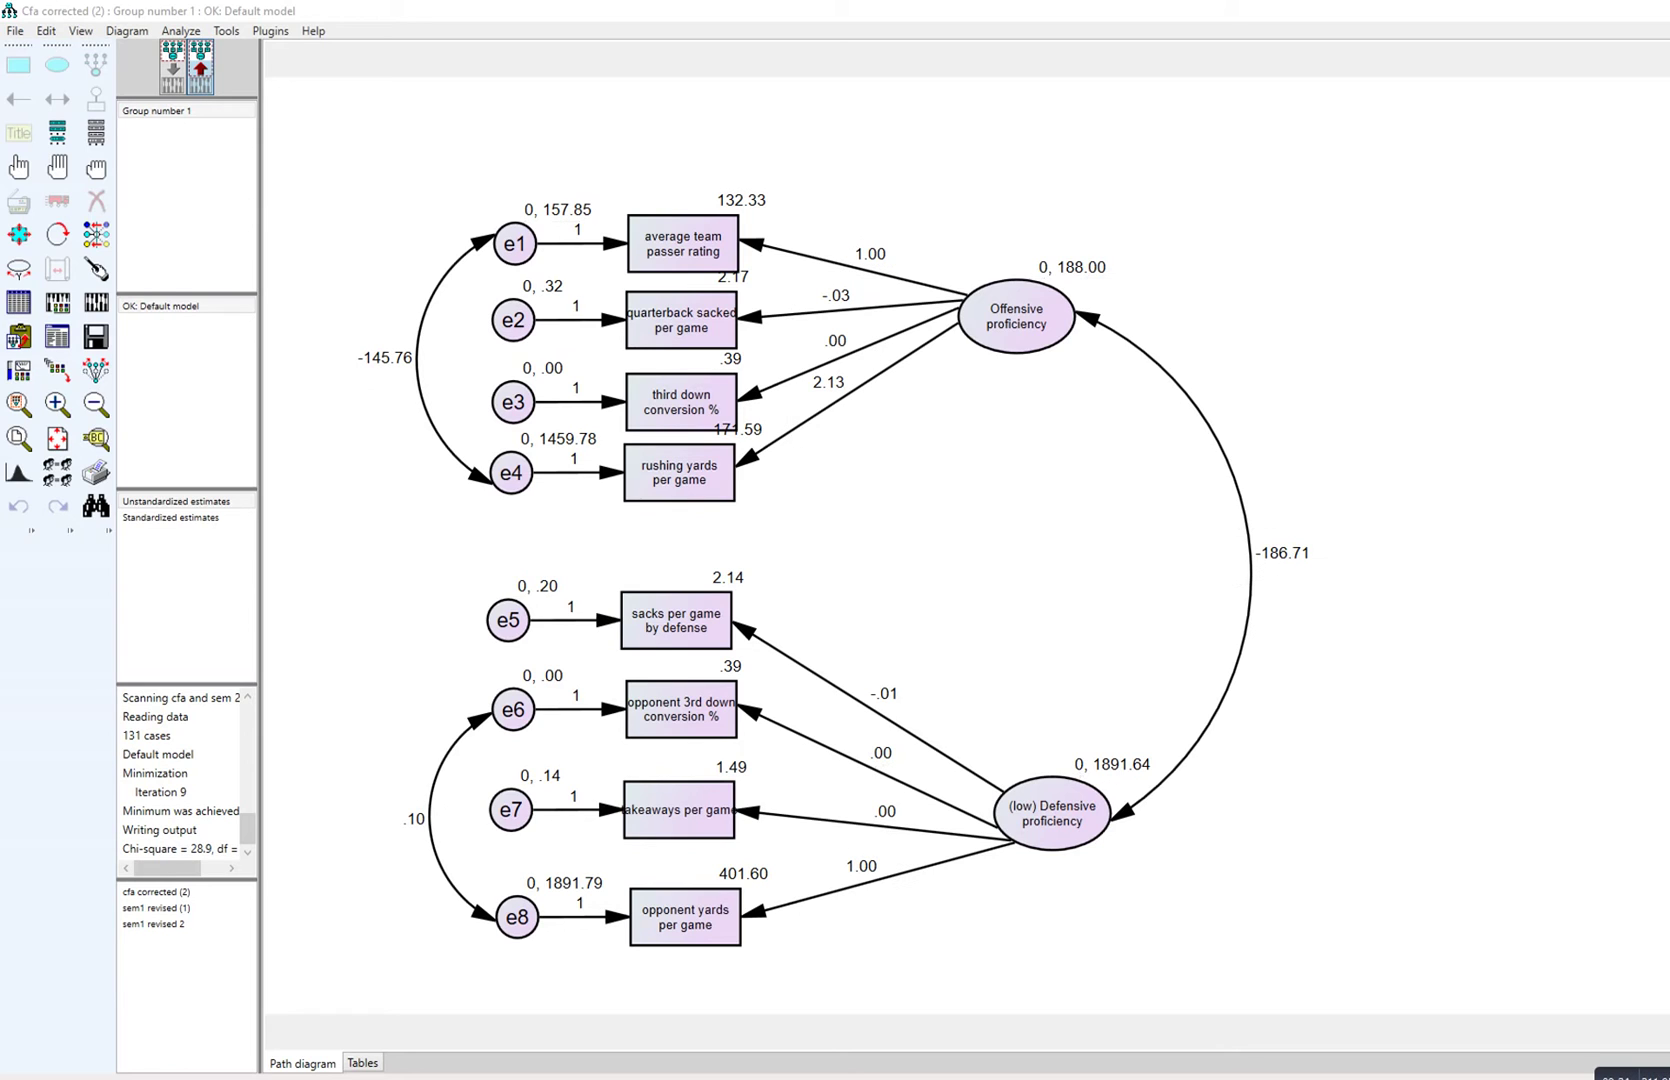
Step: Display the standardized estimates, mark the factor correlation, both sets of loadings and the squared multiple correlation of average team passer rating, and clear the markings
click(150, 518)
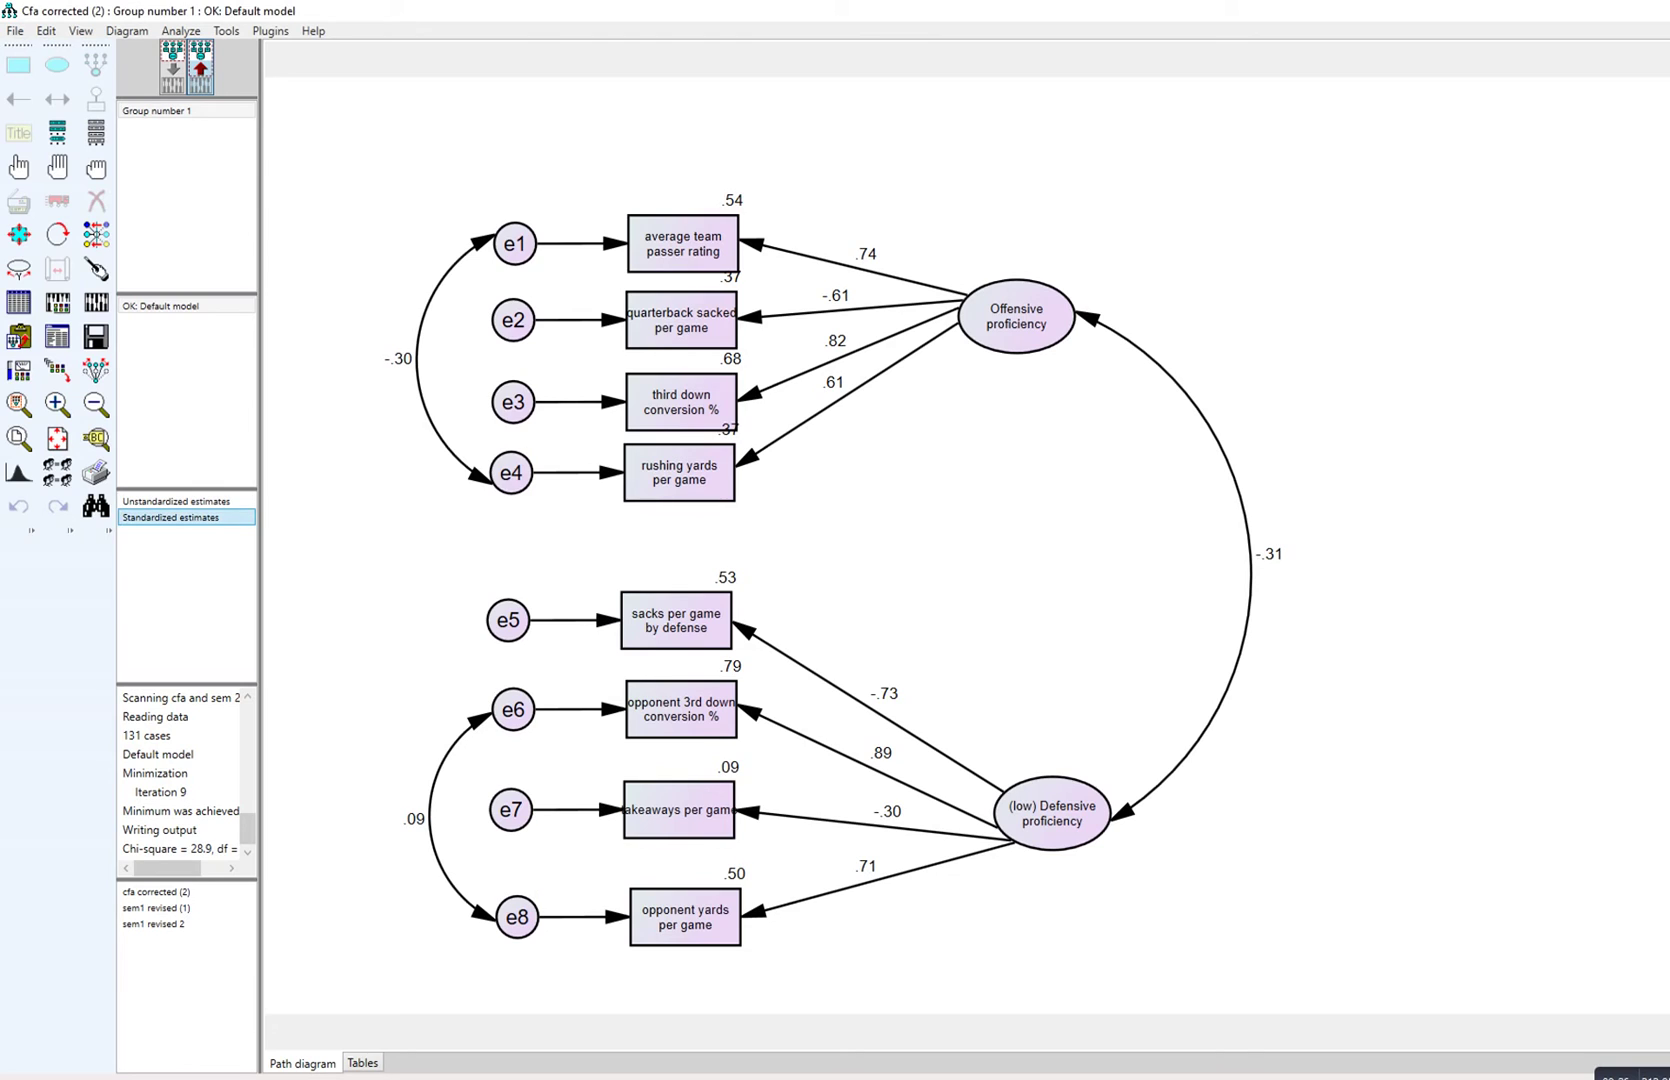
mouse_move(1225, 584)
mouse_down()
mouse_move(1331, 583)
mouse_move(1300, 519)
mouse_up()
mouse_move(1278, 517)
mouse_down()
mouse_move(1168, 566)
mouse_move(1205, 582)
mouse_up()
mouse_move(899, 310)
mouse_down()
mouse_move(884, 224)
mouse_move(764, 340)
mouse_move(895, 352)
mouse_move(902, 280)
mouse_up()
mouse_move(938, 720)
mouse_down()
mouse_move(849, 668)
mouse_move(816, 916)
mouse_move(929, 720)
mouse_up()
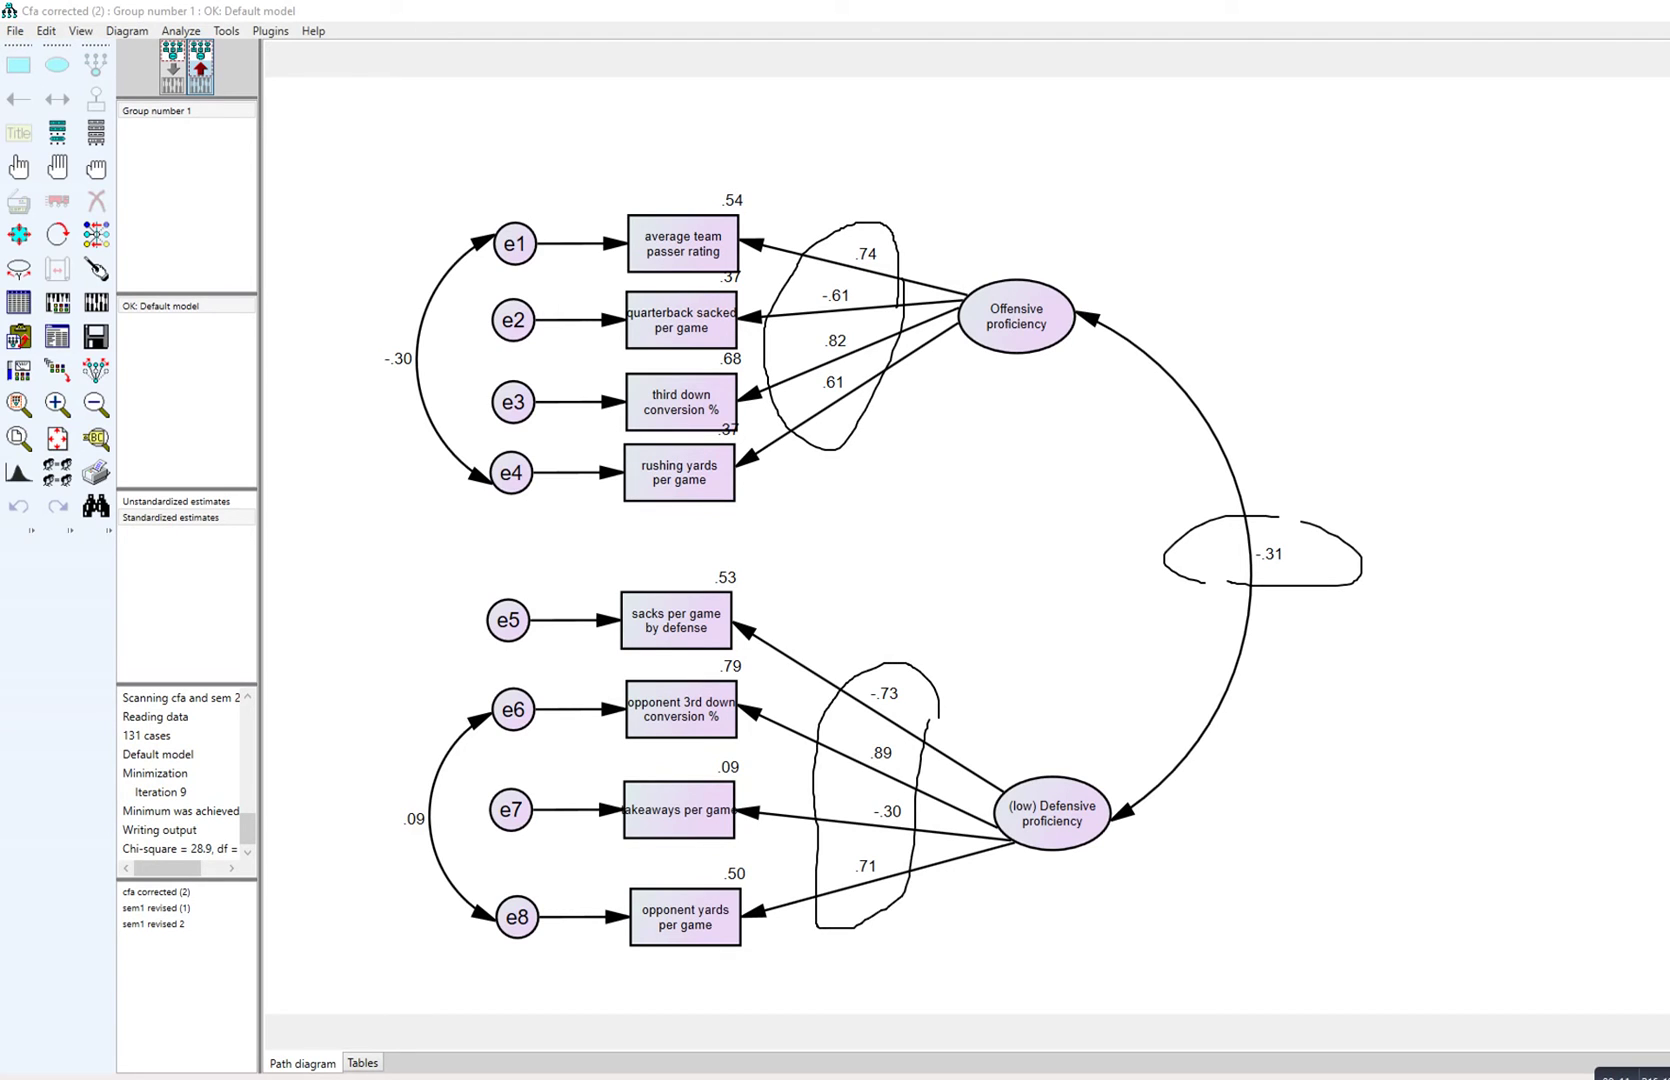
drag(714, 213, 750, 204)
key(Escape)
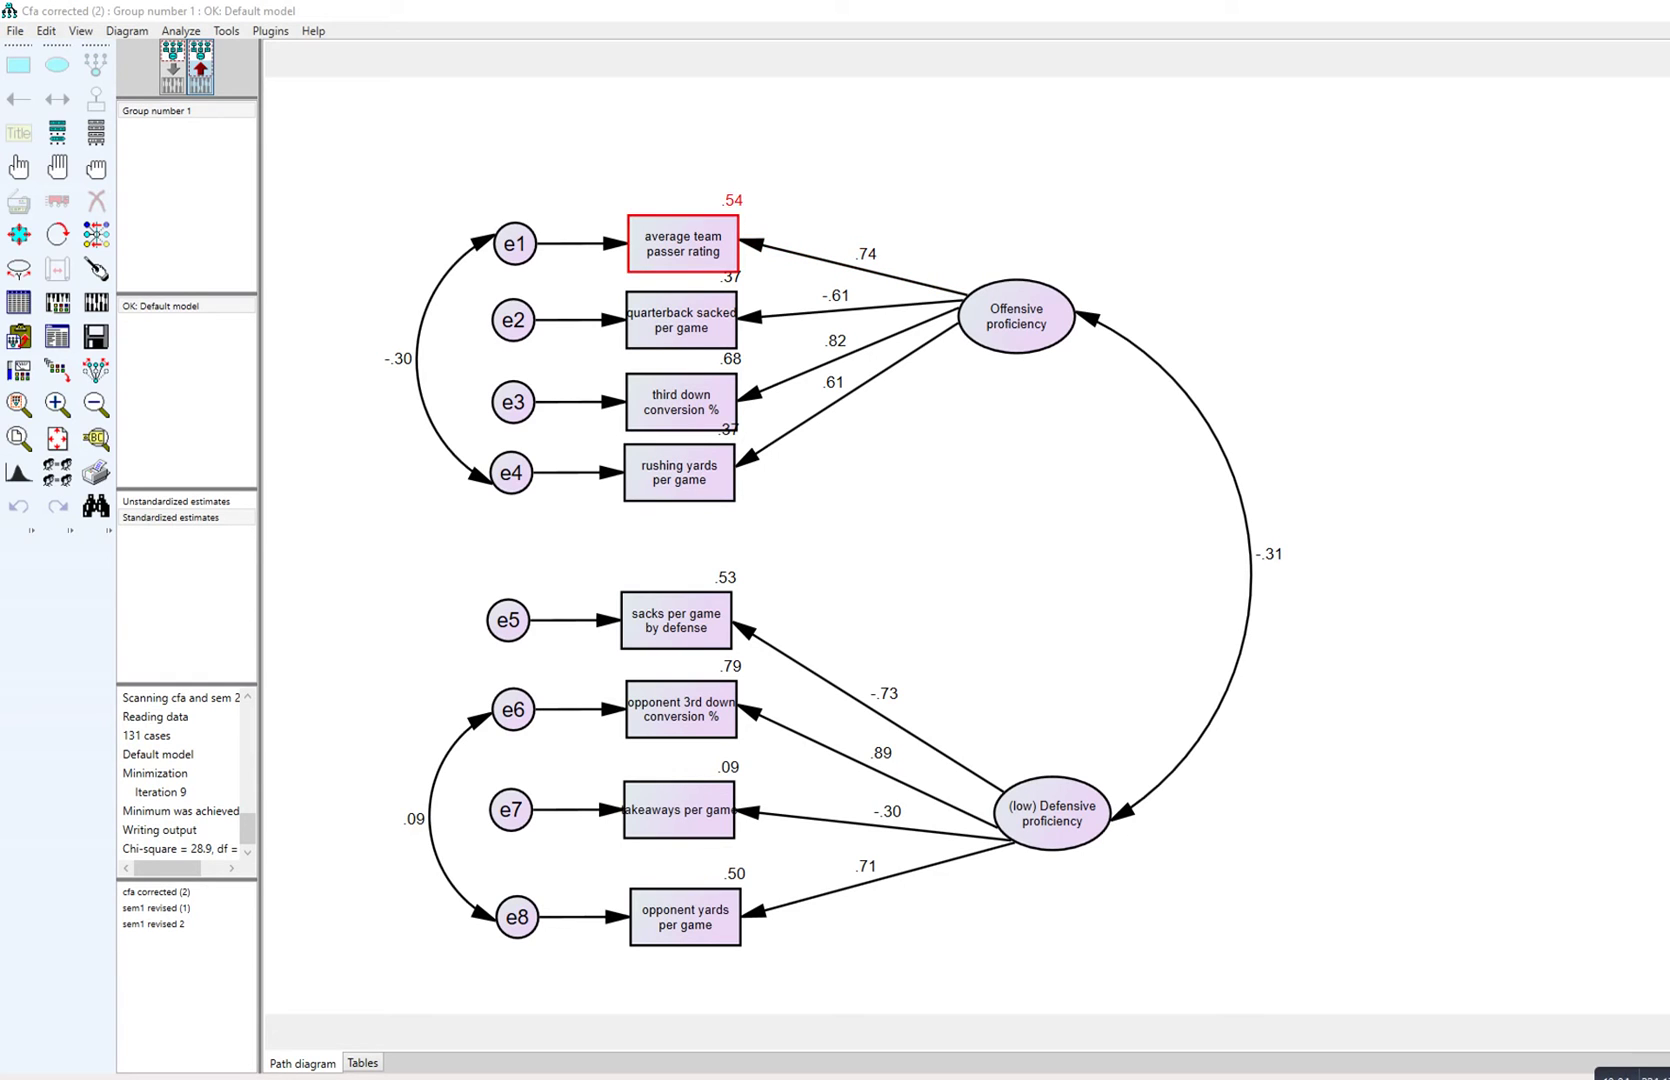
Step: Try hiding the parameters of average team passer rating through its visibility settings, and undo the change
right_click(721, 224)
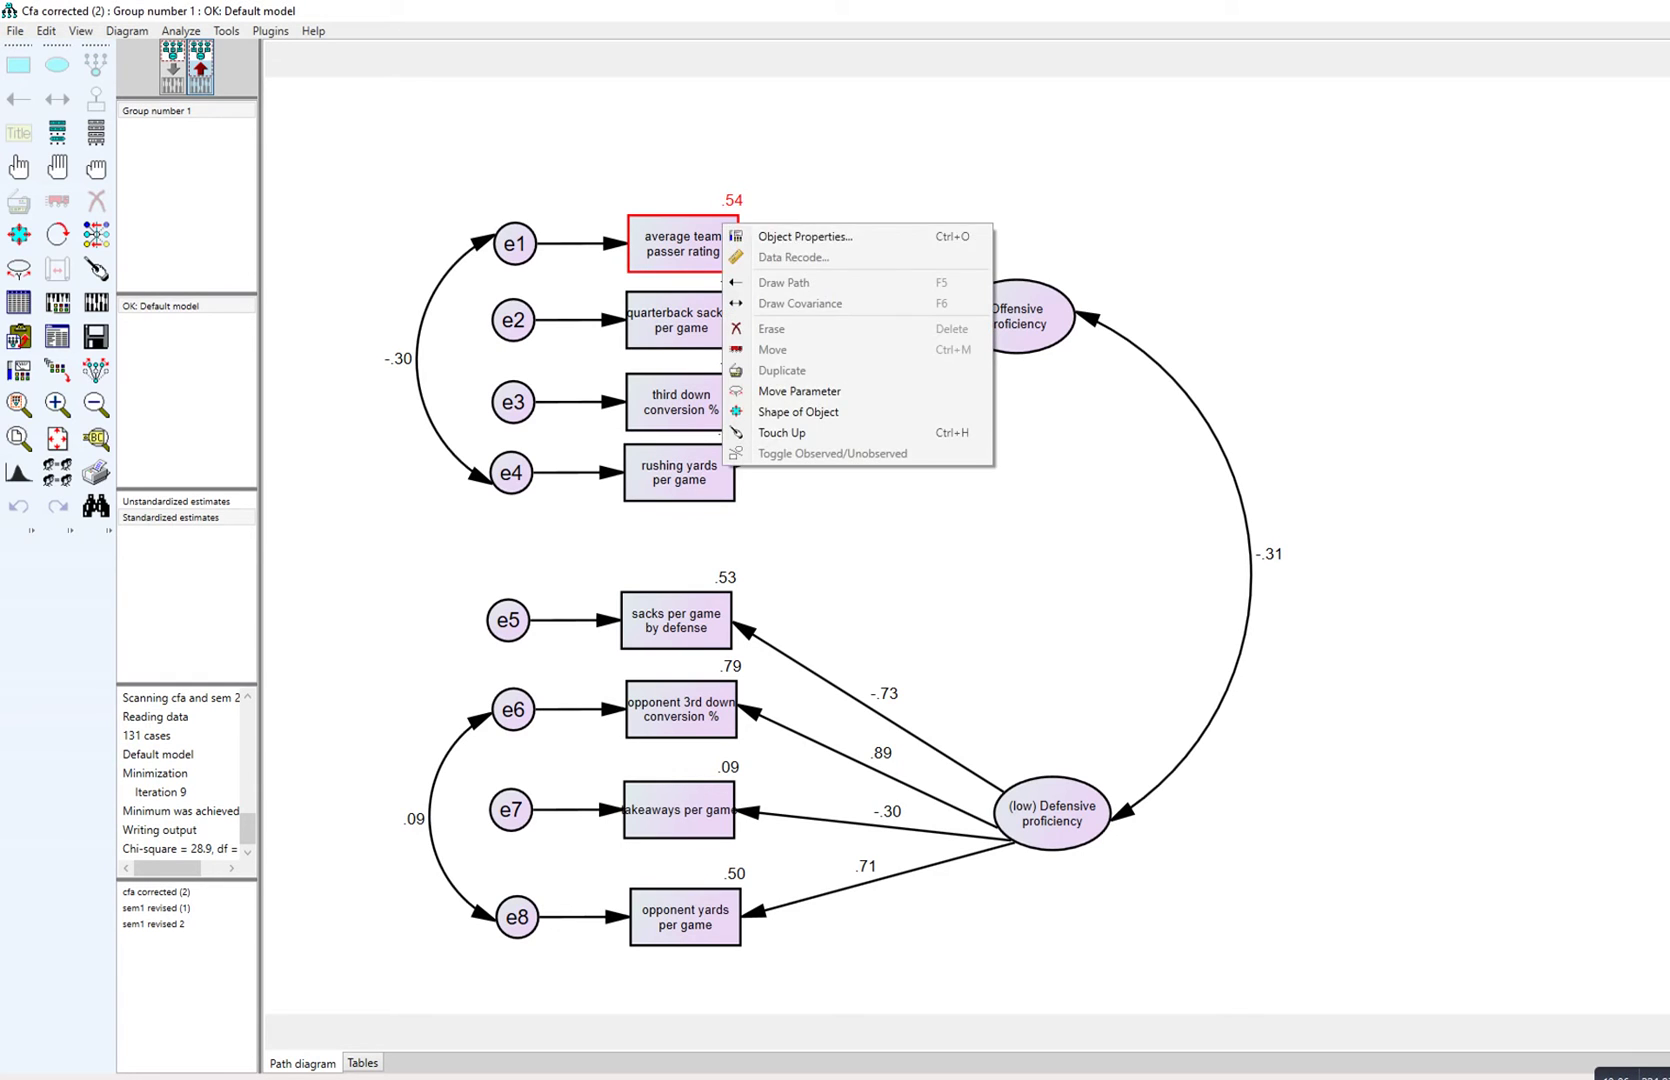
click(800, 236)
click(914, 427)
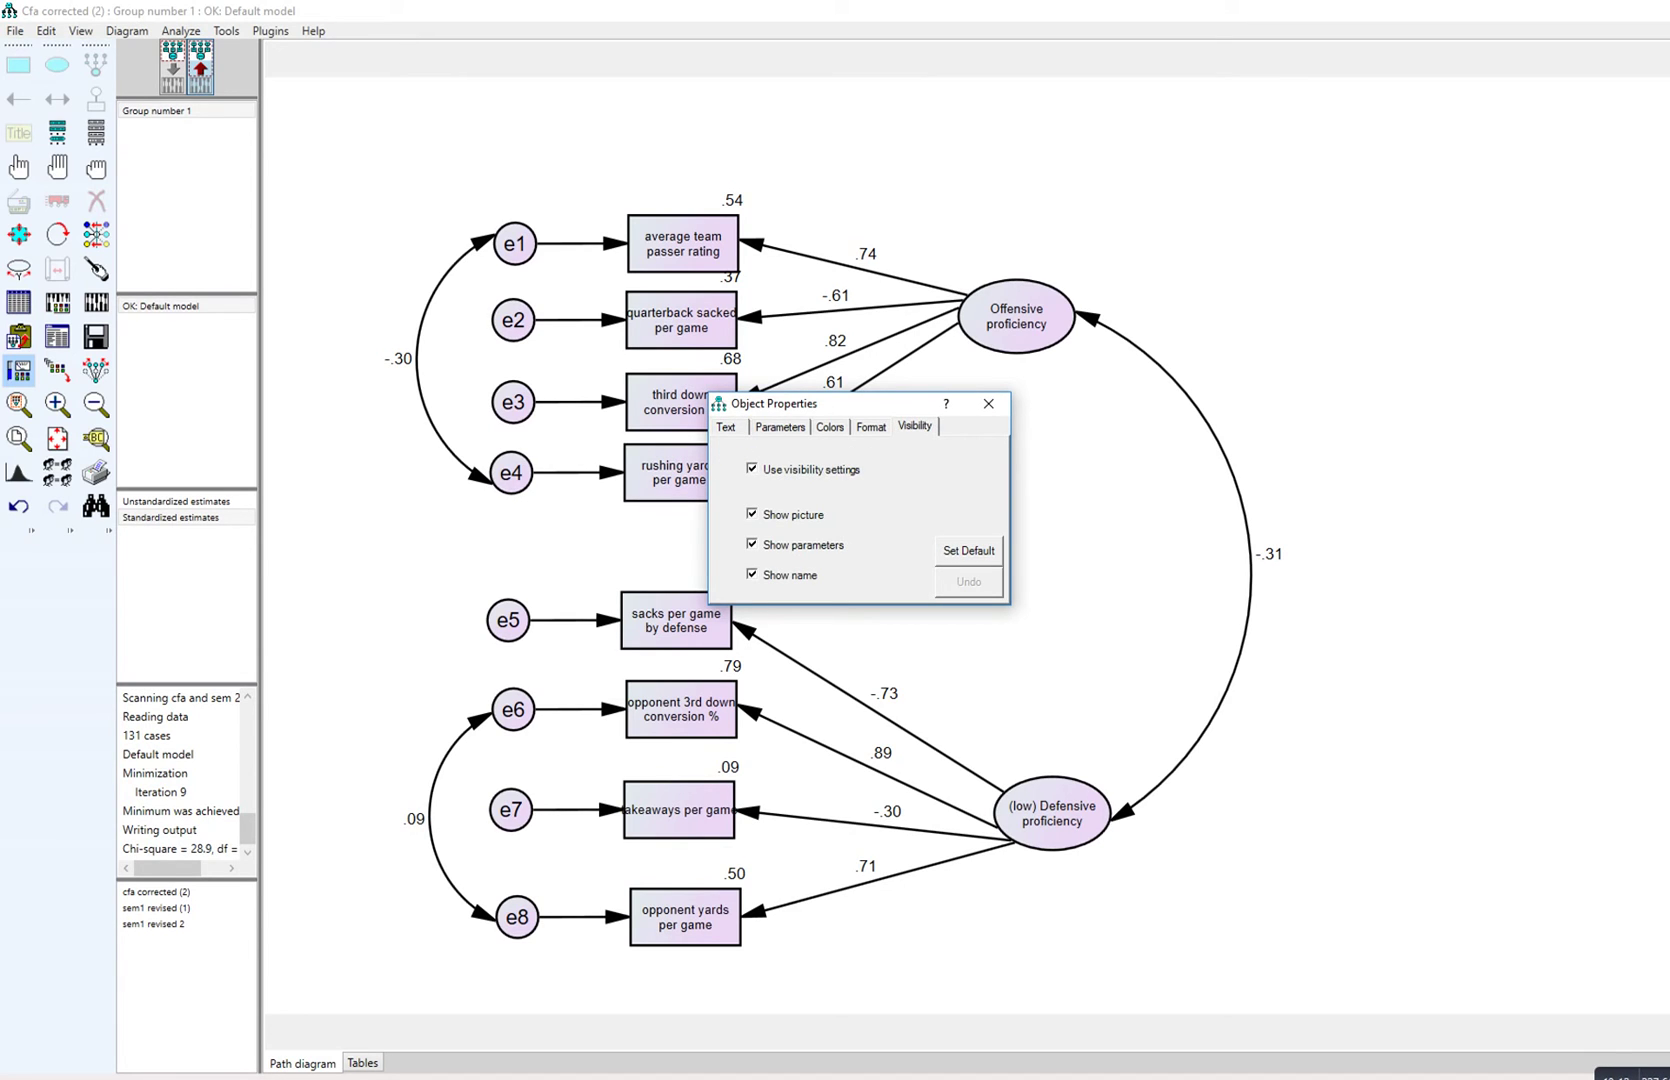
click(752, 545)
click(968, 582)
click(988, 403)
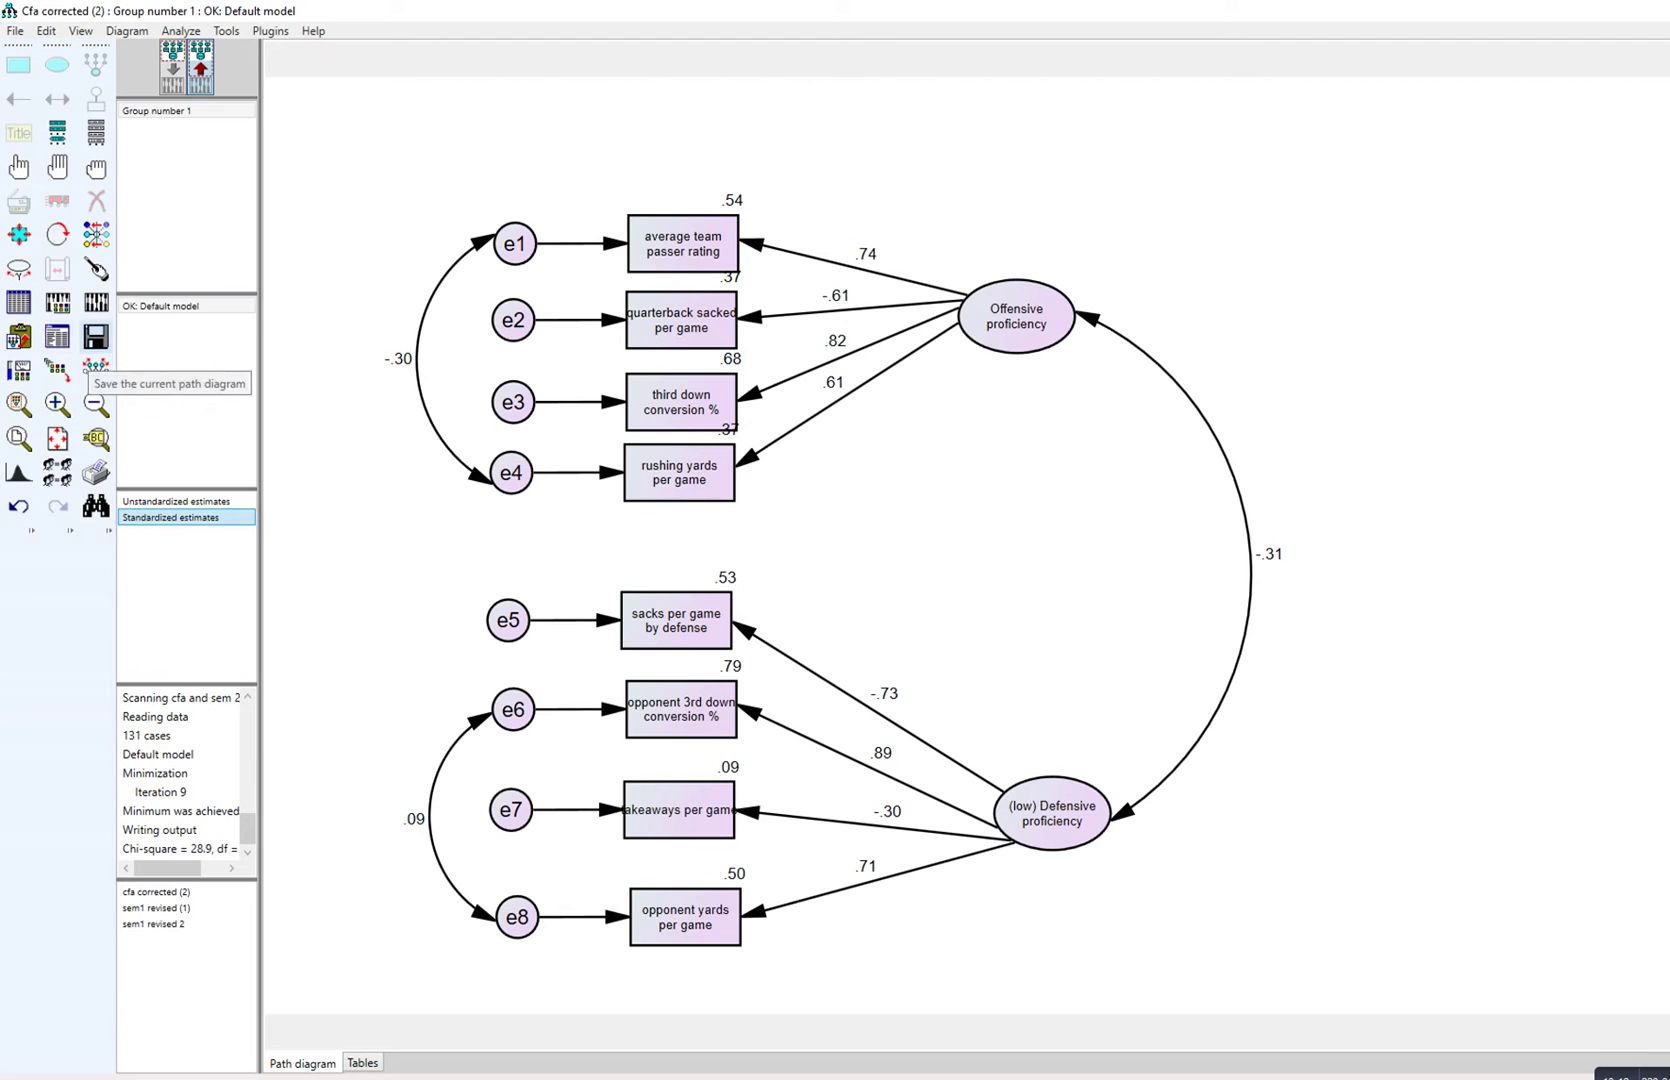
Step: Open the text output in a maximized window and show the model fit summary
click(57, 337)
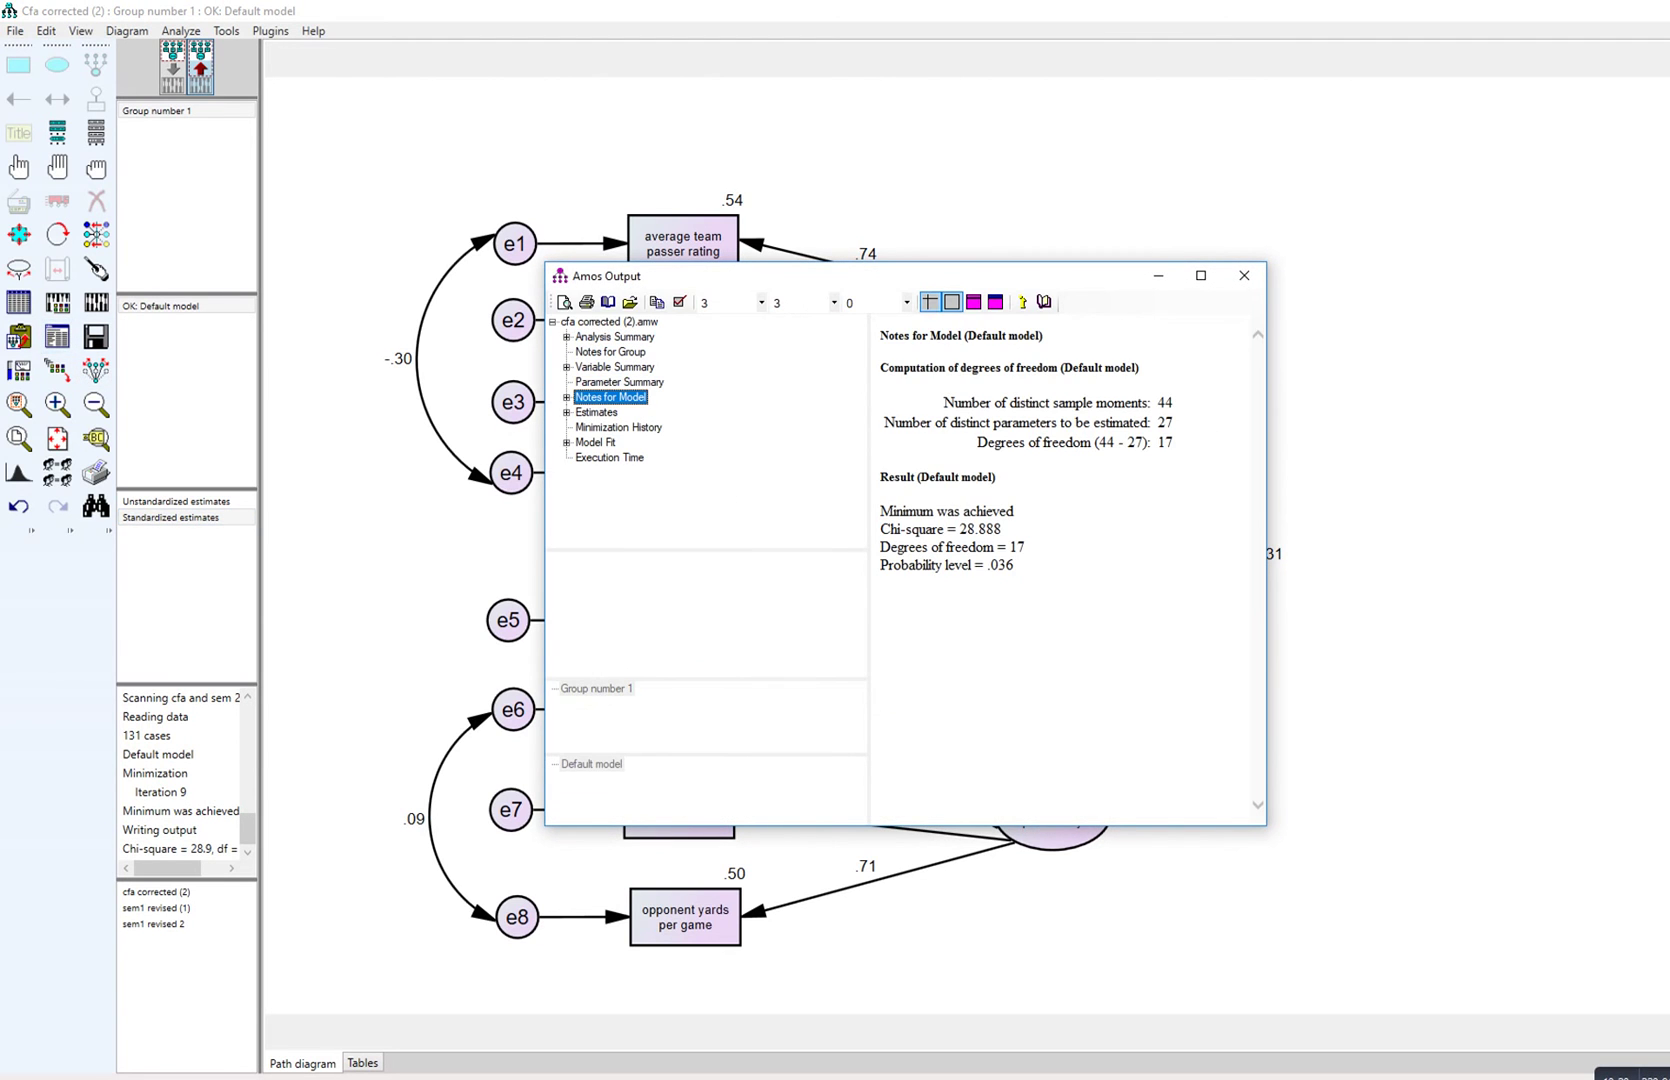
click(1201, 275)
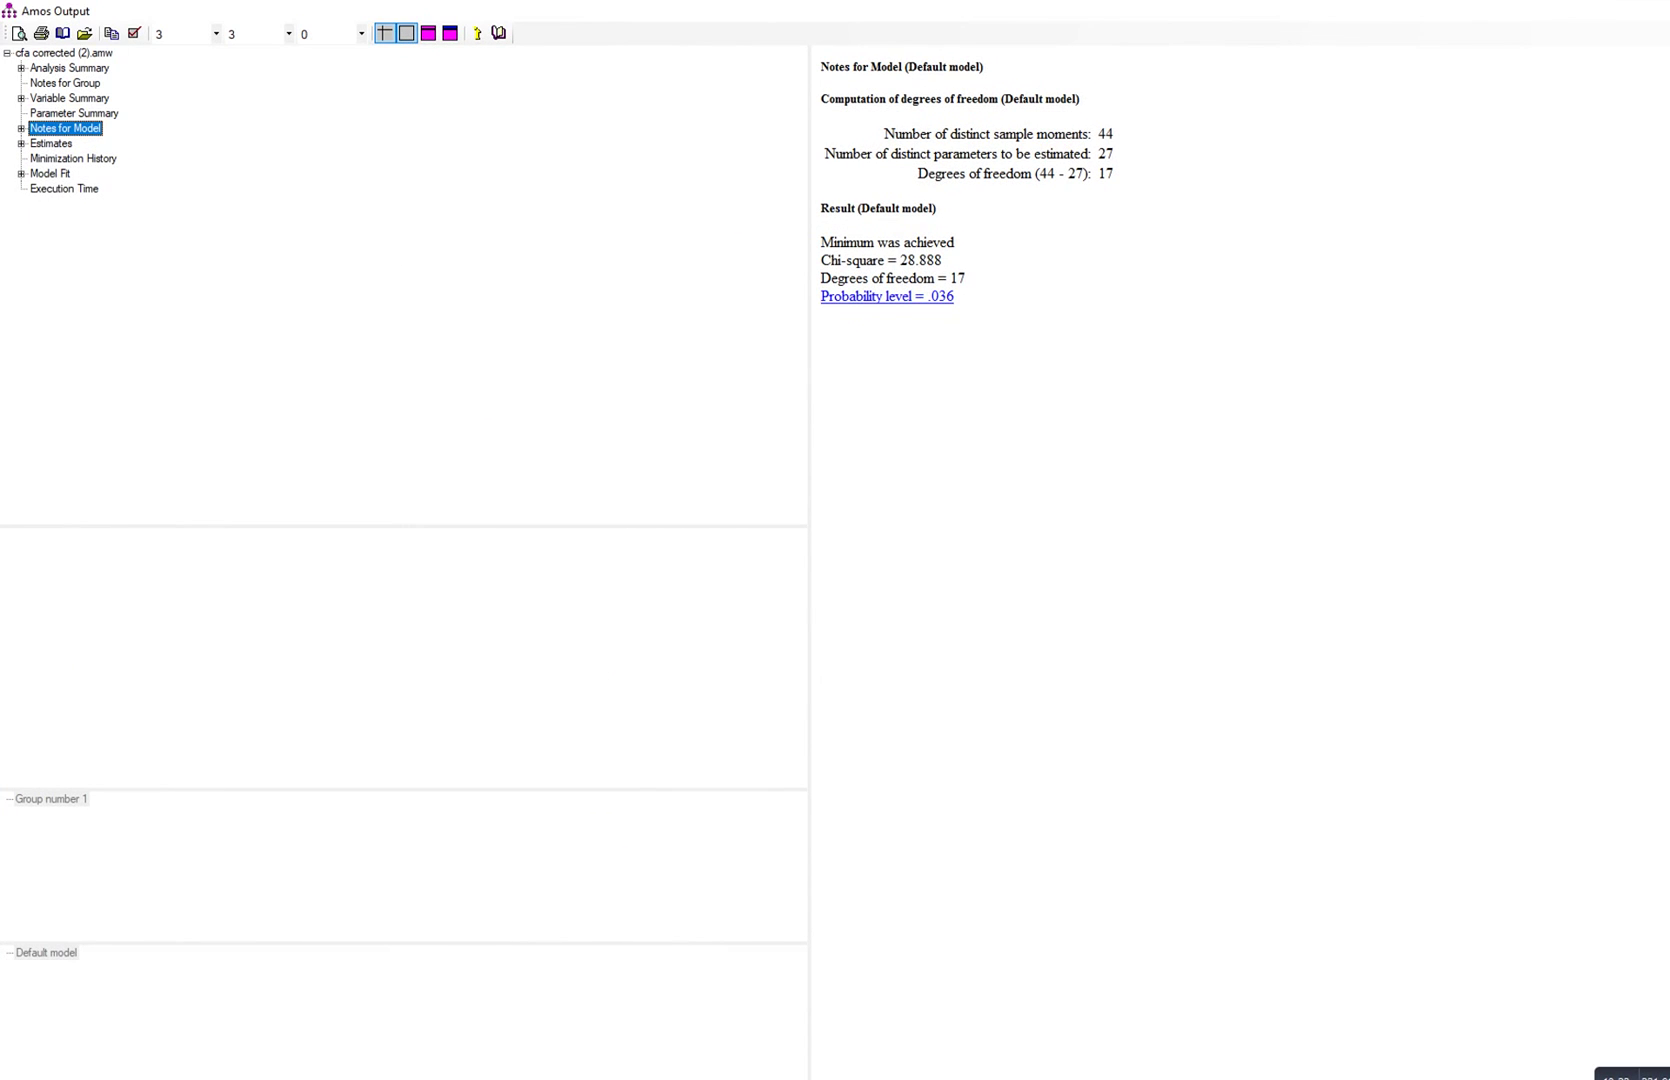
click(50, 173)
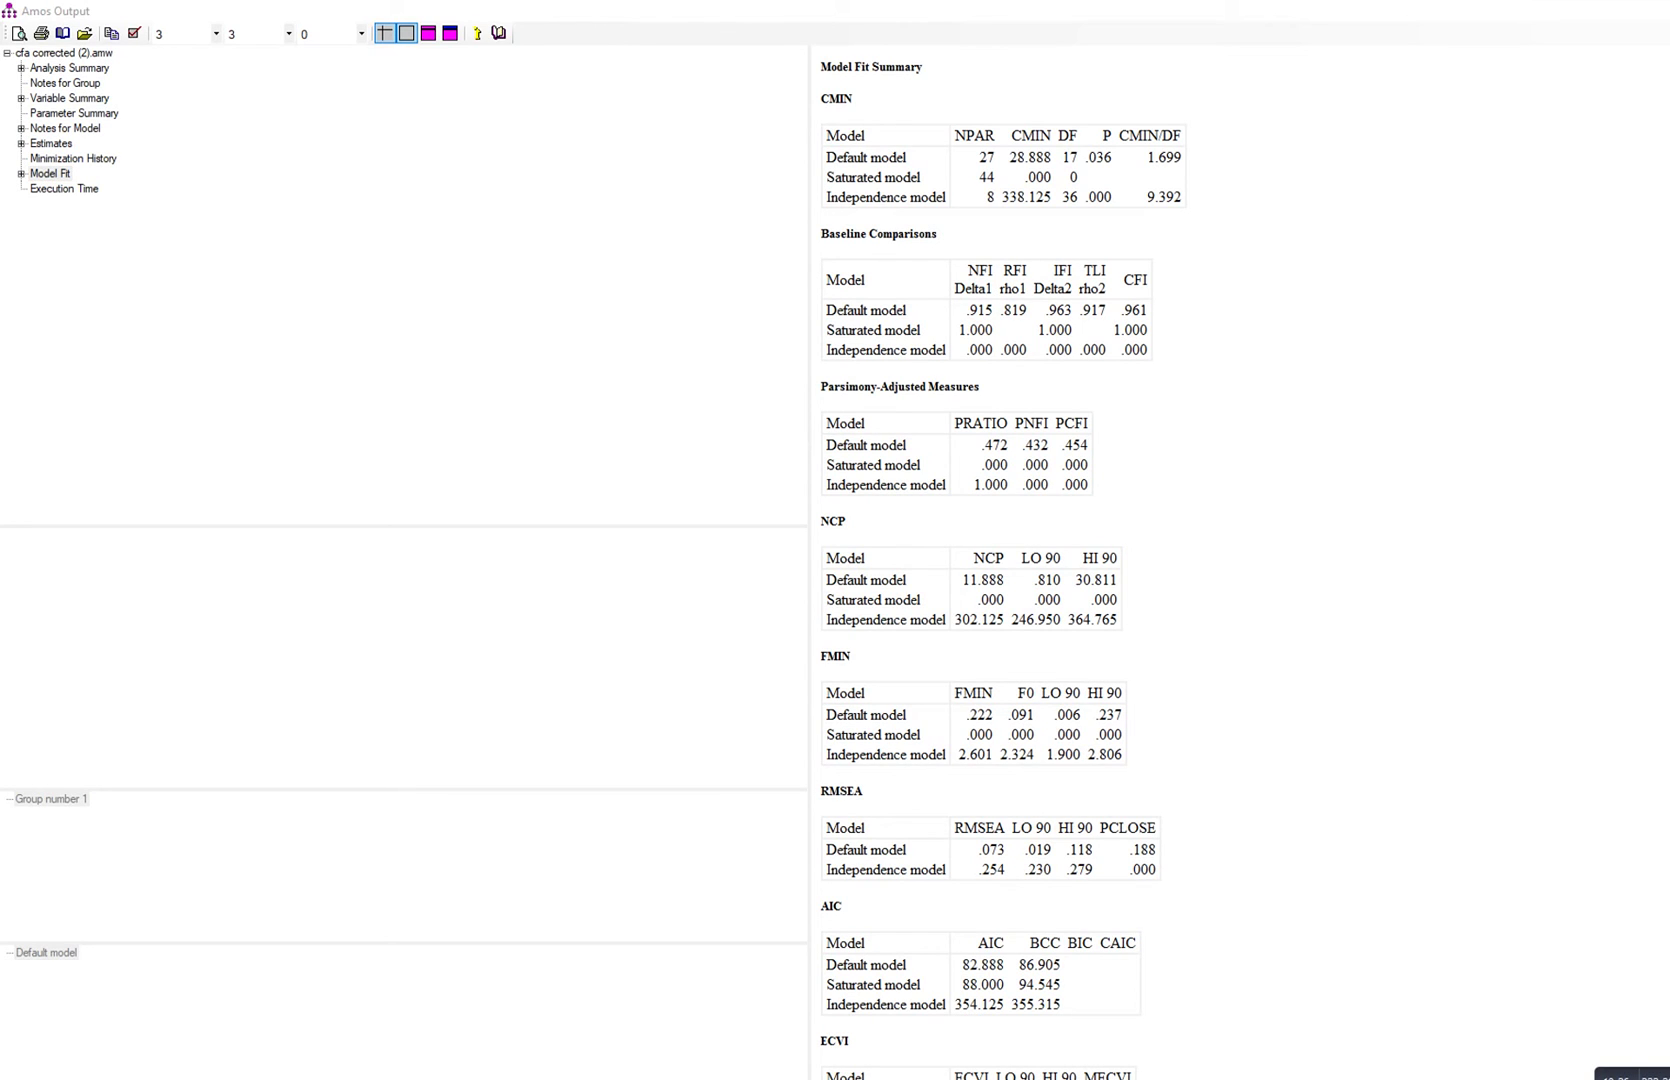
Step: Underline the default model's chi-square, degrees of freedom, p-value and CMIN/DF in the CMIN table
drag(1050, 168, 1108, 172)
drag(1090, 177, 1114, 174)
drag(1022, 168, 1093, 163)
mouse_move(1132, 144)
mouse_down()
mouse_move(1182, 140)
mouse_move(1190, 170)
mouse_up()
drag(1148, 169, 1189, 171)
Step: Underline the TLI, CFI, RMSEA and PCLOSE labels and their default-model values in the fit tables
mouse_move(1083, 279)
mouse_down()
mouse_move(1111, 279)
mouse_move(1155, 321)
mouse_move(1095, 321)
mouse_up()
mouse_move(963, 841)
mouse_down()
mouse_move(999, 834)
mouse_move(1002, 856)
mouse_up()
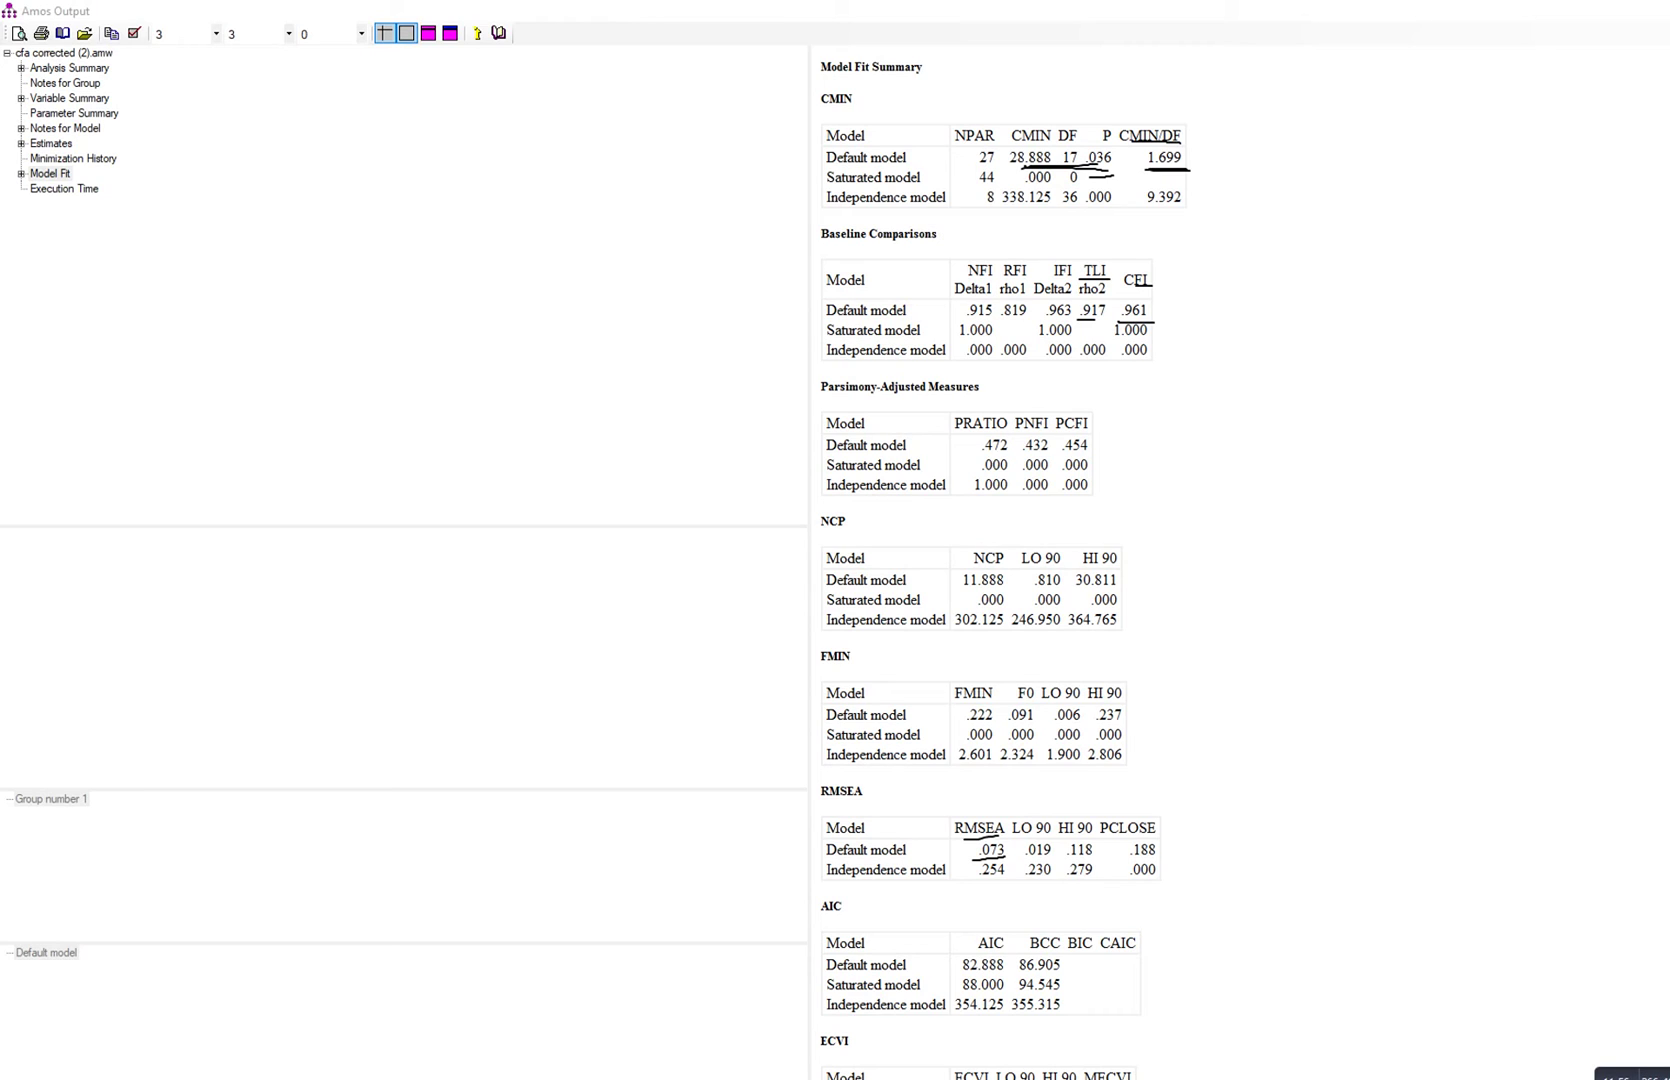
drag(981, 860, 1006, 860)
drag(1120, 316, 1147, 312)
drag(1120, 834, 1175, 841)
drag(1127, 858, 1174, 857)
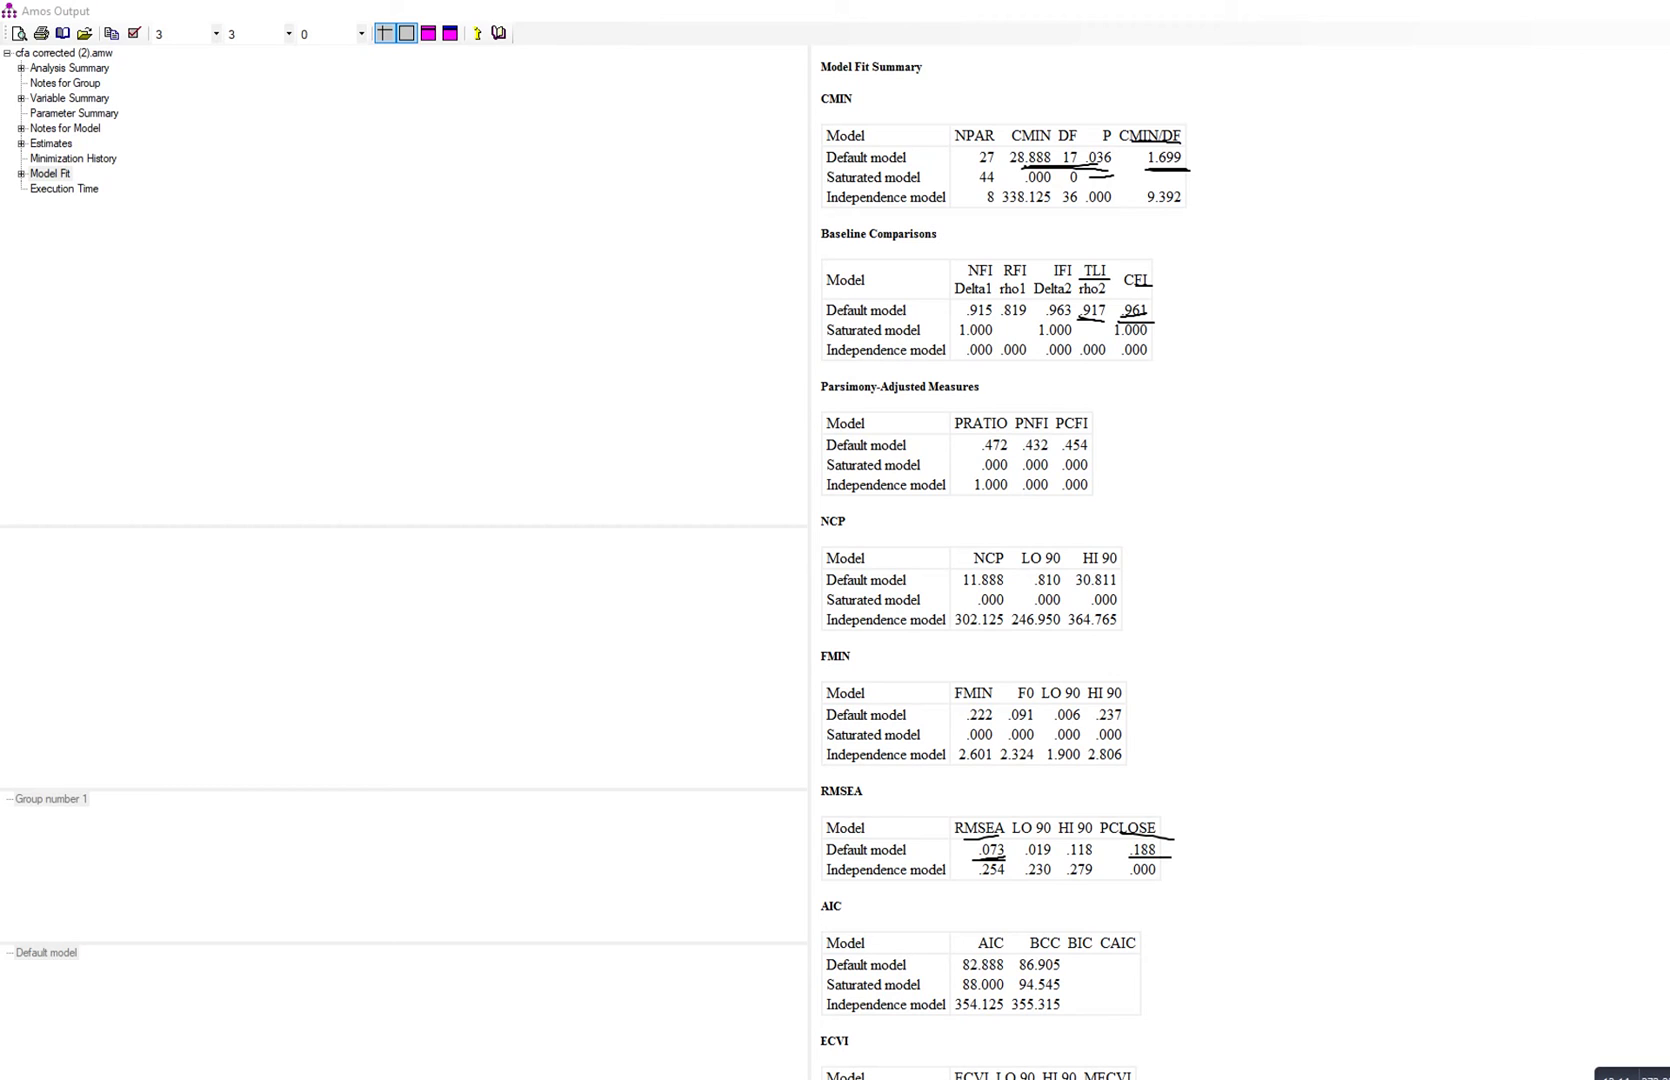
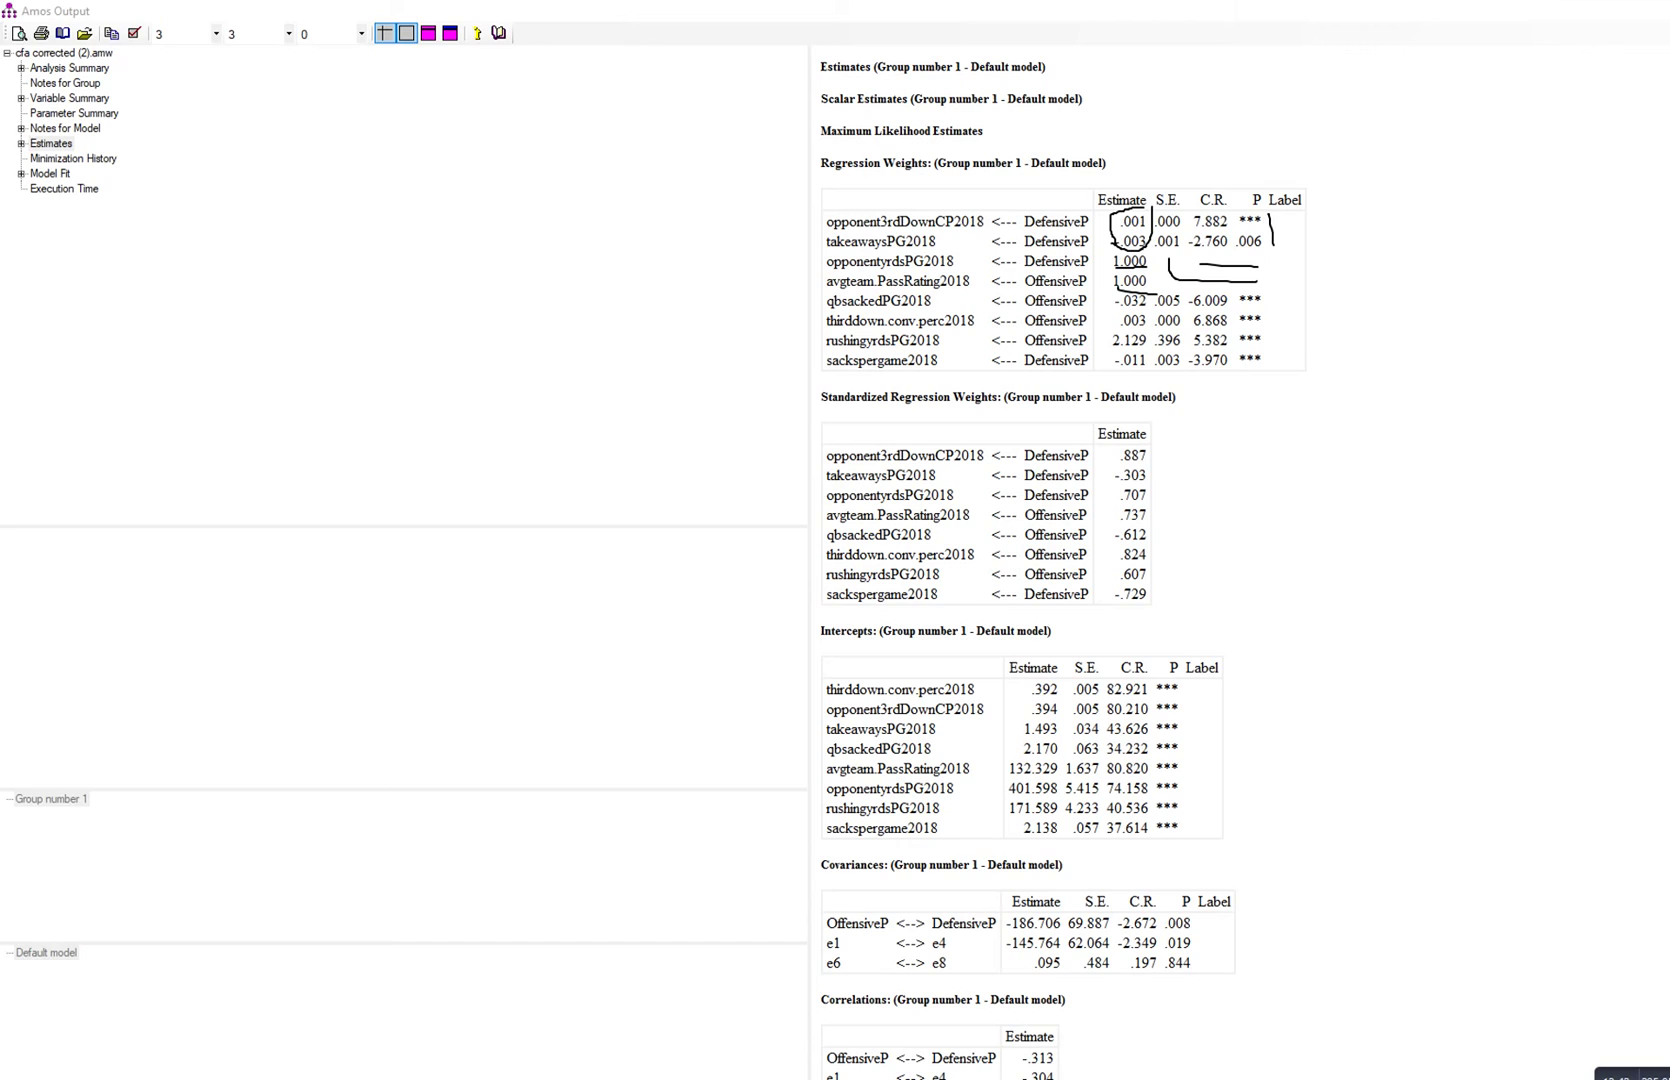
Step: Clear the old markup and mark the DefensiveP loadings and significance of opponent3rdDownCP2018 and takeawaysPG2018 in the Regression Weights table
key(Escape)
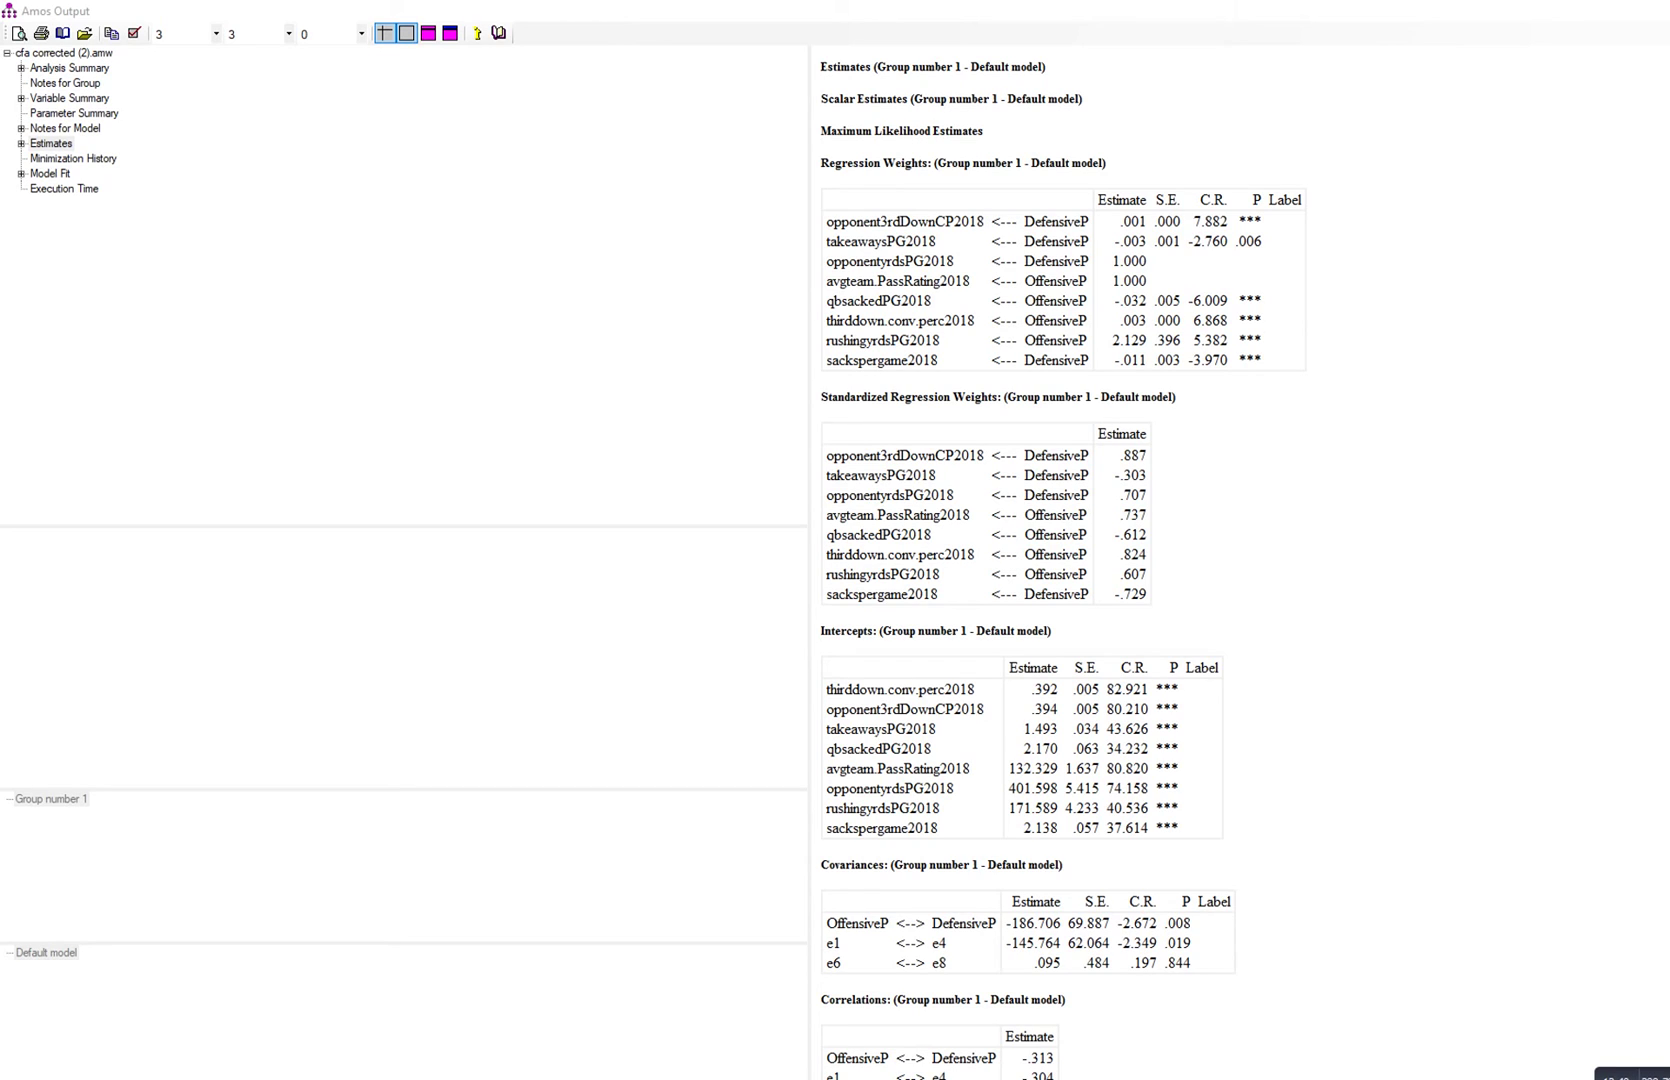
drag(1031, 229, 1075, 230)
drag(853, 226, 937, 231)
drag(1274, 221, 1297, 215)
drag(1036, 255, 1065, 248)
drag(845, 252, 923, 249)
drag(1114, 252, 1140, 249)
drag(1274, 236, 1296, 233)
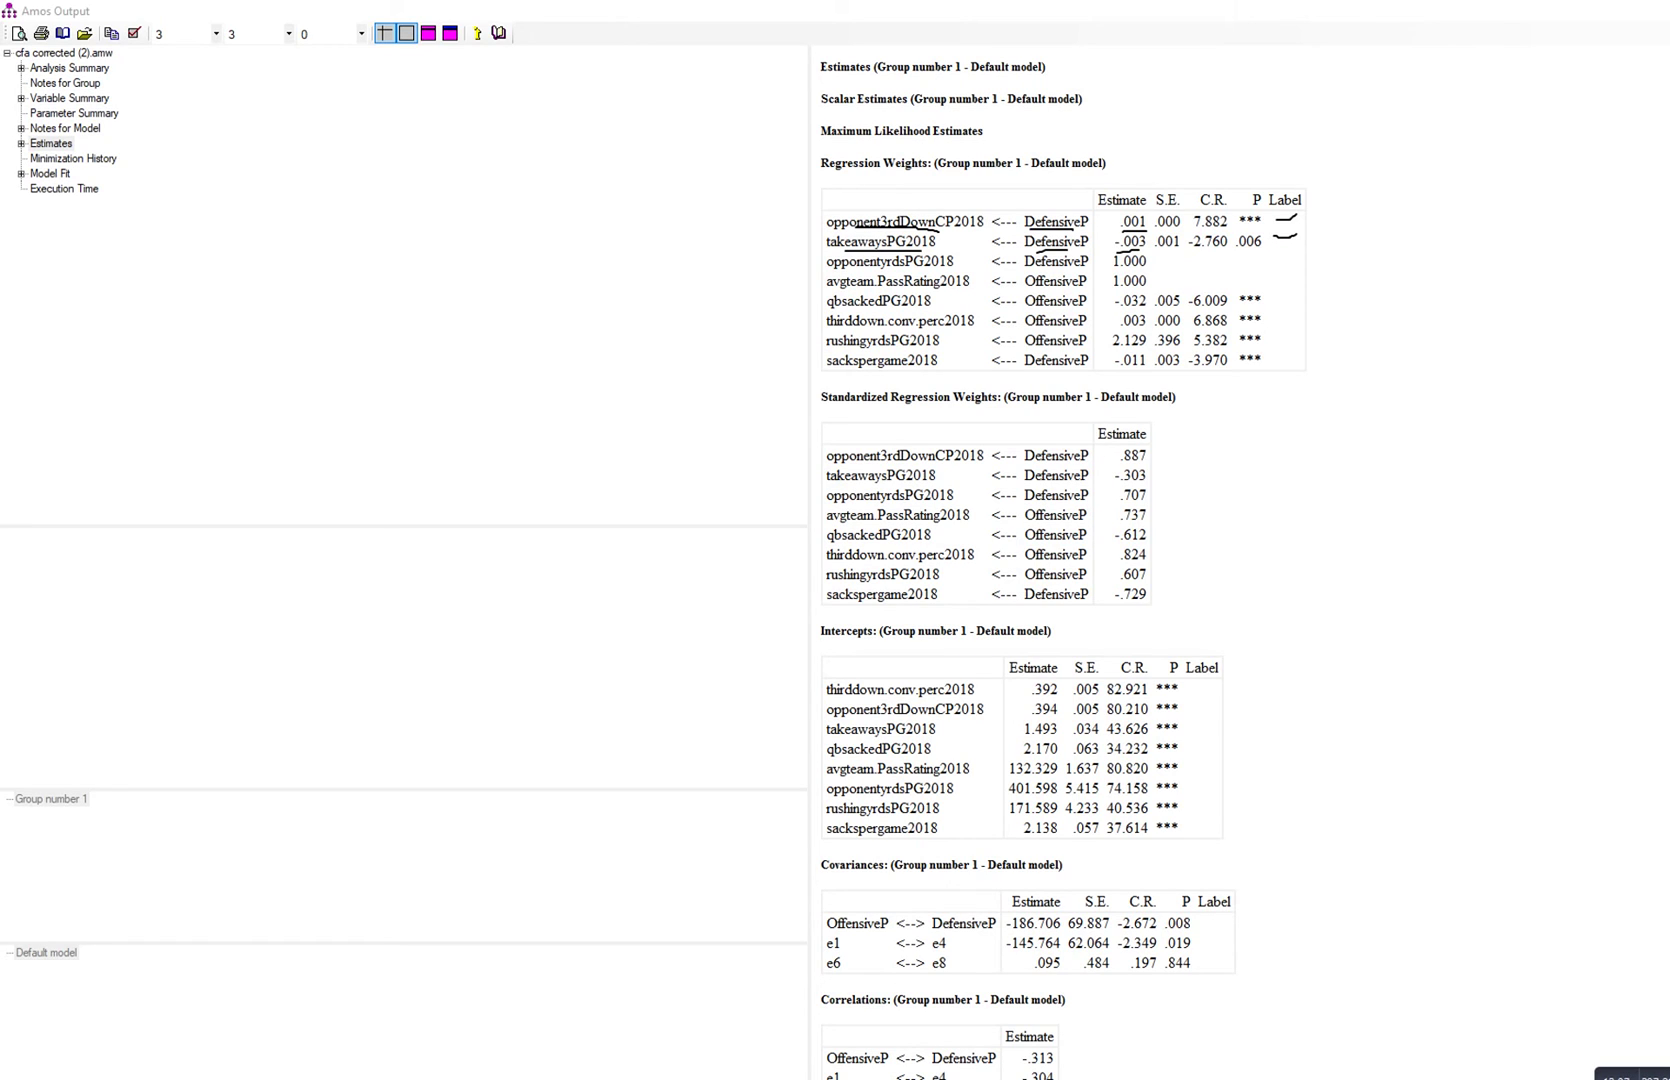
Step: Mark the DefensiveP loading of sackspergame2018, its estimate and its significance in the Regression Weights table, and clear the annotations
drag(1030, 372, 1080, 365)
drag(853, 374, 915, 372)
drag(1122, 376, 1152, 369)
drag(1278, 357, 1311, 356)
mouse_move(1126, 211)
mouse_down()
mouse_move(1111, 218)
mouse_move(1130, 232)
mouse_move(1147, 222)
mouse_up()
key(Escape)
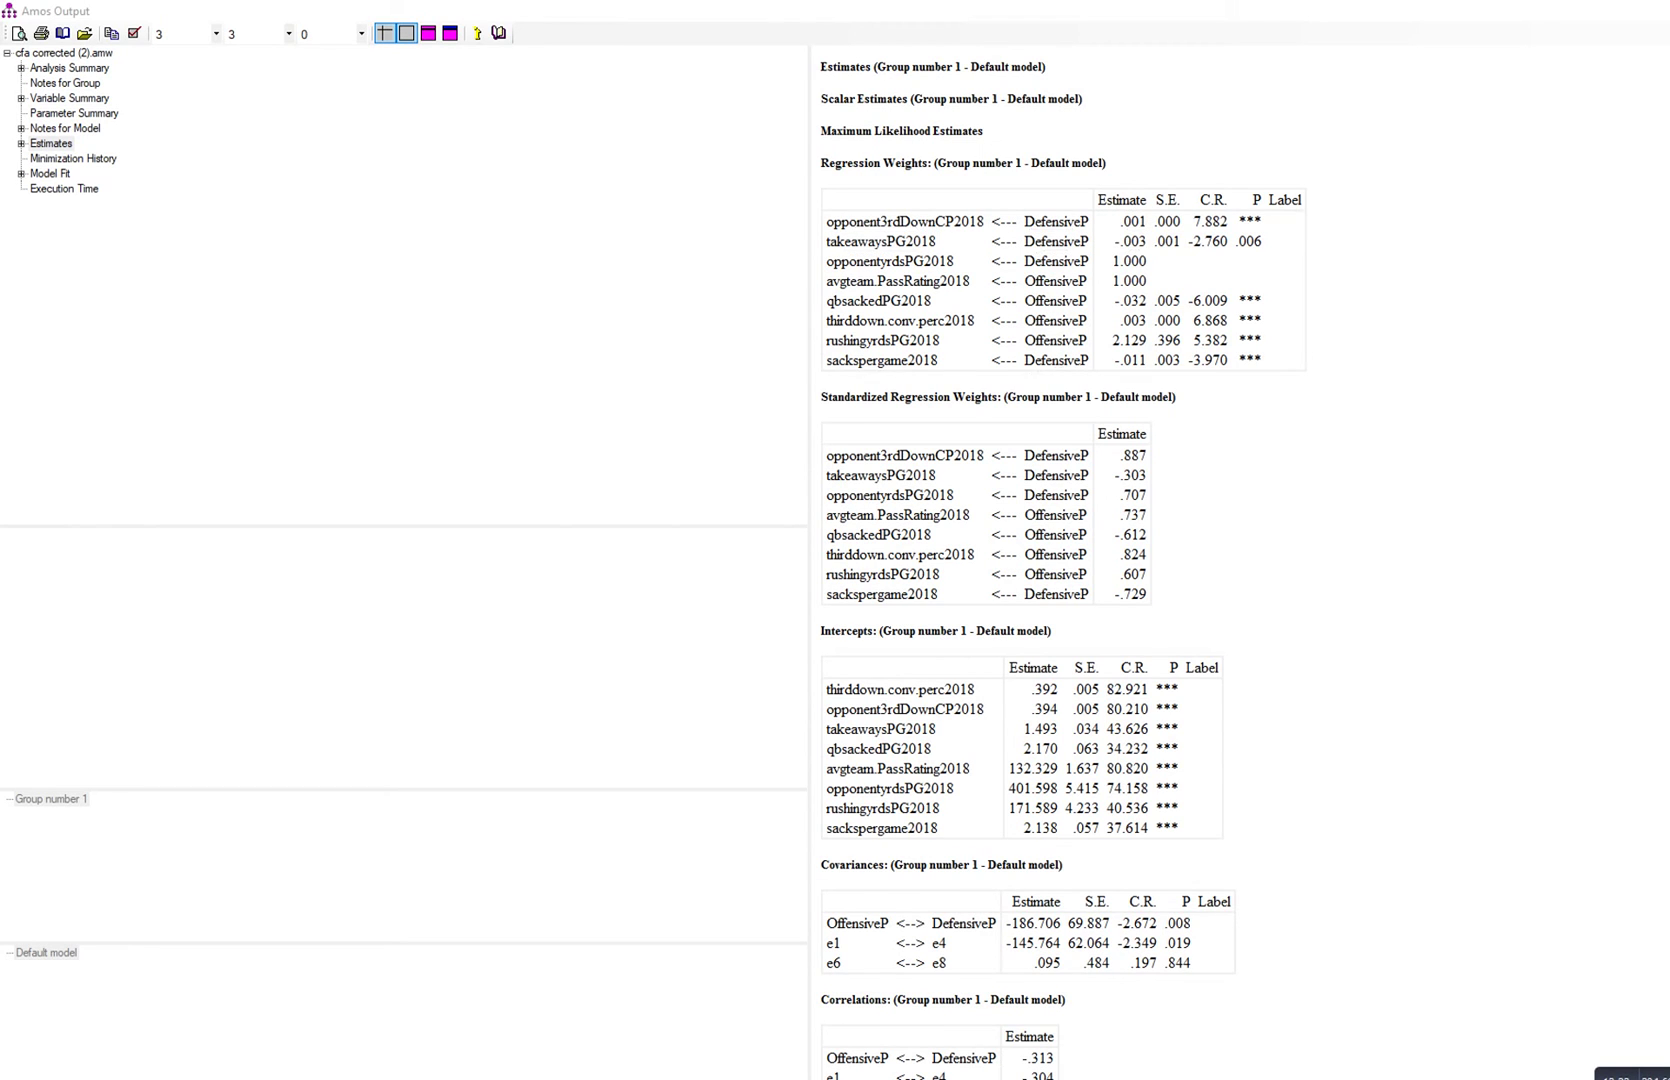
Step: Show the unstandardized estimates on the path diagram, mark low defensive proficiency and its path to sacks per game, and clear the marks
mouse_move(627, 1078)
click(520, 1030)
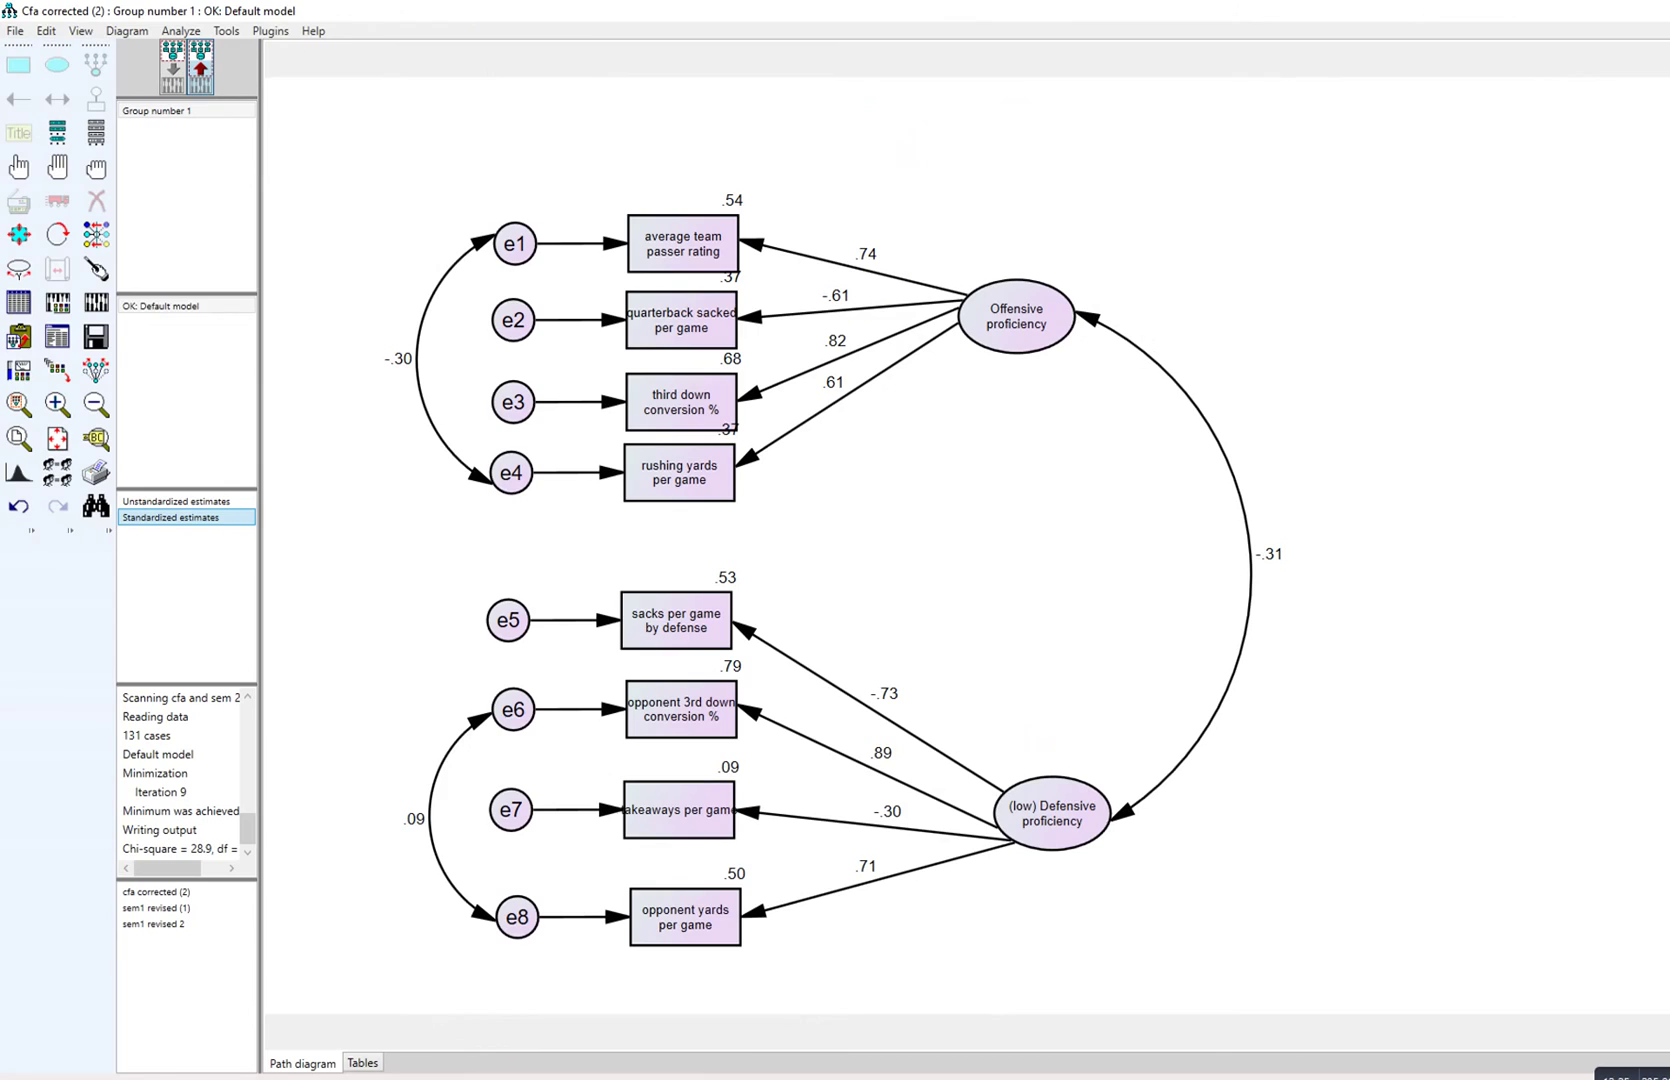
click(167, 501)
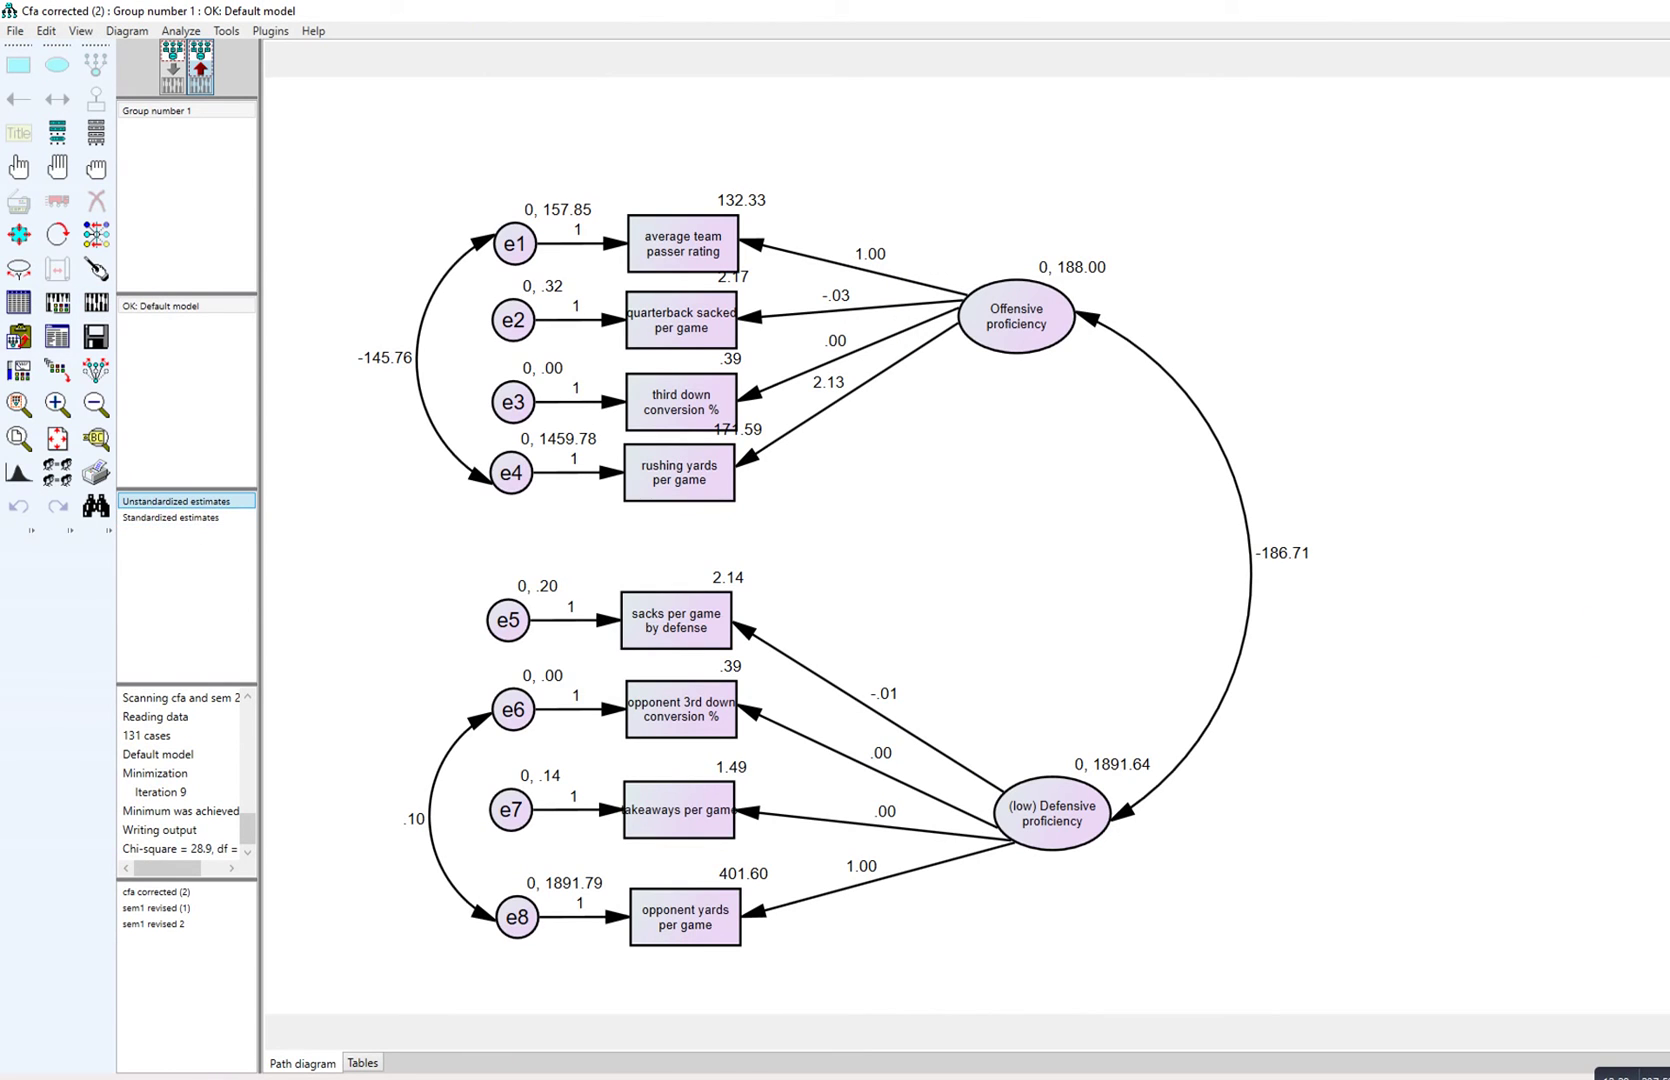
drag(1016, 816, 1041, 811)
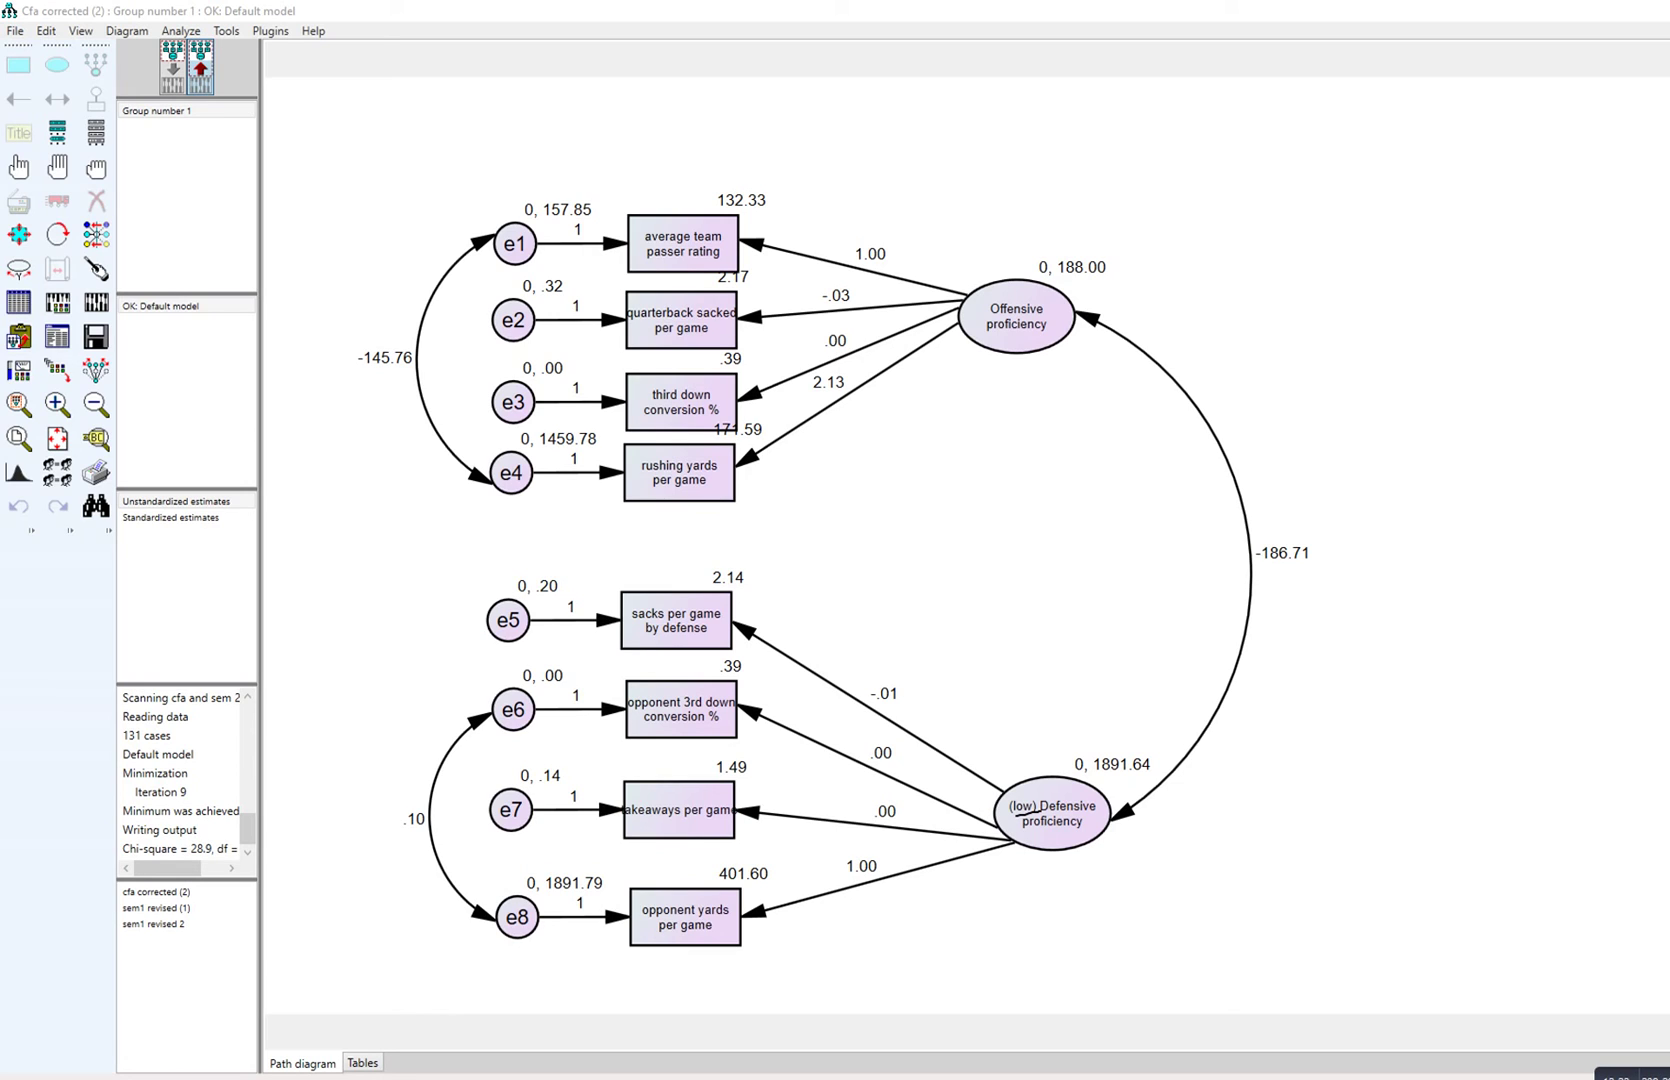
drag(640, 637, 704, 637)
mouse_move(853, 714)
mouse_down()
mouse_move(874, 715)
mouse_move(884, 673)
mouse_move(857, 713)
mouse_up()
key(Escape)
Step: Return to the text output and mark the estimates and significance of thirddown.conv.perc2018 and rushingyrdsPG2018 in the Regression Weights table
mouse_move(631, 1076)
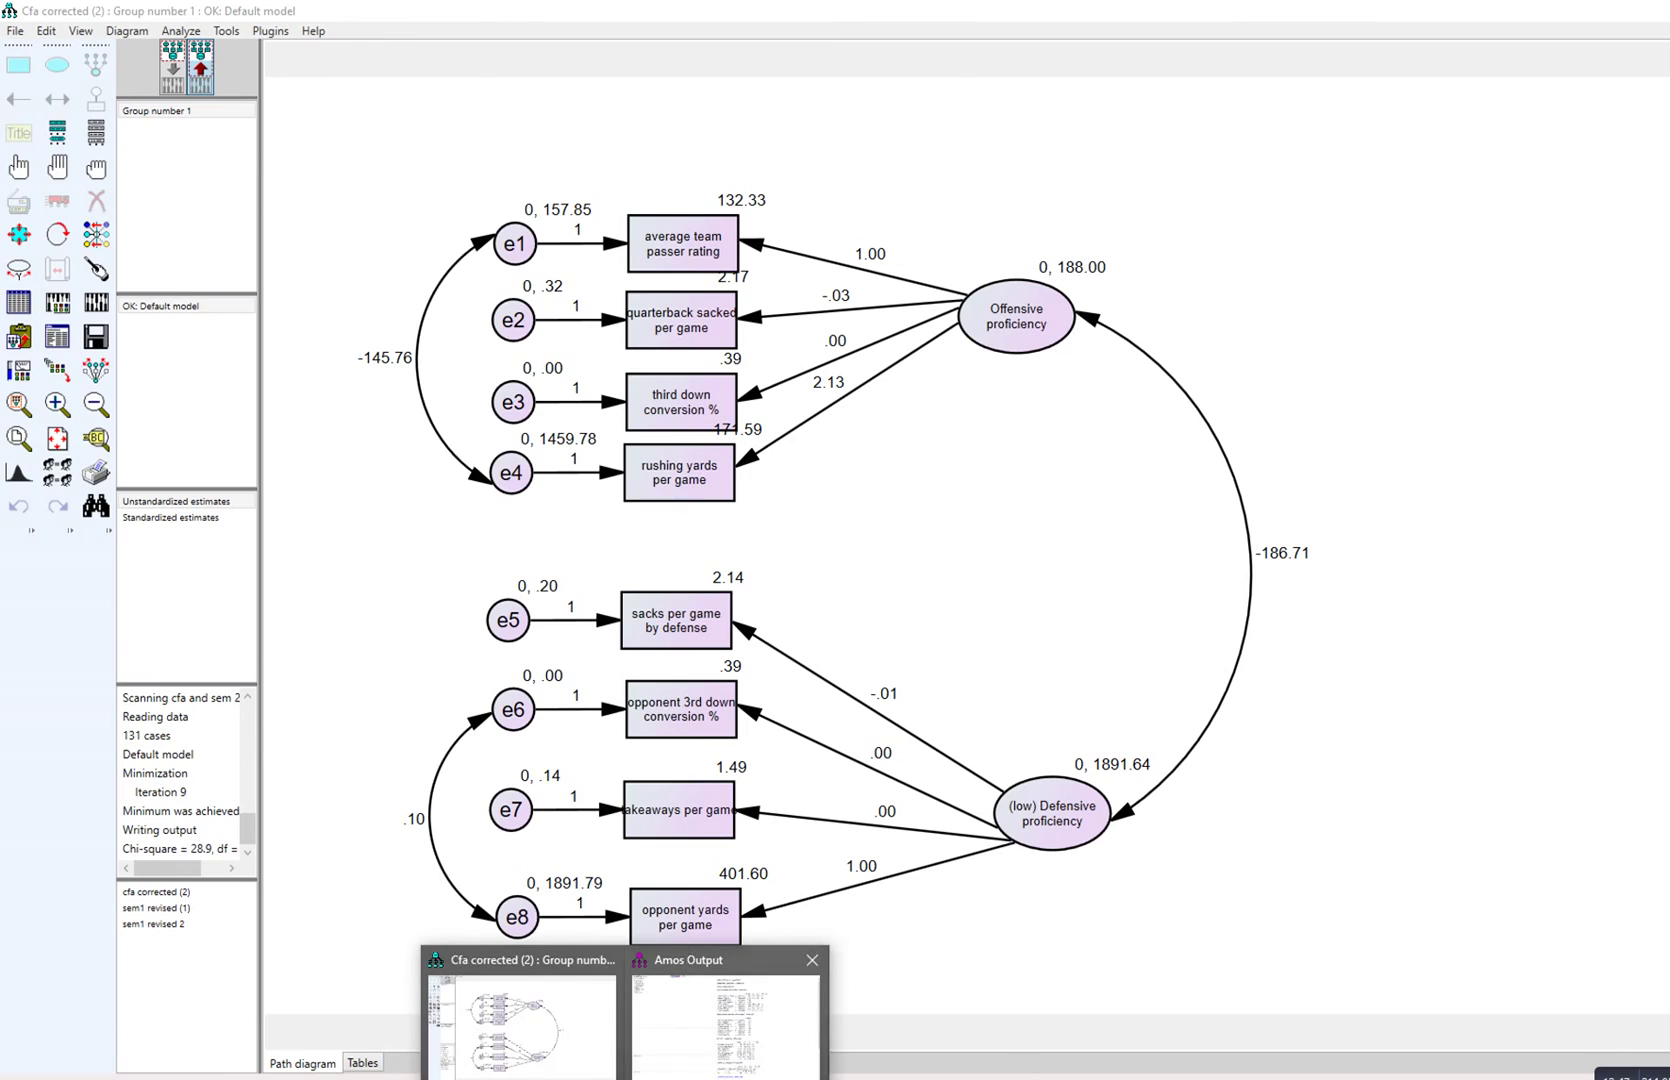
click(745, 1015)
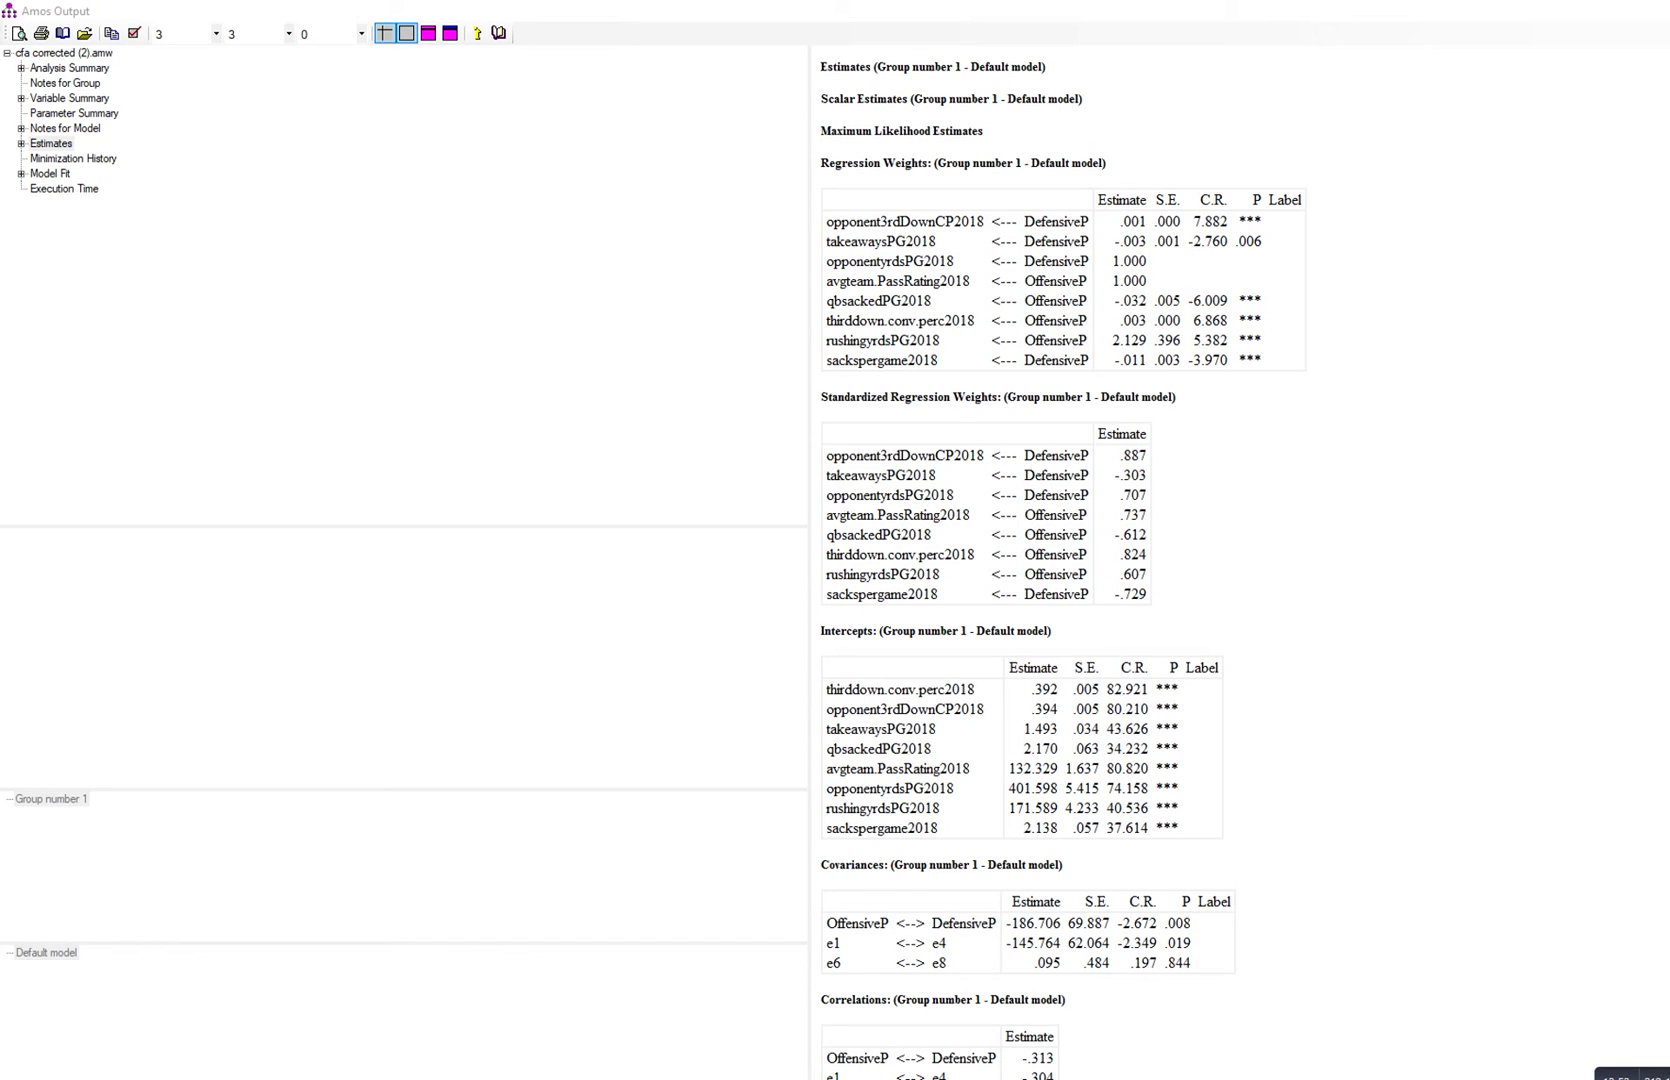
drag(853, 328, 954, 333)
drag(1120, 328, 1148, 328)
drag(1270, 311, 1316, 314)
drag(885, 348, 917, 344)
drag(1114, 350, 1150, 348)
drag(1281, 342, 1305, 327)
Step: Underline qbsackedPG2018 in the Regression Weights table, tick its significance and circle its estimate
drag(845, 311, 926, 310)
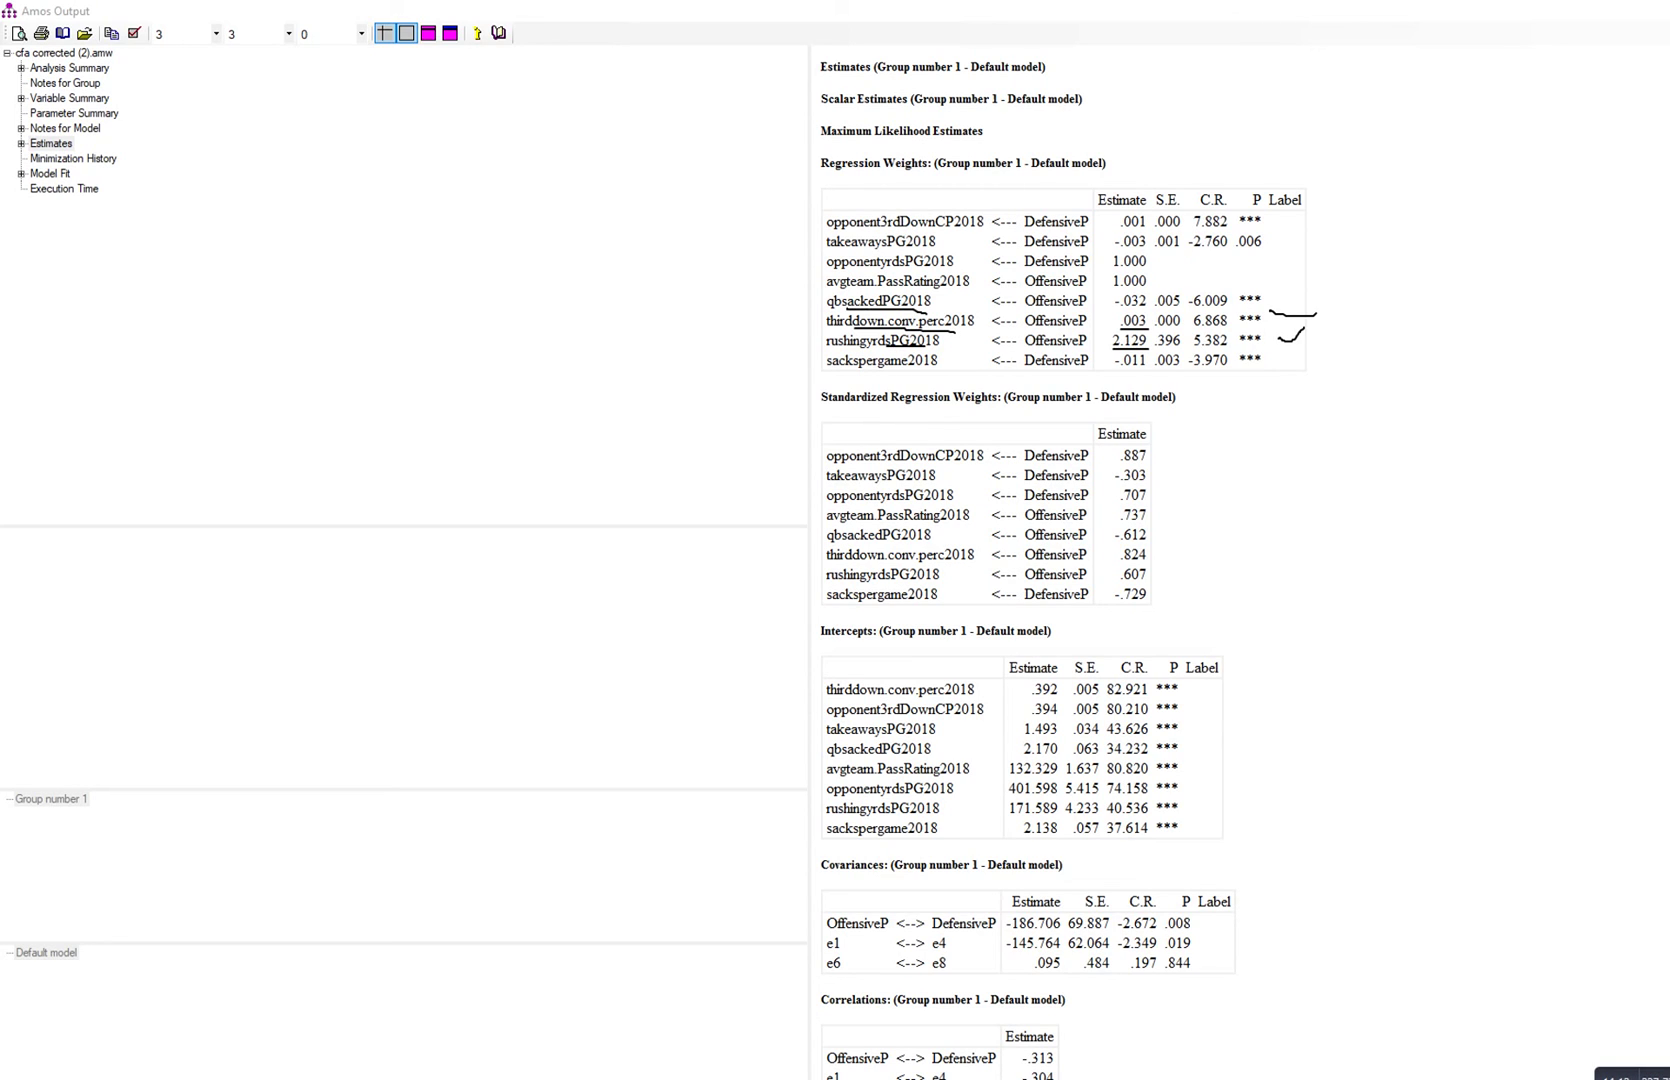
drag(1117, 309, 1140, 307)
drag(1270, 291, 1285, 299)
mouse_move(1148, 307)
mouse_down()
mouse_move(1151, 284)
mouse_move(1107, 302)
mouse_up()
Step: Underline the Standardized Regression Weights heading, circle the table's estimates, and clear the annotations
drag(846, 411, 951, 411)
mouse_move(1162, 472)
mouse_down()
mouse_move(1148, 436)
mouse_move(1093, 524)
mouse_move(1172, 595)
mouse_move(1172, 457)
mouse_up()
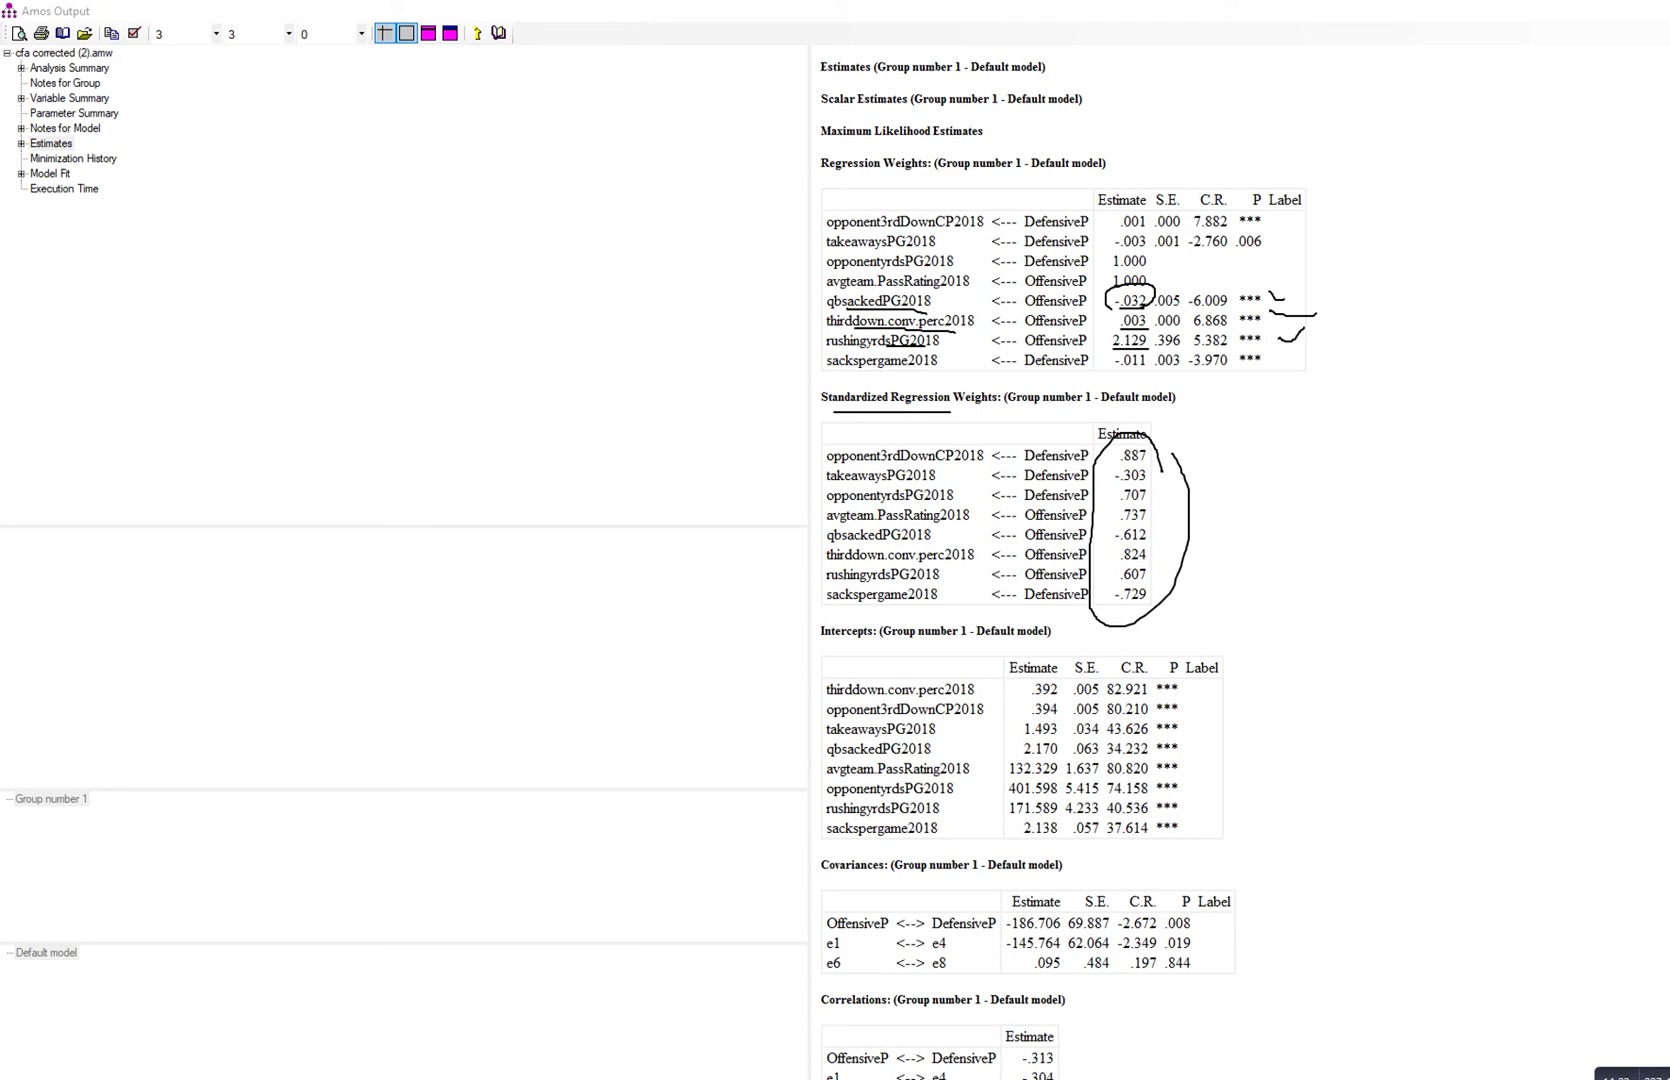
key(Escape)
Step: Mark the correlation between OffensiveP and DefensiveP, and tick the significance of their covariance
scroll(1240, 560, down, 5)
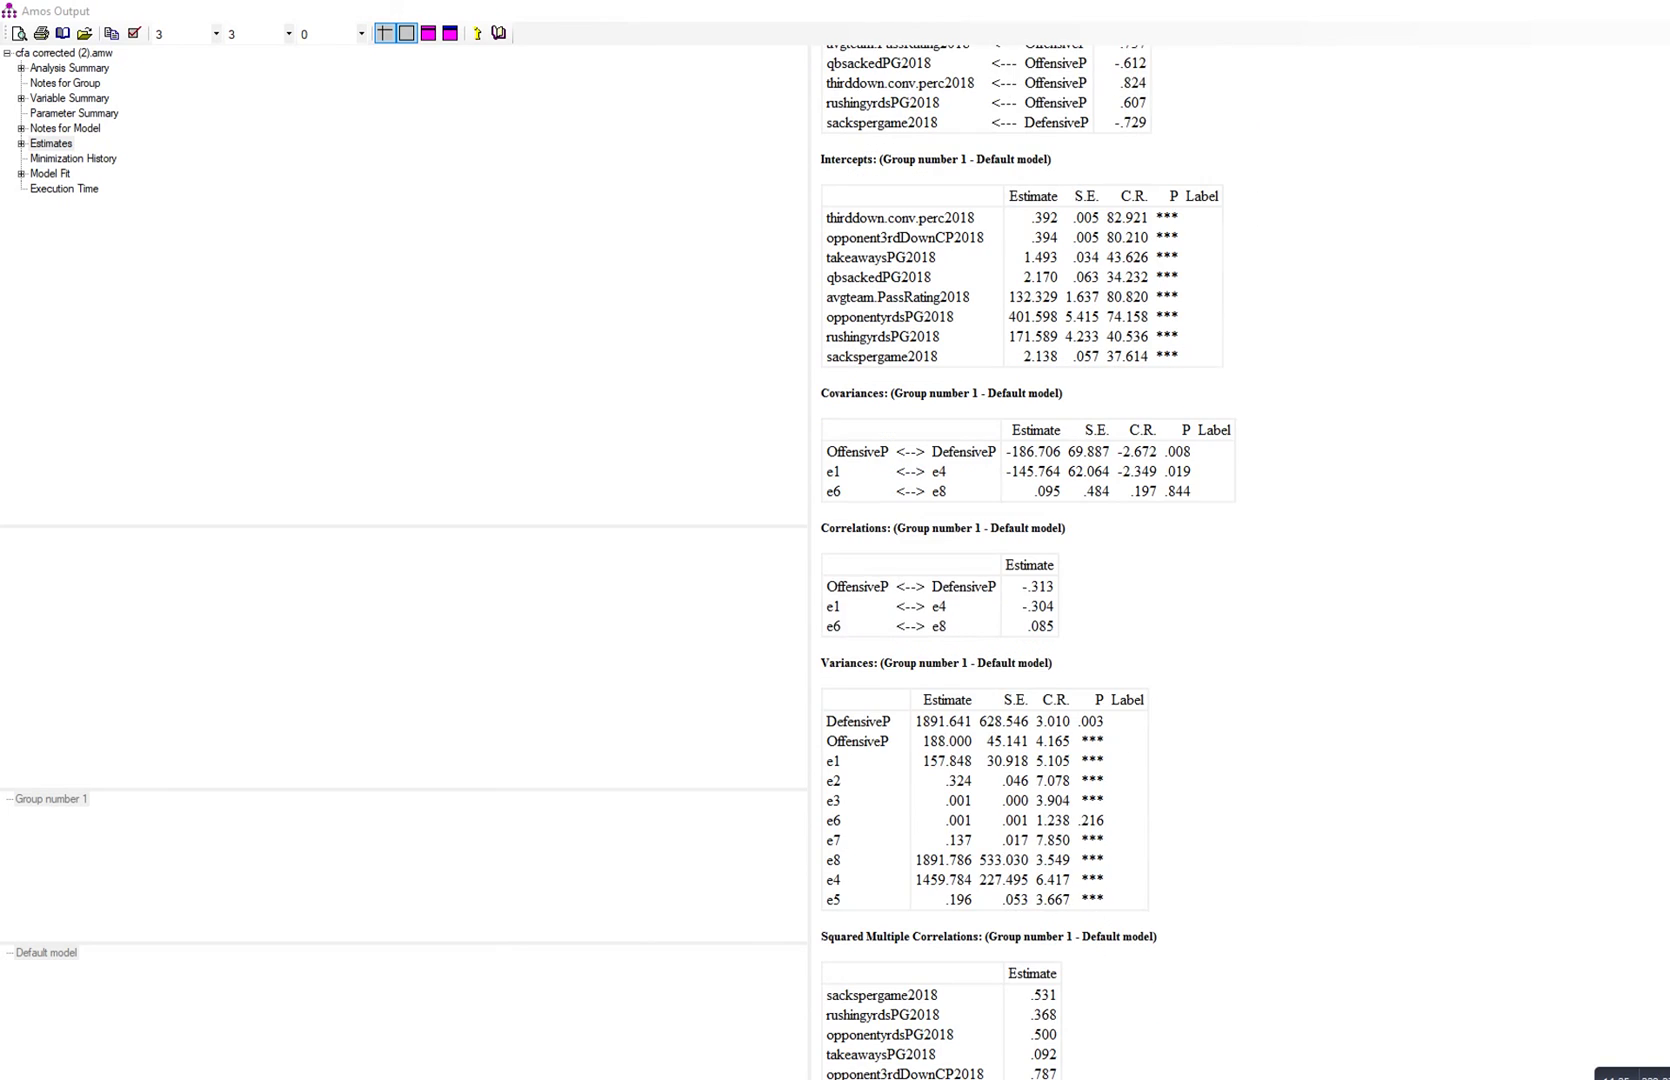
scroll(1028, 562, down, 1)
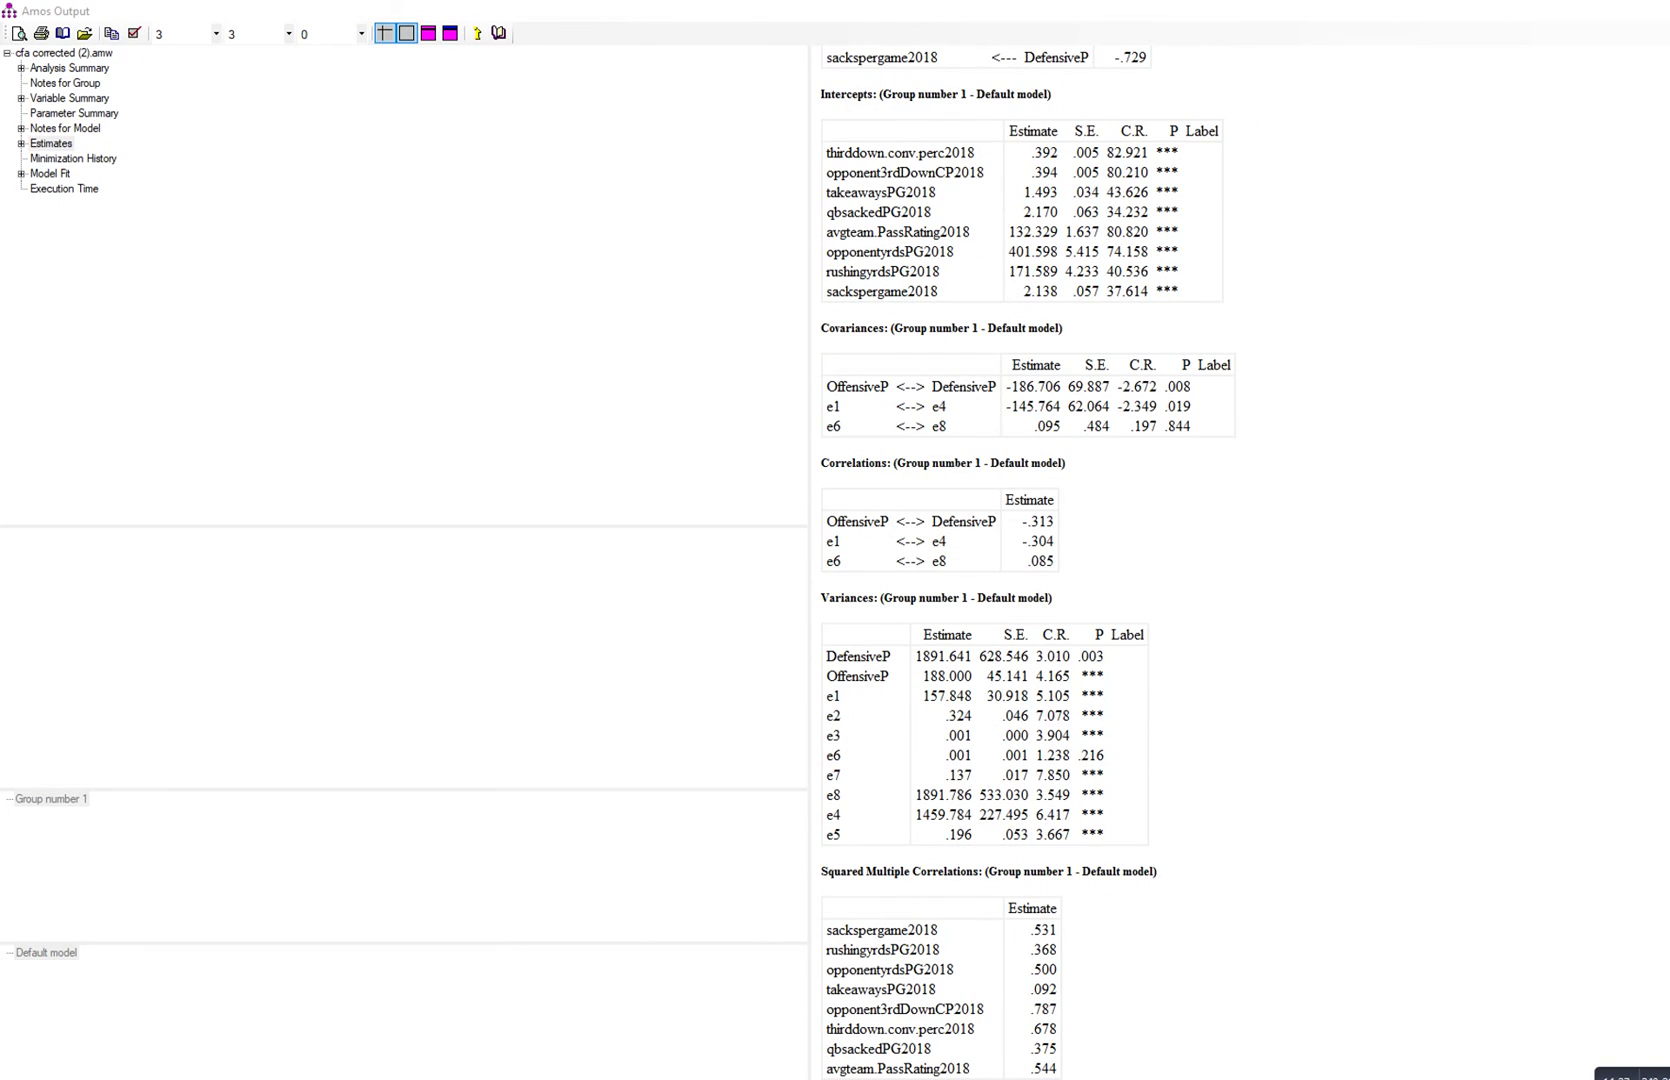
mouse_move(851, 530)
mouse_down()
mouse_move(1062, 532)
mouse_move(1041, 500)
mouse_move(1006, 525)
mouse_up()
drag(870, 394, 887, 393)
drag(1197, 389, 1229, 372)
Step: Mark the e1–e4 and e6–e8 estimates and significance in the Covariances and Correlations tables, and clear the annotations
drag(1015, 413, 1046, 411)
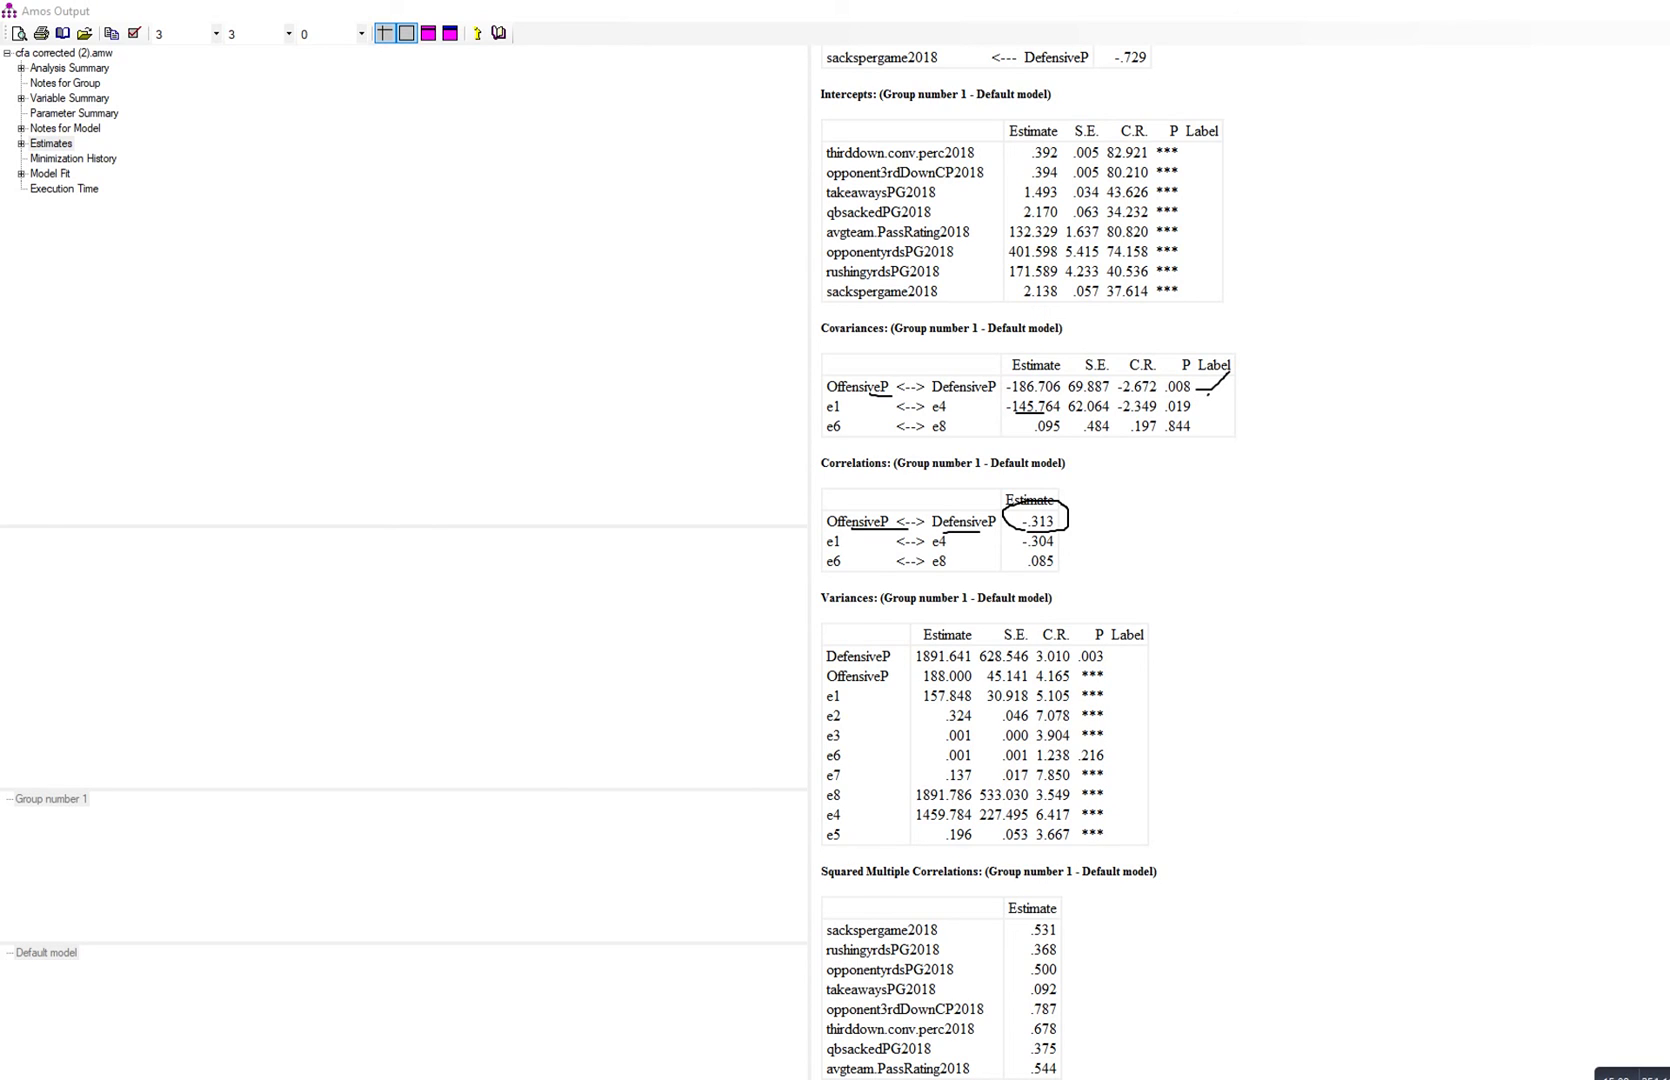
drag(1208, 395, 1256, 374)
mouse_move(1018, 547)
mouse_down()
mouse_move(1054, 548)
mouse_move(1008, 536)
mouse_move(1004, 550)
mouse_up()
drag(1028, 439, 1071, 439)
drag(1018, 568, 1069, 566)
drag(1197, 424, 1248, 413)
key(Escape)
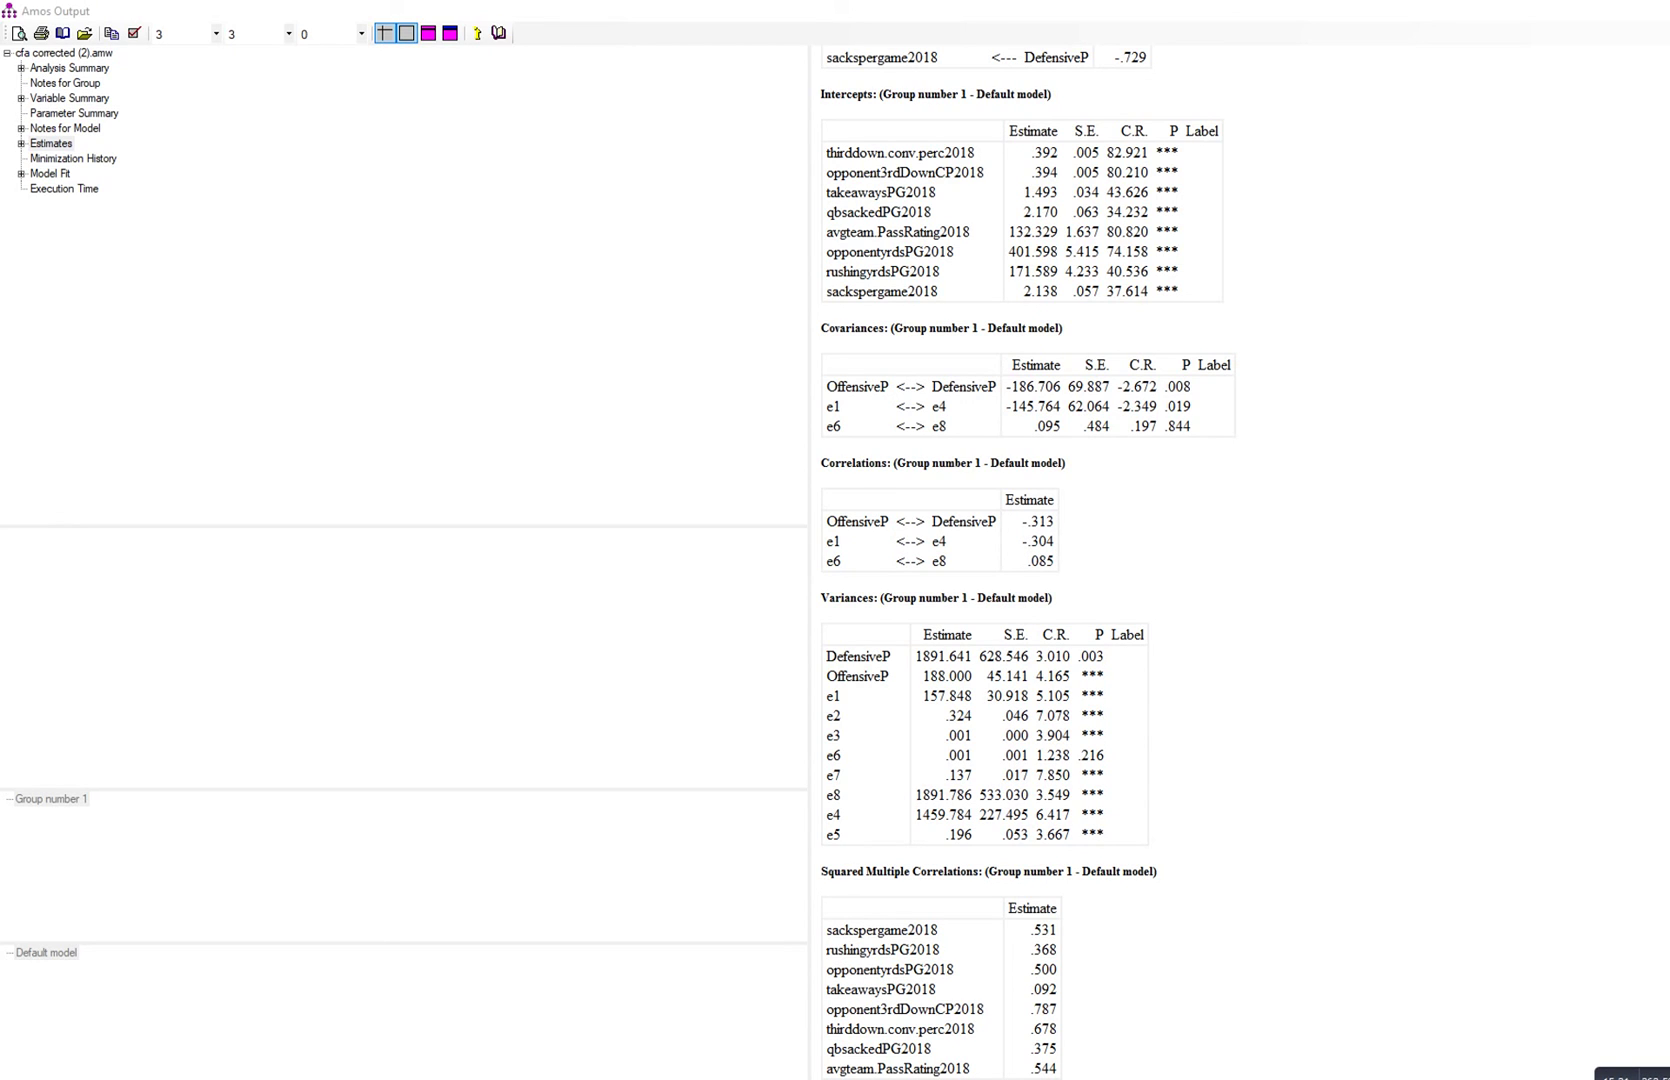
Step: Circle the estimates in the Squared Multiple Correlations table and mark the takeawaysPG2018 and qbsackedPG2018 rows
drag(837, 885, 881, 885)
mouse_move(1074, 970)
mouse_down()
mouse_move(1072, 937)
mouse_move(1030, 917)
mouse_move(1008, 1020)
mouse_move(1033, 1077)
mouse_move(1085, 968)
mouse_up()
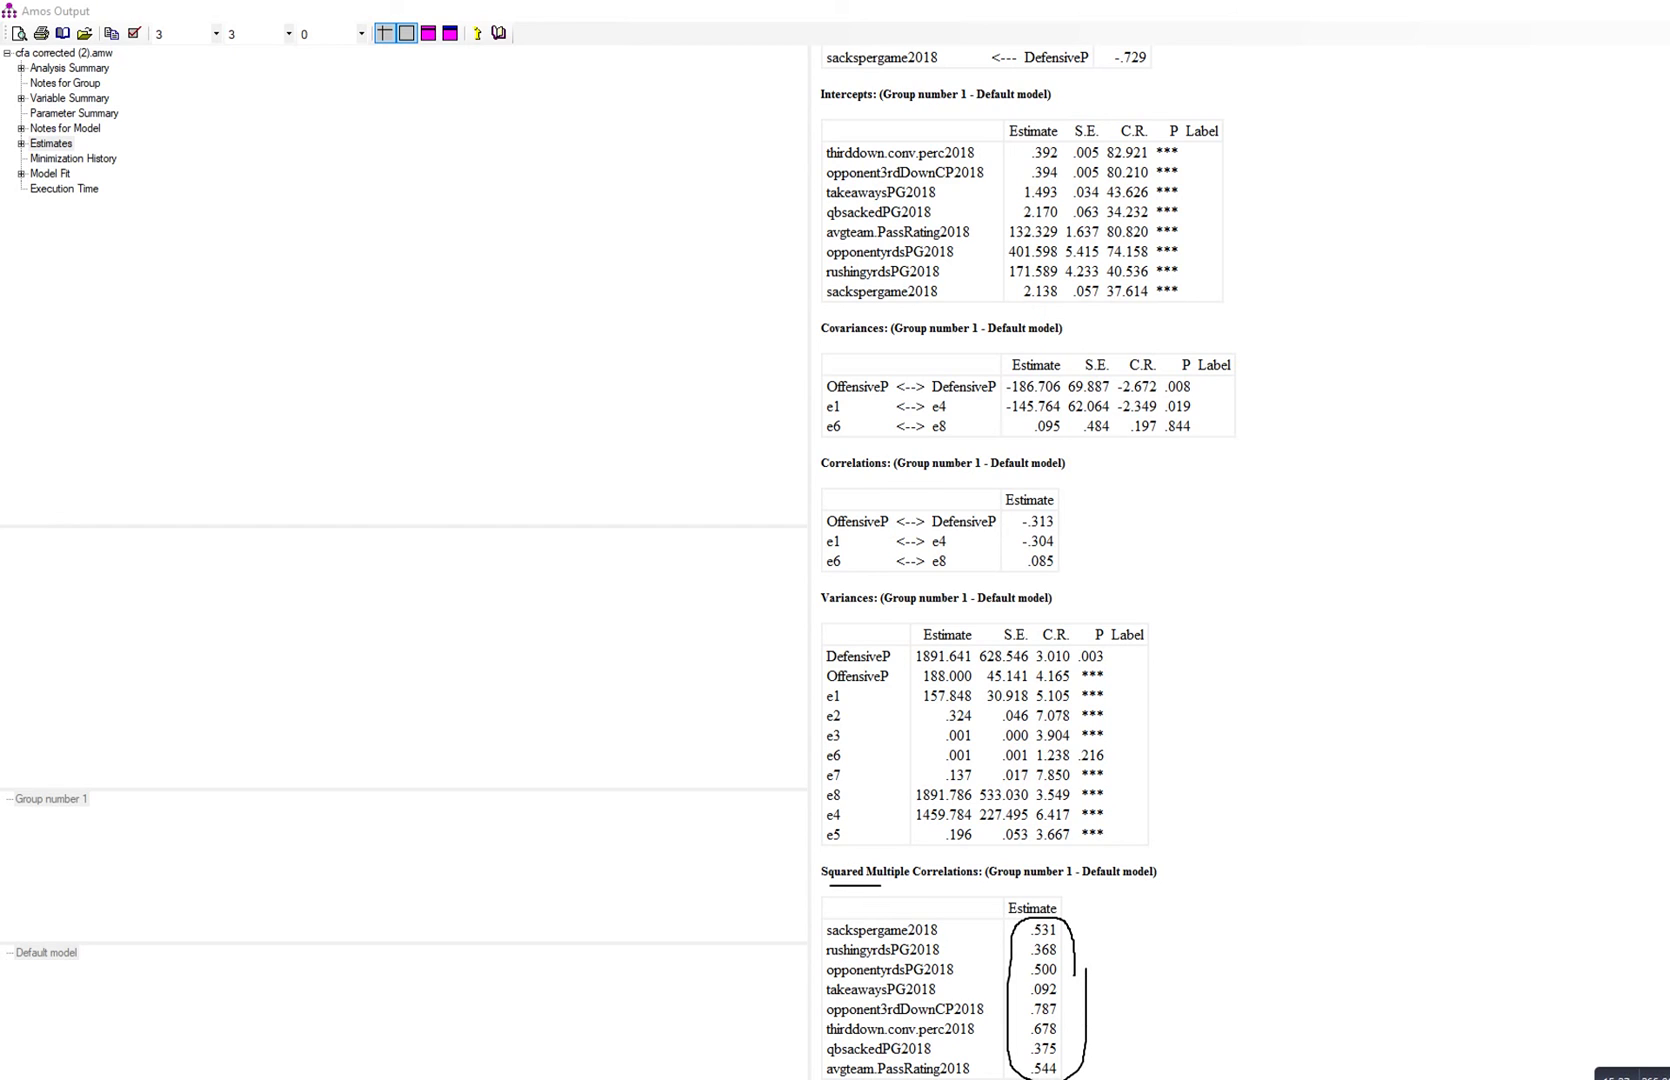
drag(830, 999, 955, 999)
drag(1065, 990, 1122, 958)
drag(832, 1053, 926, 1063)
mouse_move(1058, 1040)
mouse_down()
mouse_move(1023, 1052)
mouse_move(1066, 1046)
mouse_up()
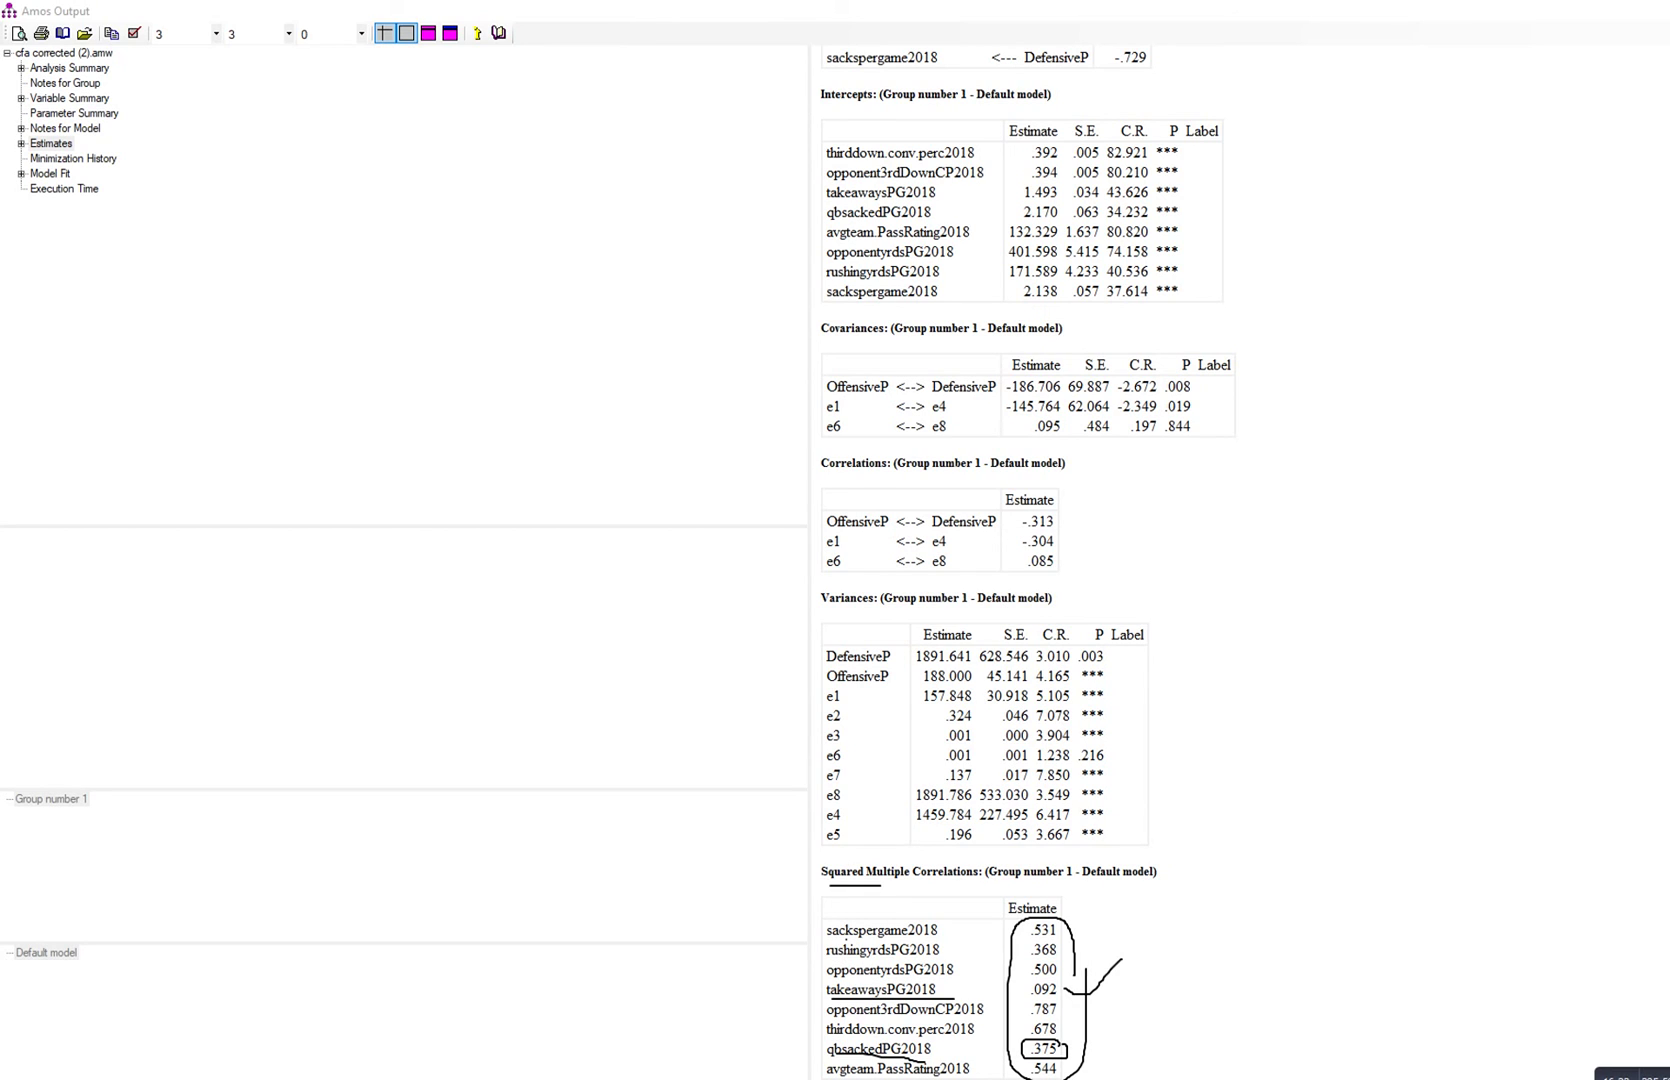
Step: Mark the avgteam.PassRating2018 and sackspergame2018 squared multiple correlations, and clear the annotations
drag(840, 1077, 897, 1075)
drag(1070, 1066, 1183, 1006)
drag(841, 938, 889, 943)
drag(1057, 930, 1118, 900)
click(1652, 625)
Step: Switch to the path diagram, show the standardized estimates, and underline the squared multiple correlation of sacks per game by defense
mouse_move(626, 1079)
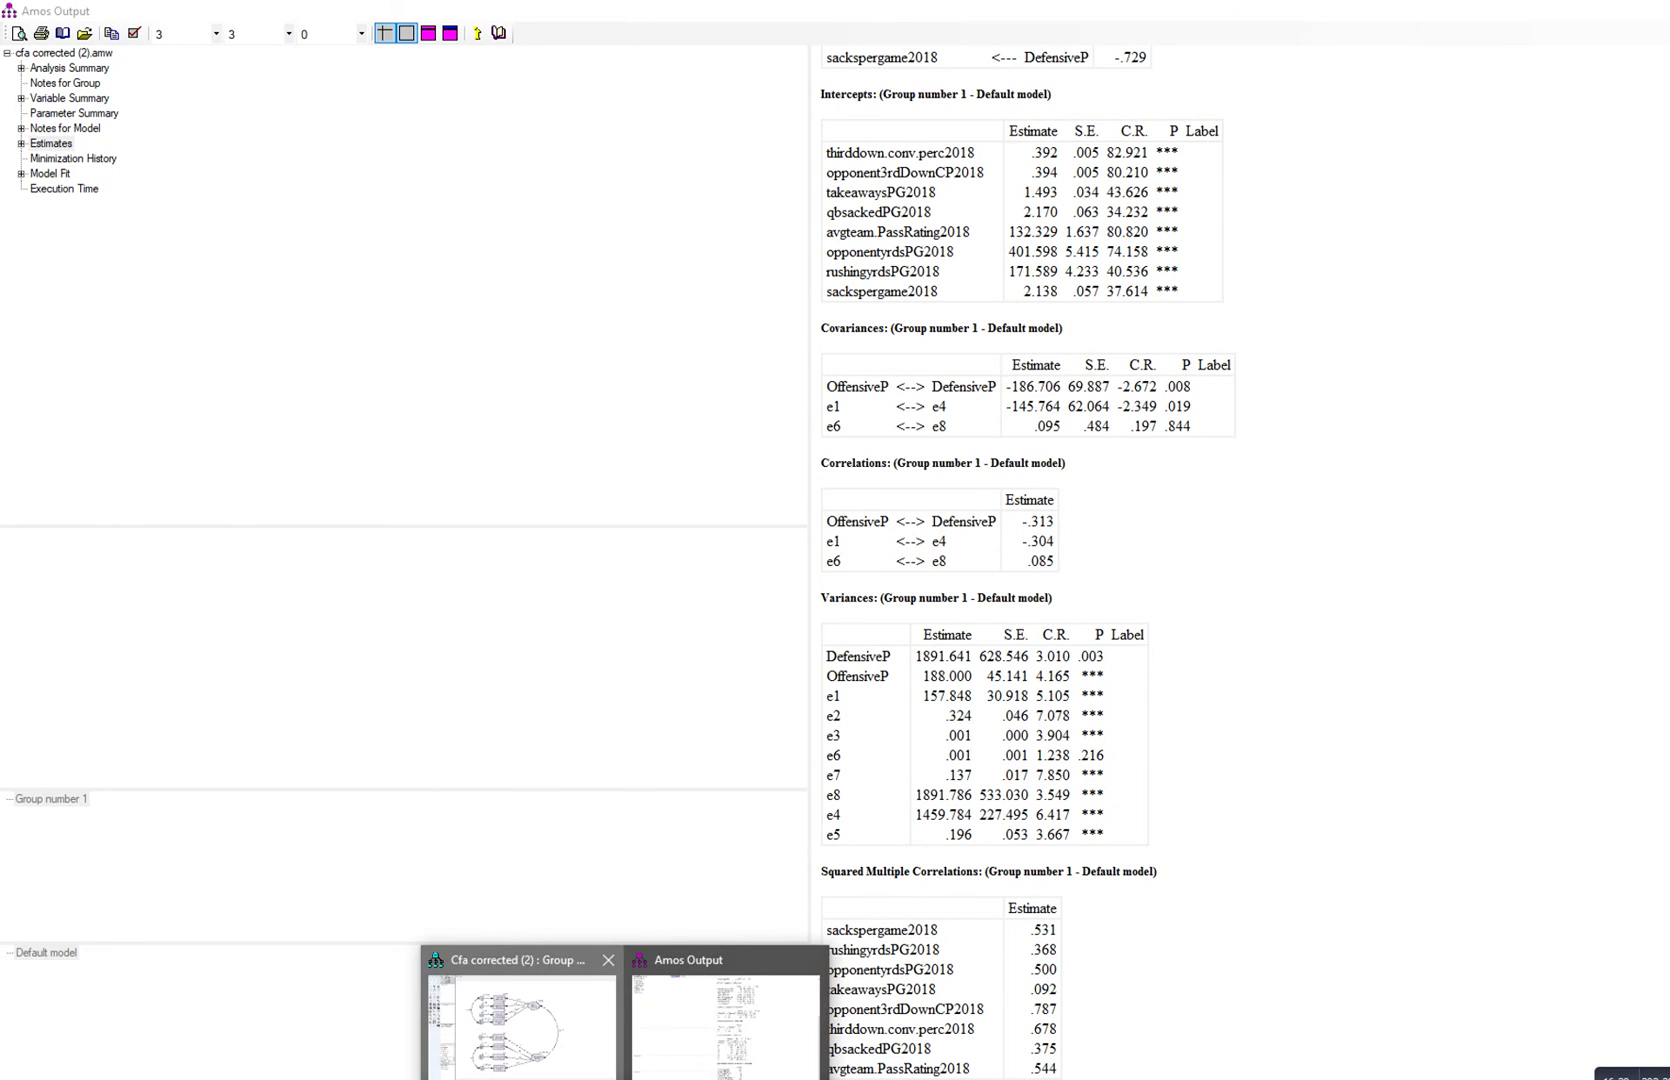
click(520, 1030)
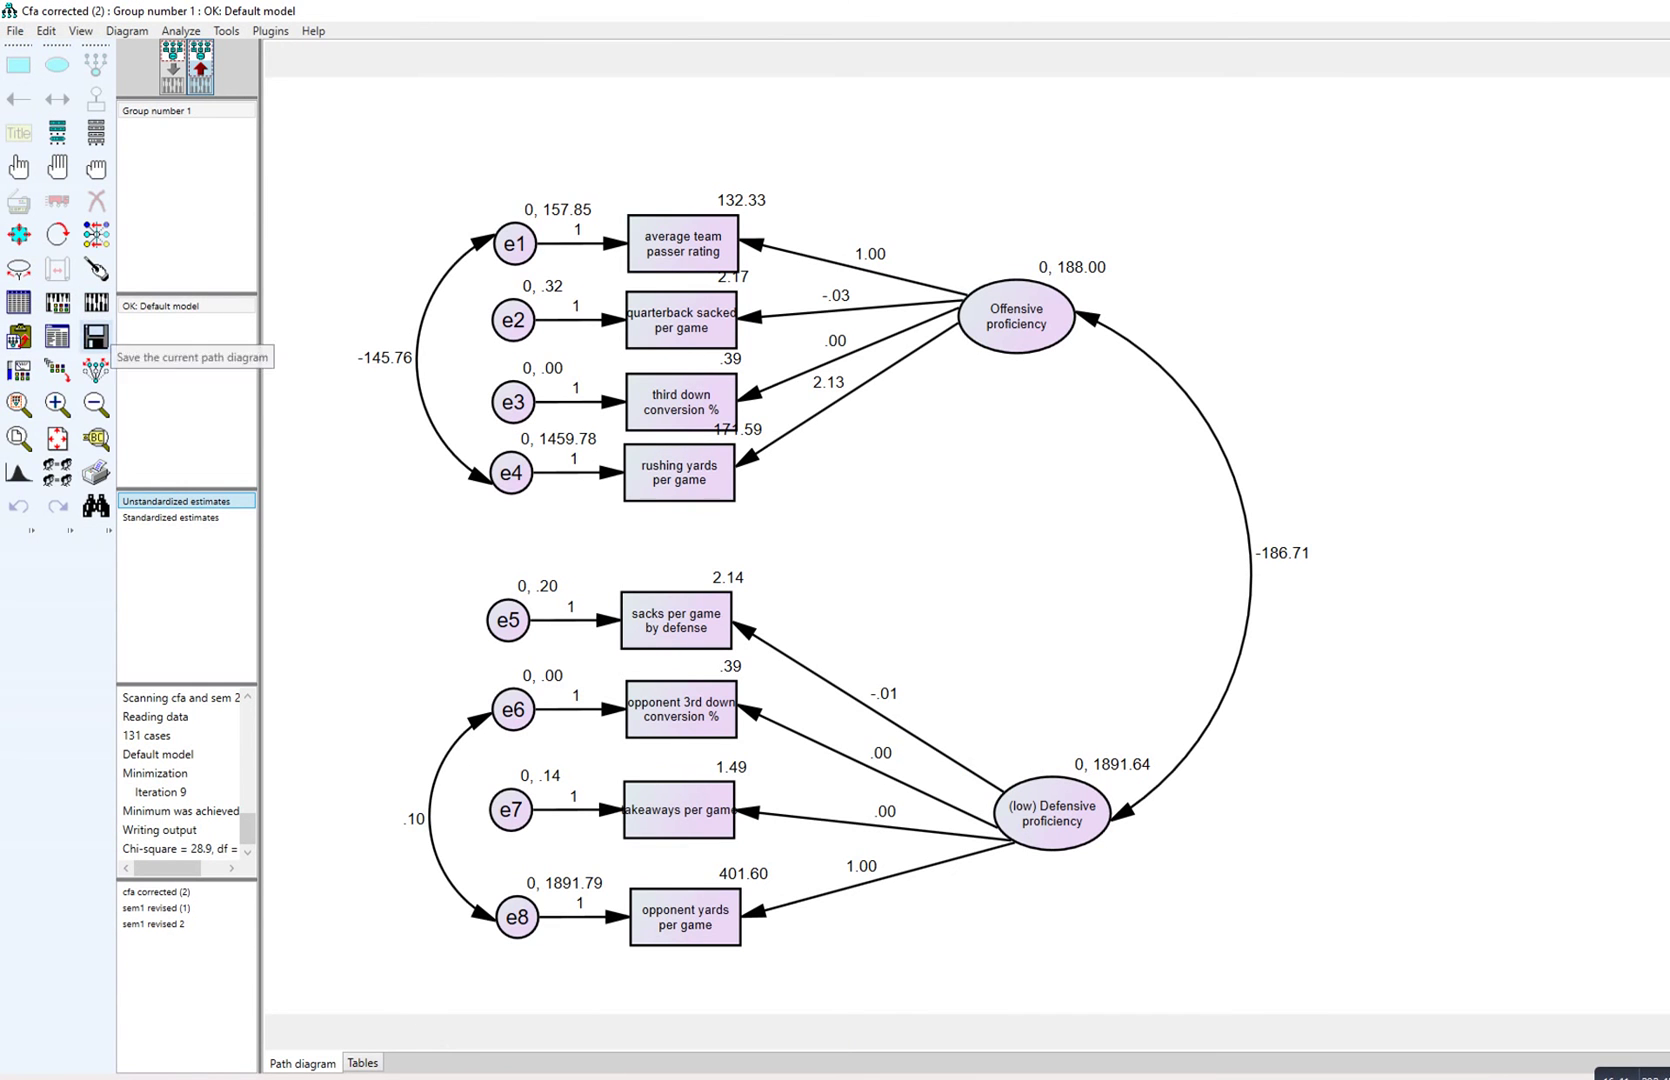
click(165, 517)
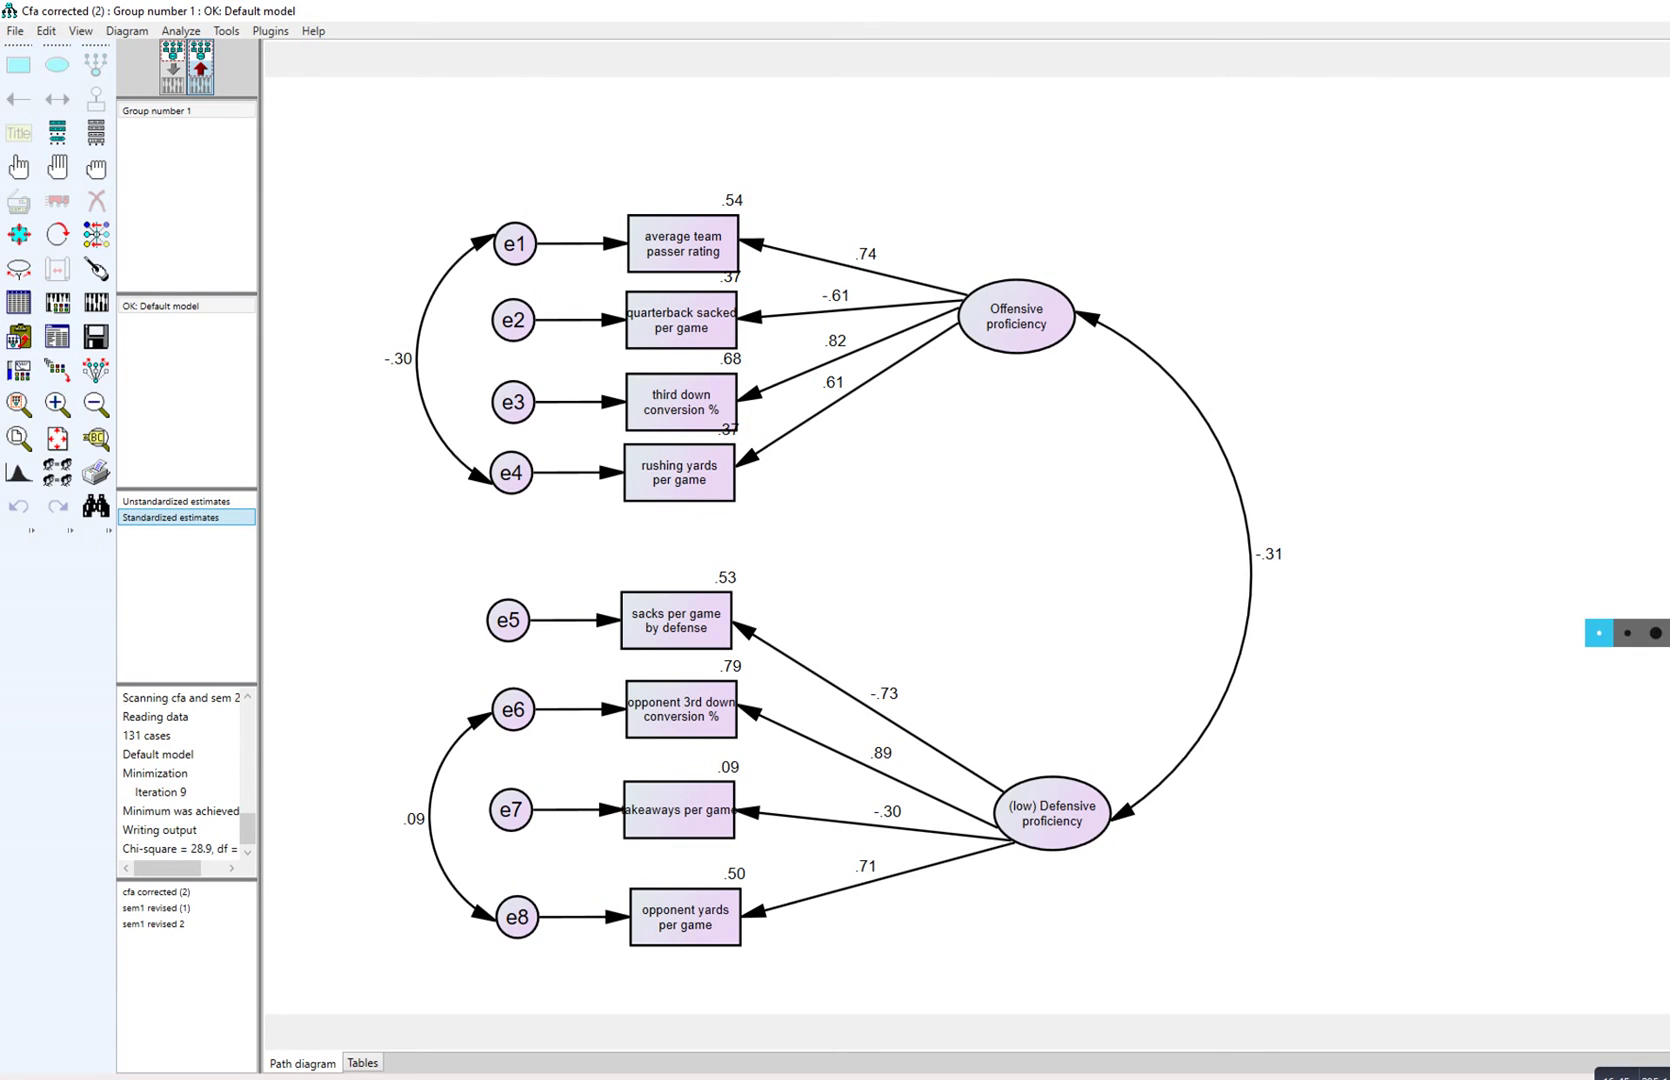
drag(713, 589, 757, 580)
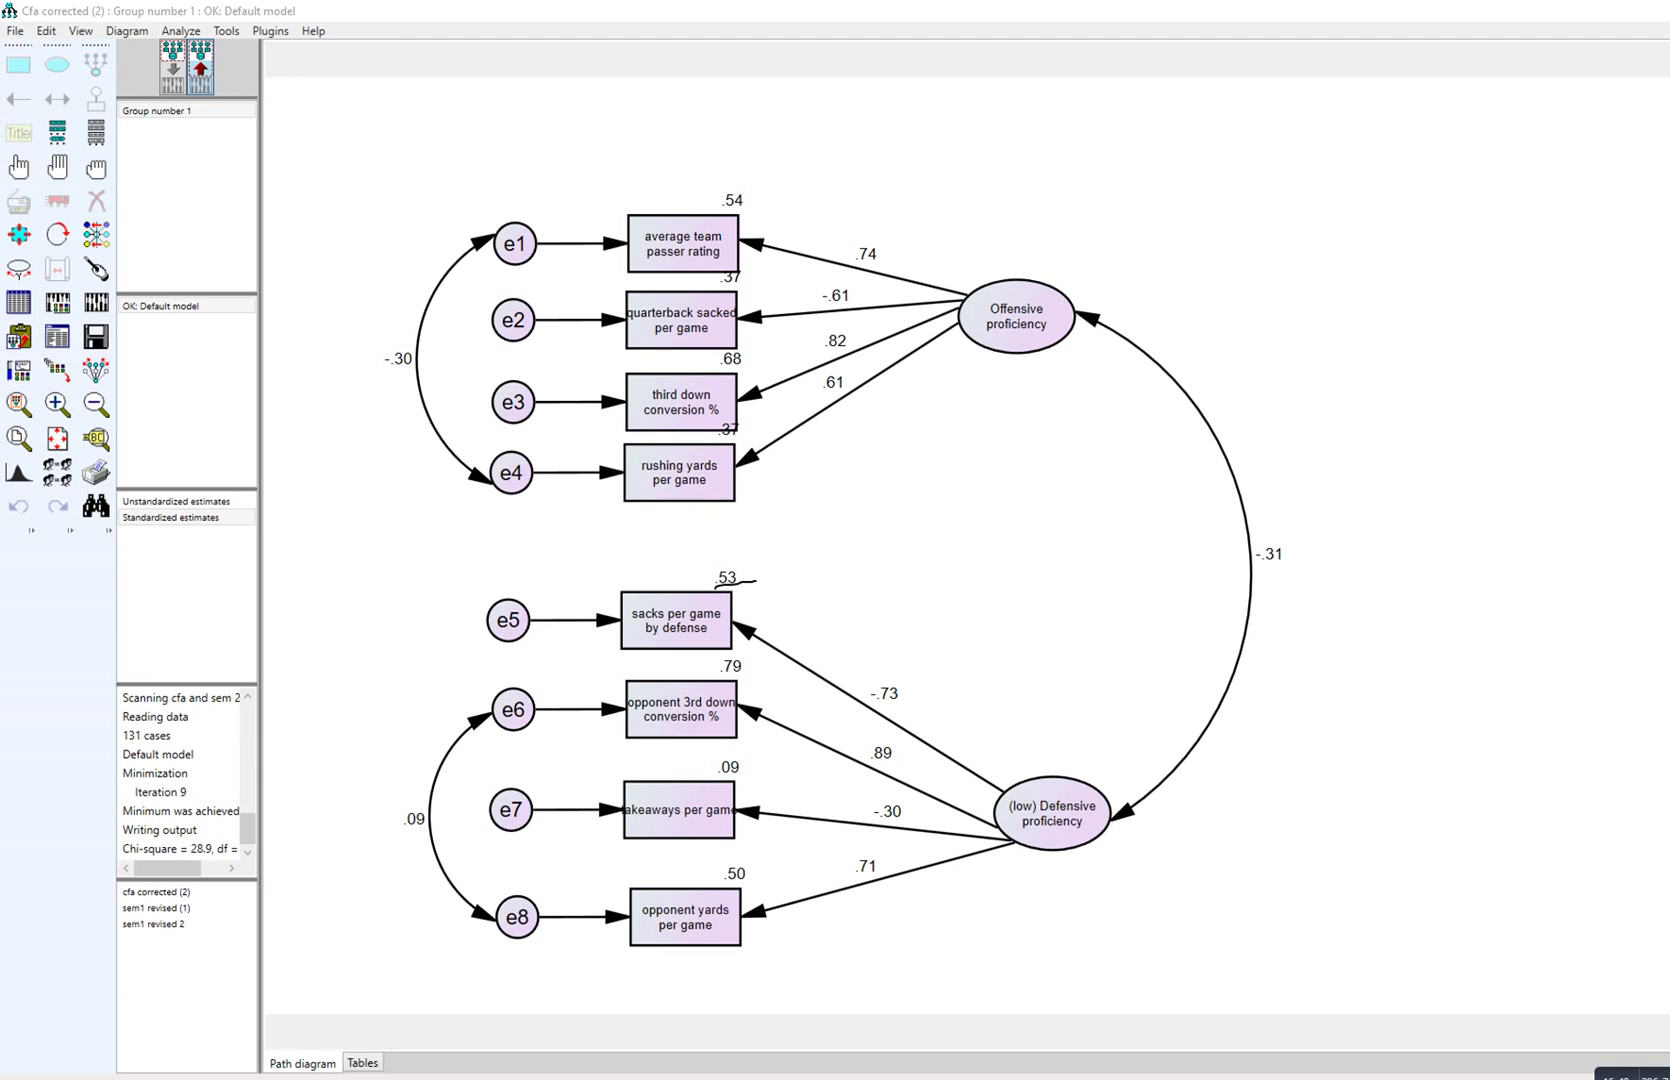
Step: Mark low defensive proficiency and the squared multiple correlations of opponent 3rd down conversion % and takeaways per game, and clear the annotations
drag(1025, 832, 1090, 831)
drag(713, 679, 757, 667)
drag(642, 732, 731, 723)
mouse_move(707, 788)
mouse_down()
mouse_move(702, 748)
mouse_move(720, 790)
mouse_up()
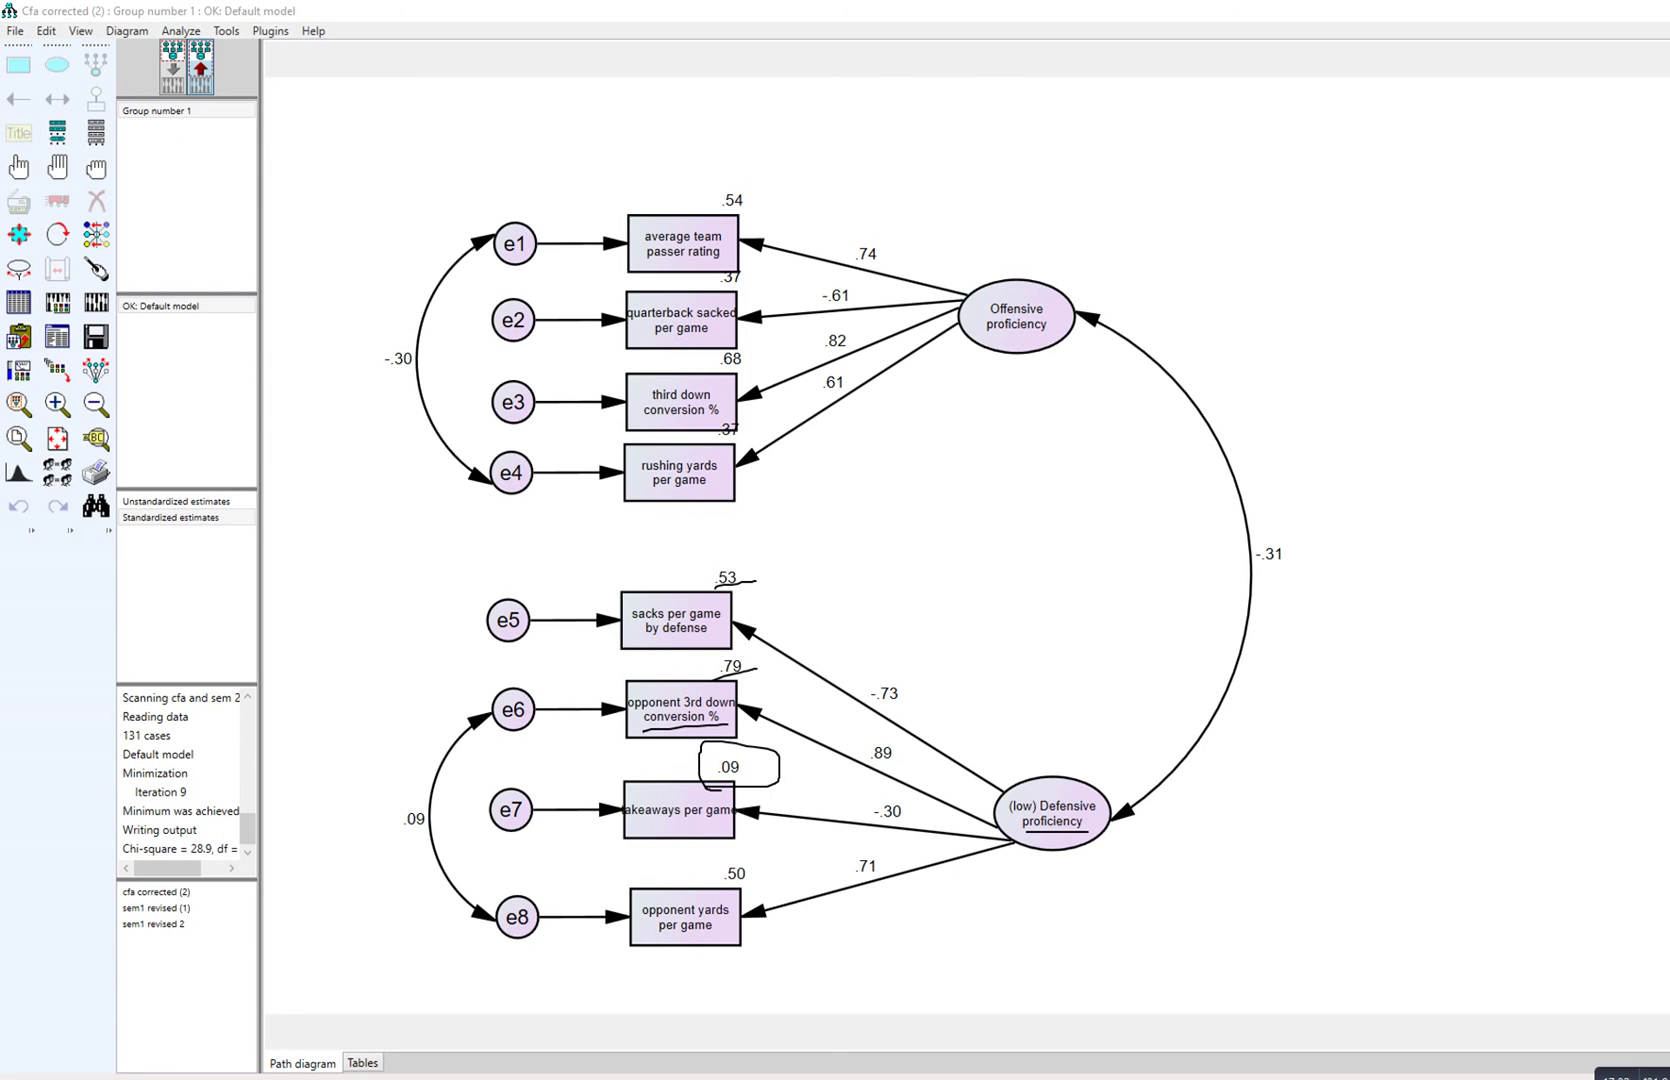
drag(655, 816, 697, 814)
drag(1079, 791, 1147, 769)
key(Escape)
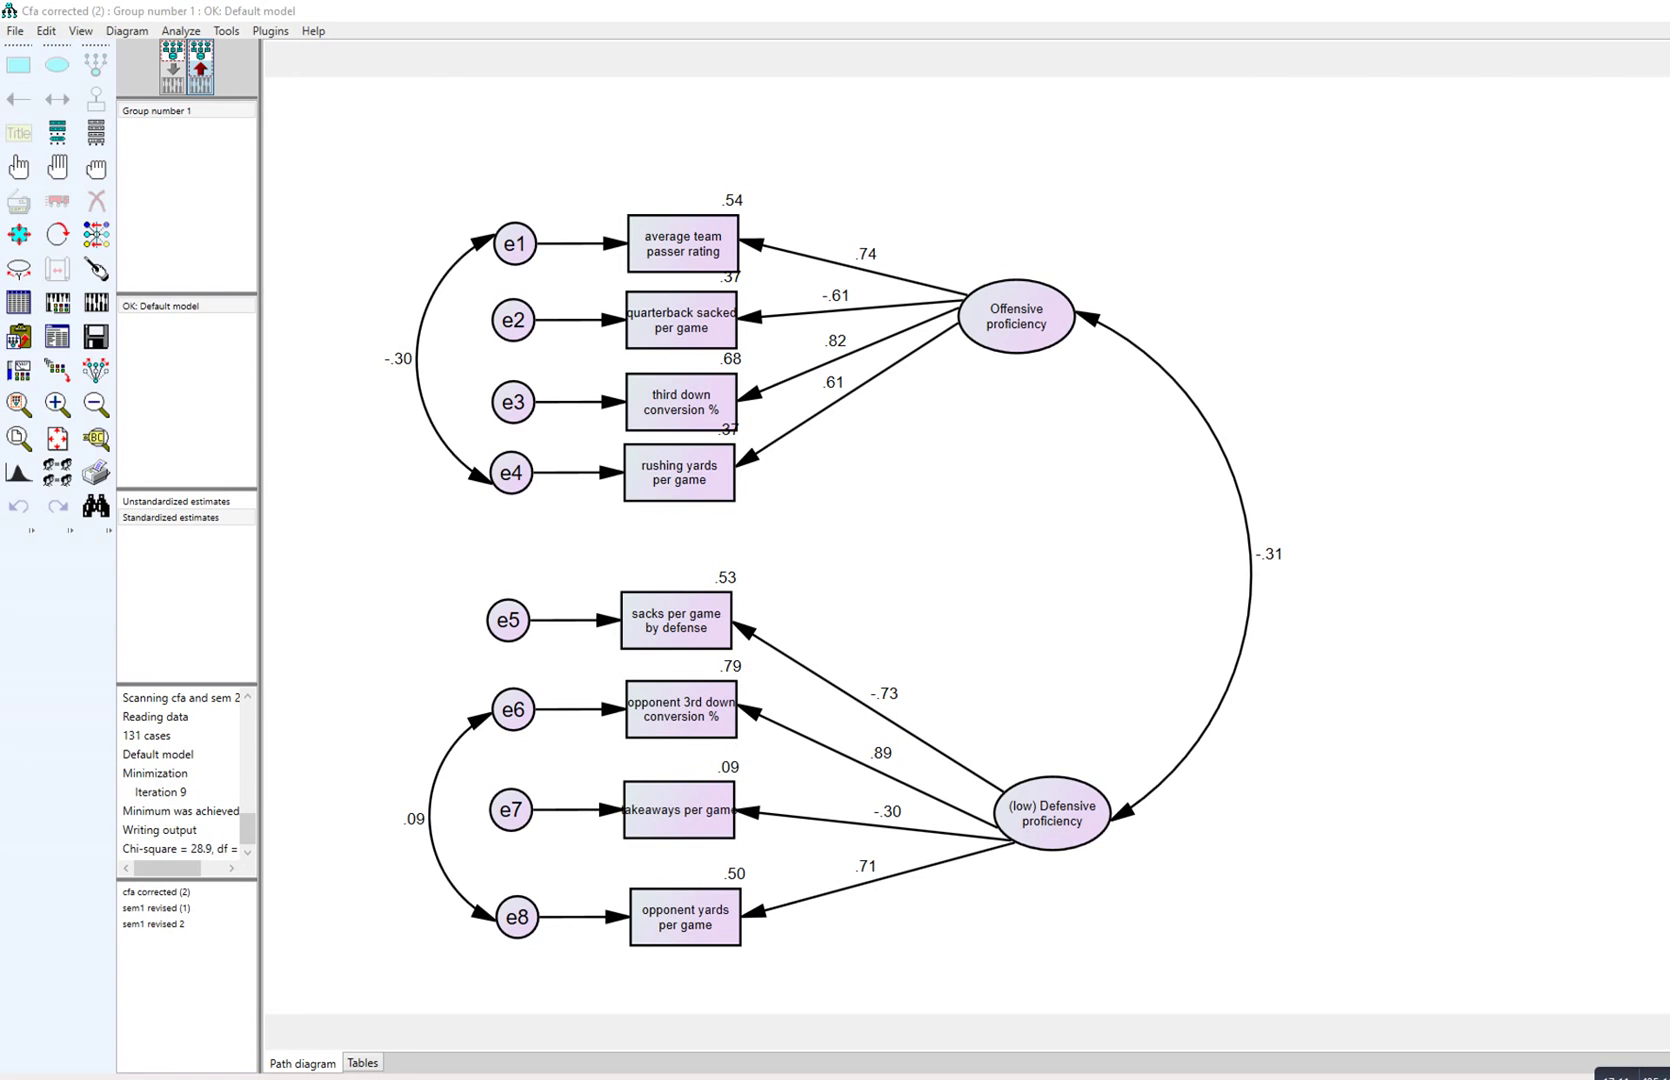